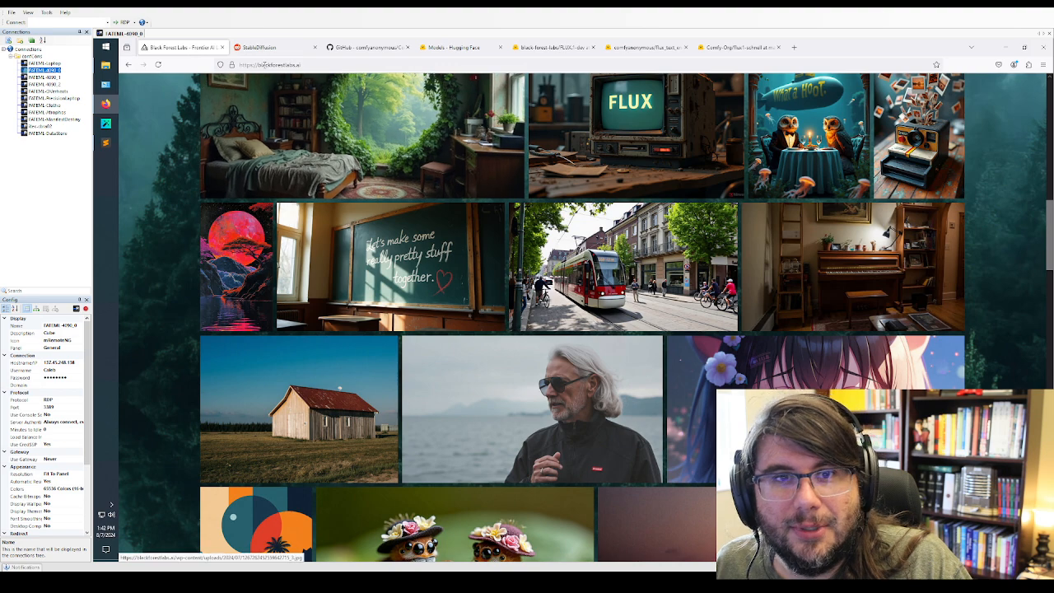
pyautogui.hotkey('ctrl', 'l')
pyautogui.click(164, 169)
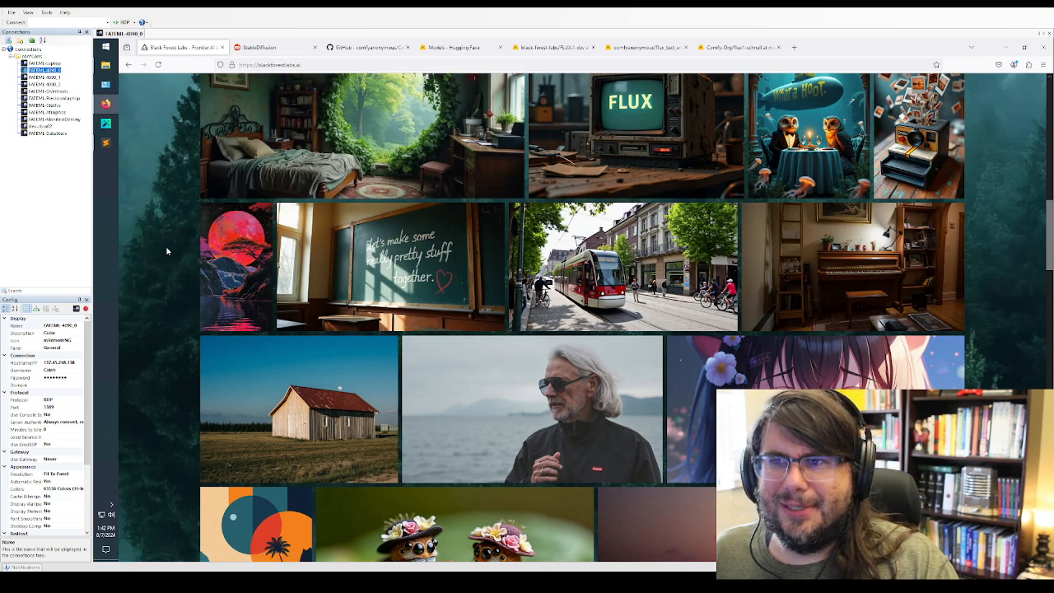
pyautogui.scroll(2, 170, 262)
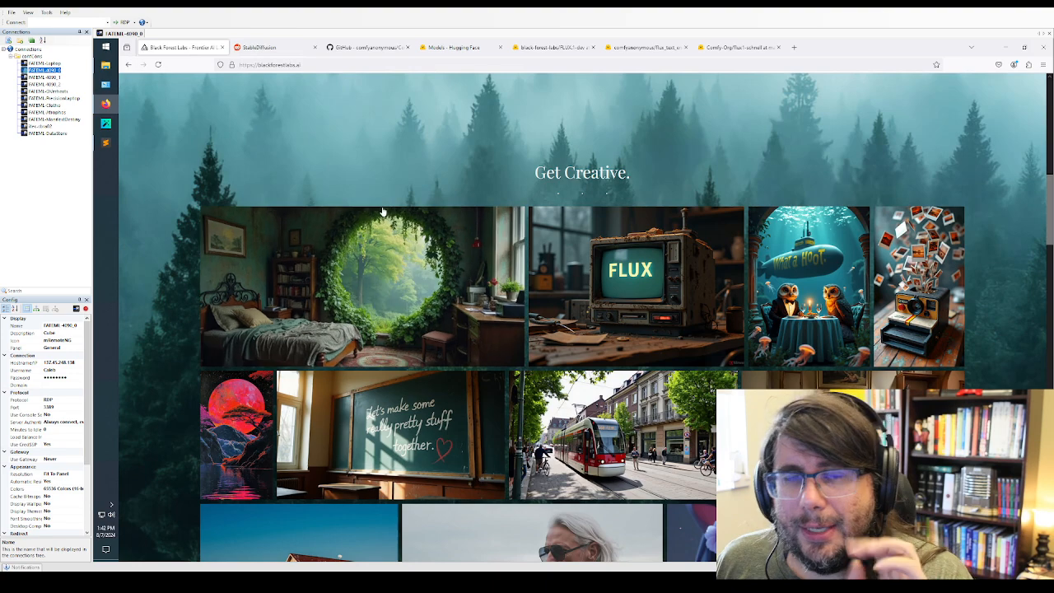
pyautogui.scroll(-2, 381, 211)
pyautogui.scroll(2, 278, 79)
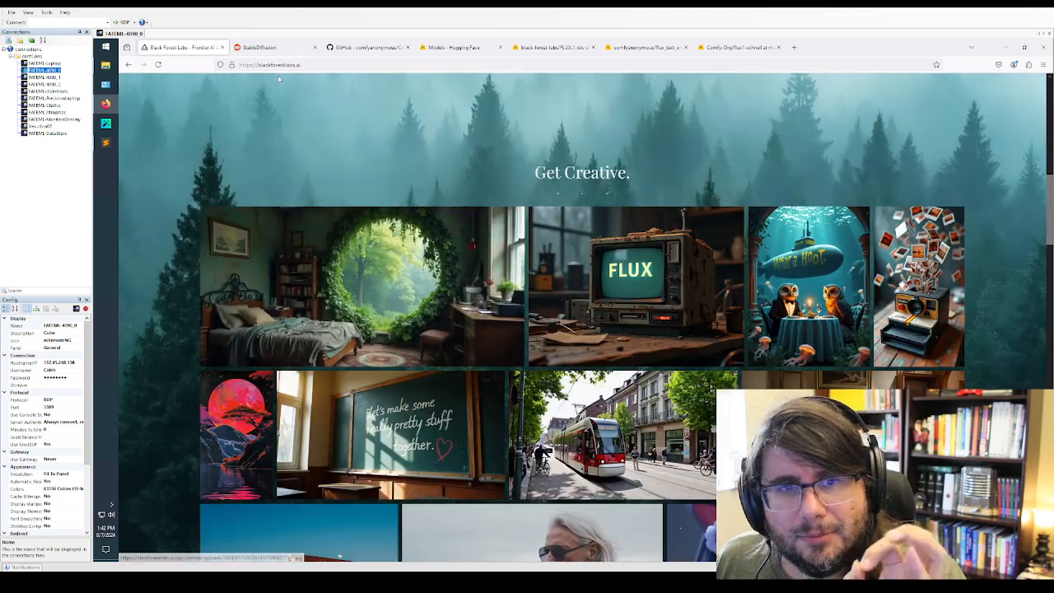
pyautogui.click(275, 65)
pyautogui.click(145, 213)
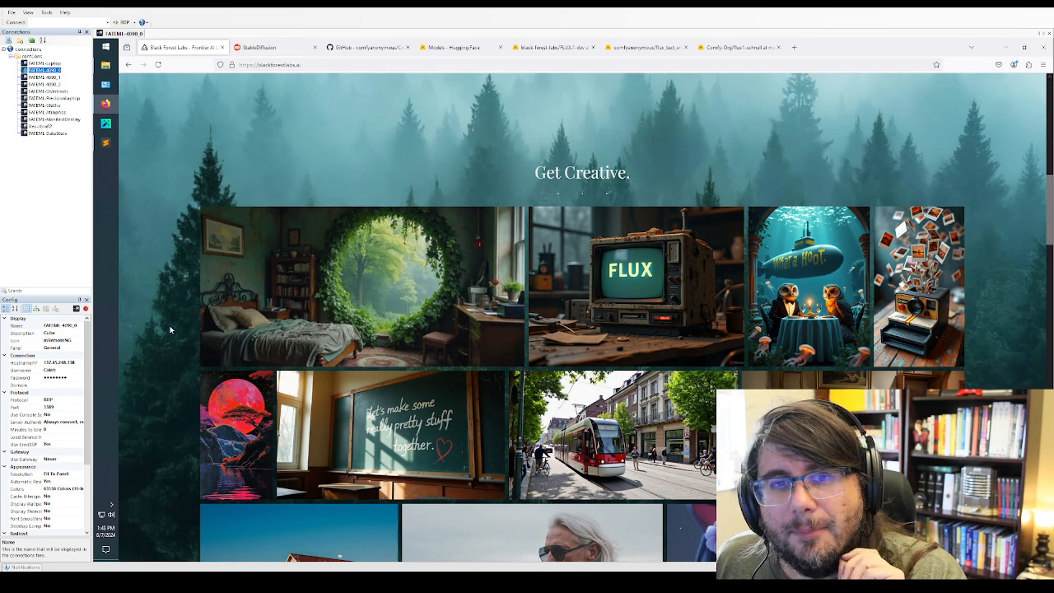
# View the chalkboard sample and the white-haired man sample enlarged in the FLUX gallery, closing each one
pyautogui.scroll(-2, 177, 329)
pyautogui.scroll(-1, 346, 321)
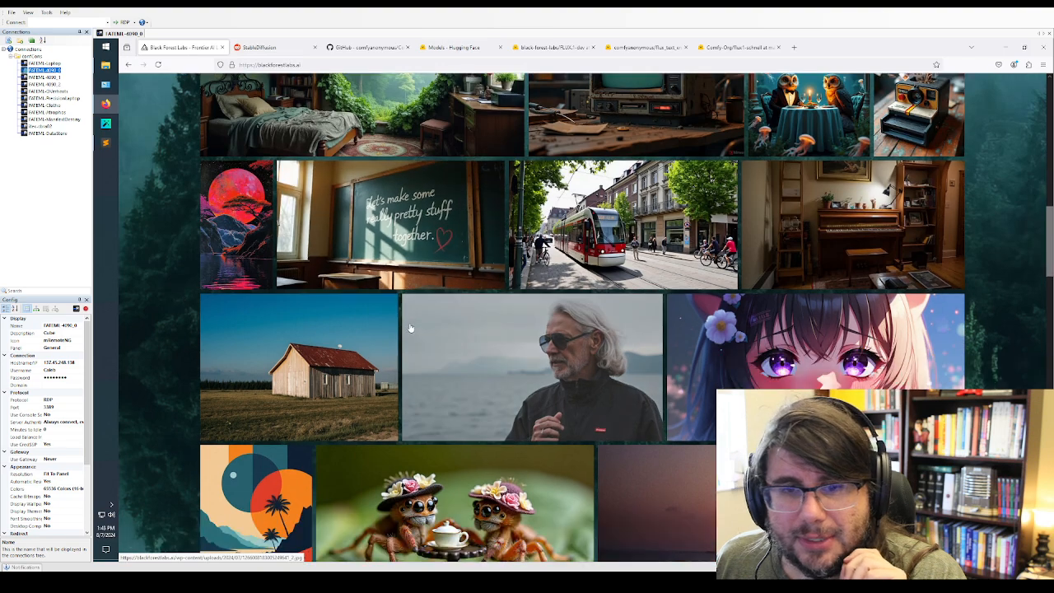
pyautogui.click(399, 245)
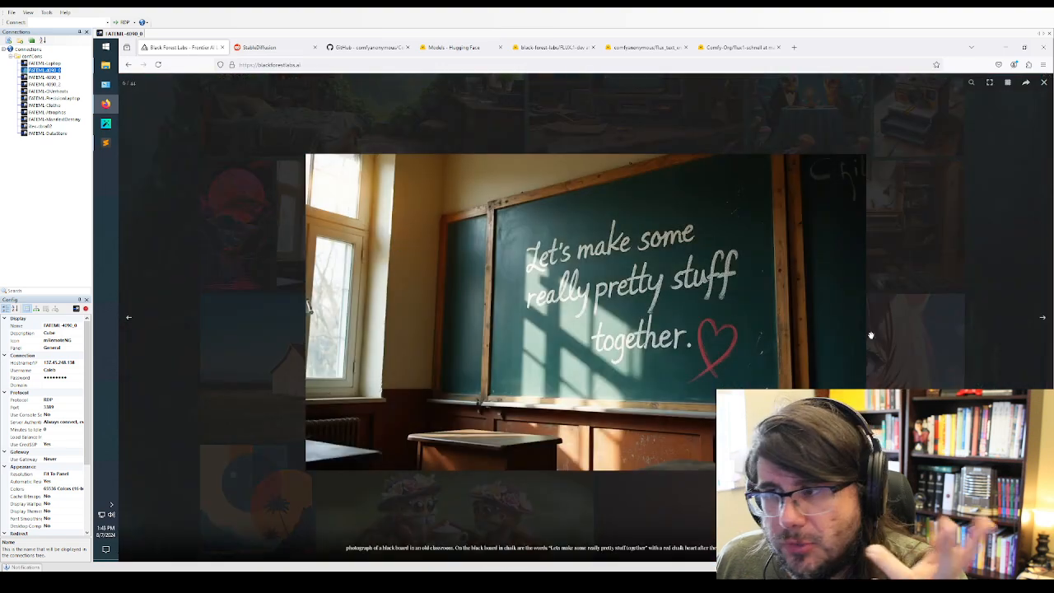
pyautogui.click(937, 374)
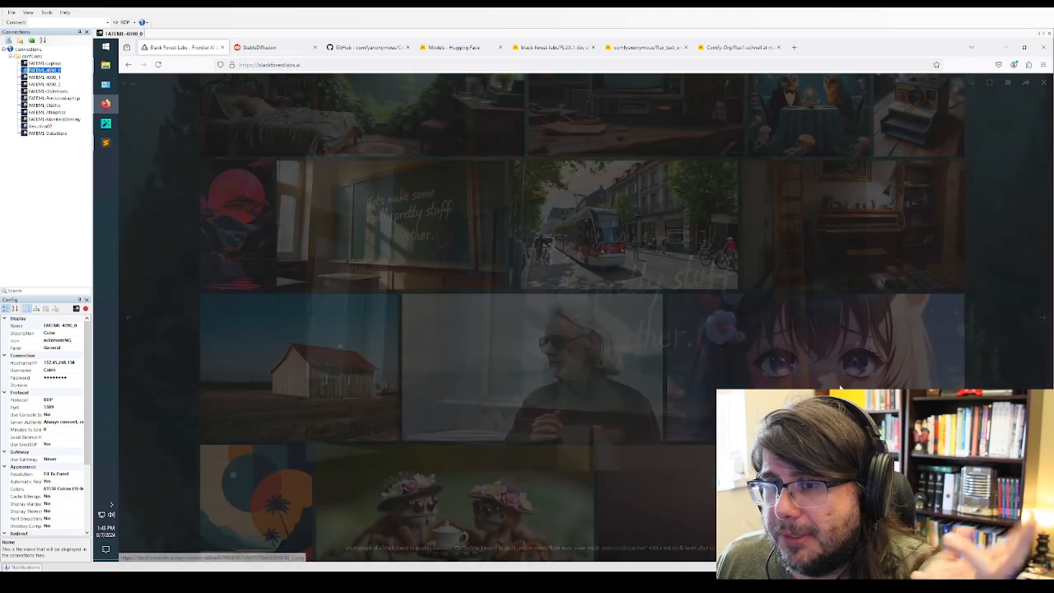
pyautogui.click(516, 349)
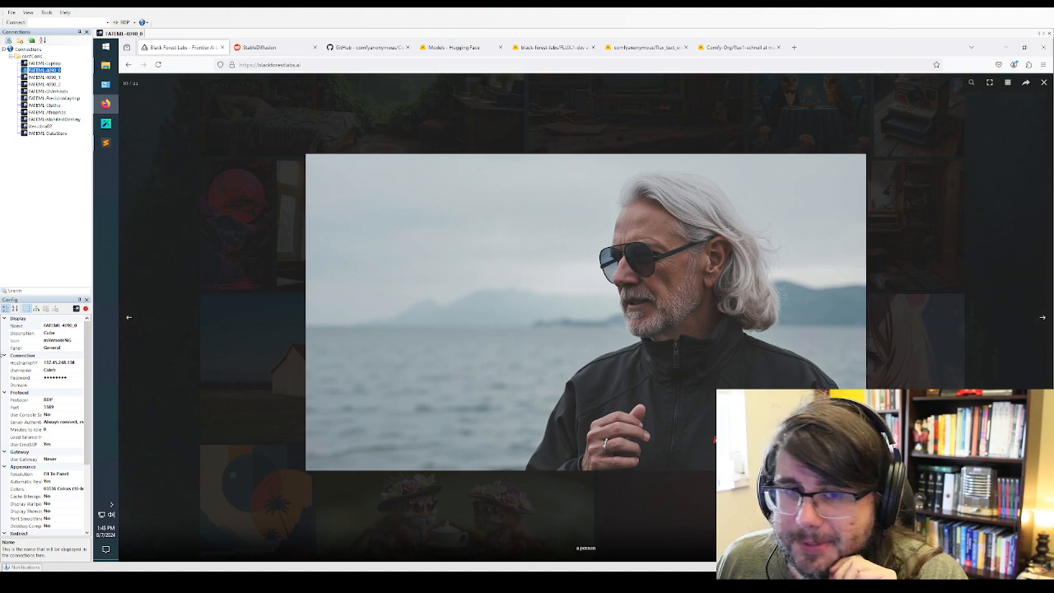
pyautogui.click(130, 408)
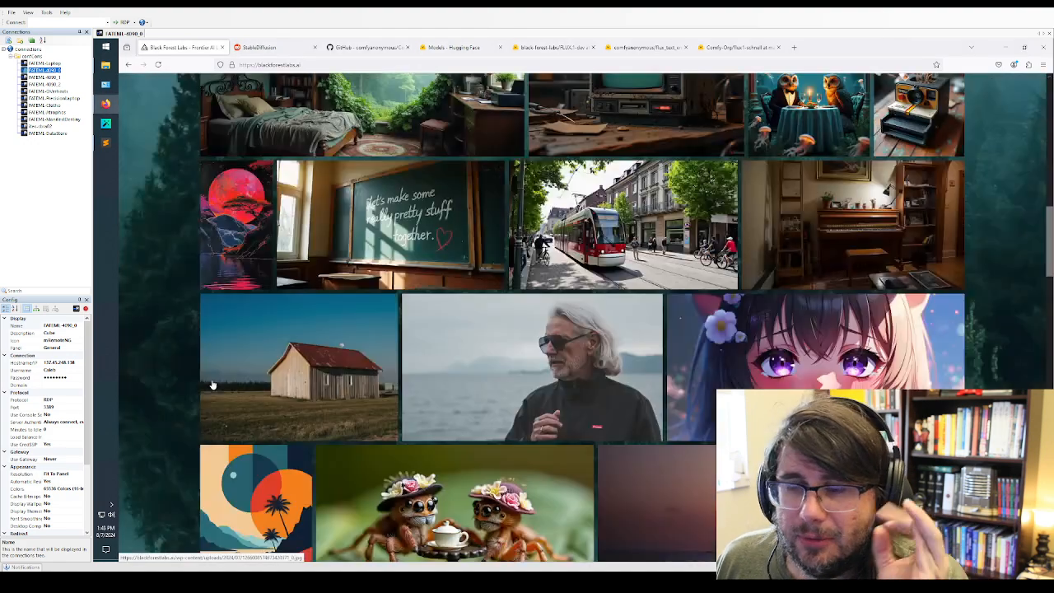
# View the galaxy-silhouette anime girl and the three women holding up their hands enlarged, closing each image
pyautogui.scroll(-2, 231, 385)
pyautogui.scroll(-2, 231, 384)
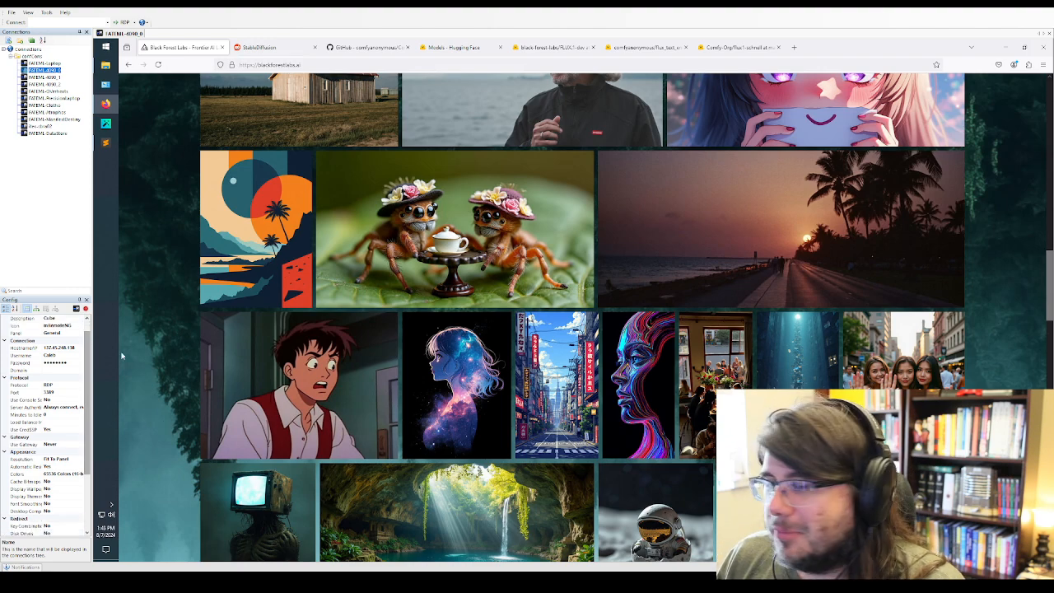
pyautogui.scroll(-2, 434, 272)
pyautogui.click(434, 272)
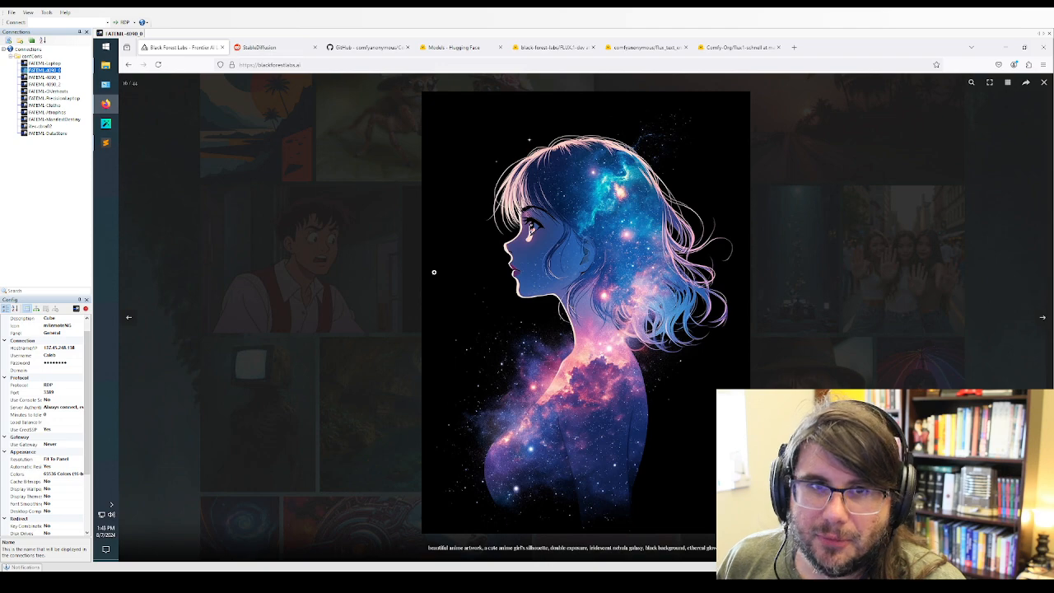
pyautogui.click(338, 391)
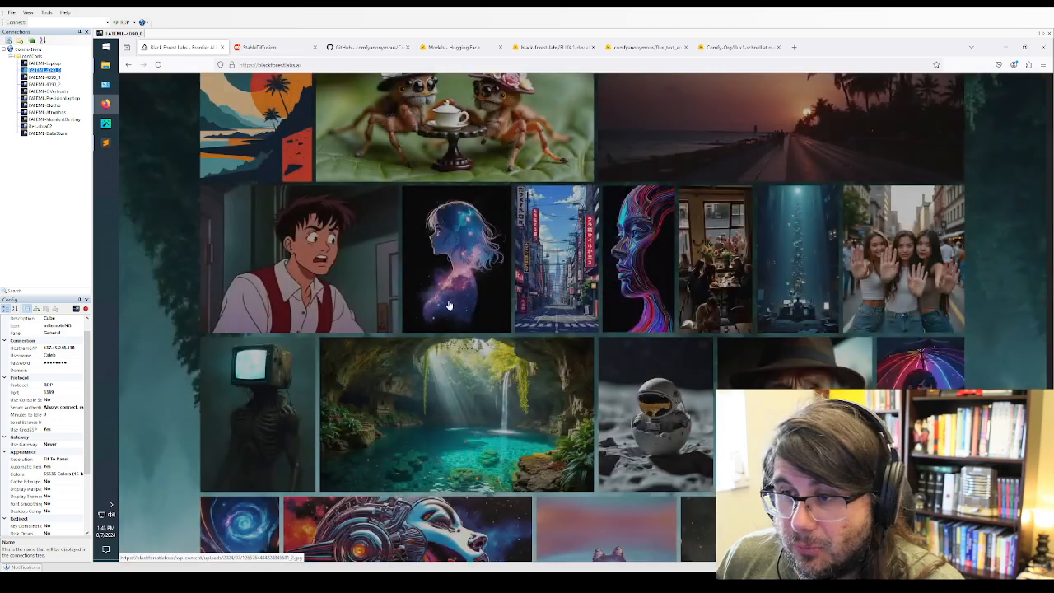
pyautogui.click(869, 290)
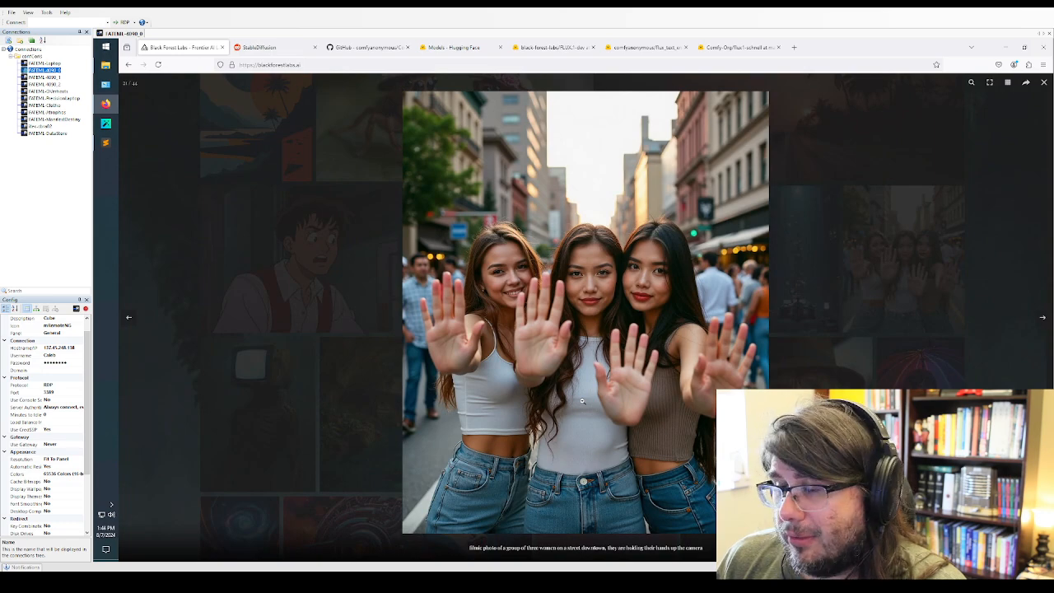
pyautogui.click(903, 336)
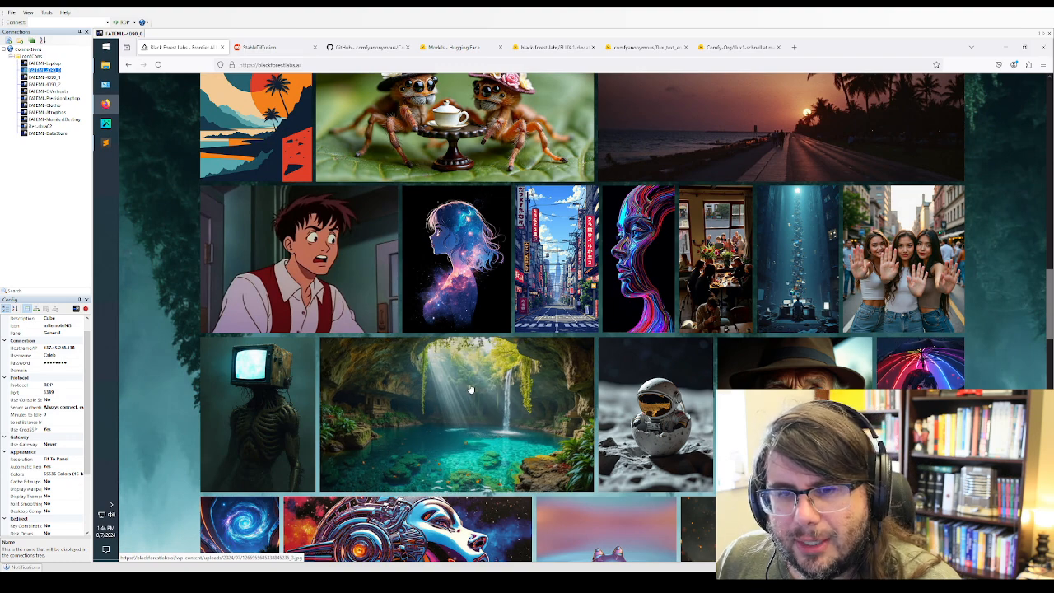
# Browse the remaining gallery samples, view the close-up of the man's eye enlarged, and close it
pyautogui.scroll(-2, 698, 310)
pyautogui.scroll(-1, 698, 311)
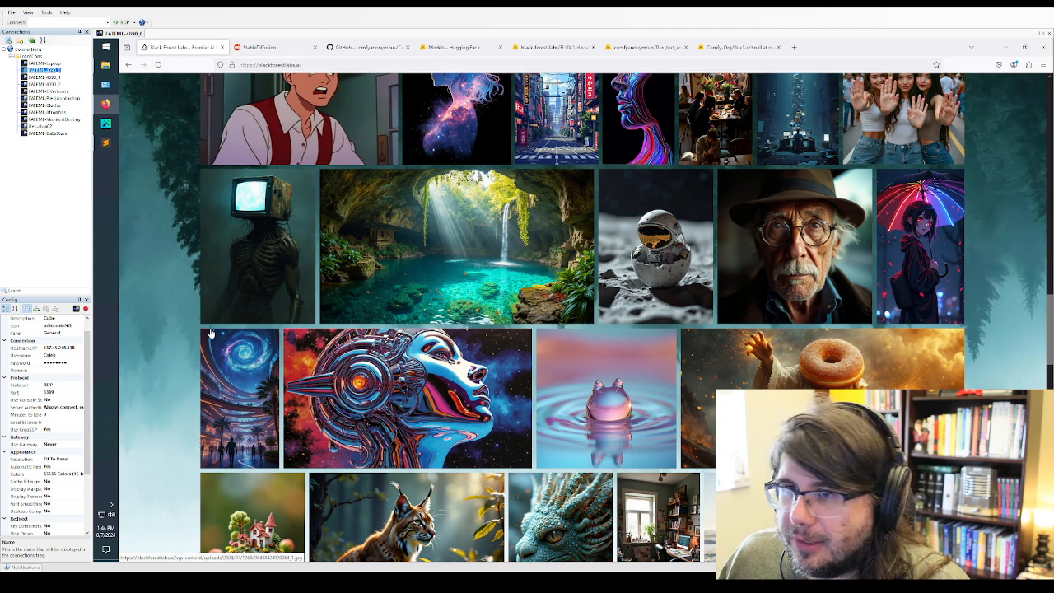
pyautogui.scroll(-3, 173, 375)
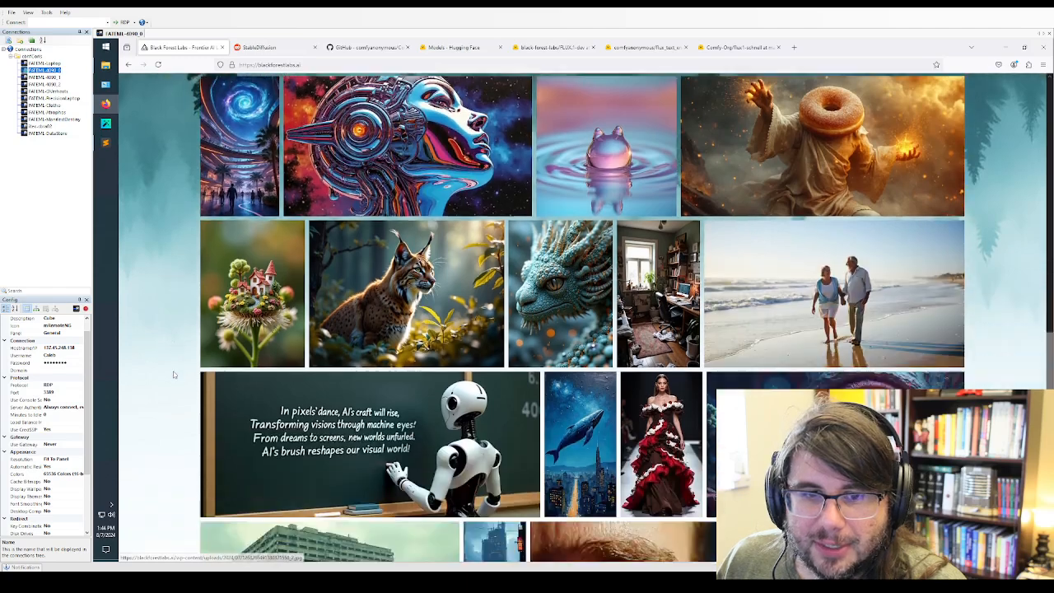
pyautogui.scroll(-2, 174, 374)
pyautogui.scroll(-2, 174, 375)
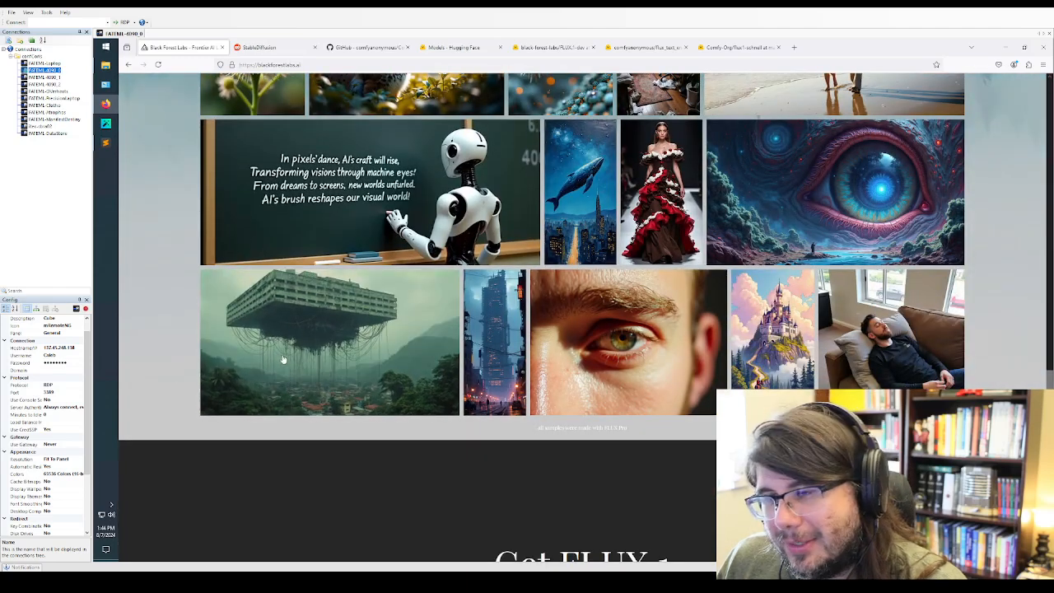
pyautogui.click(601, 359)
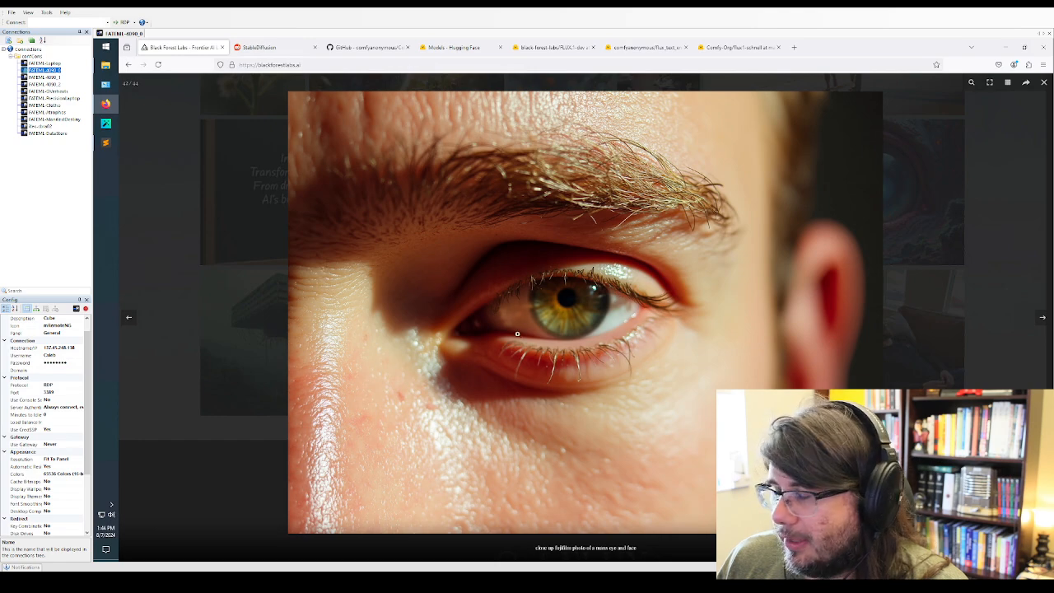
pyautogui.click(238, 277)
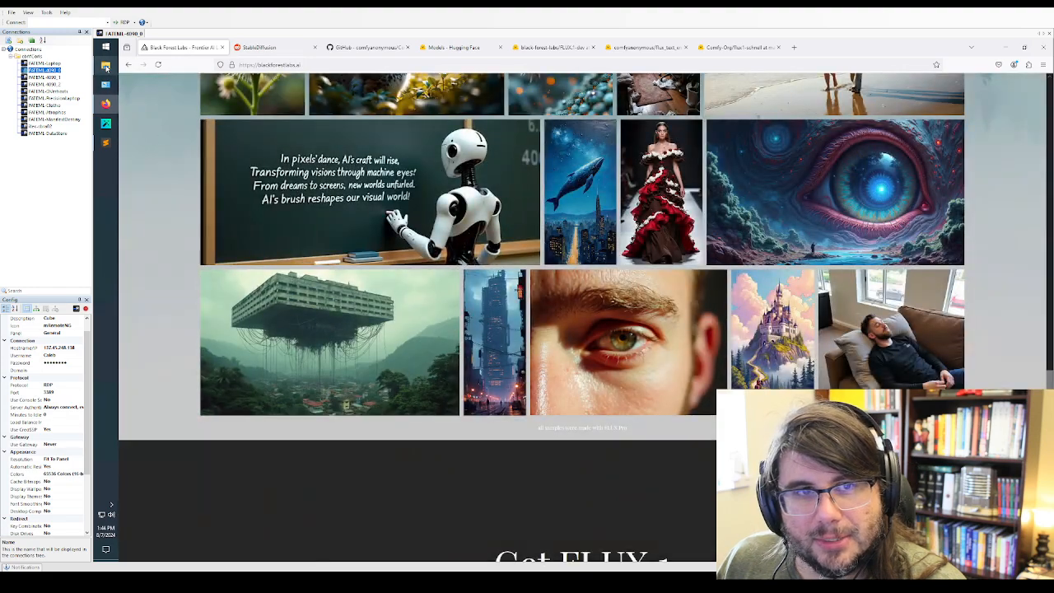
# Switch to the File Explorer window showing the output folder and maximize it
pyautogui.moveTo(105, 64)
pyautogui.click(147, 72)
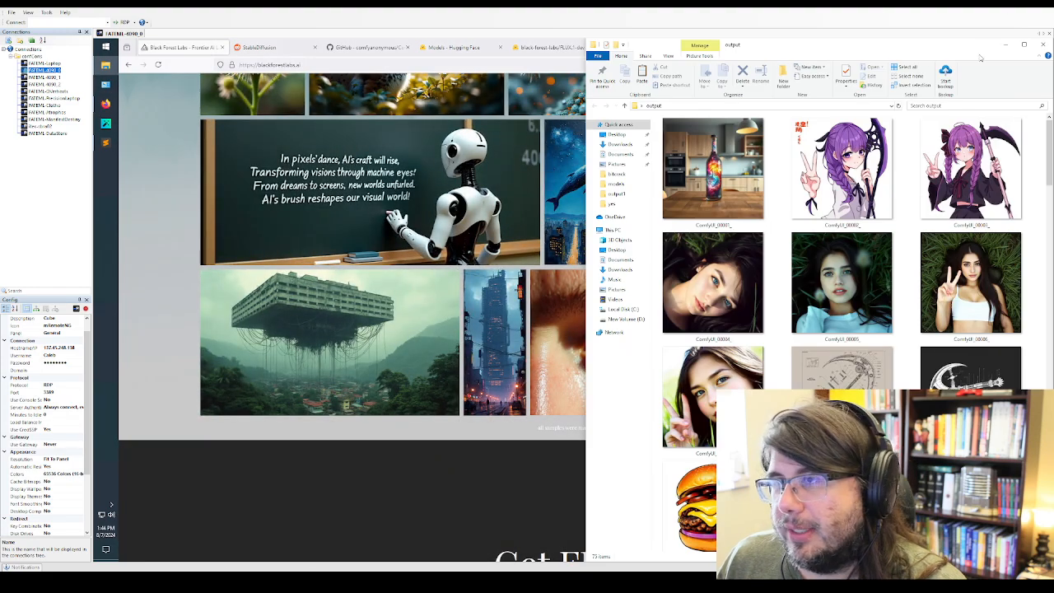
pyautogui.click(1020, 46)
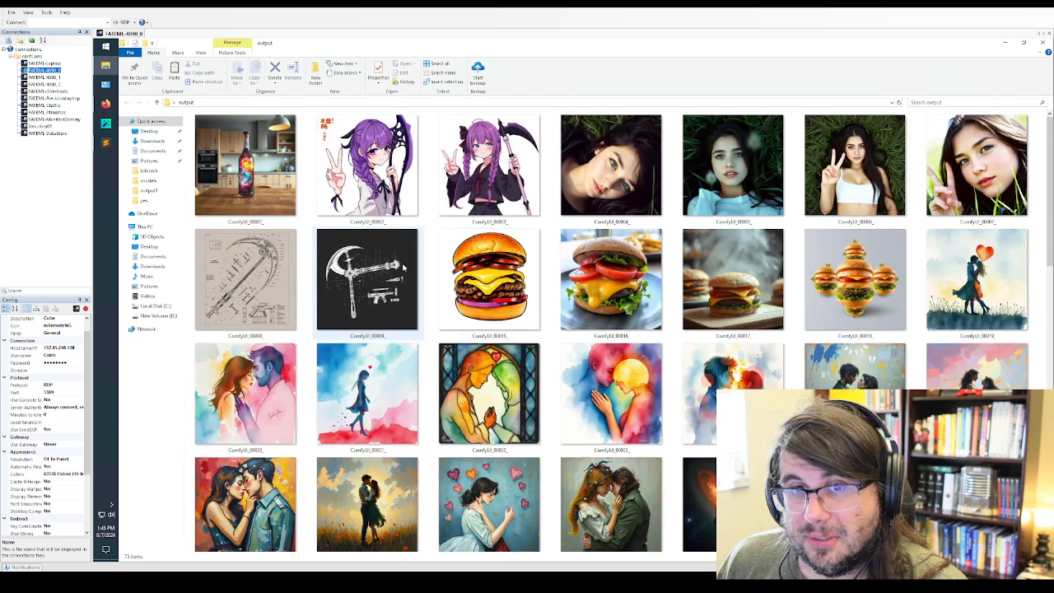
# View the purple-haired anime girl image ComfyUI_00003_ in a maximized photo viewer, and close the viewer
pyautogui.click(487, 192)
pyautogui.doubleClick(486, 192)
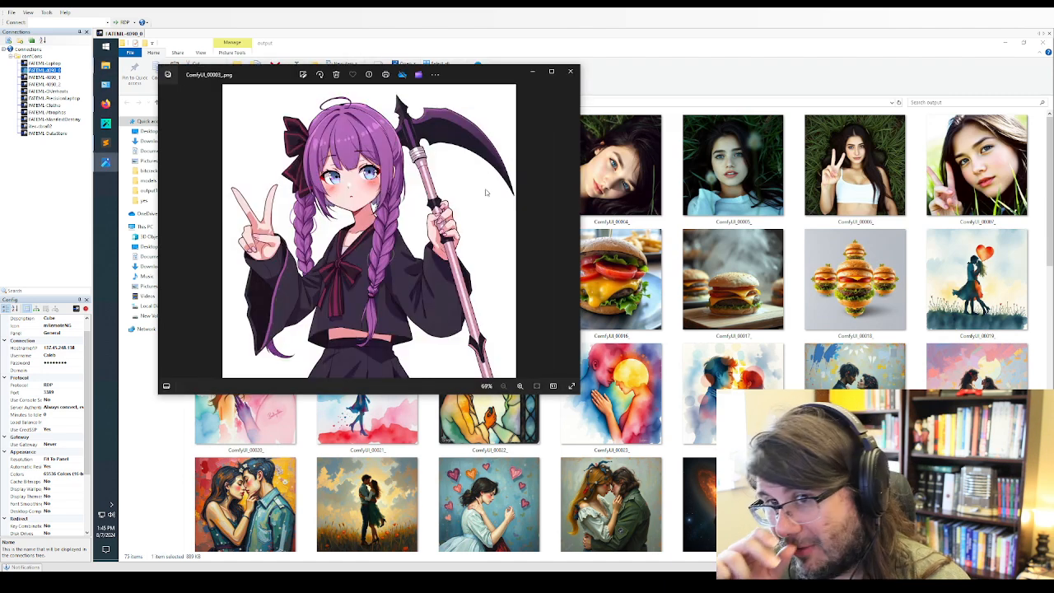
pyautogui.click(551, 71)
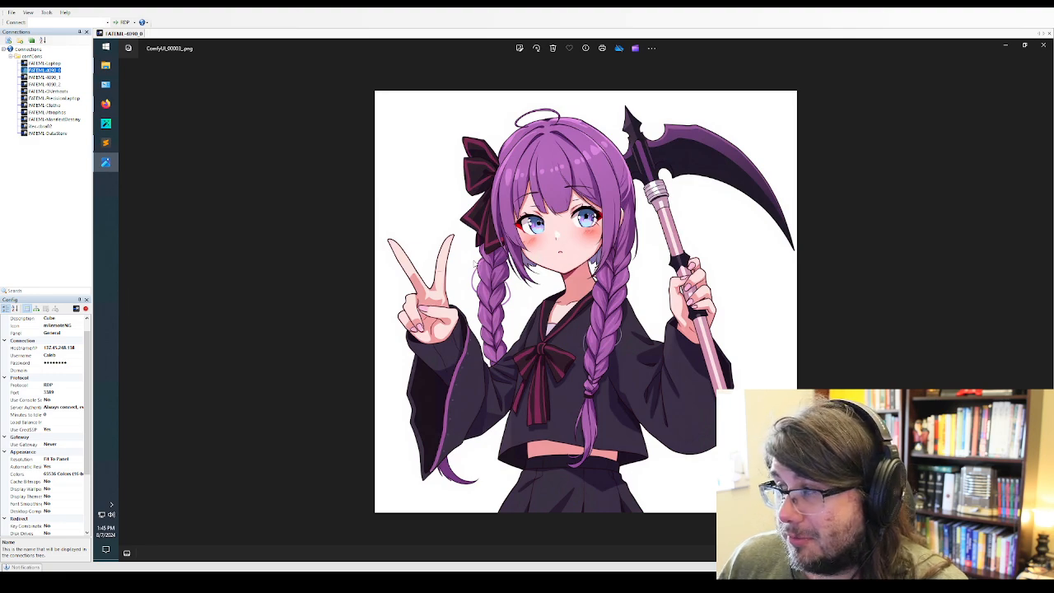
pyautogui.click(1043, 45)
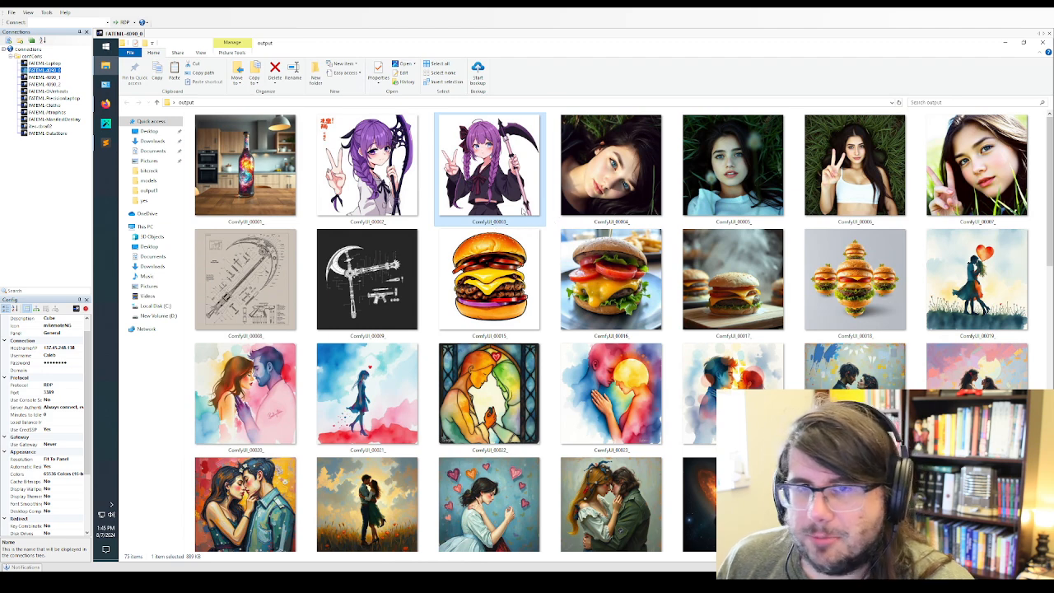
pyautogui.doubleClick(531, 191)
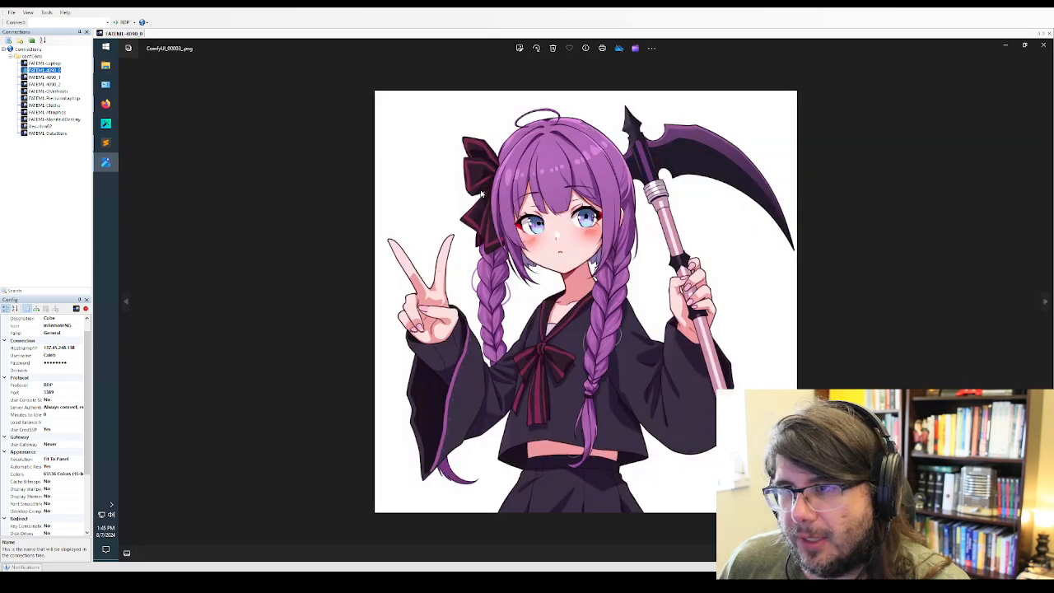
pyautogui.click(1042, 47)
# Open ComfyUI_00004_ and inspect the woman's eye up close, returning to the full image
pyautogui.click(601, 195)
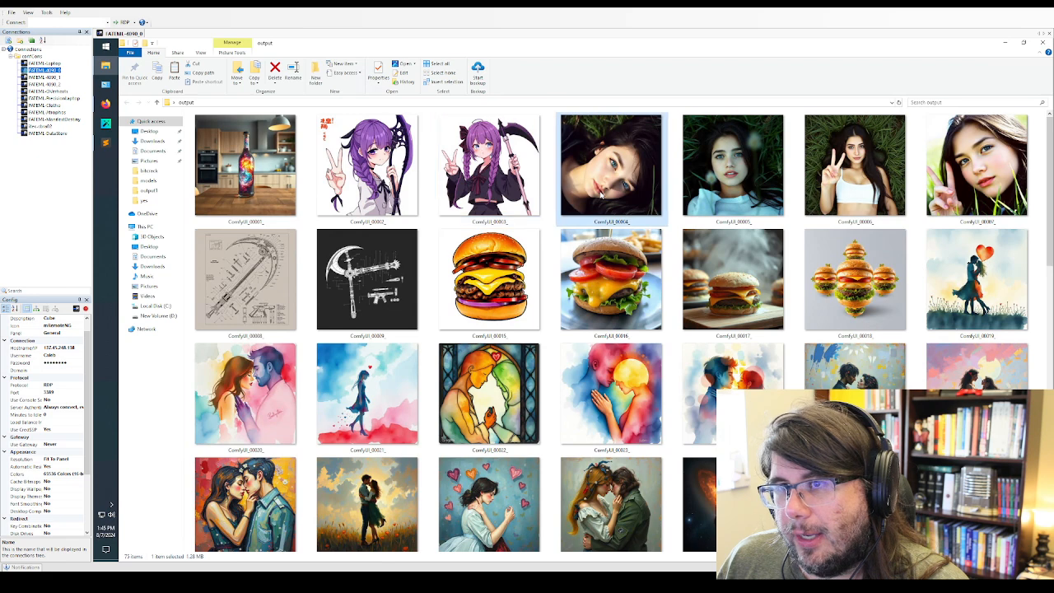
pyautogui.doubleClick(601, 195)
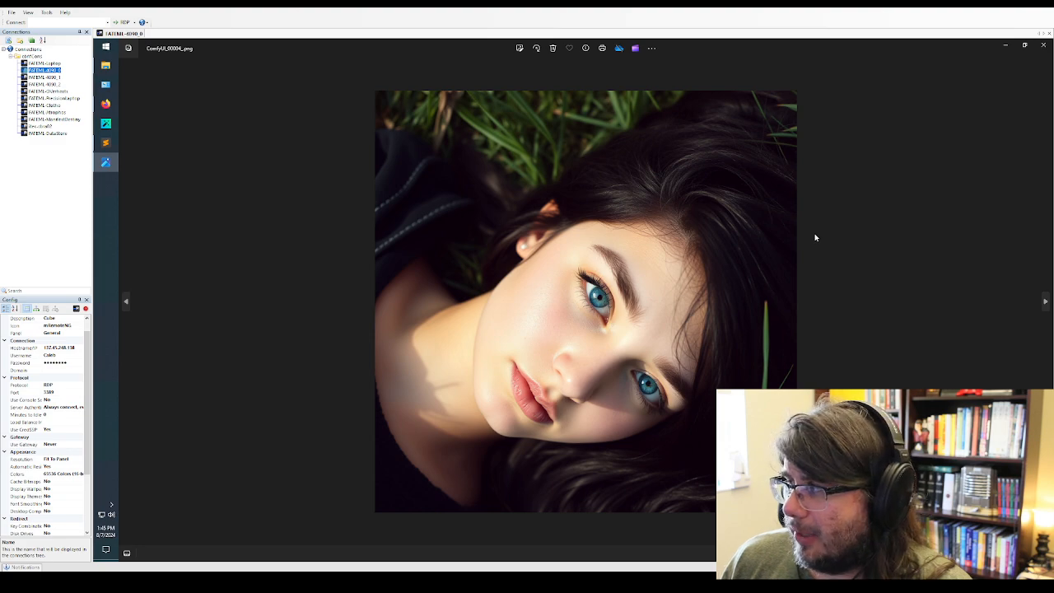
pyautogui.scroll(2, 581, 322)
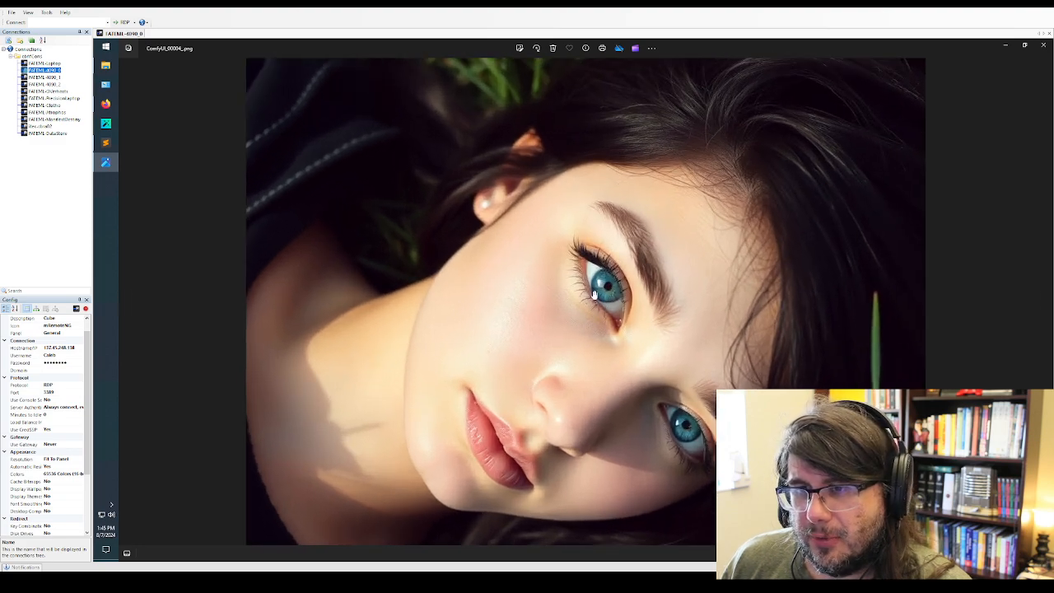
pyautogui.scroll(2, 605, 302)
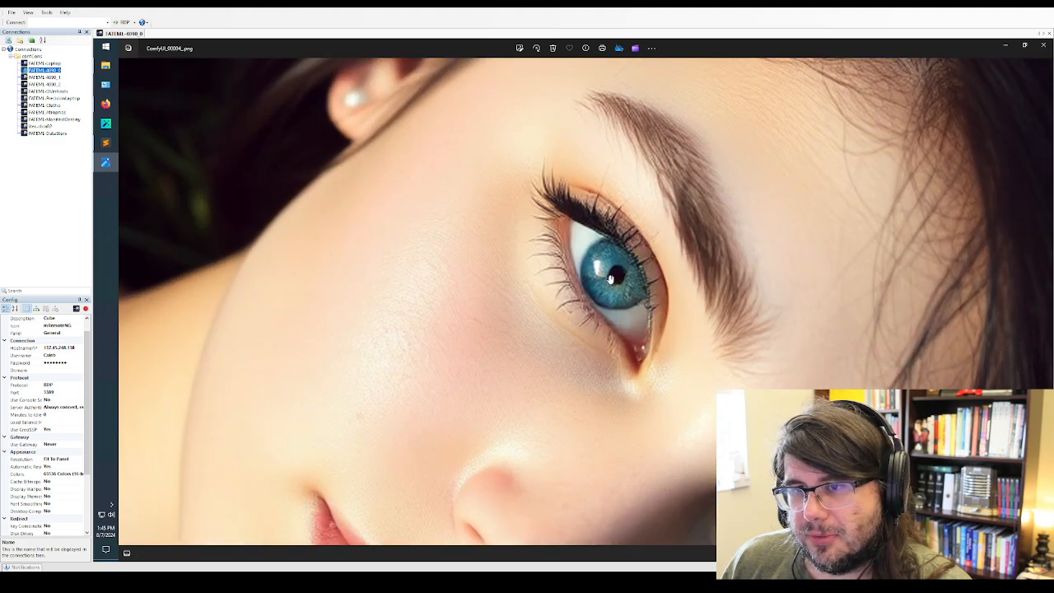
pyautogui.scroll(-5, 604, 286)
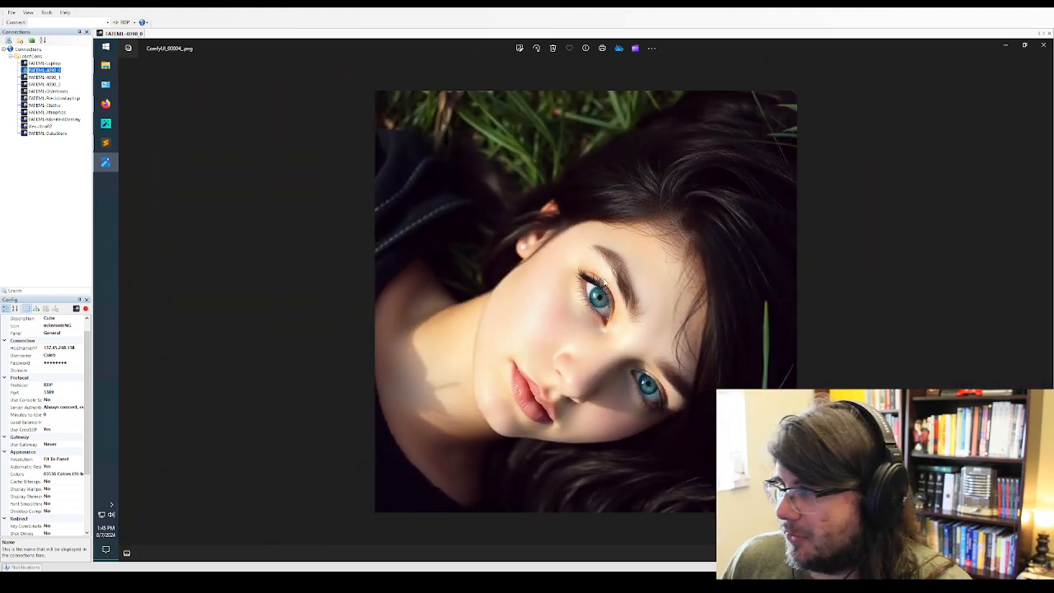
# Advance to ComfyUI_00005_ and inspect the woman's face up close, returning to the full image
pyautogui.click(1044, 301)
pyautogui.scroll(2, 559, 269)
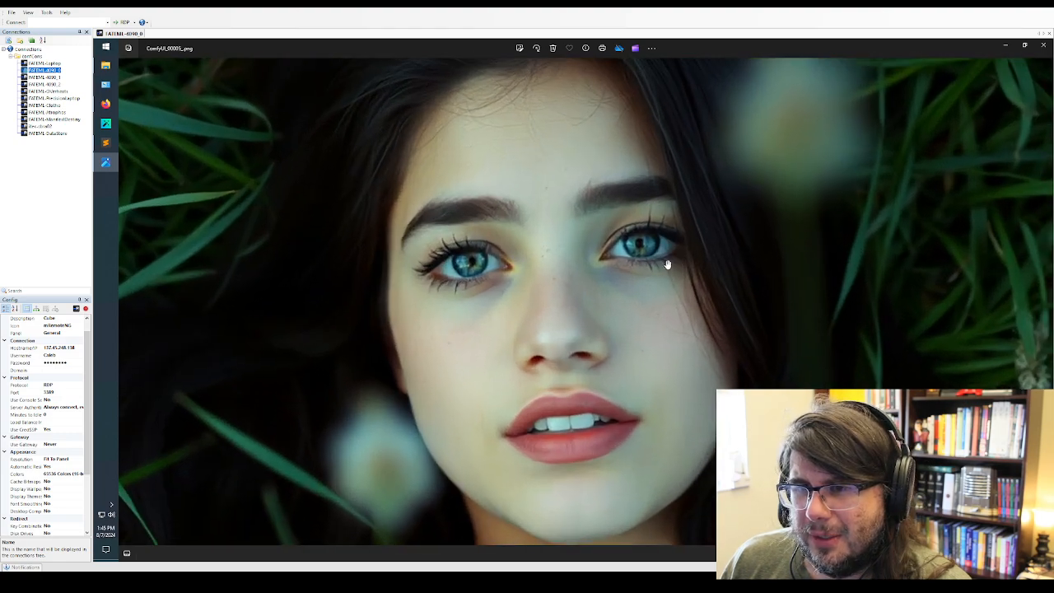
pyautogui.scroll(-3, 609, 256)
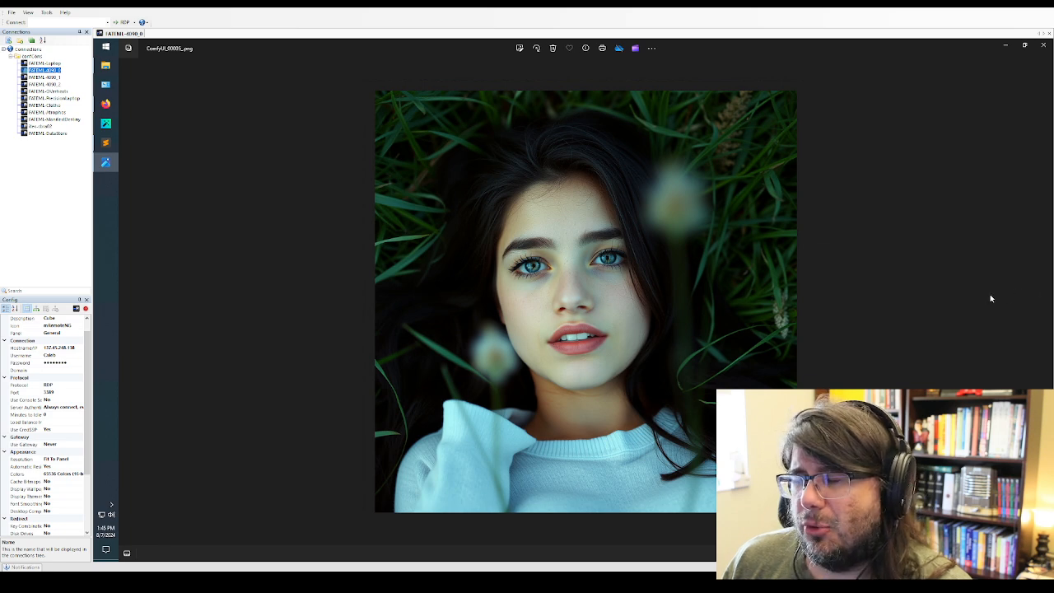
# Advance through ComfyUI_00006_ to ComfyUI_00007_ and inspect the woman's face up close
pyautogui.click(1043, 301)
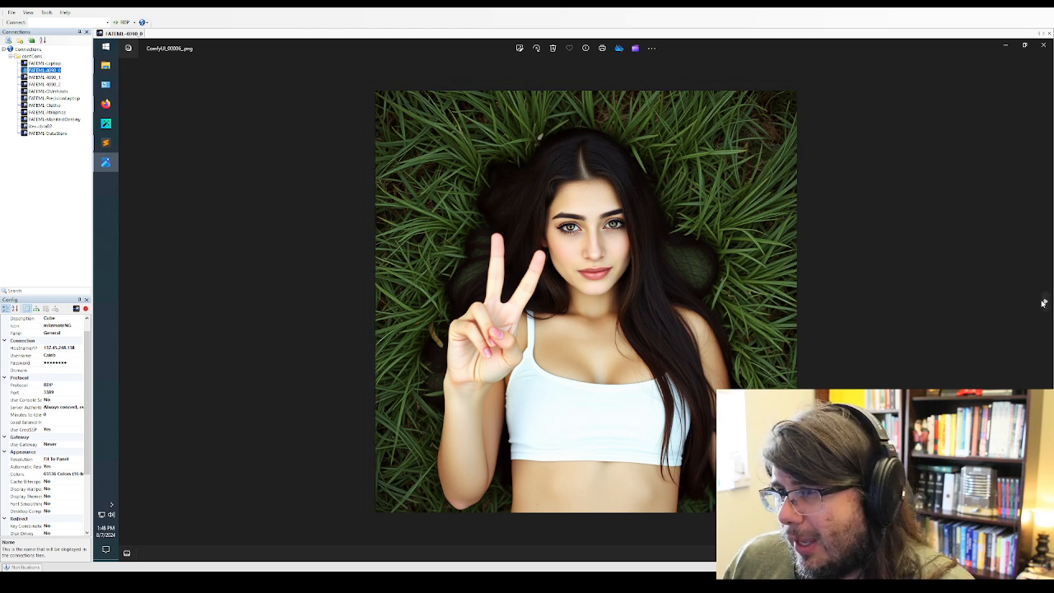
pyautogui.click(1039, 302)
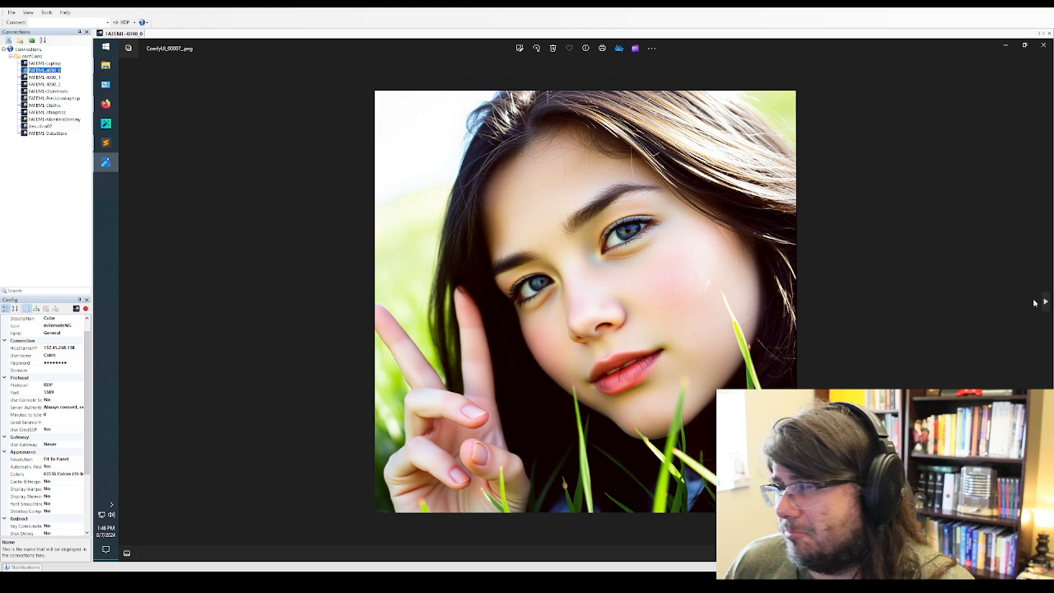
pyautogui.scroll(3, 676, 230)
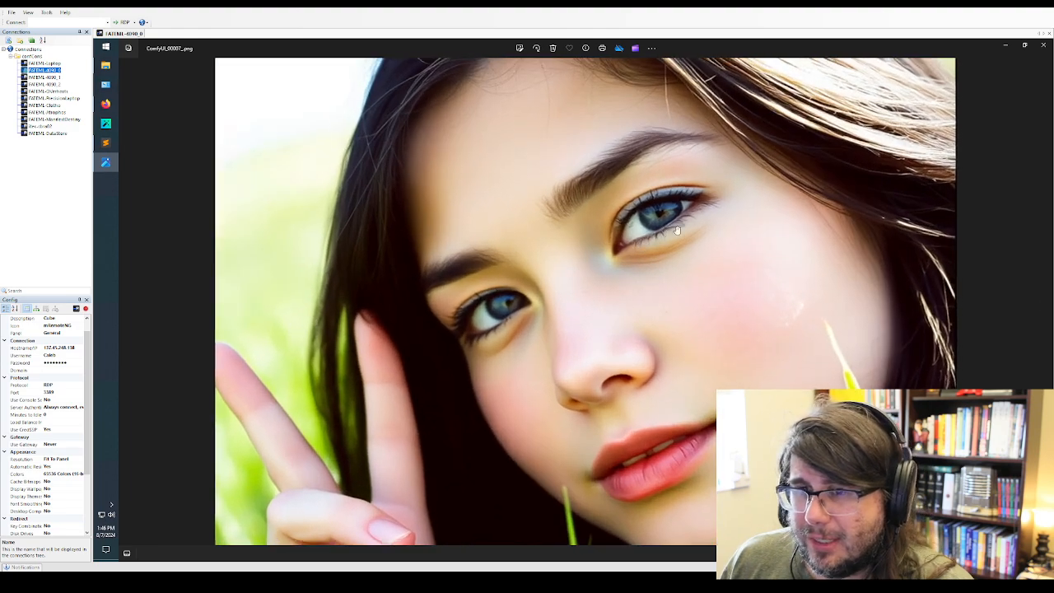
# Return ComfyUI_00007_ to the full image and advance through the two exploded scythe diagrams
pyautogui.scroll(-3, 676, 231)
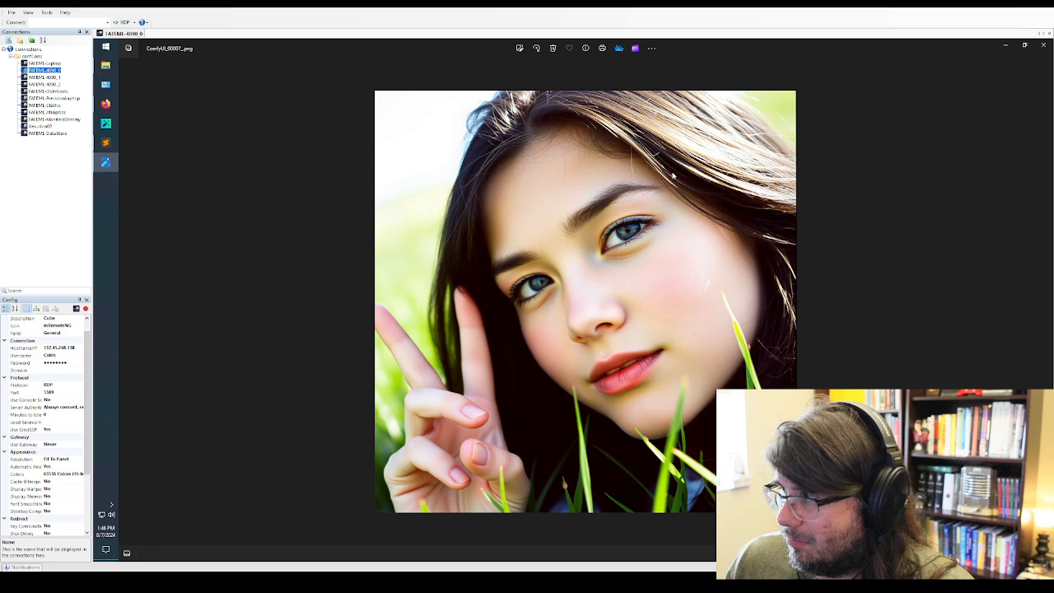
pyautogui.click(1045, 302)
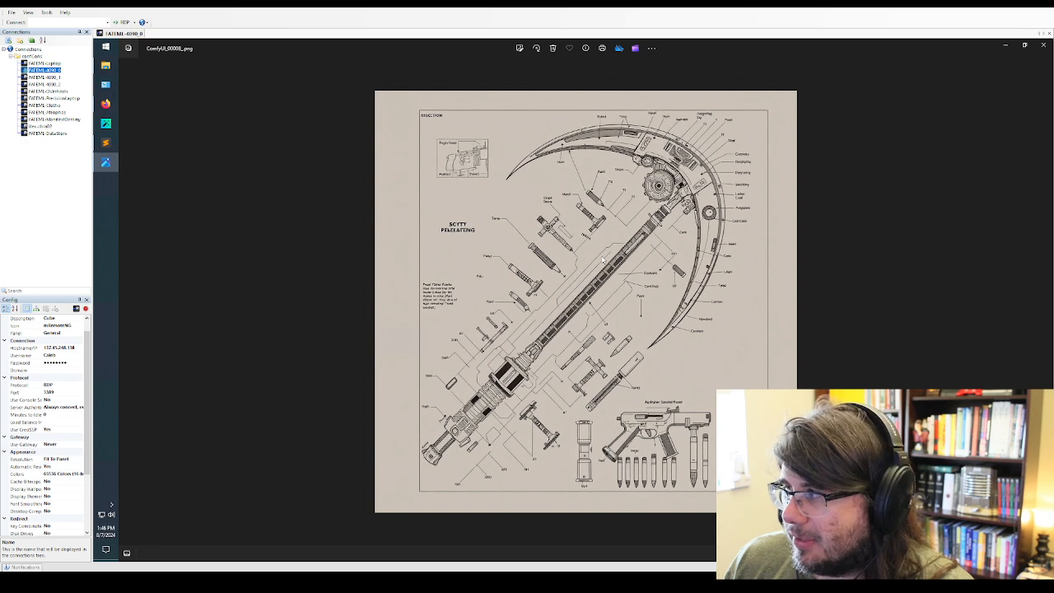
pyautogui.click(1044, 301)
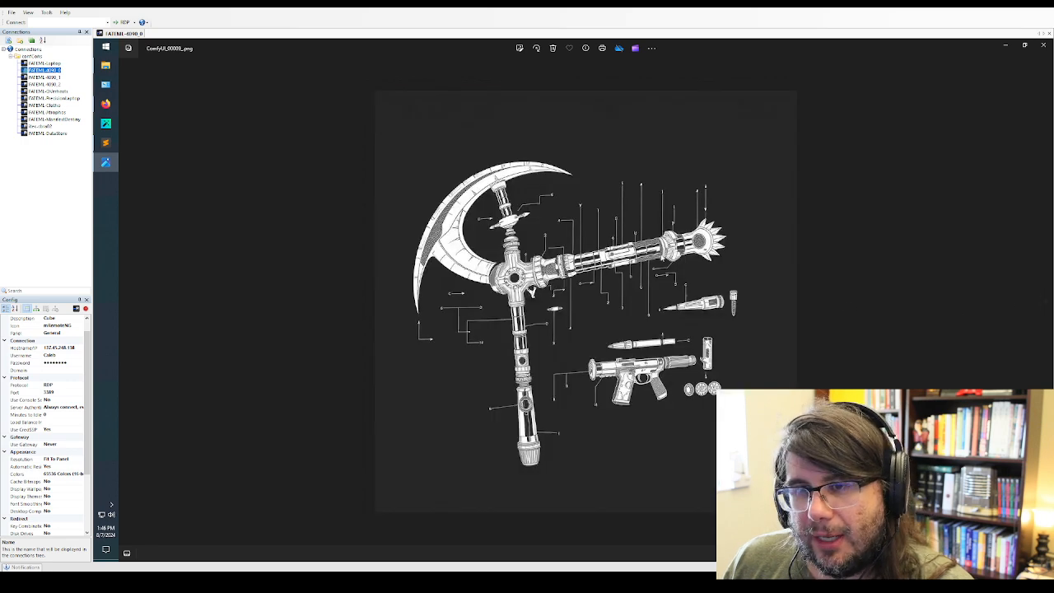
# Review the cheeseburger images ComfyUI_00015_ through ComfyUI_00018_, inspecting the last one up close and returning to its full image
pyautogui.click(1045, 302)
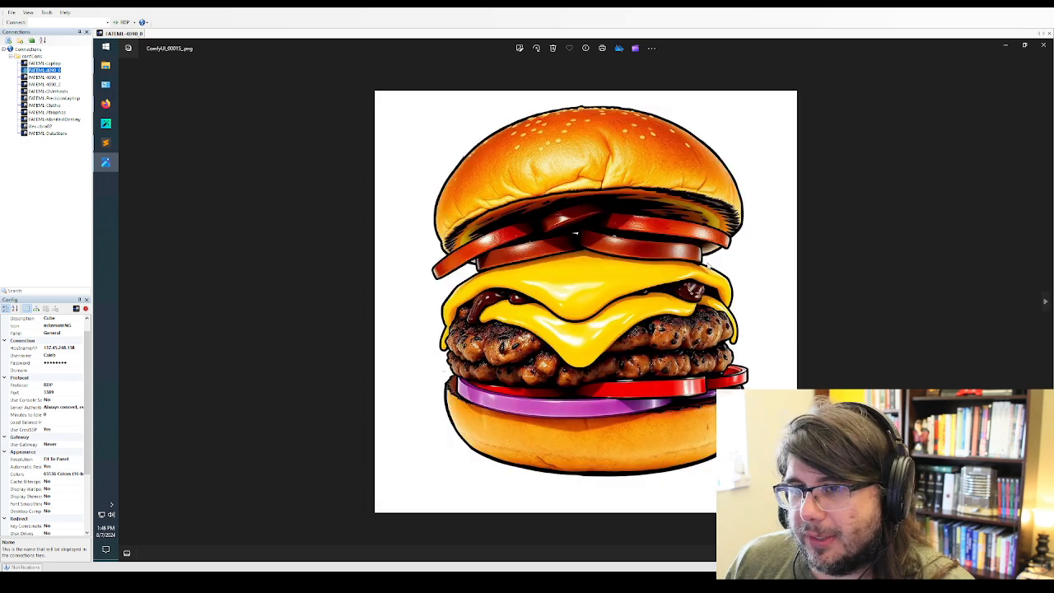
pyautogui.click(1042, 301)
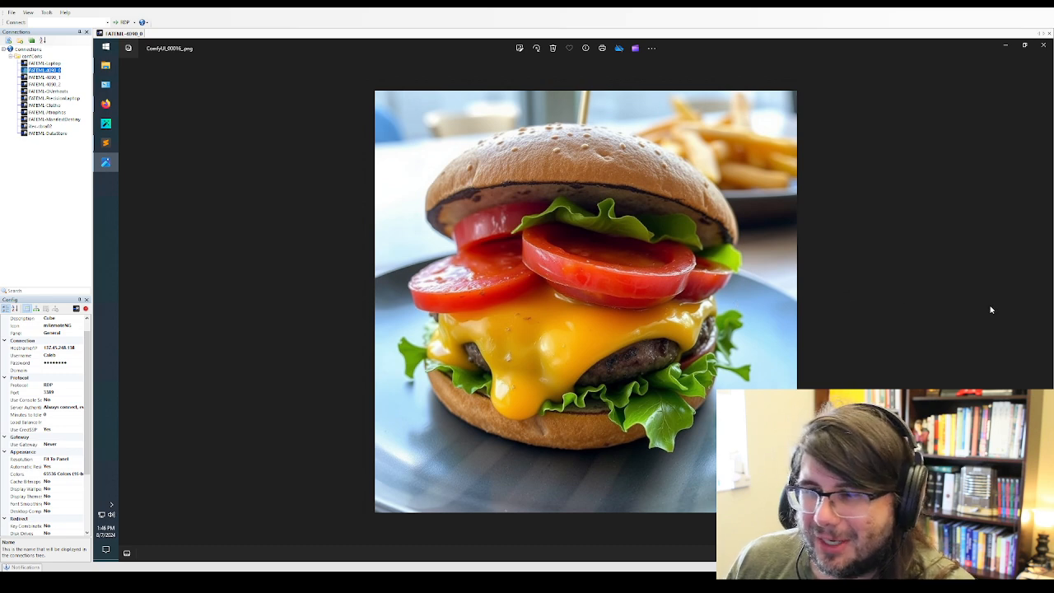
pyautogui.click(1043, 302)
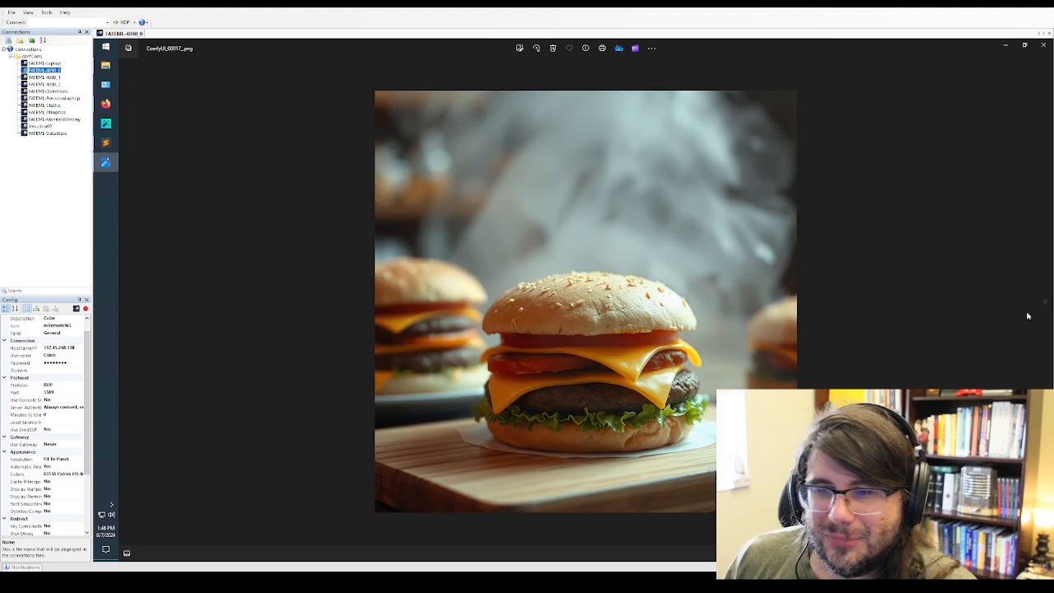
pyautogui.click(1043, 301)
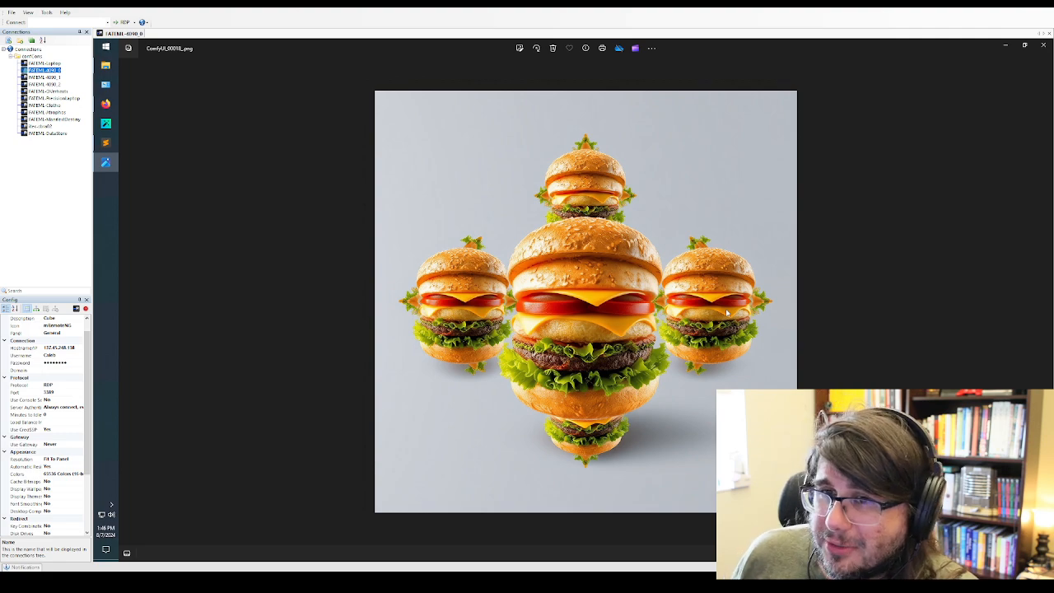
pyautogui.scroll(3, 586, 450)
pyautogui.scroll(-3, 586, 451)
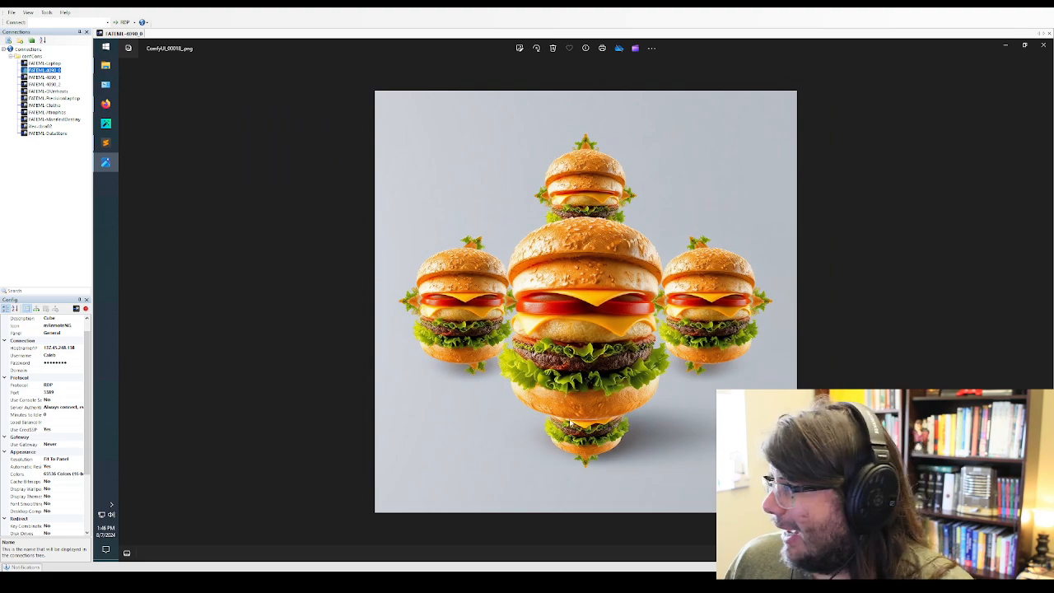
# Review the watercolor romance images from ComfyUI_00019_ through ComfyUI_00022_, slightly enlarging the couple with the heart balloon
pyautogui.click(1043, 302)
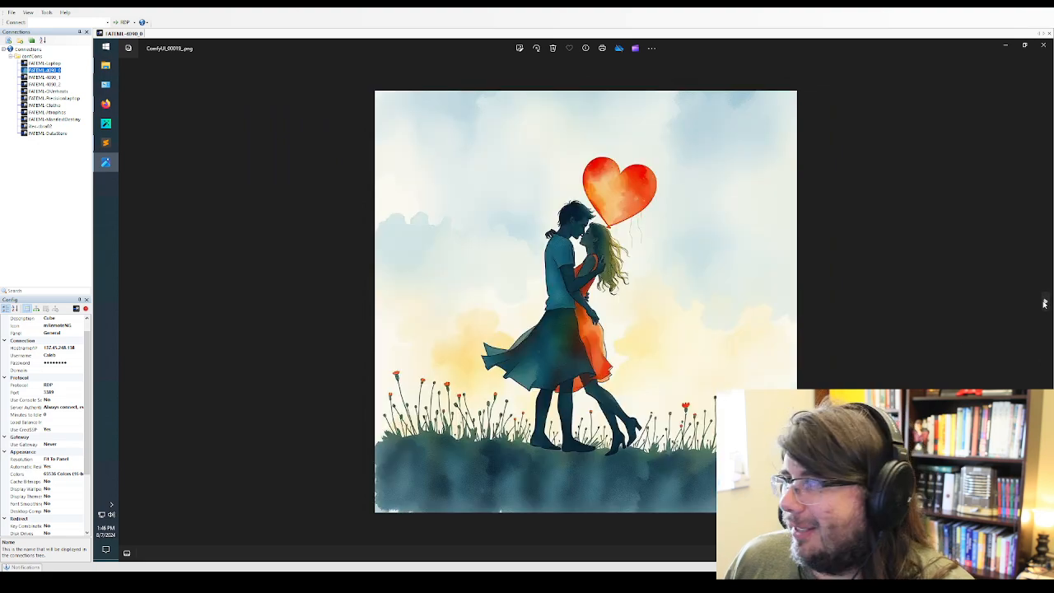
pyautogui.scroll(1, 674, 280)
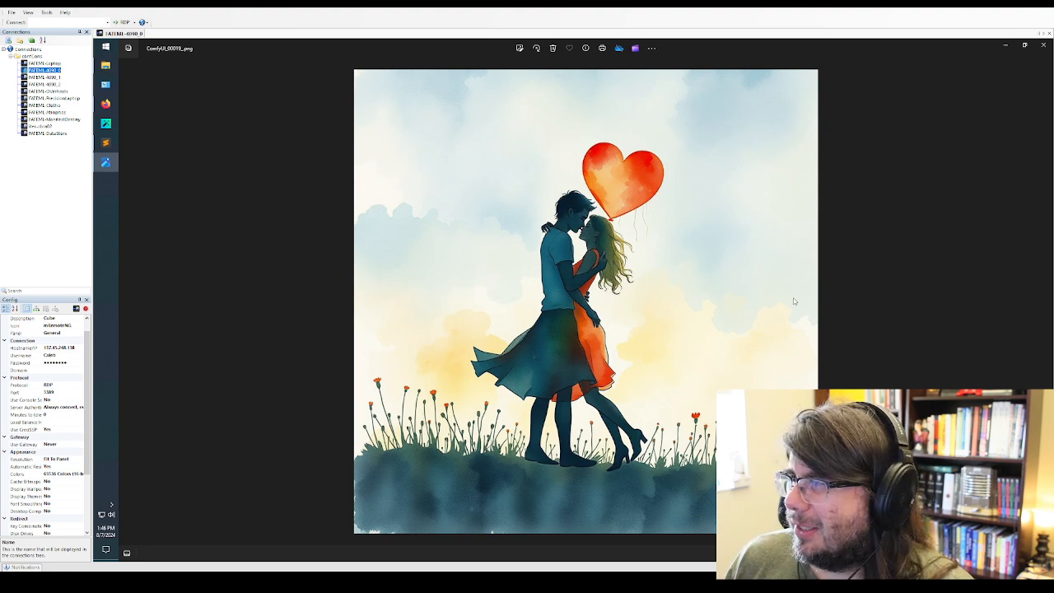
pyautogui.click(1046, 303)
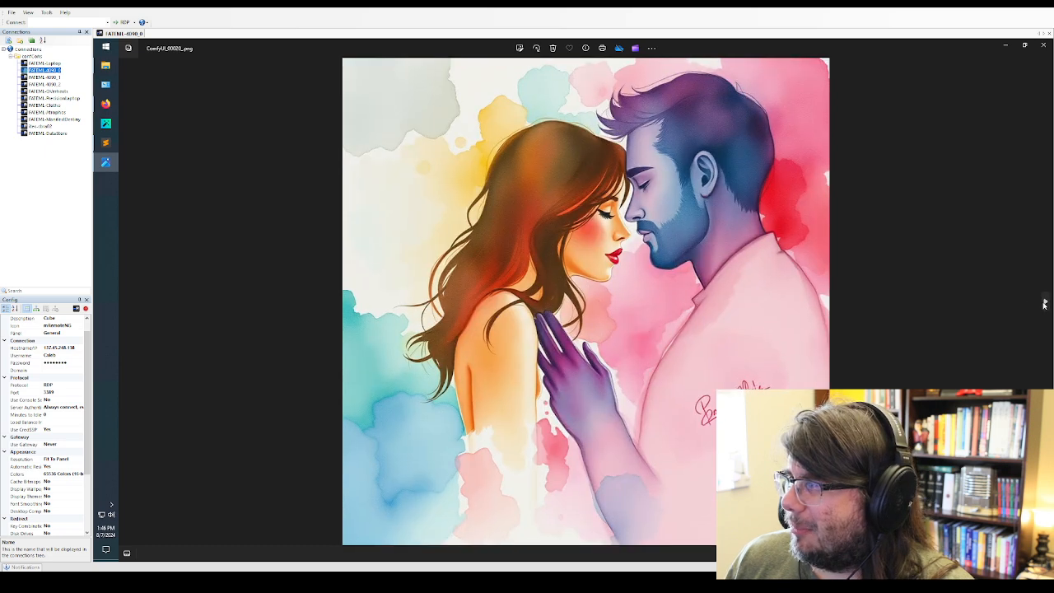
pyautogui.click(1043, 301)
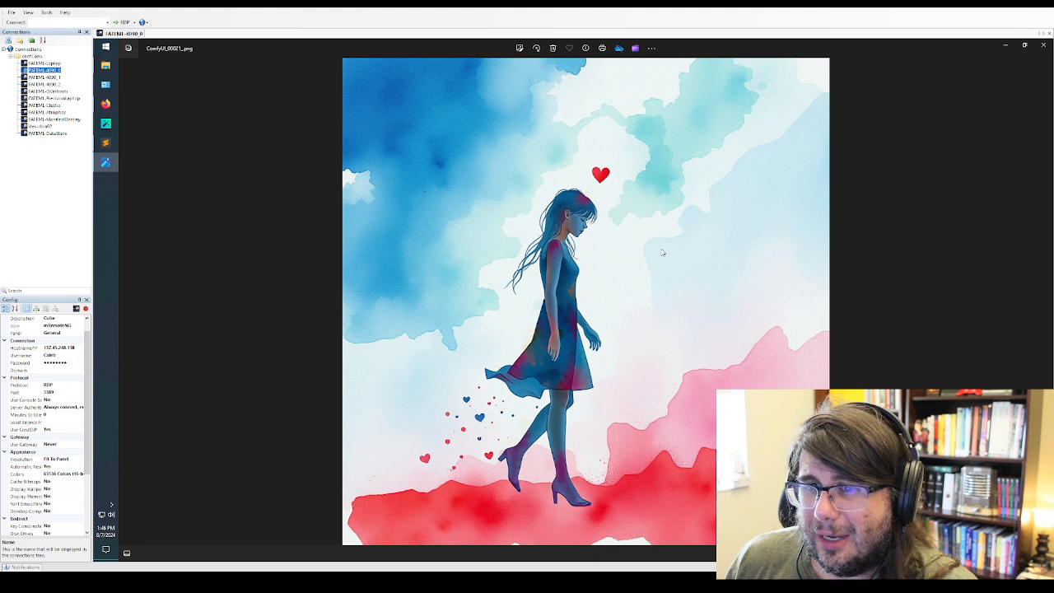
pyautogui.click(1042, 302)
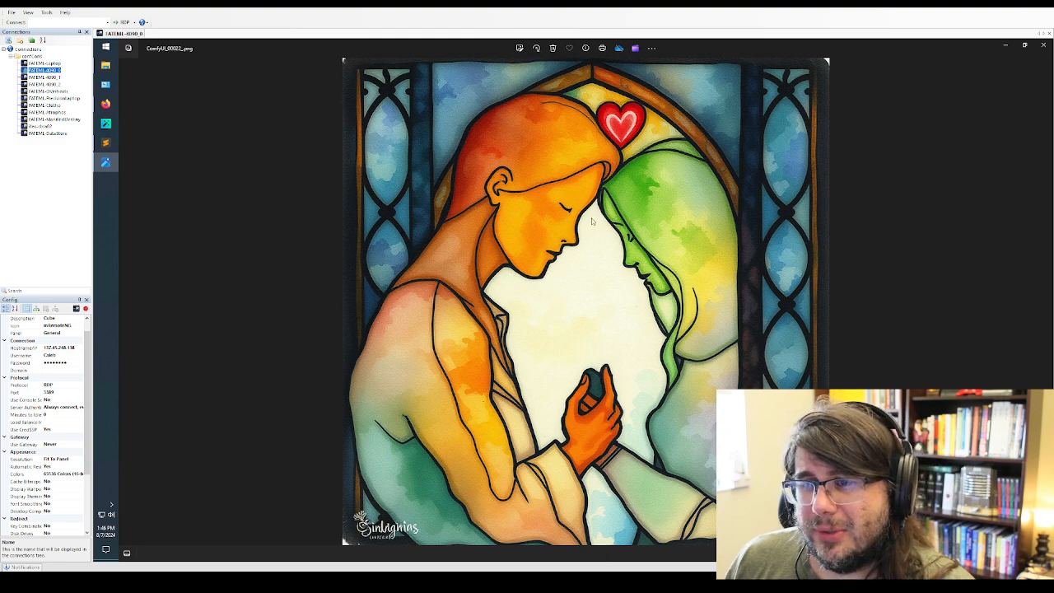
# Advance to ComfyUI_00023_ and inspect the hand up close, returning to the full image
pyautogui.click(1042, 301)
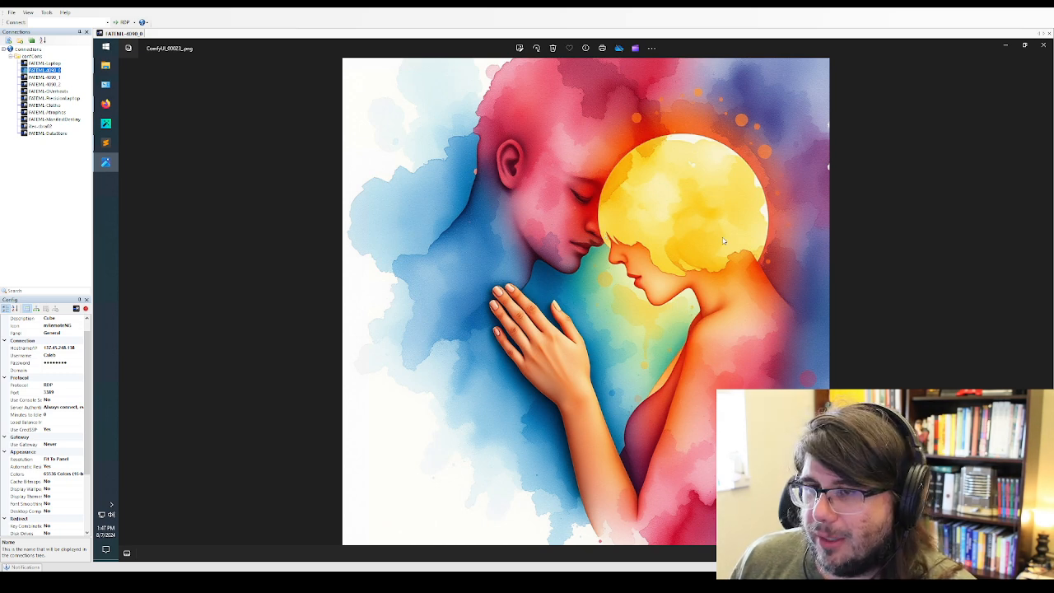
pyautogui.scroll(3, 723, 240)
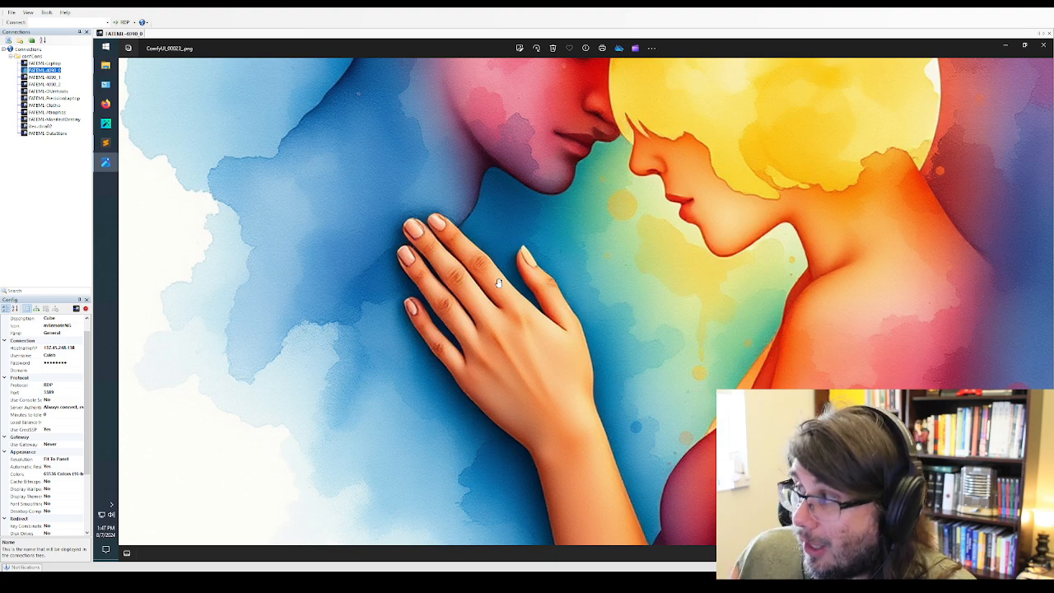
pyautogui.scroll(-3, 520, 200)
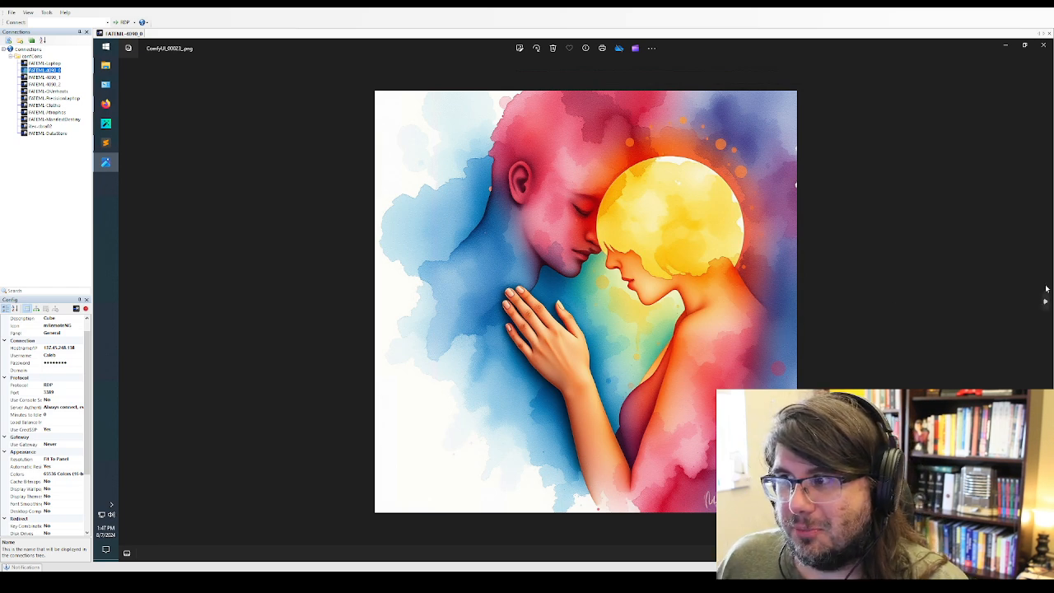
# Advance past ComfyUI_00025_ to ComfyUI_00026_ and inspect the two embracing women up close, returning to the wider view
pyautogui.click(1044, 296)
pyautogui.click(1043, 298)
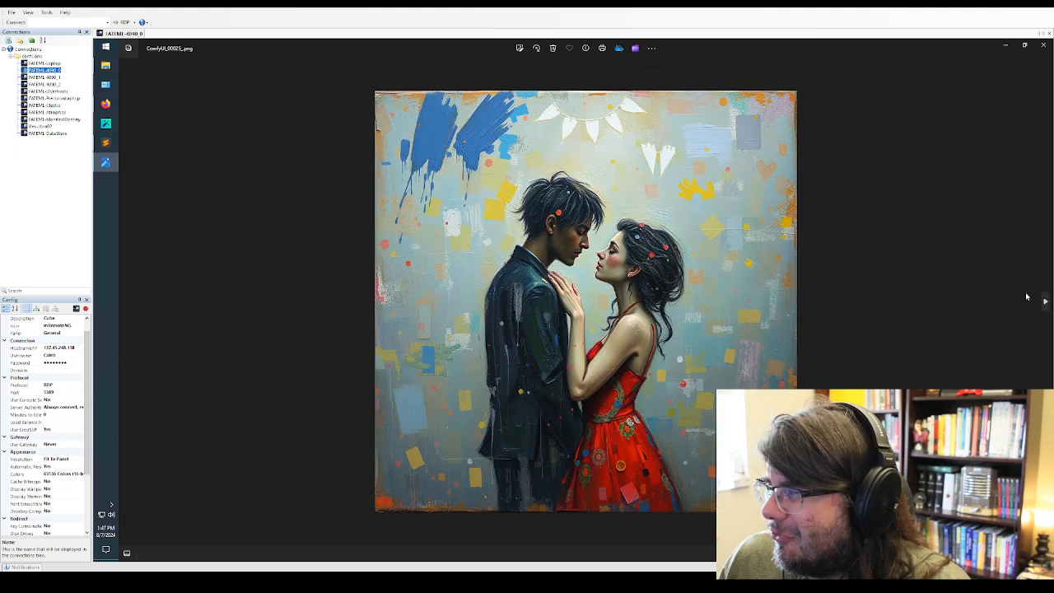
pyautogui.click(1043, 301)
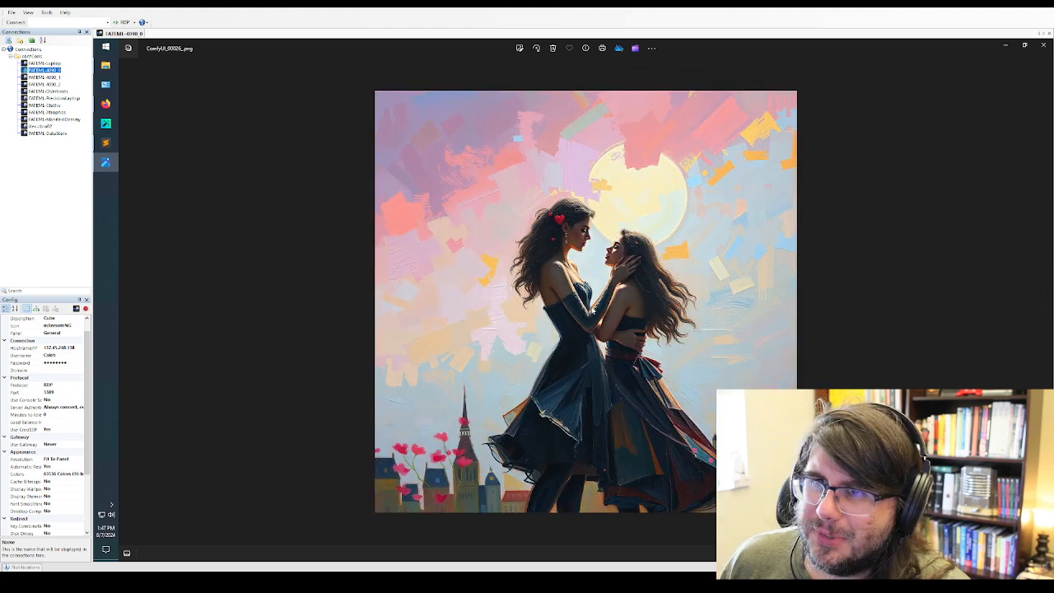
pyautogui.scroll(1, 642, 306)
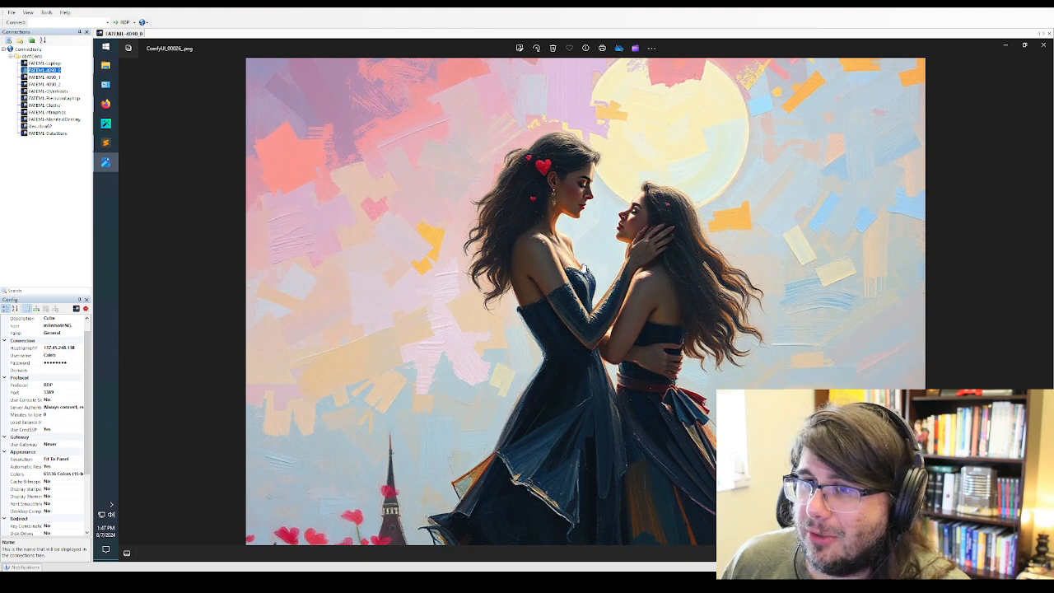
pyautogui.scroll(3, 666, 374)
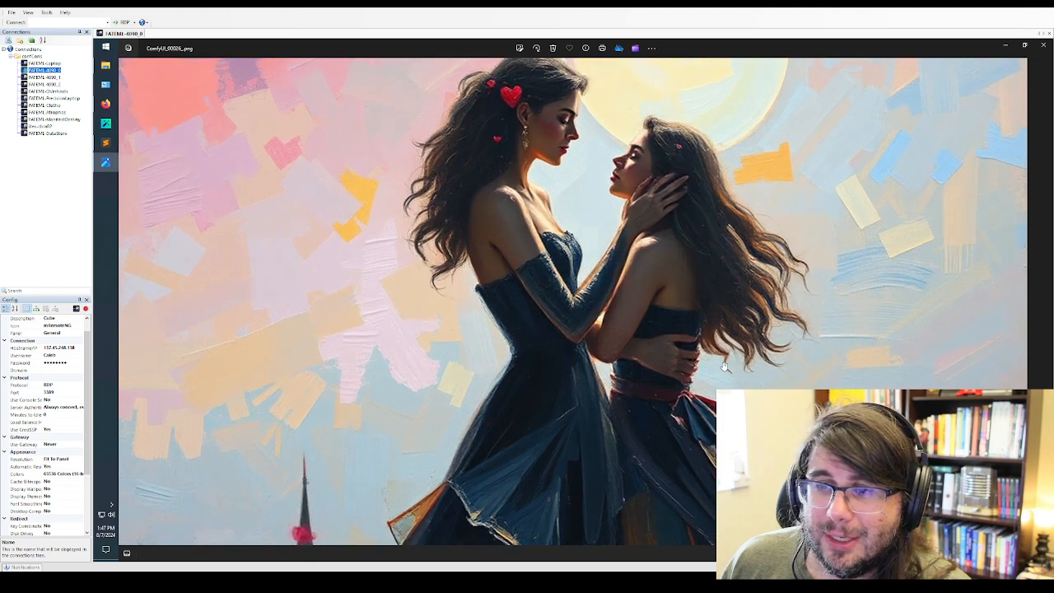
pyautogui.moveTo(656, 302); pyautogui.dragTo(658, 318)
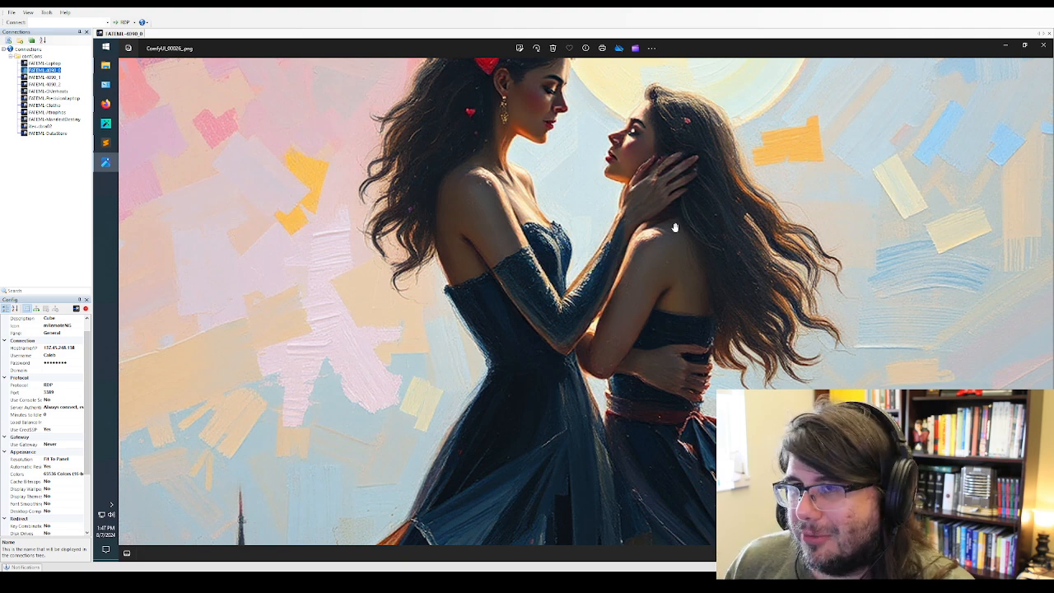
pyautogui.scroll(-3, 674, 227)
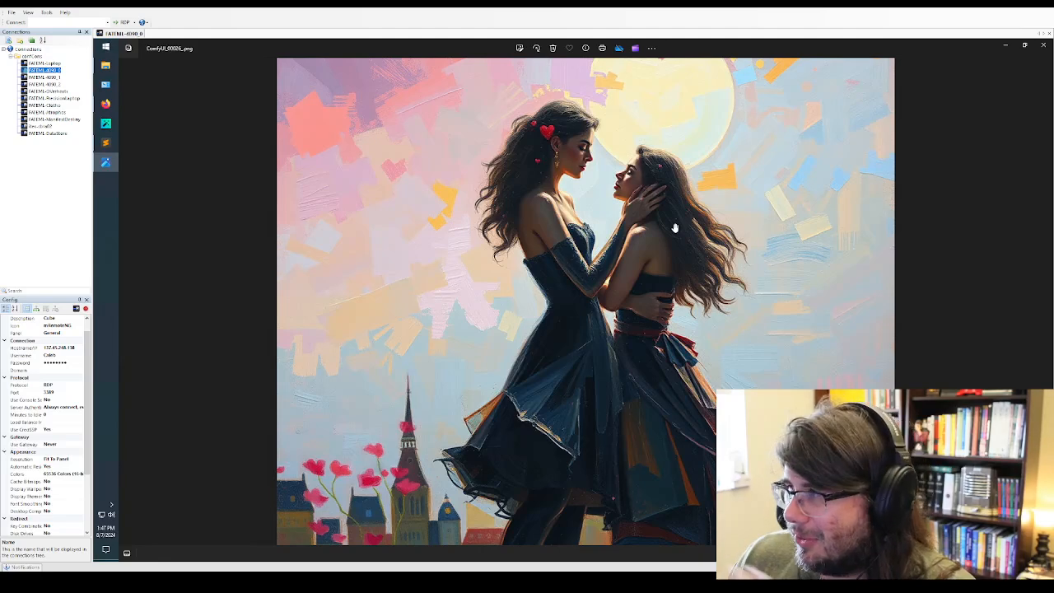
pyautogui.scroll(-1, 675, 227)
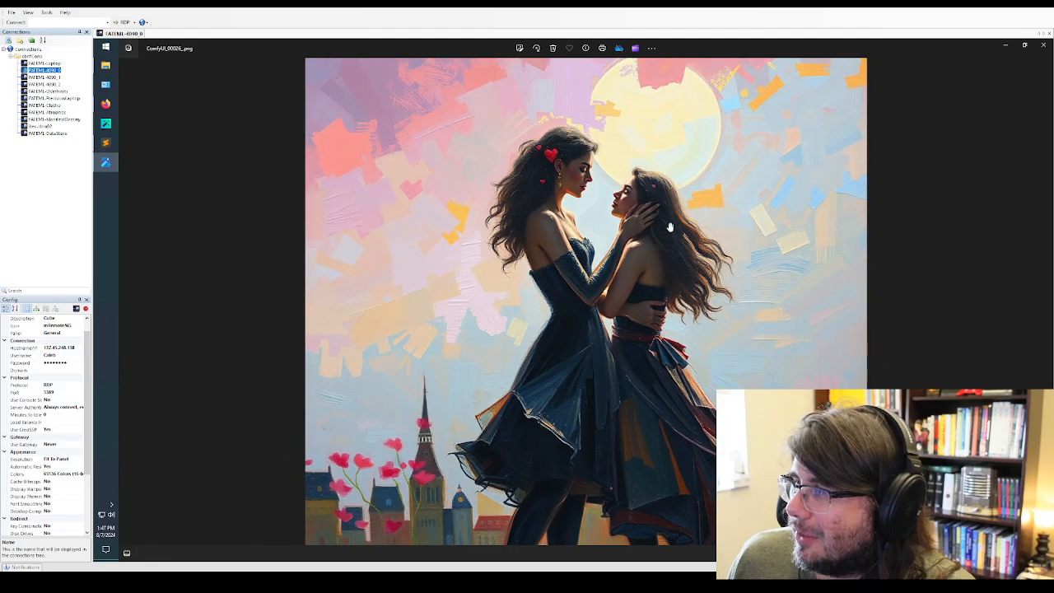
pyautogui.scroll(-2, 670, 227)
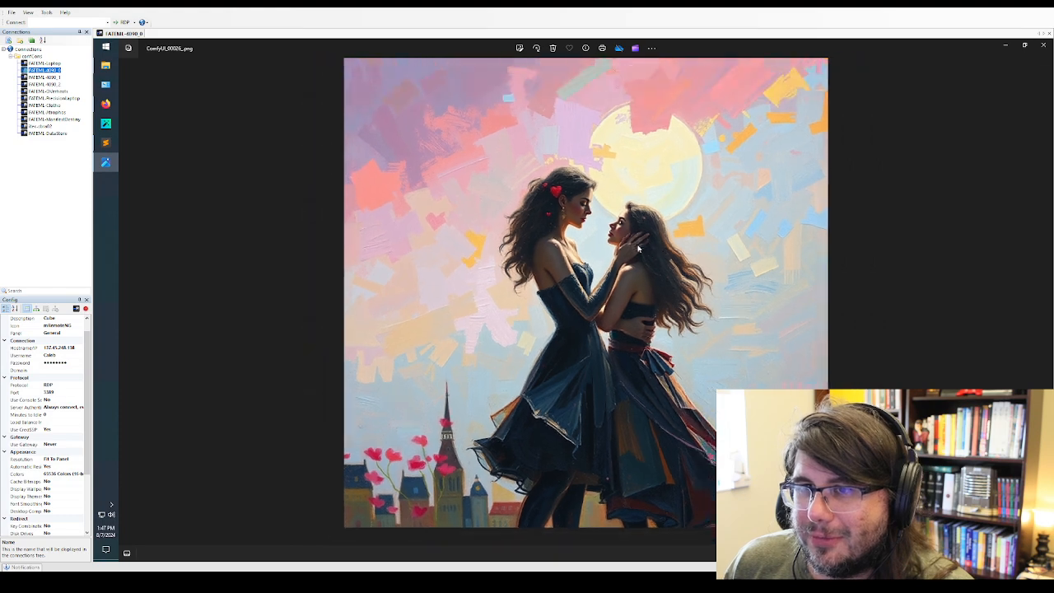
# Advance through ComfyUI_00027_ to ComfyUI_00028_ and inspect the kissing couple up close from their feet to their faces
pyautogui.click(1045, 303)
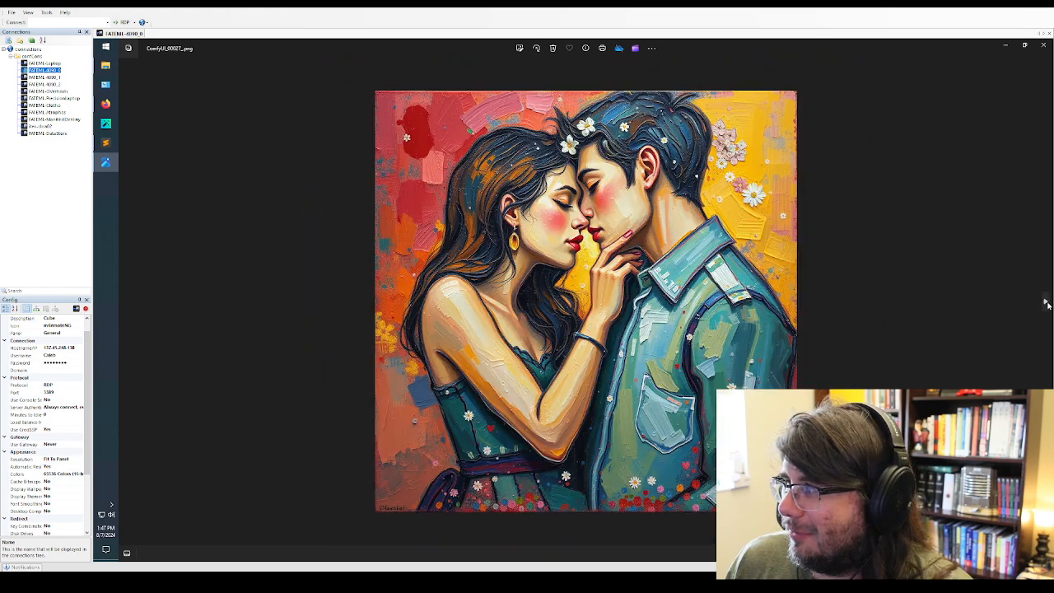
pyautogui.click(1046, 304)
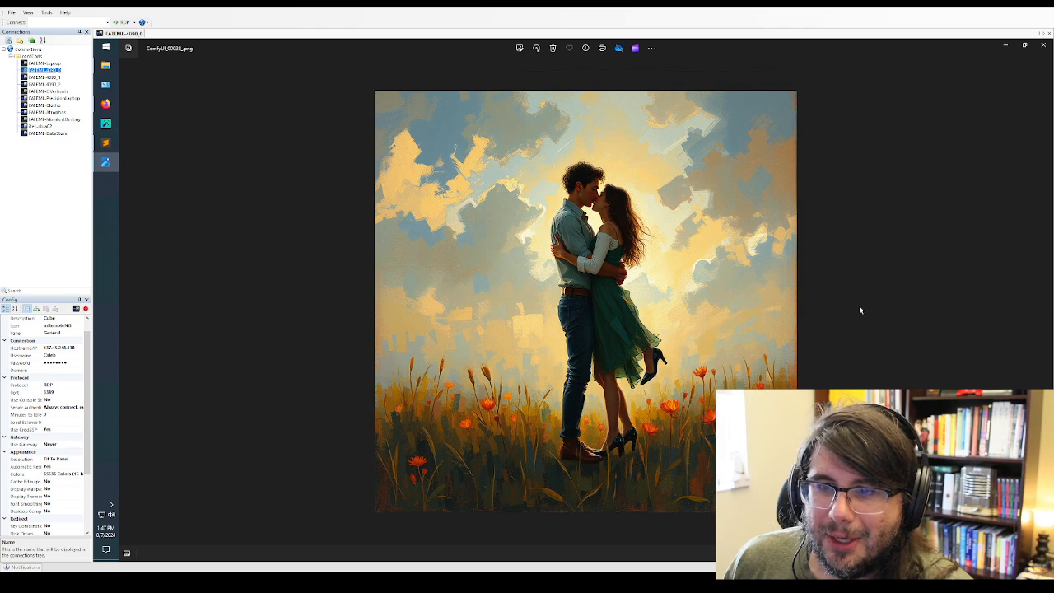
pyautogui.scroll(4, 629, 341)
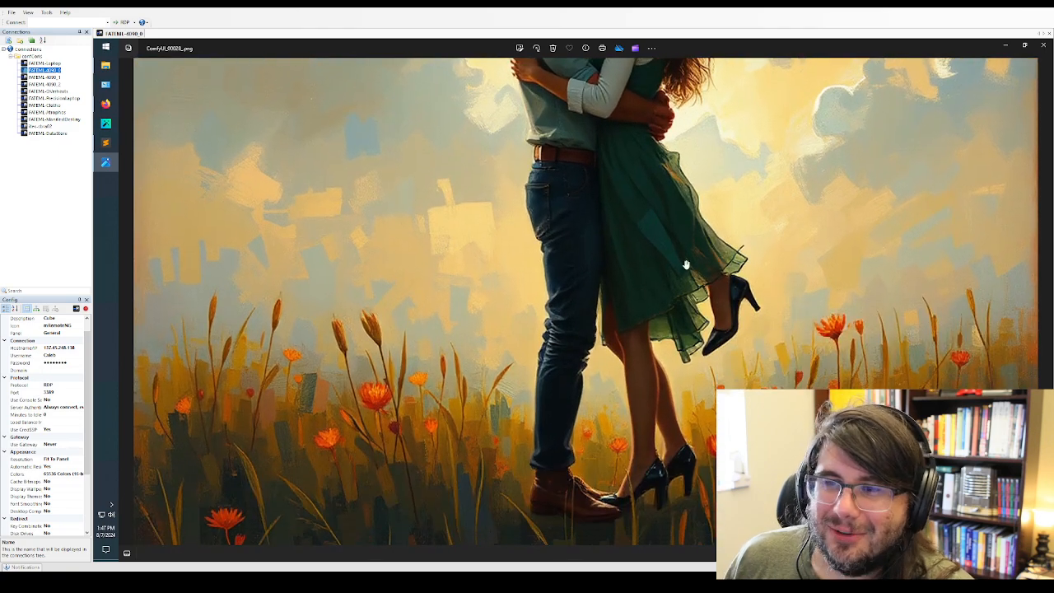
pyautogui.moveTo(734, 306); pyautogui.dragTo(733, 403)
pyautogui.moveTo(748, 352); pyautogui.dragTo(747, 406)
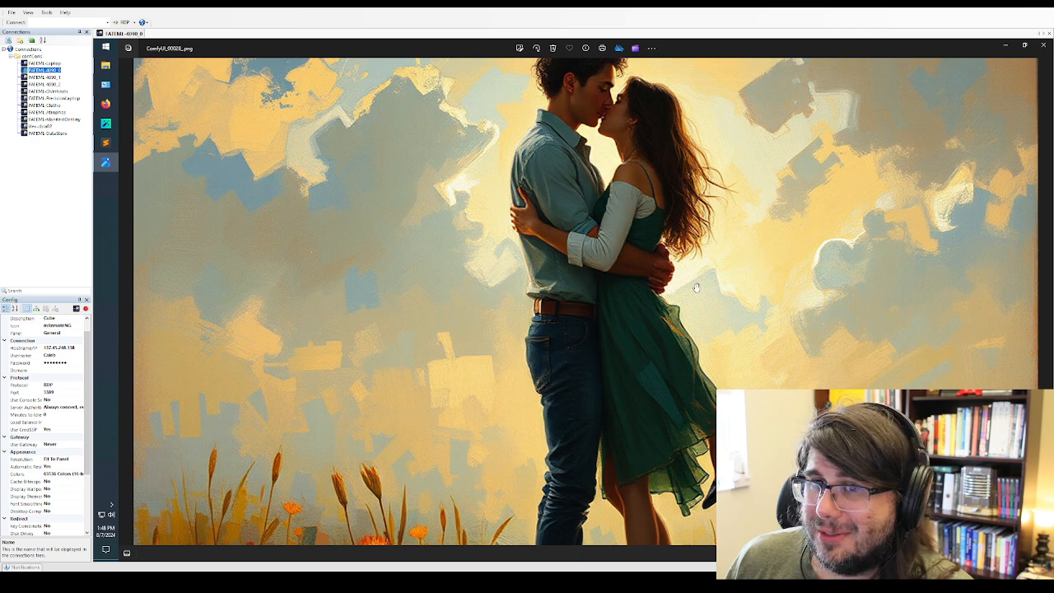
# Advance through the paintings ComfyUI_00029_ and ComfyUI_00030_ and review the galaxy images ComfyUI_00031_ through ComfyUI_00033_
pyautogui.click(1045, 301)
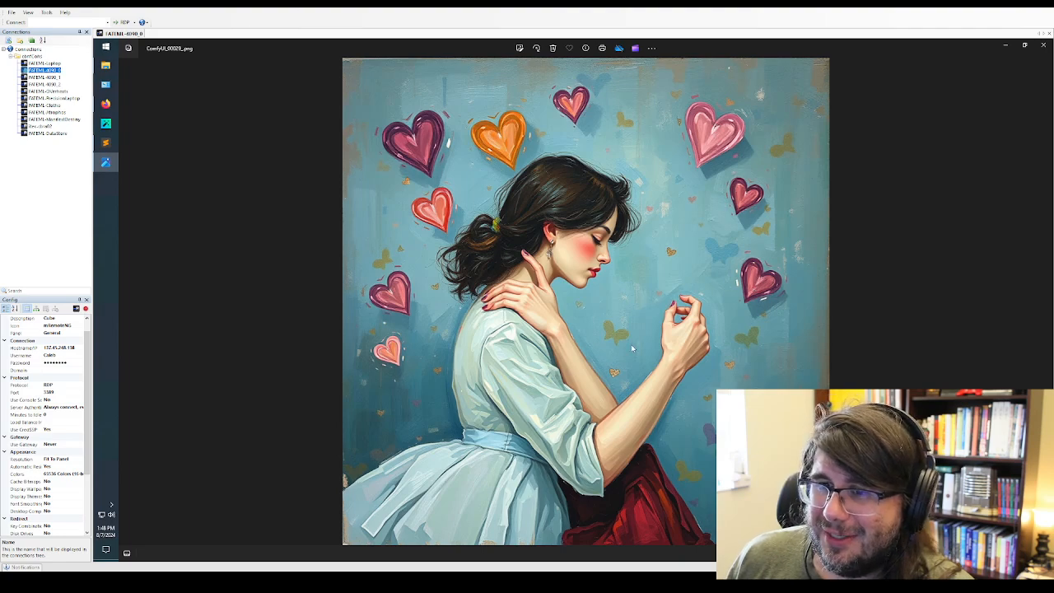
pyautogui.click(1046, 303)
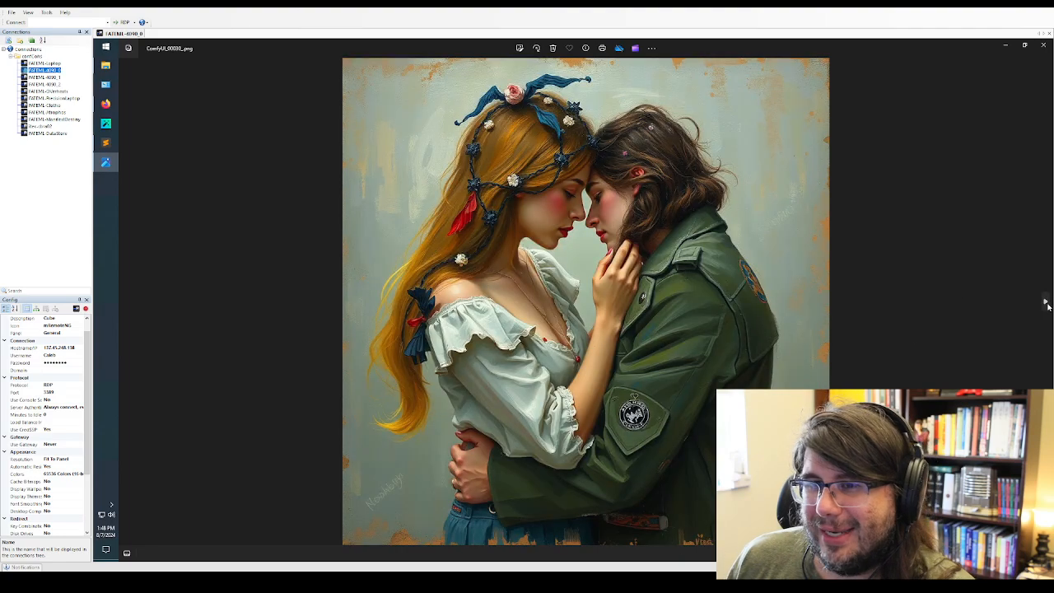
pyautogui.click(1046, 303)
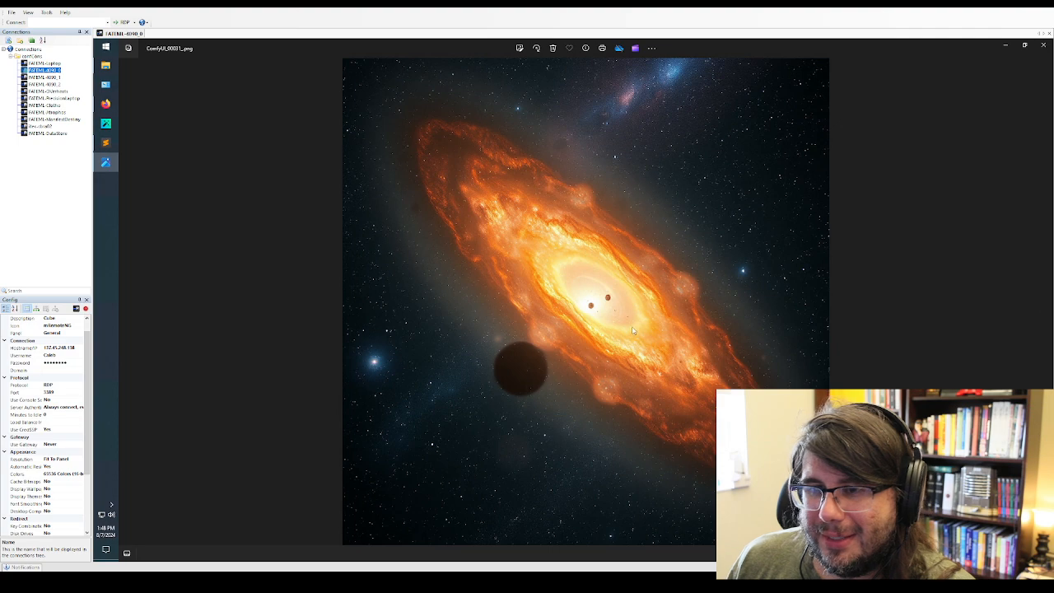
pyautogui.click(1046, 305)
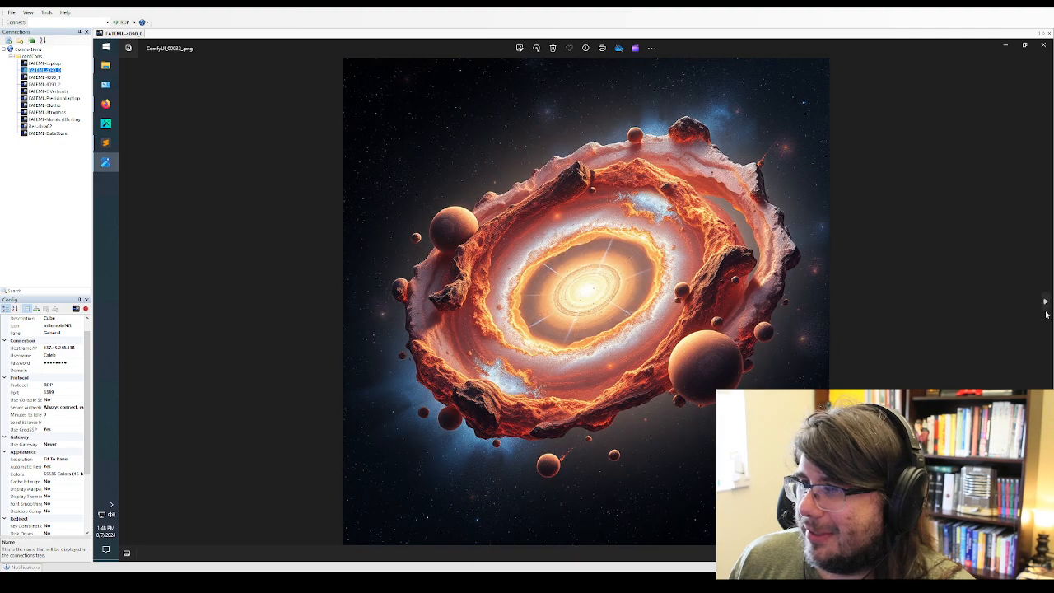
pyautogui.click(1045, 305)
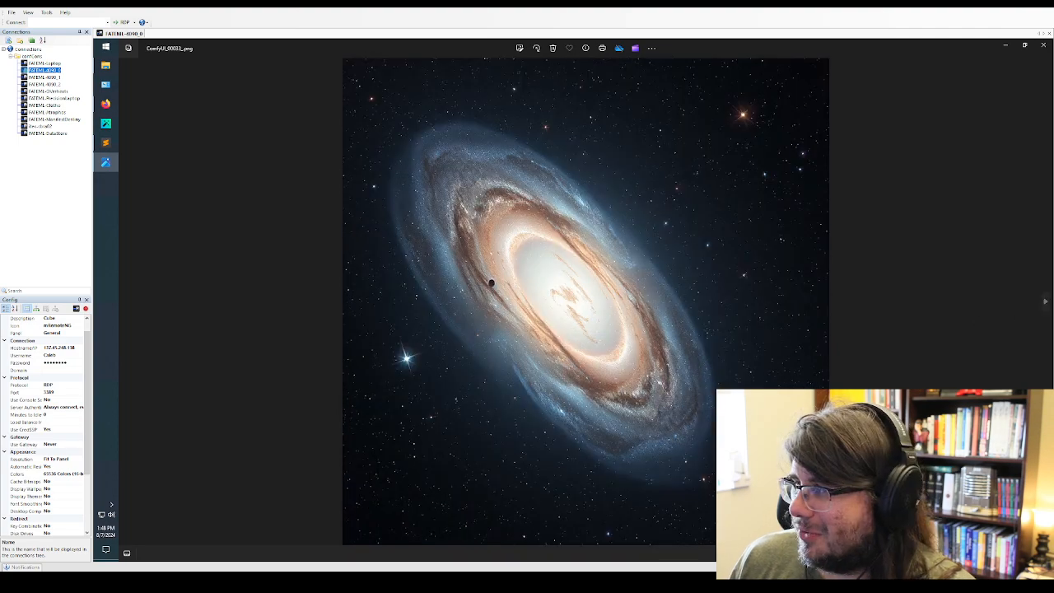
# Advance to the sunset landscape ComfyUI_00036_ and inspect it up close, returning to the full image
pyautogui.click(1044, 304)
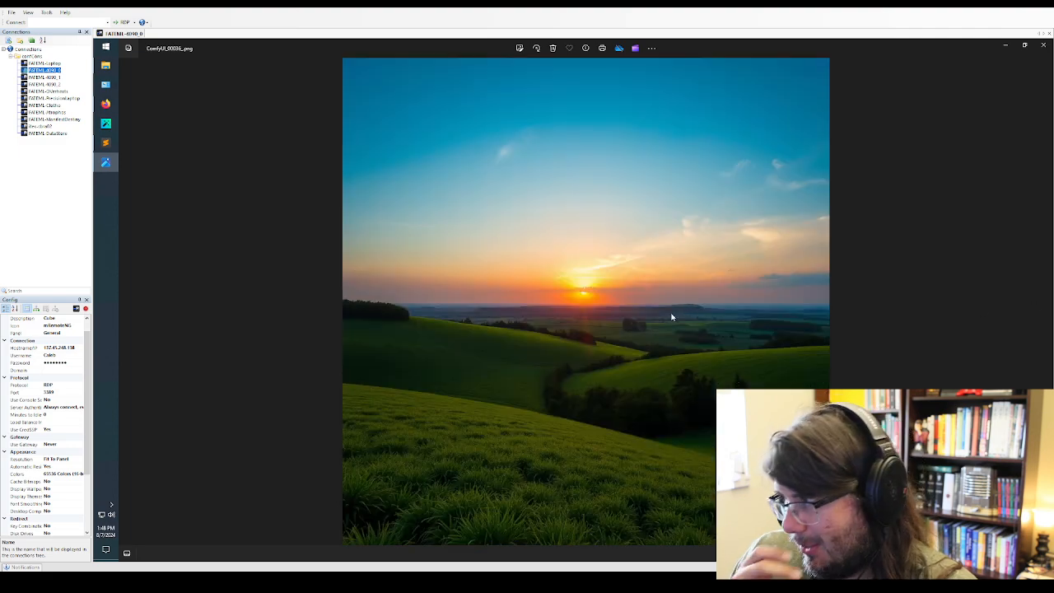
pyautogui.scroll(1, 673, 316)
pyautogui.scroll(-2, 620, 313)
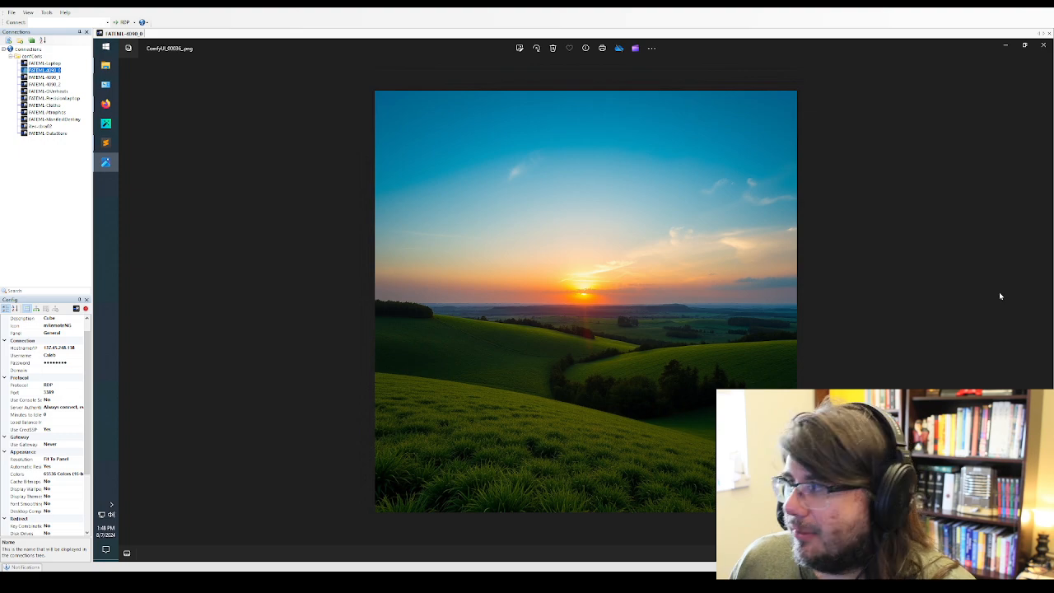
# Advance to the sunset field ComfyUI_00037_ and inspect the hills, foreground grass and sun up close, returning to the full image
pyautogui.click(1042, 308)
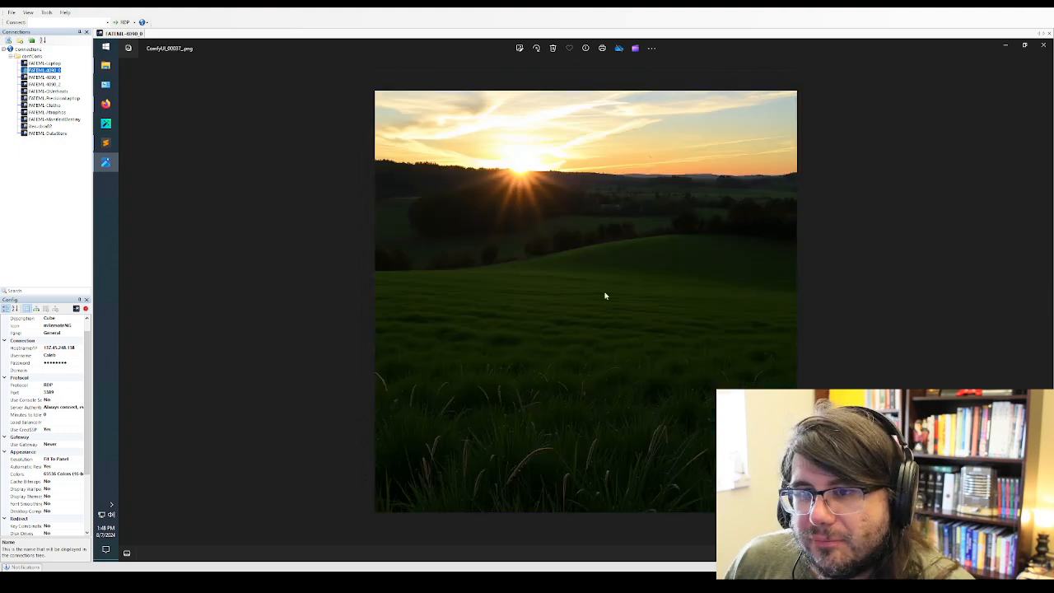
pyautogui.scroll(2, 604, 295)
pyautogui.moveTo(630, 322); pyautogui.dragTo(650, 198)
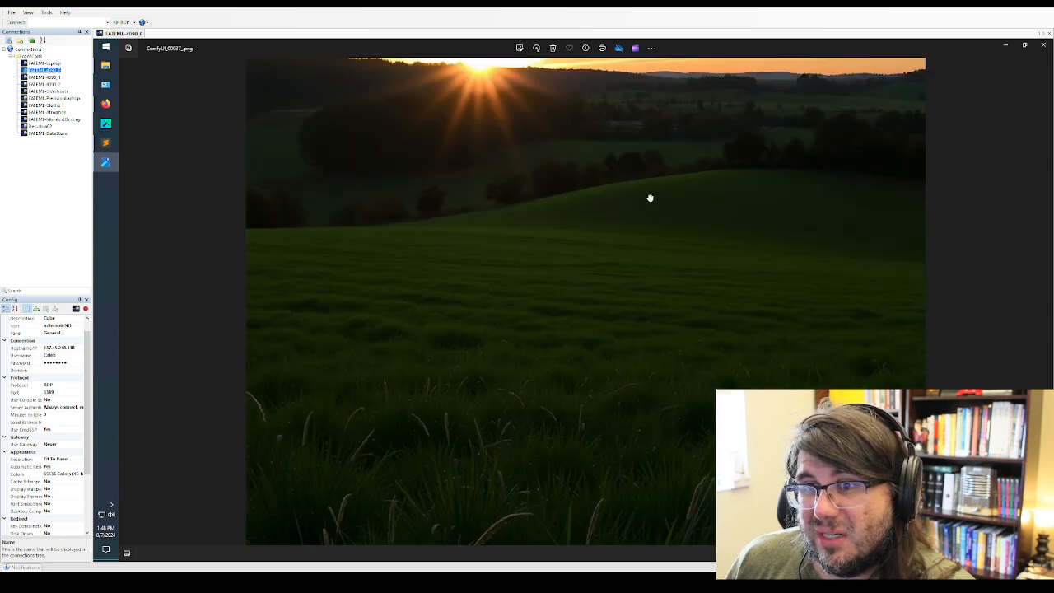
pyautogui.scroll(-2, 651, 262)
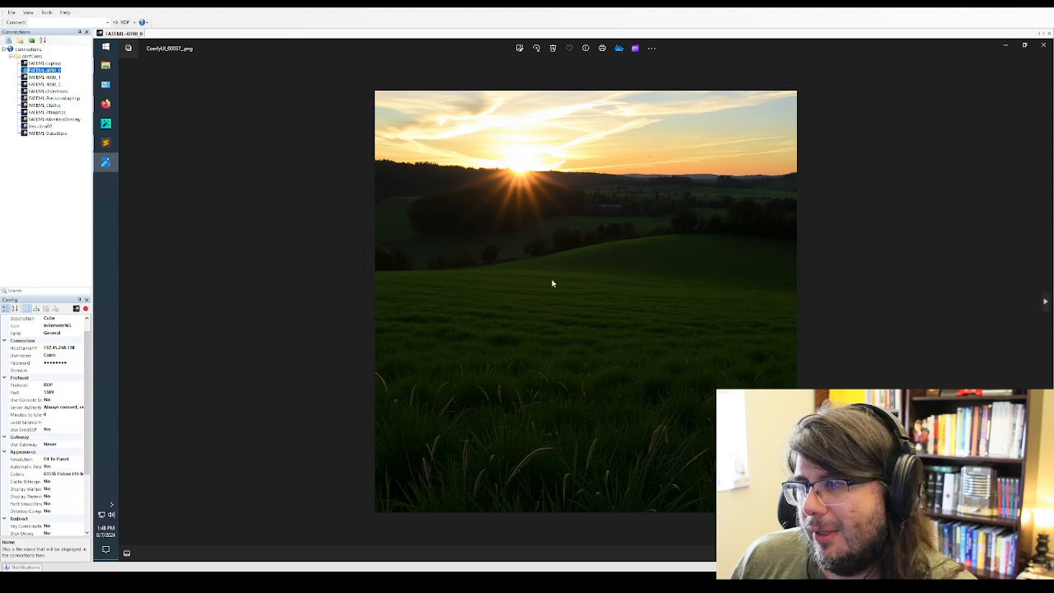
pyautogui.scroll(2, 550, 435)
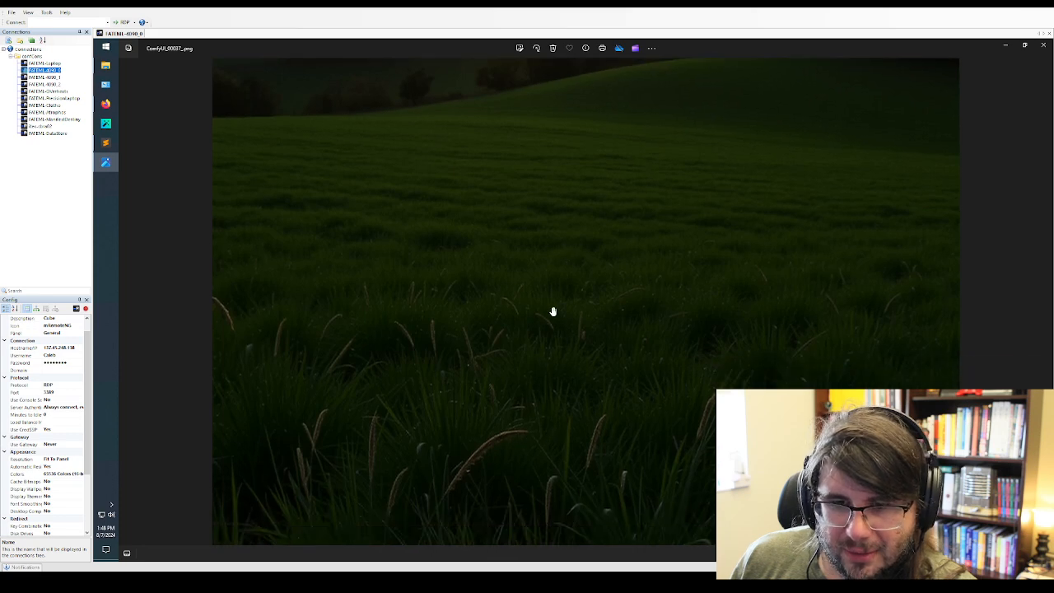
pyautogui.scroll(-3, 552, 310)
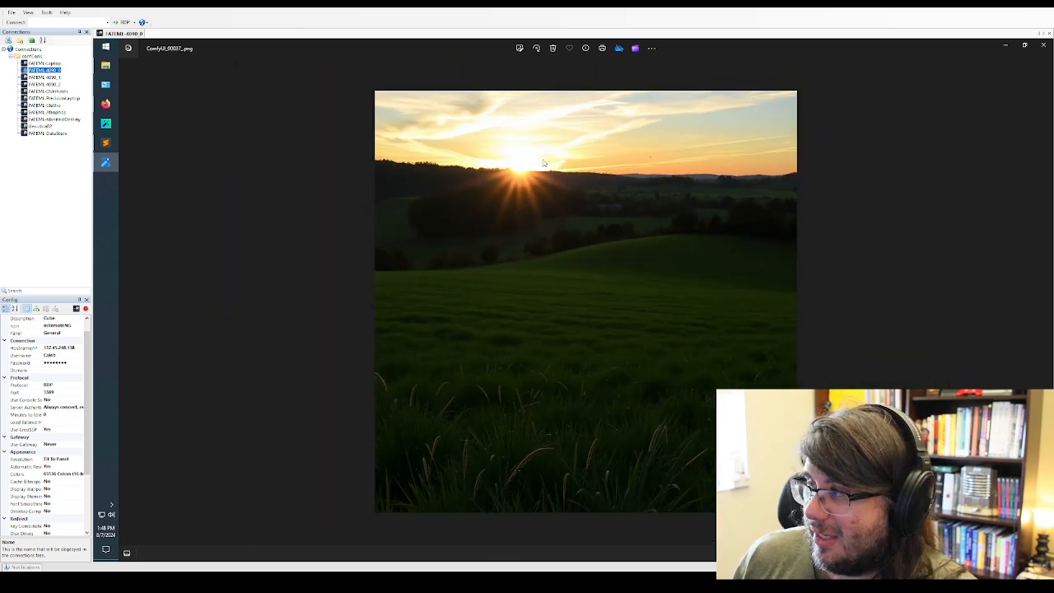
pyautogui.scroll(2, 513, 160)
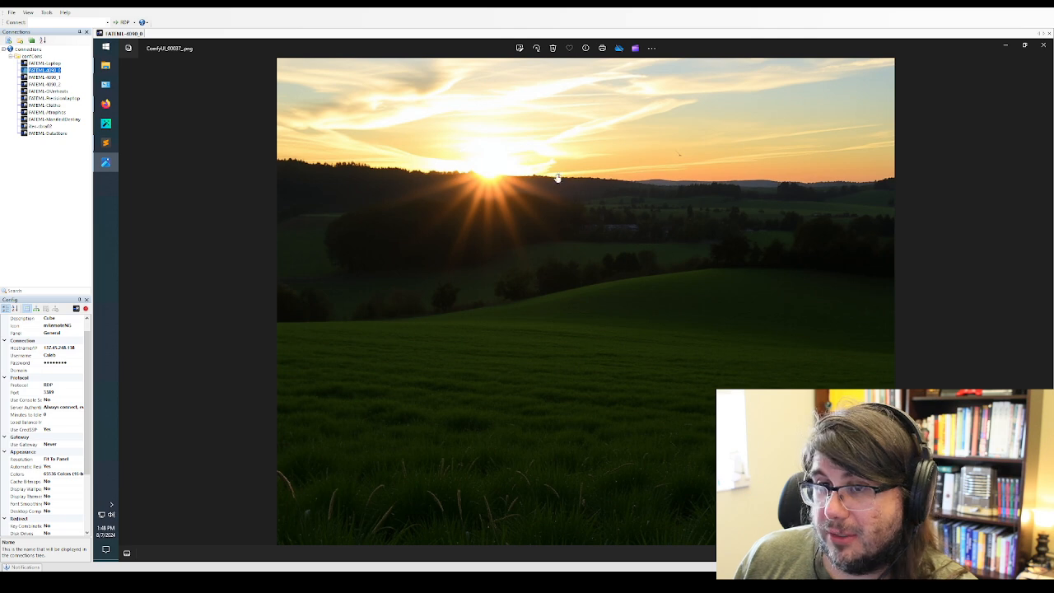
pyautogui.scroll(-2, 653, 231)
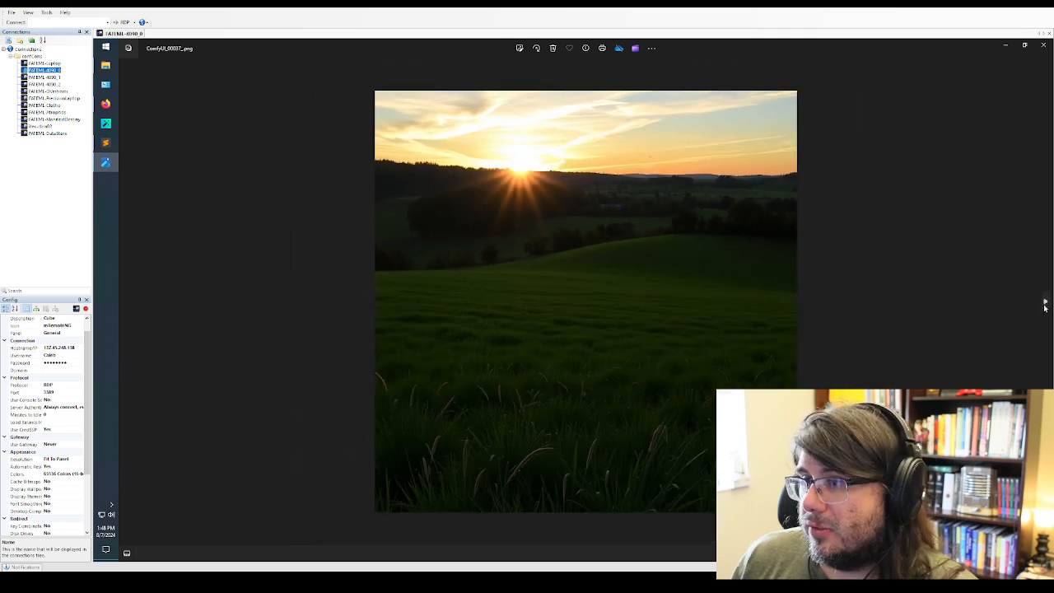
# Advance to the rainy city street ComfyUI_00038_ and inspect its neon cat signs and storefront lettering up close, returning to the full image
pyautogui.click(1046, 304)
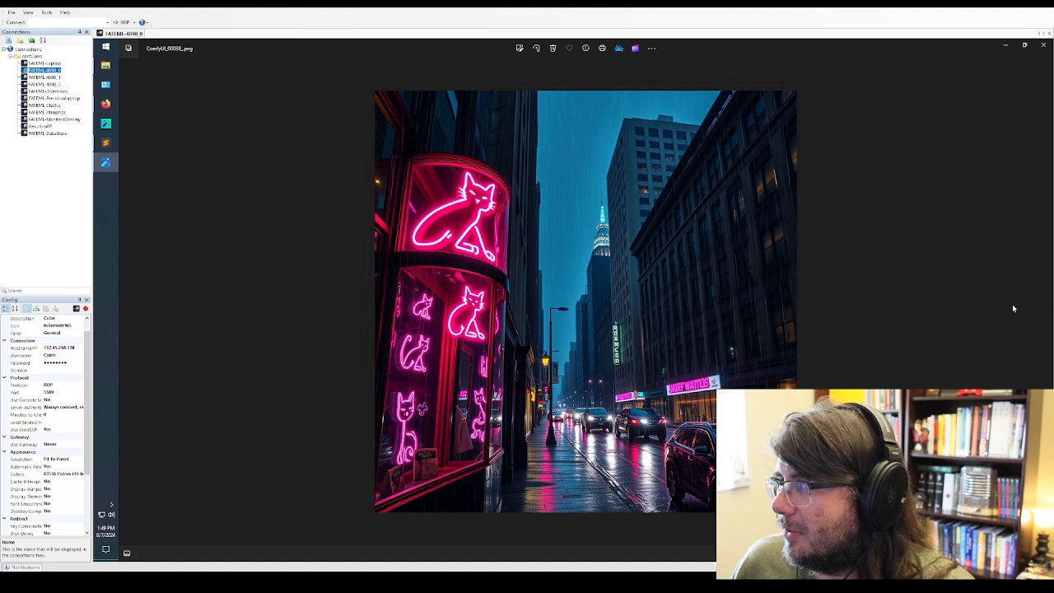
pyautogui.scroll(4, 743, 346)
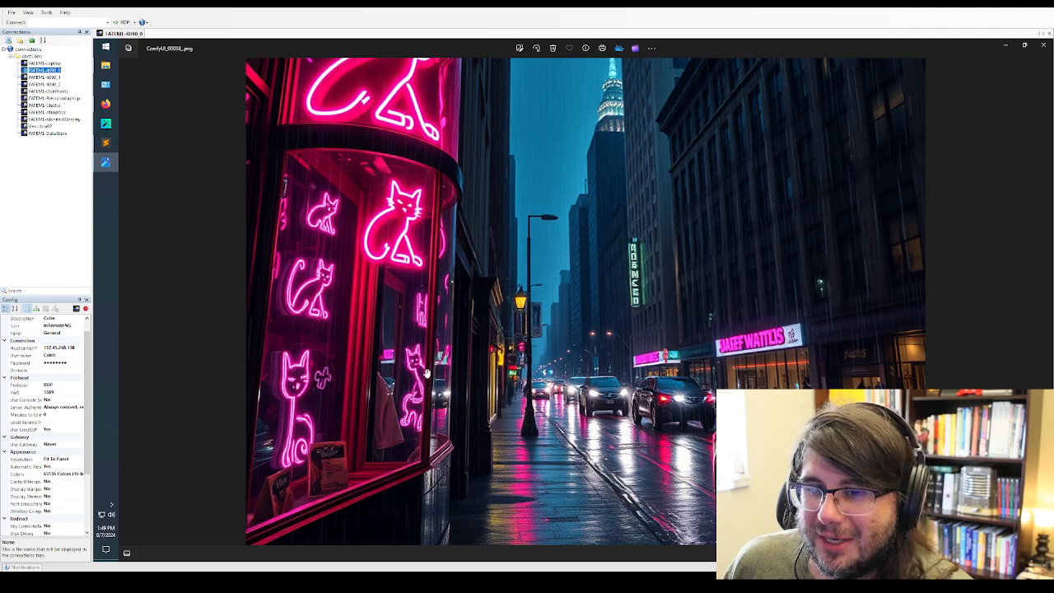
pyautogui.moveTo(310, 331); pyautogui.dragTo(323, 395)
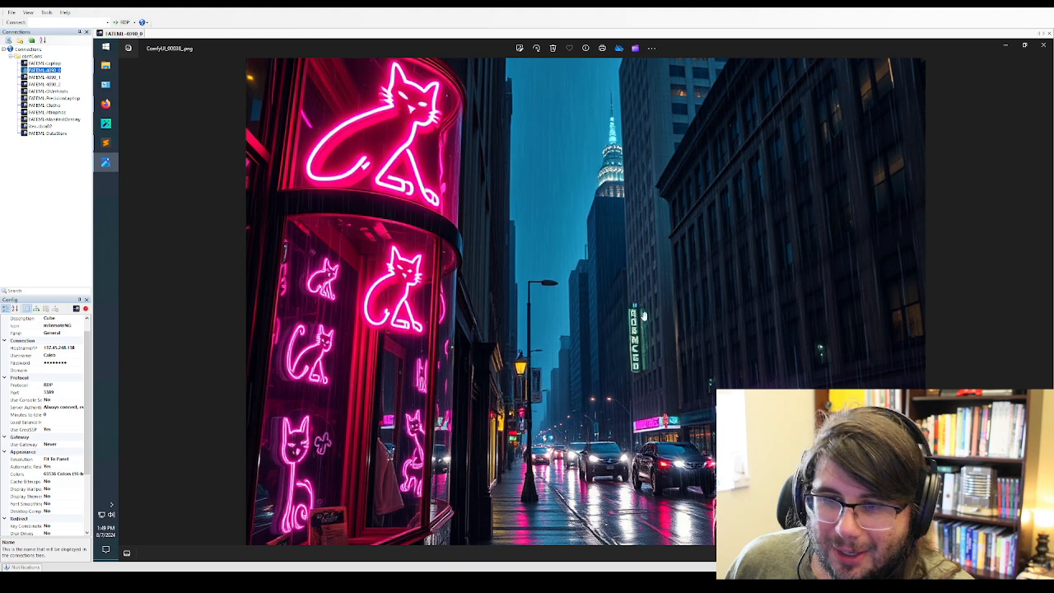
pyautogui.press('Right')
pyautogui.press('Right')
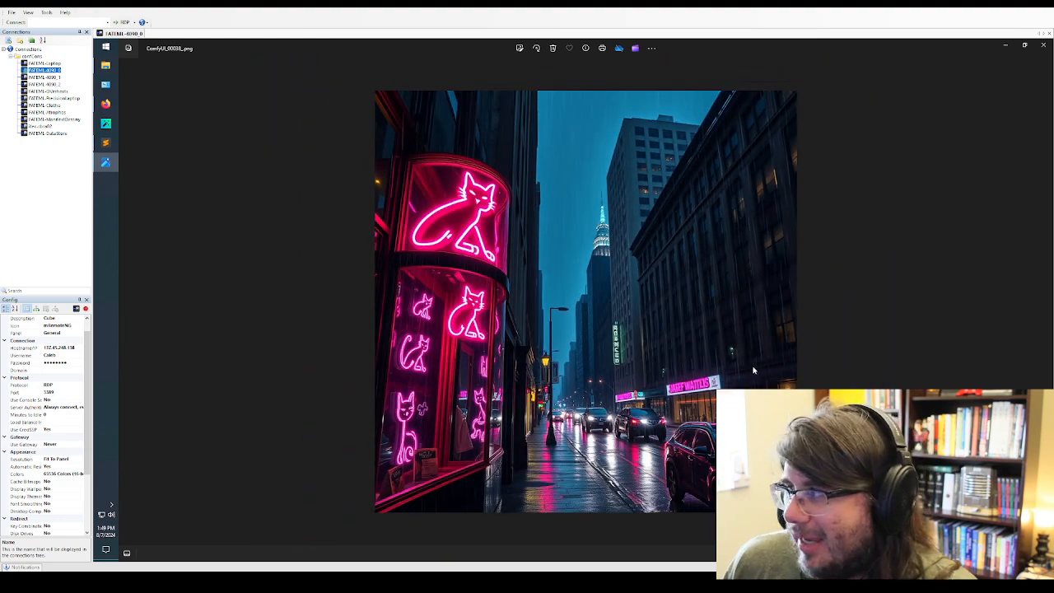
# Review the landscape and figure paintings ComfyUI_00039_ through ComfyUI_00042_, going back once to revisit ComfyUI_00040_
pyautogui.click(1045, 300)
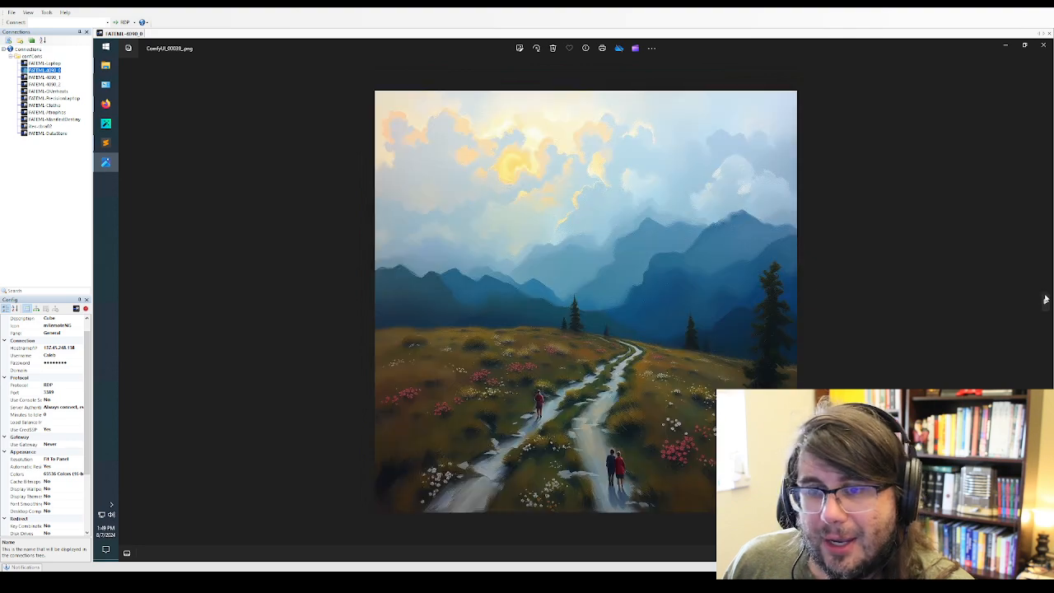
pyautogui.click(1046, 299)
pyautogui.click(1046, 299)
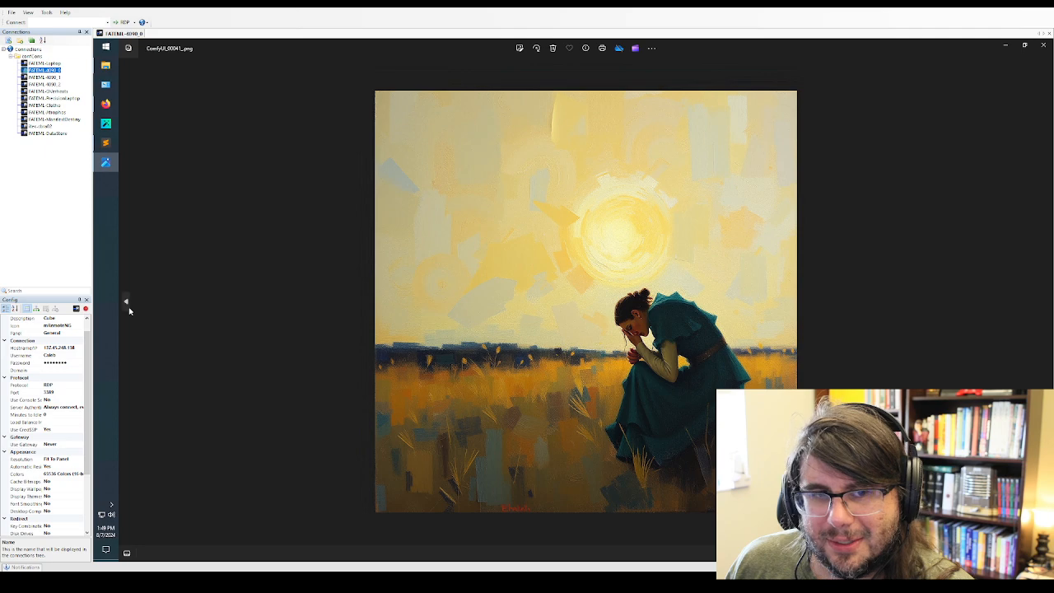
pyautogui.click(129, 303)
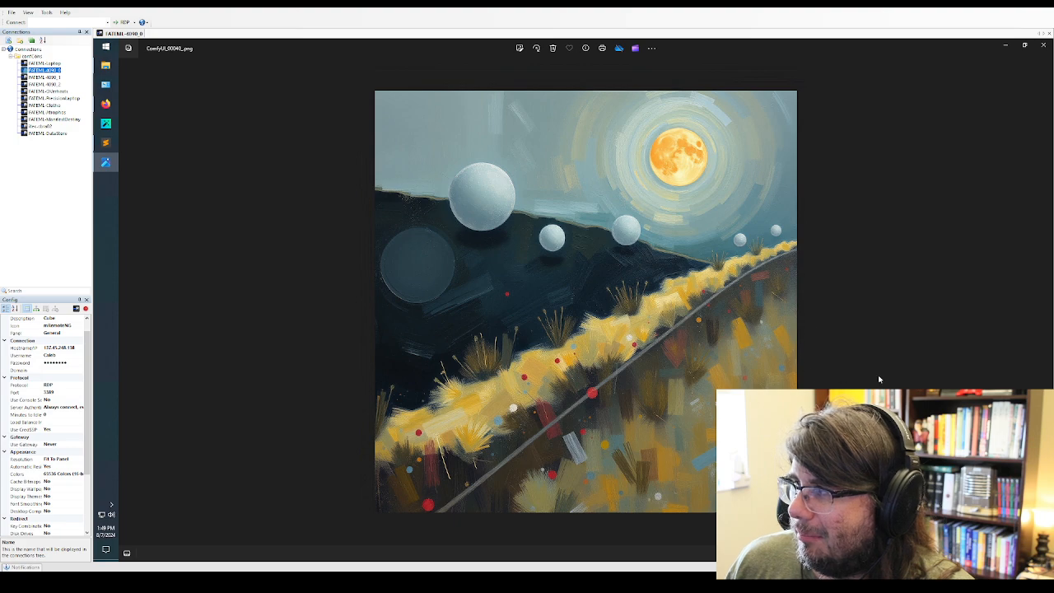
pyautogui.click(1045, 307)
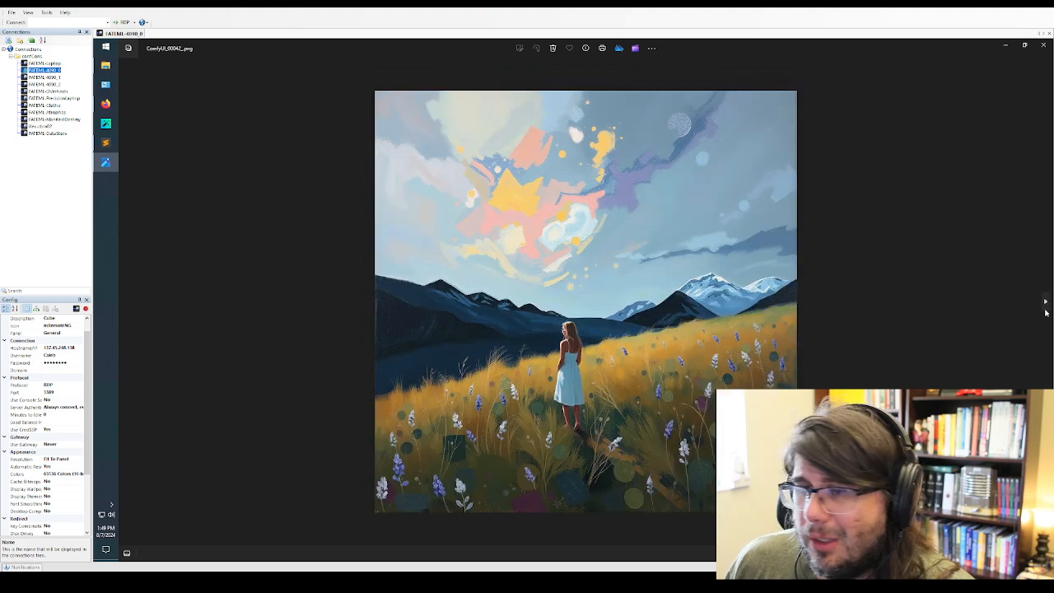
pyautogui.click(1045, 306)
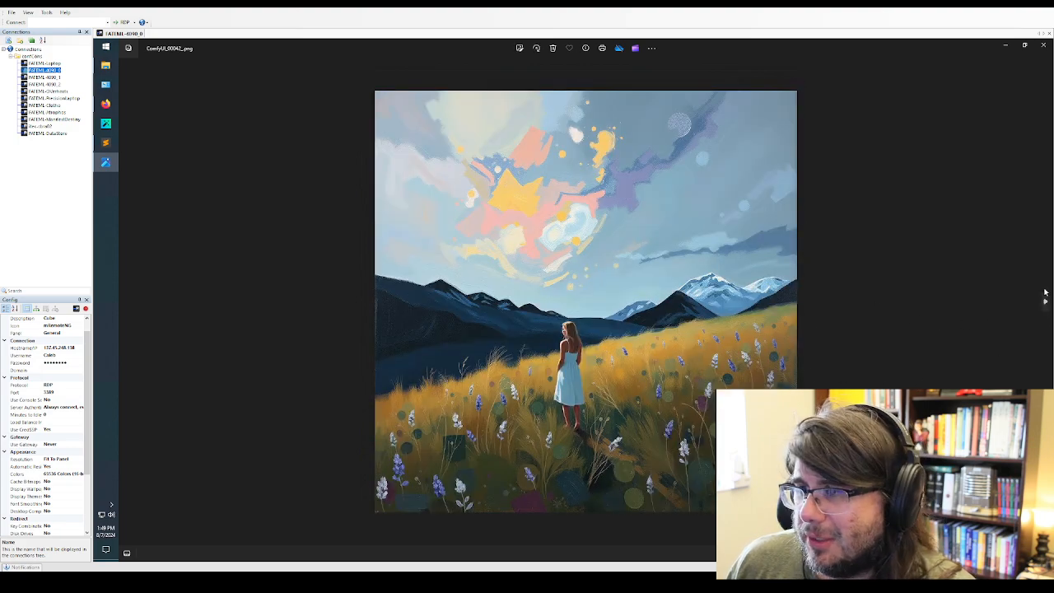
# Review the retro computer and math textbook cover images ComfyUI_00043_ through ComfyUI_00046_
pyautogui.click(1045, 302)
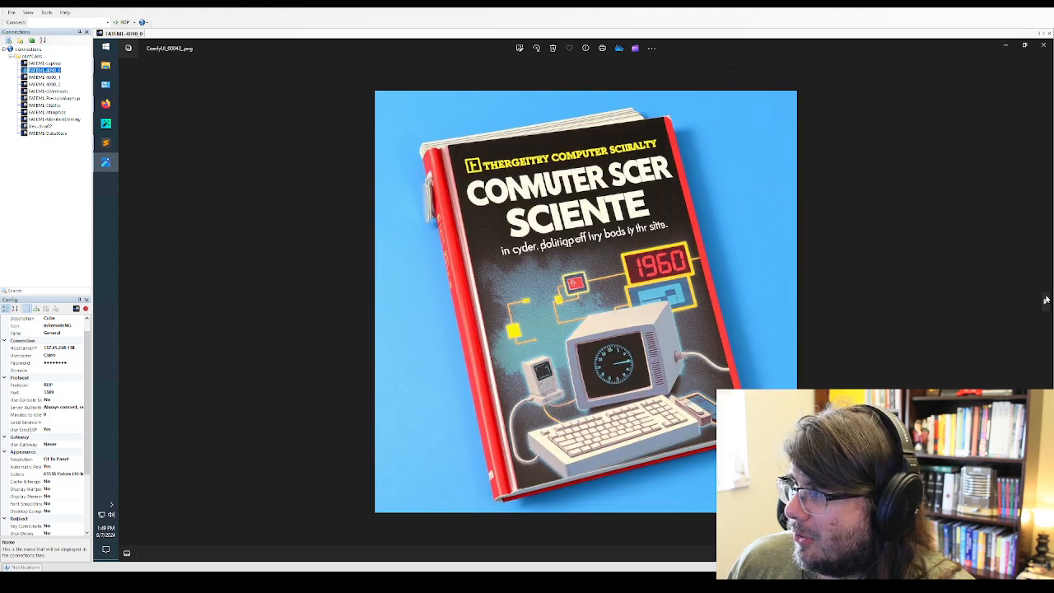
pyautogui.click(1045, 300)
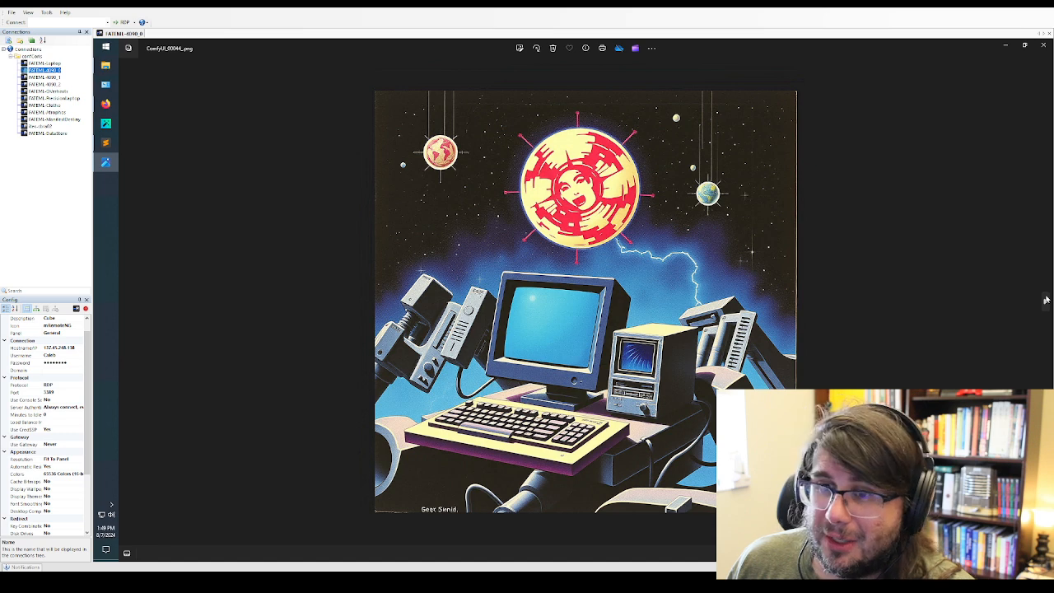
pyautogui.click(1045, 300)
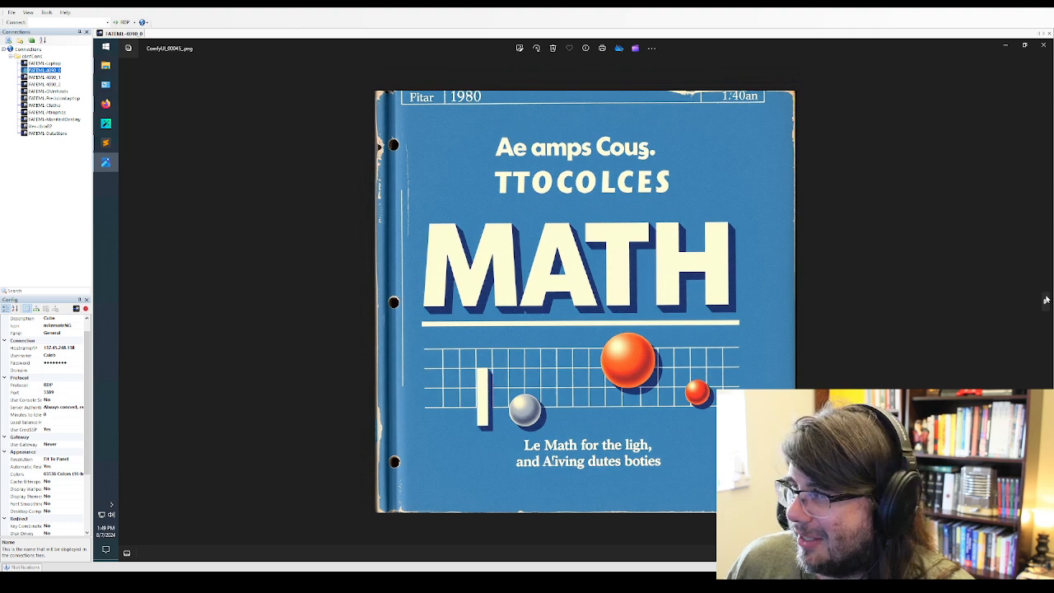
pyautogui.click(1045, 300)
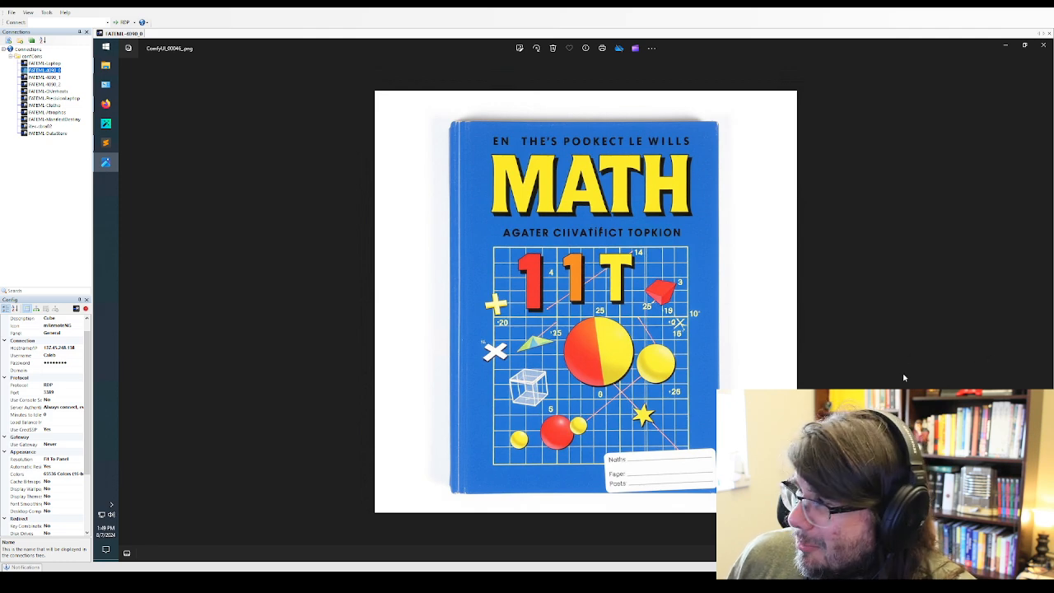
# Advance past the watercolor girl ComfyUI_00047_ to the yellow robot ComfyUI_00049_
pyautogui.click(1042, 302)
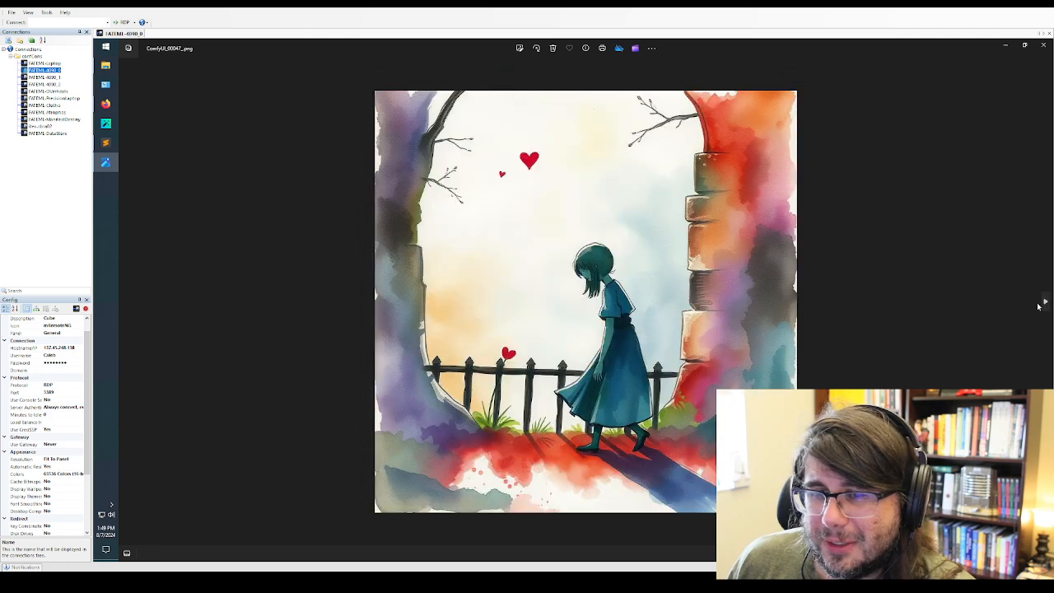
pyautogui.click(1041, 303)
pyautogui.click(1041, 303)
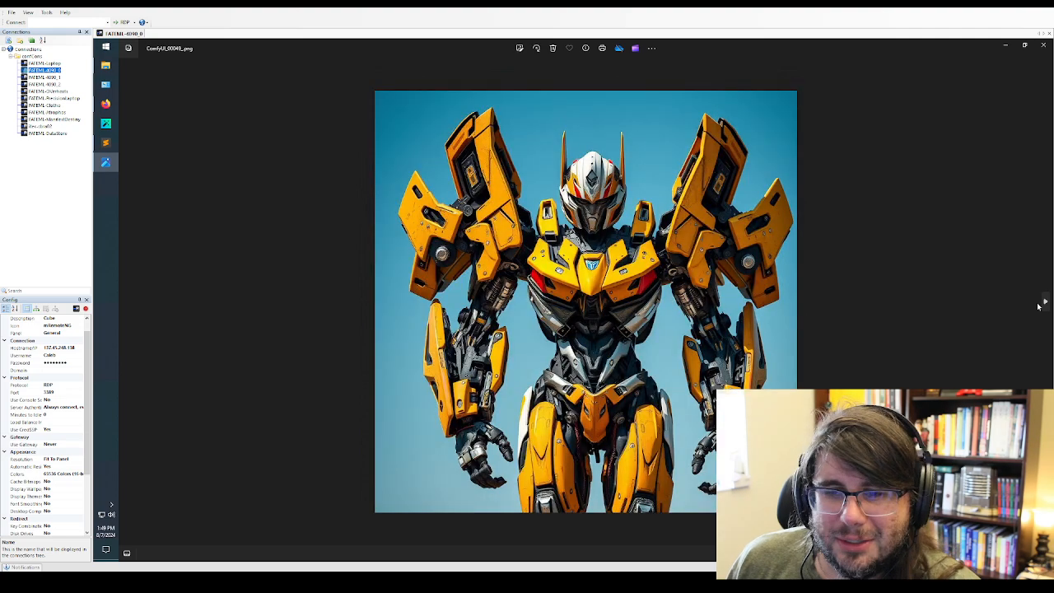
# Review the armored women ComfyUI_00050_ through ComfyUI_00052_, viewing ComfyUI_00051_ up close and finishing on the full view of ComfyUI_00052_
pyautogui.click(1043, 303)
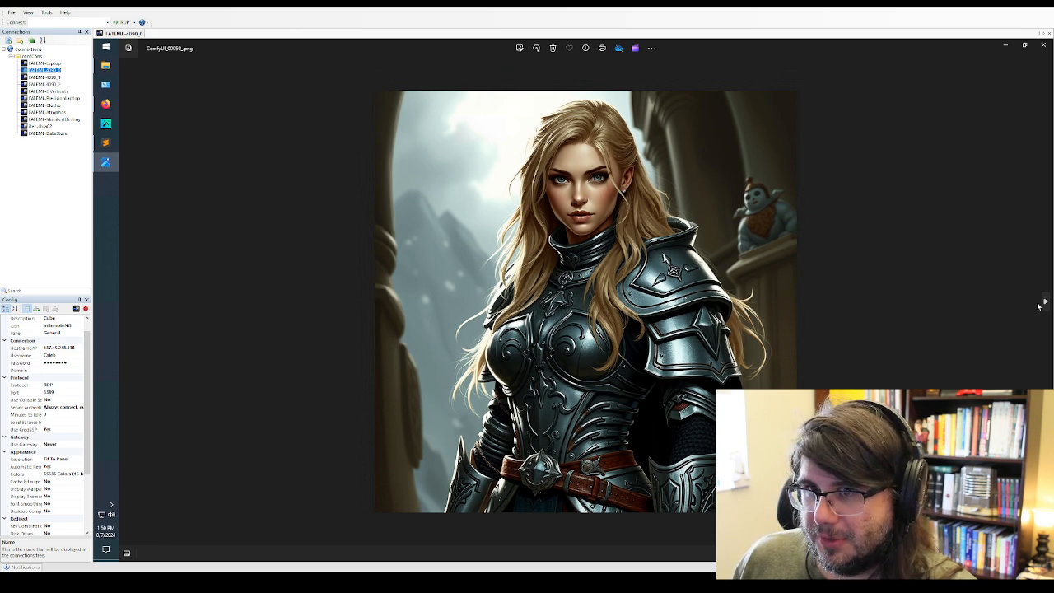
pyautogui.click(1044, 303)
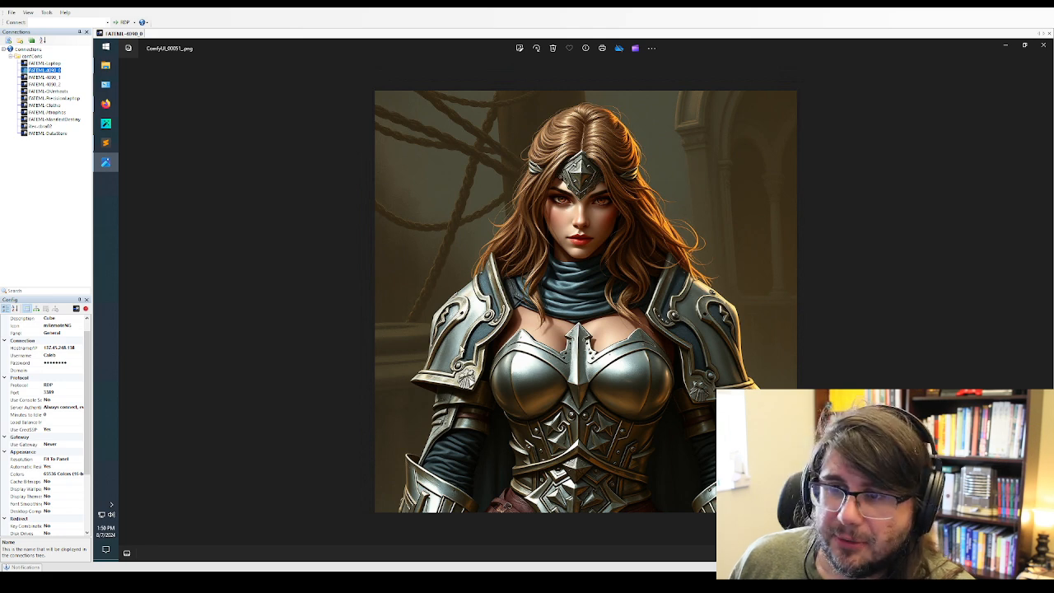
pyautogui.scroll(2, 711, 350)
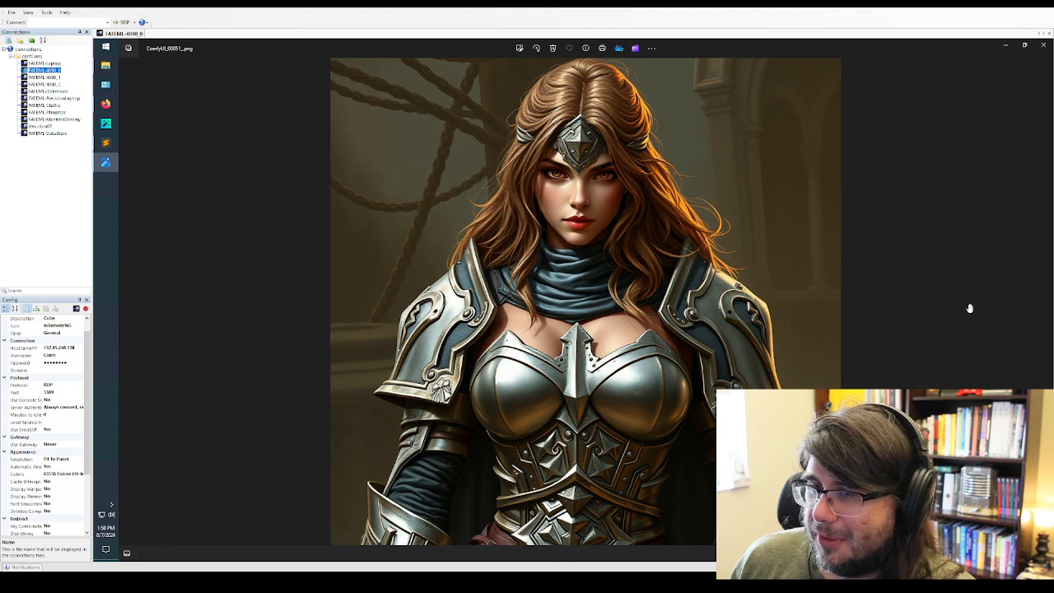
pyautogui.click(1040, 310)
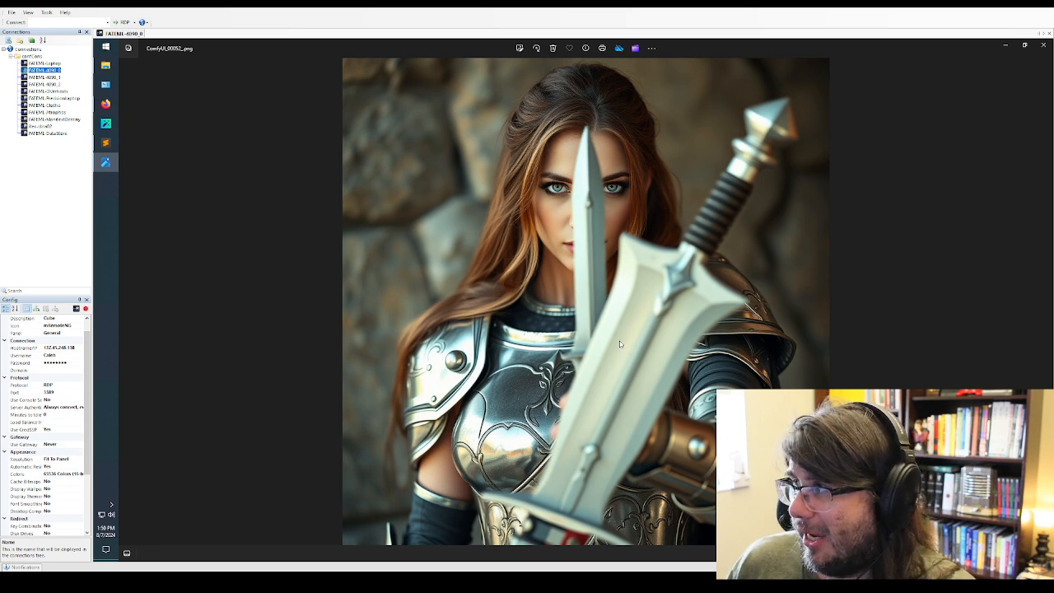
pyautogui.scroll(-2, 595, 294)
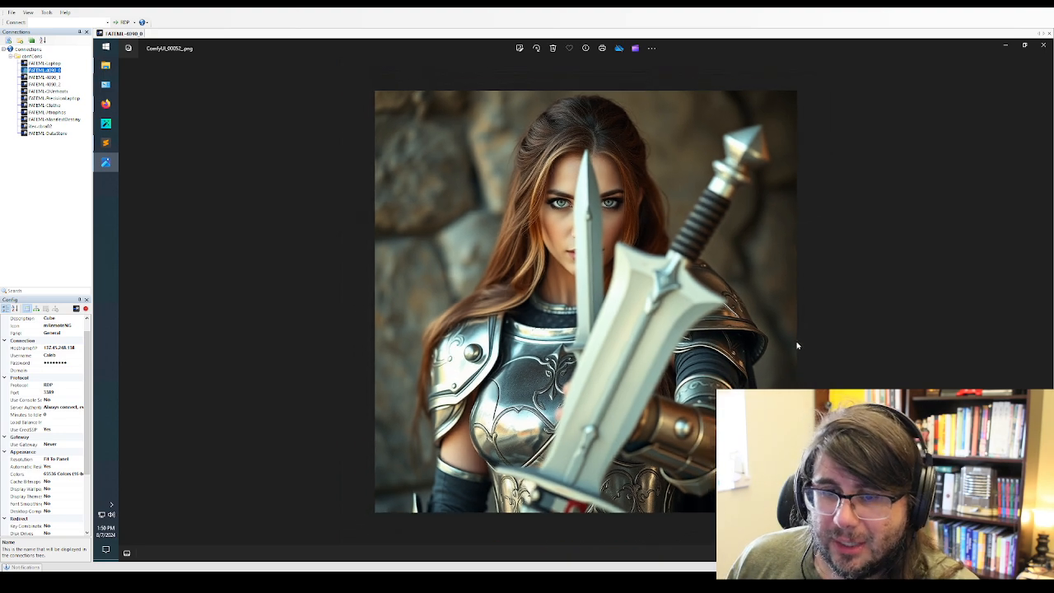
# Compare the sword-holding warriors ComfyUI_00053_ and ComfyUI_00054_ by switching back and forth, ending on ComfyUI_00054_
pyautogui.click(1046, 303)
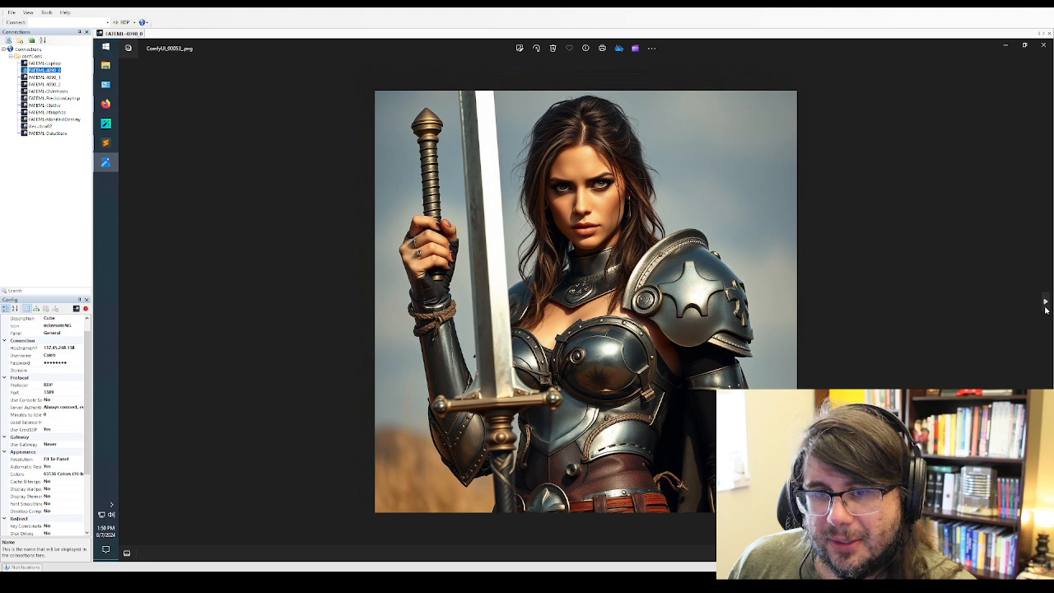
pyautogui.click(1045, 303)
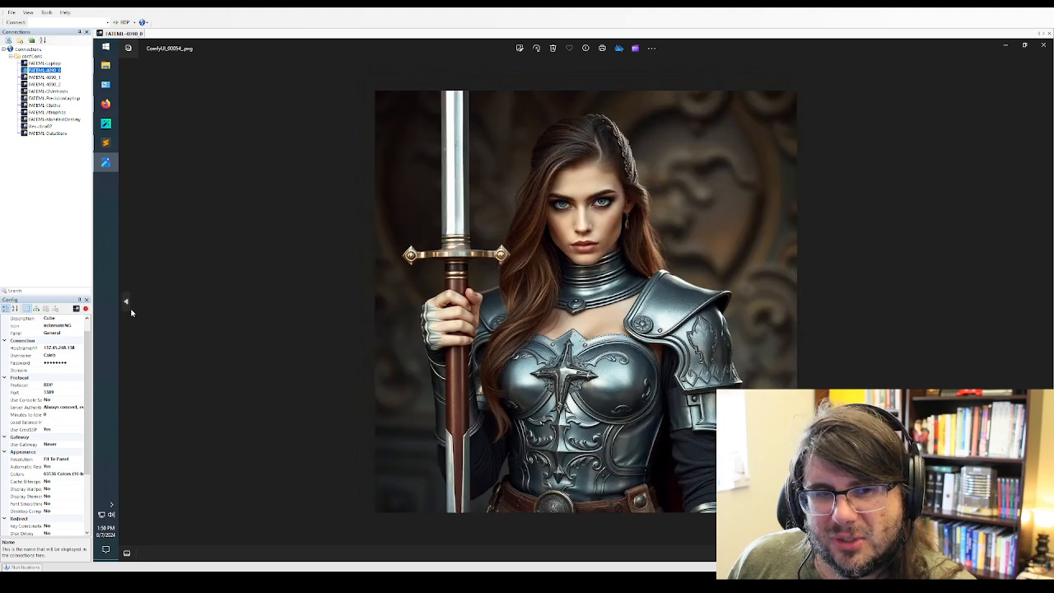
pyautogui.click(127, 304)
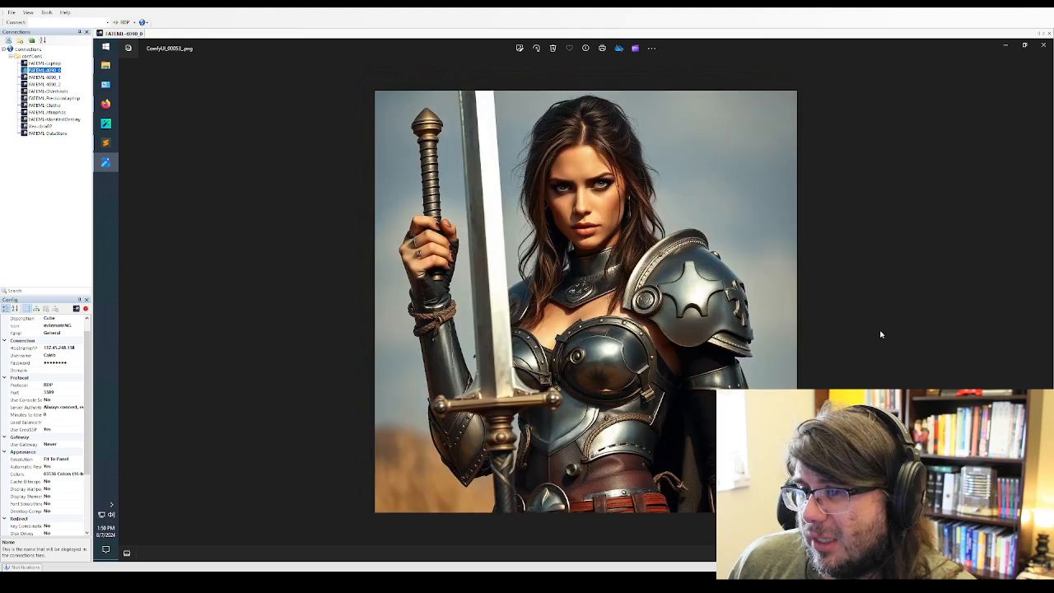
pyautogui.click(1045, 303)
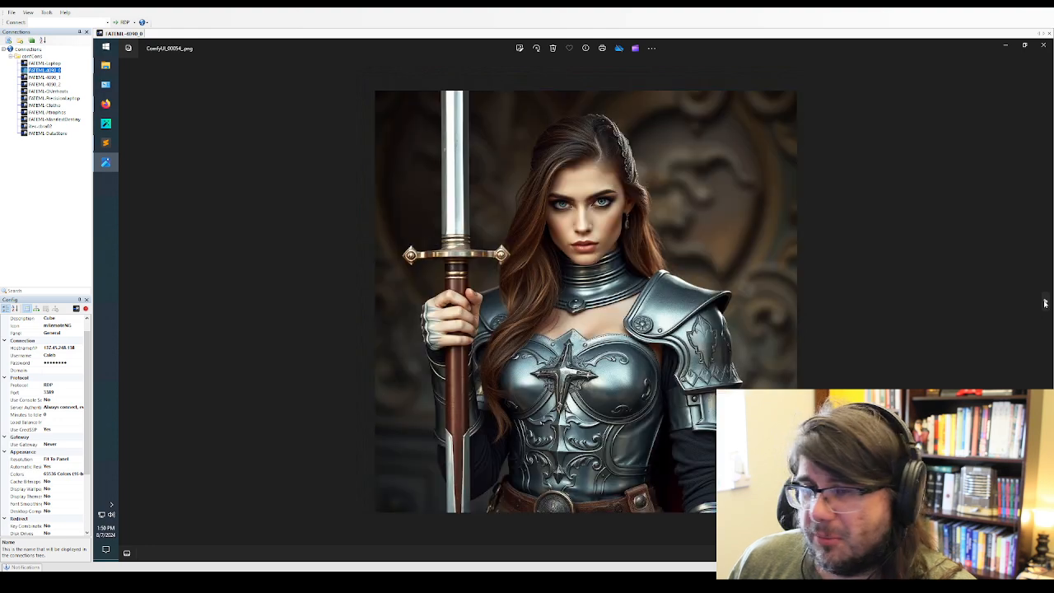
# Move on to the pixel-art images and review the portraits and character sheets ComfyUI_00058_ through ComfyUI_00061_
pyautogui.click(1045, 303)
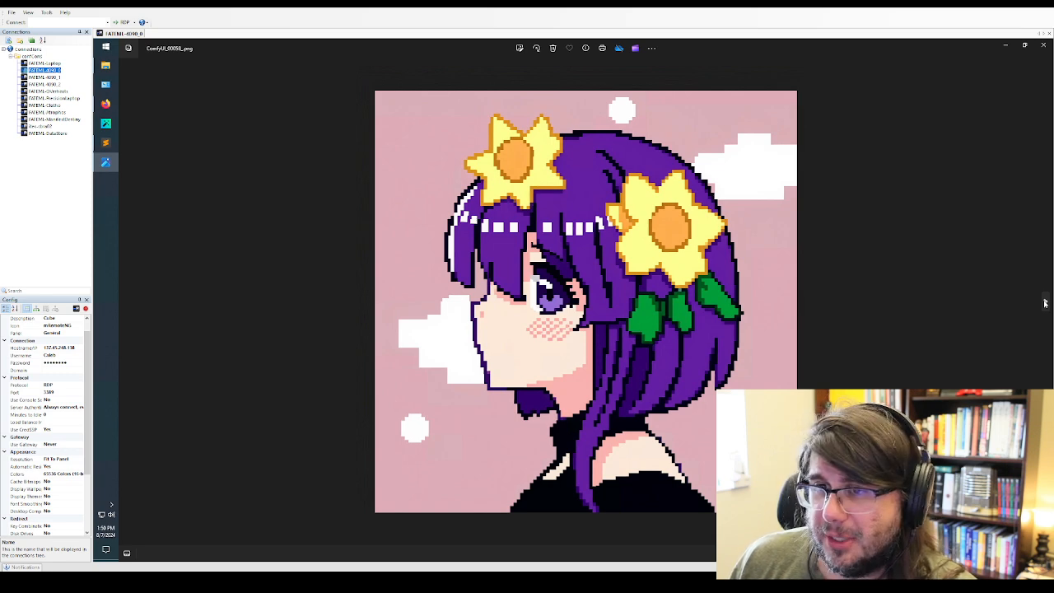
pyautogui.click(1045, 303)
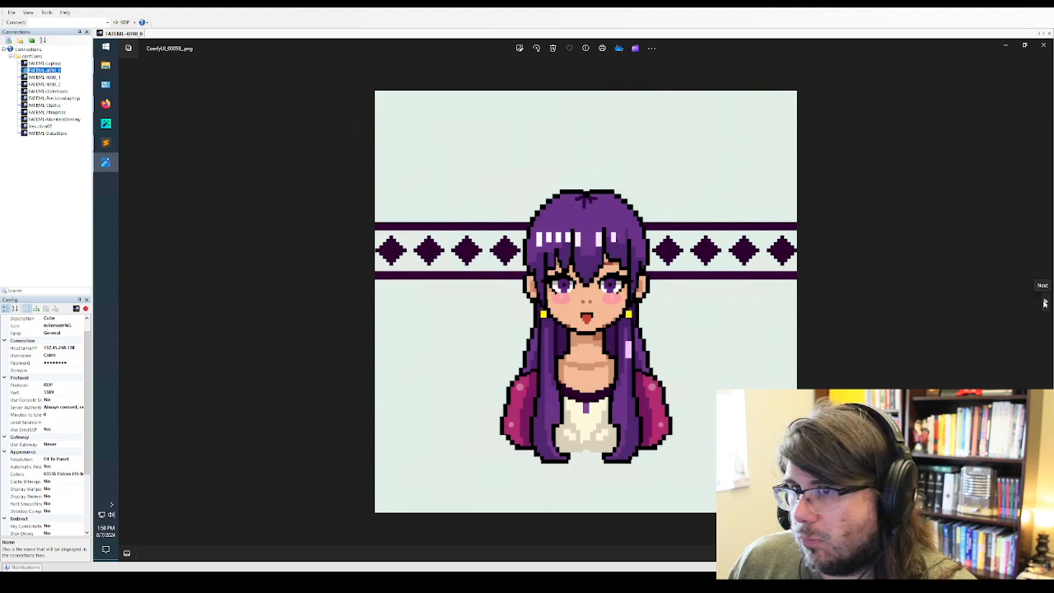
pyautogui.click(1044, 303)
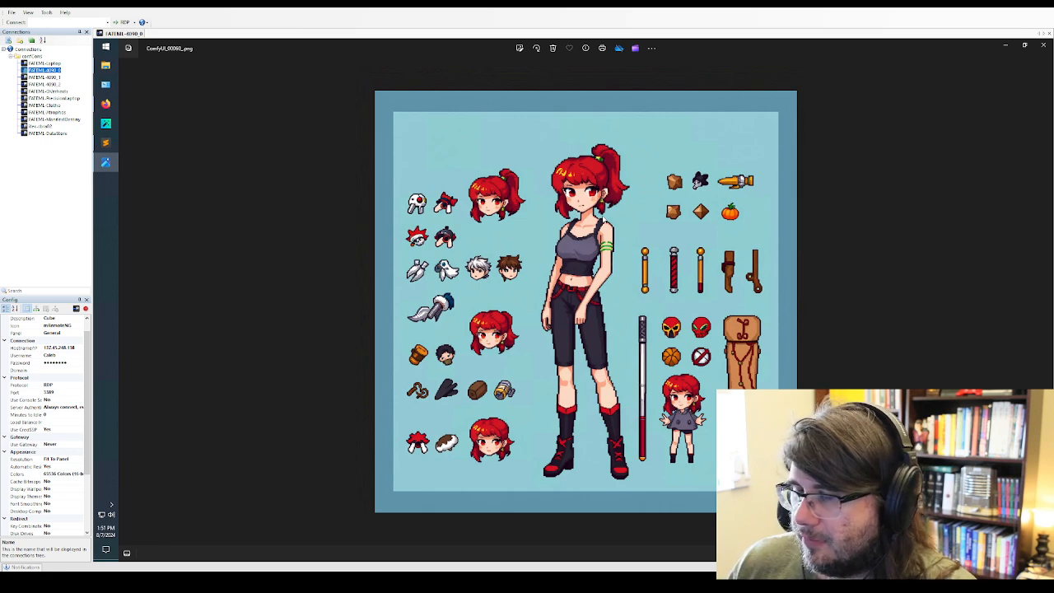
pyautogui.click(1045, 305)
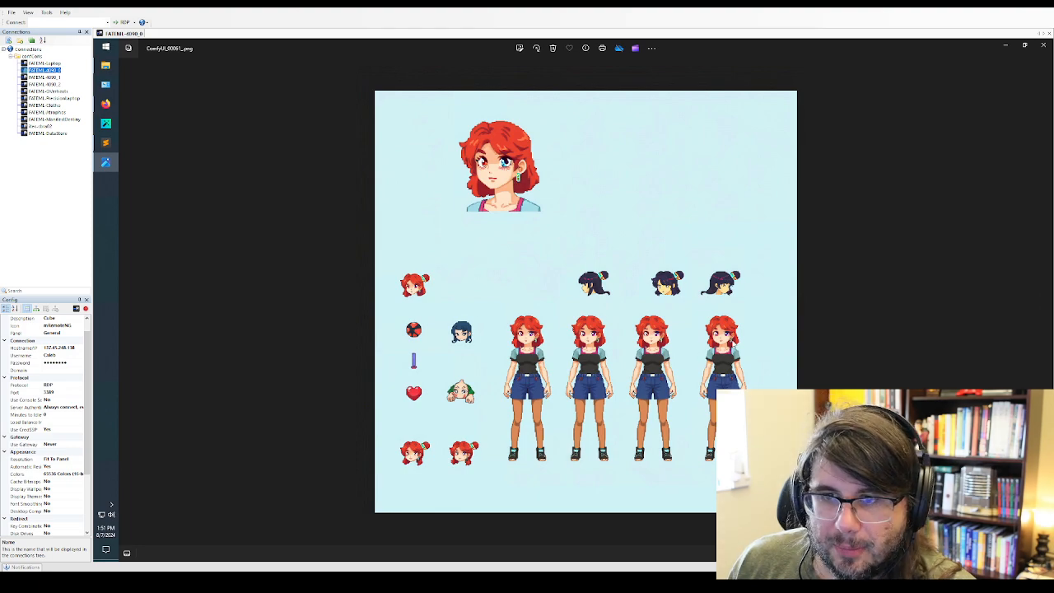
# Examine the portrait and full-body figures of the pixel-art character sheet ComfyUI_00061_ up close, finishing on its full view
pyautogui.scroll(4, 457, 241)
pyautogui.moveTo(446, 204); pyautogui.dragTo(456, 248)
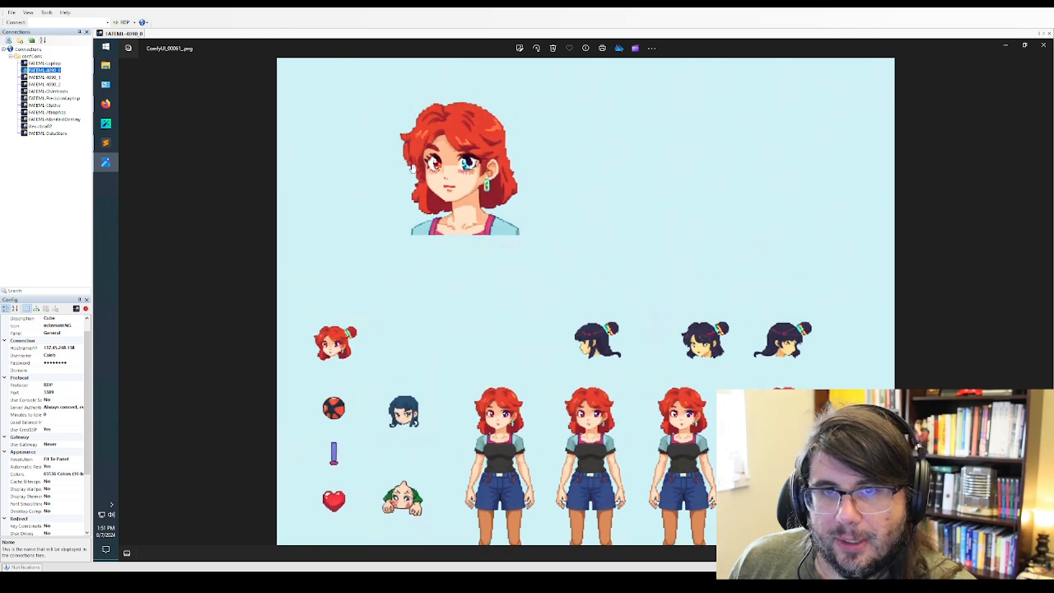
pyautogui.scroll(-3, 542, 301)
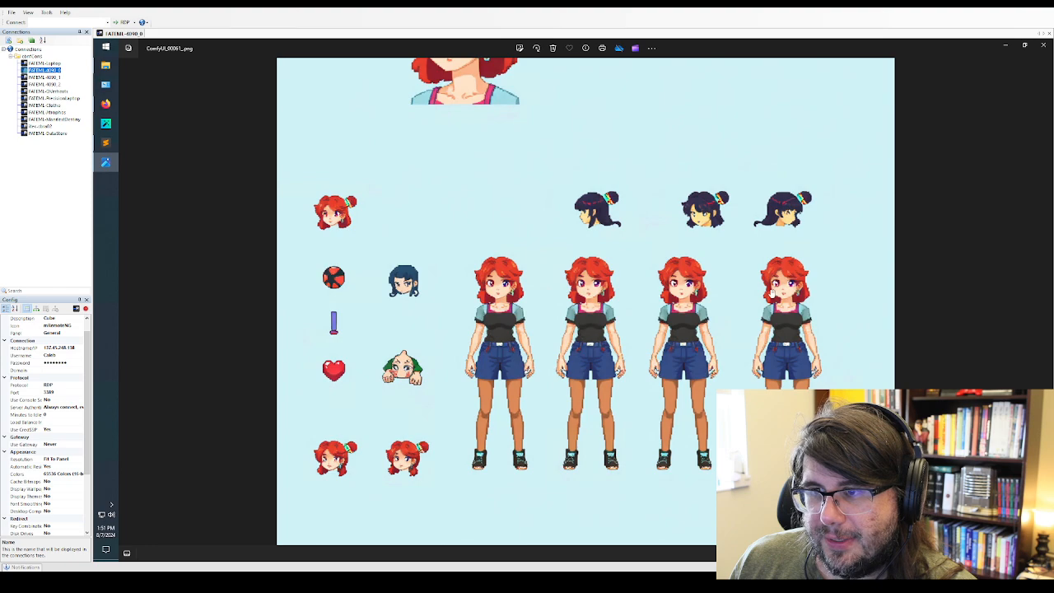
pyautogui.scroll(1, 700, 294)
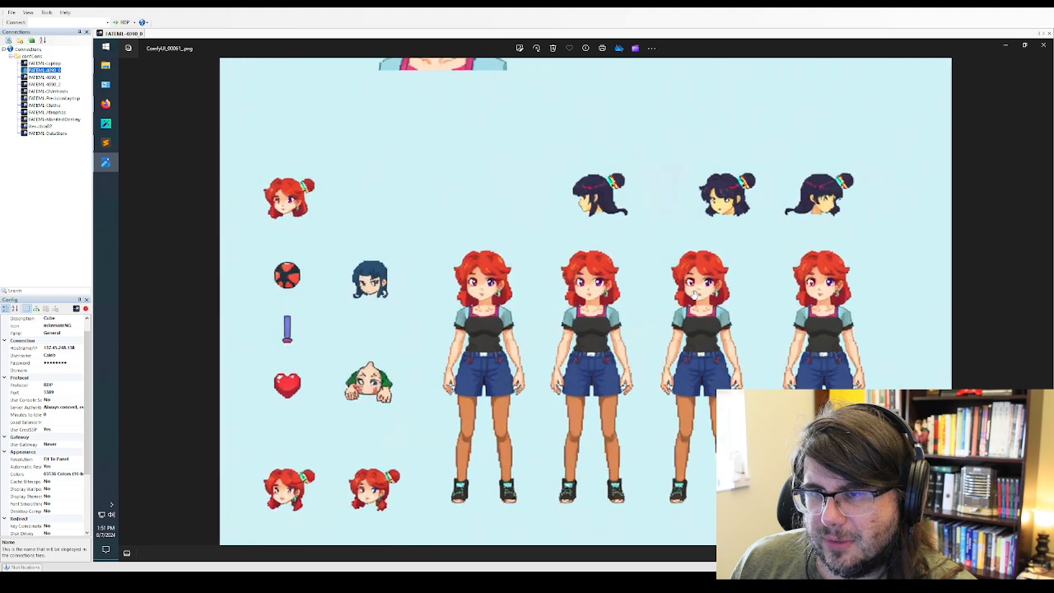
pyautogui.scroll(-2, 457, 296)
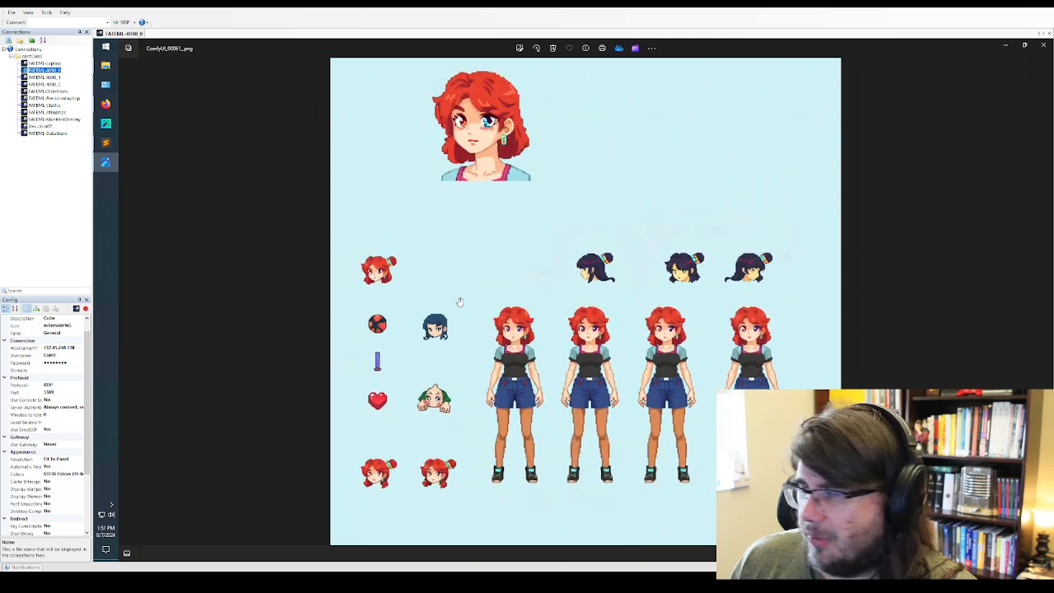
pyautogui.scroll(-2, 457, 297)
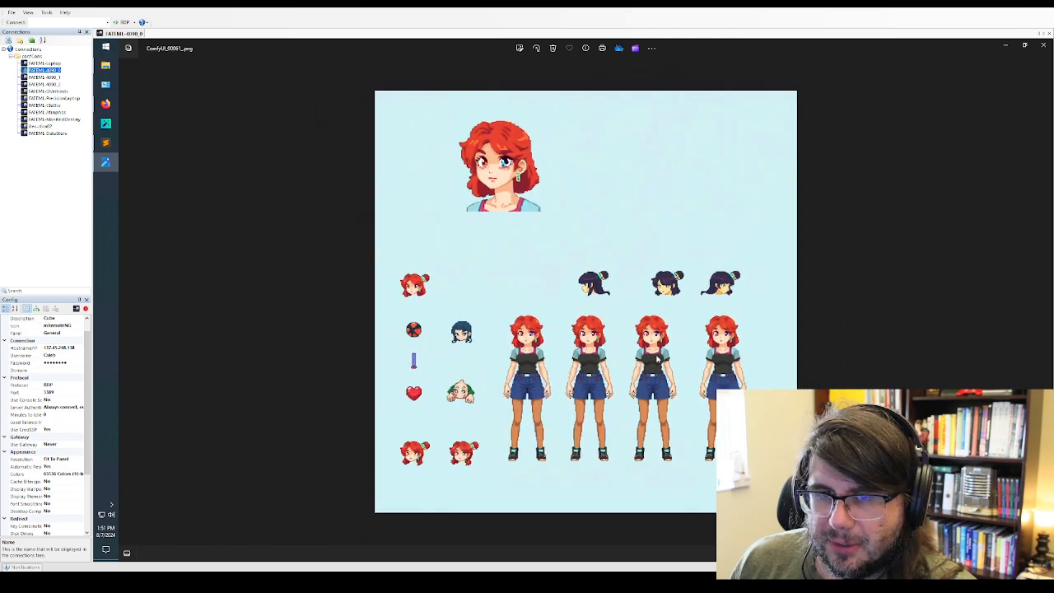
# Review the red-haired punk women images ComfyUI_00062_, ComfyUI_00063_ and ComfyUI_00065_
pyautogui.click(1044, 303)
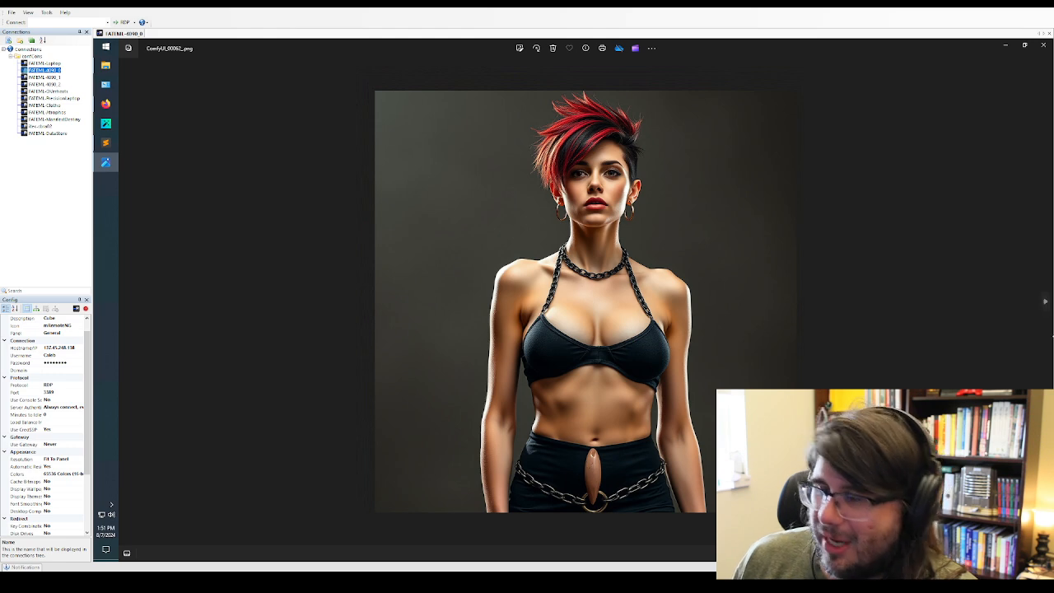
pyautogui.click(1045, 303)
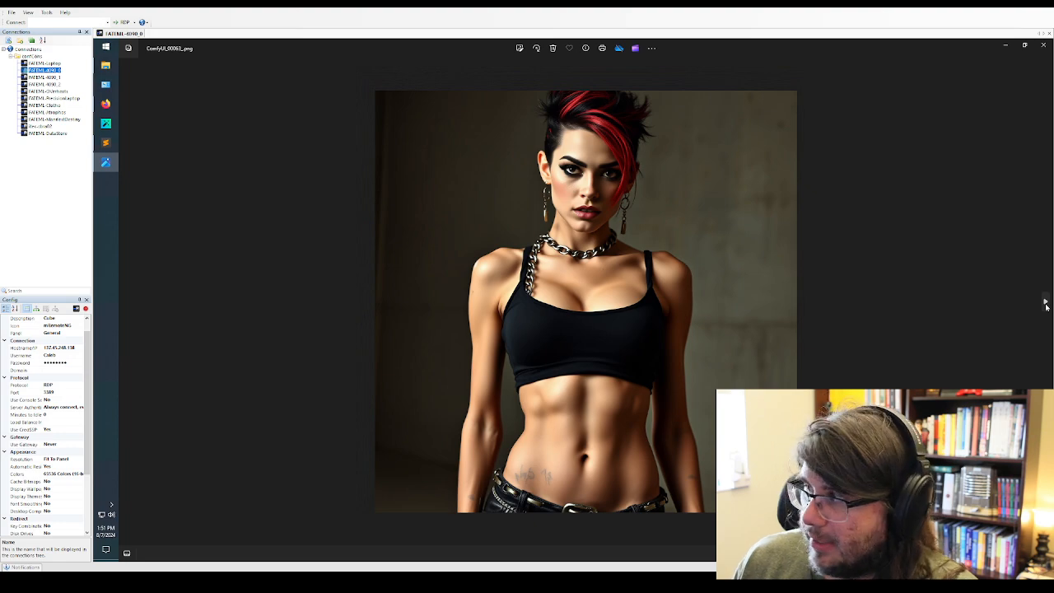
pyautogui.click(1046, 303)
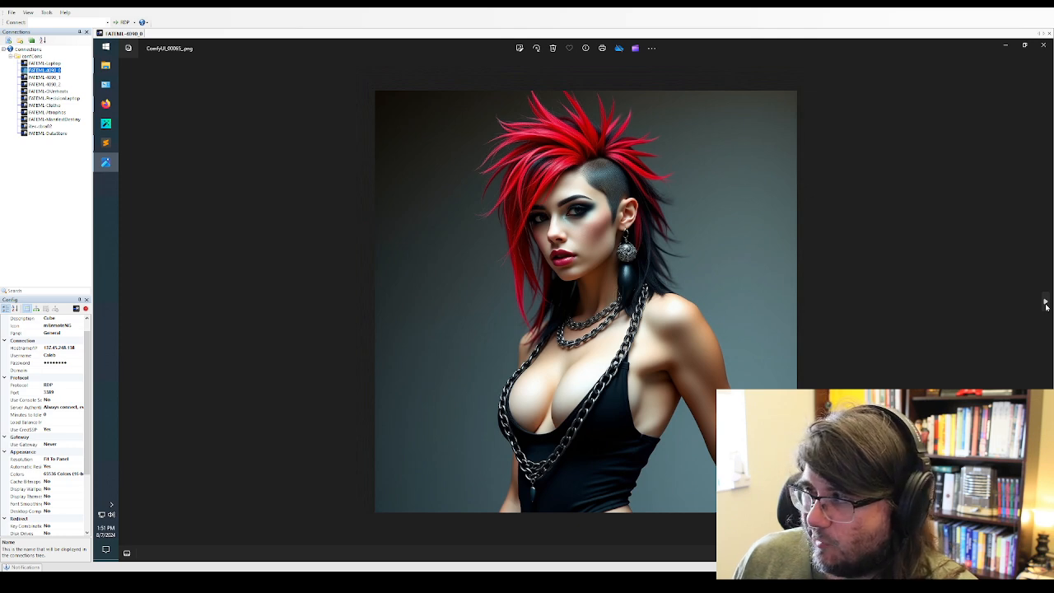
# Review the fantasy island maps ComfyUI_00067_ and ComfyUI_00068_ and the wireframe giant robots ComfyUI_00069_ and ComfyUI_00070_
pyautogui.click(1046, 304)
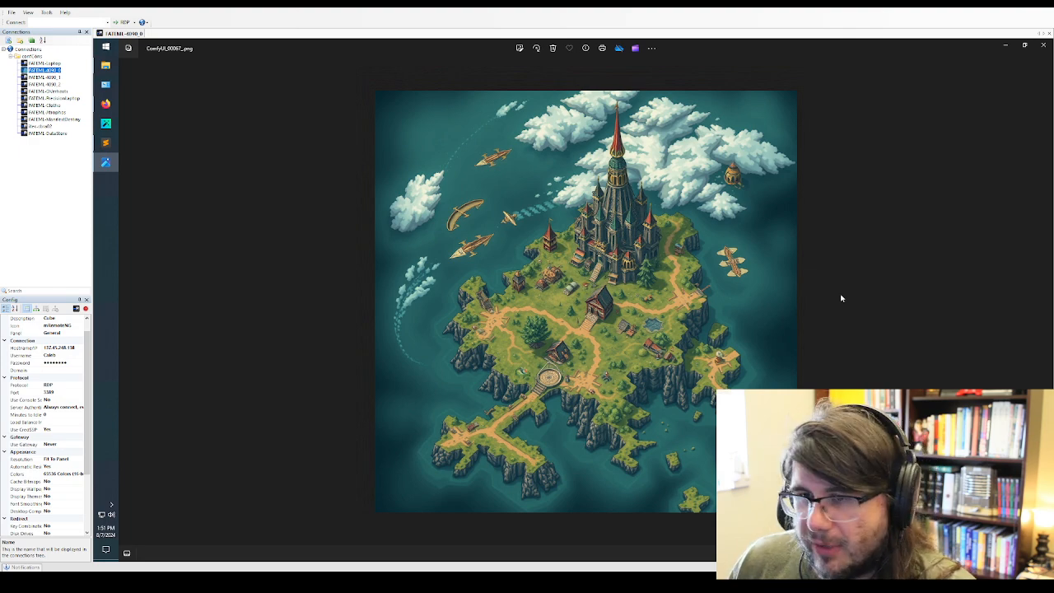
pyautogui.click(1046, 302)
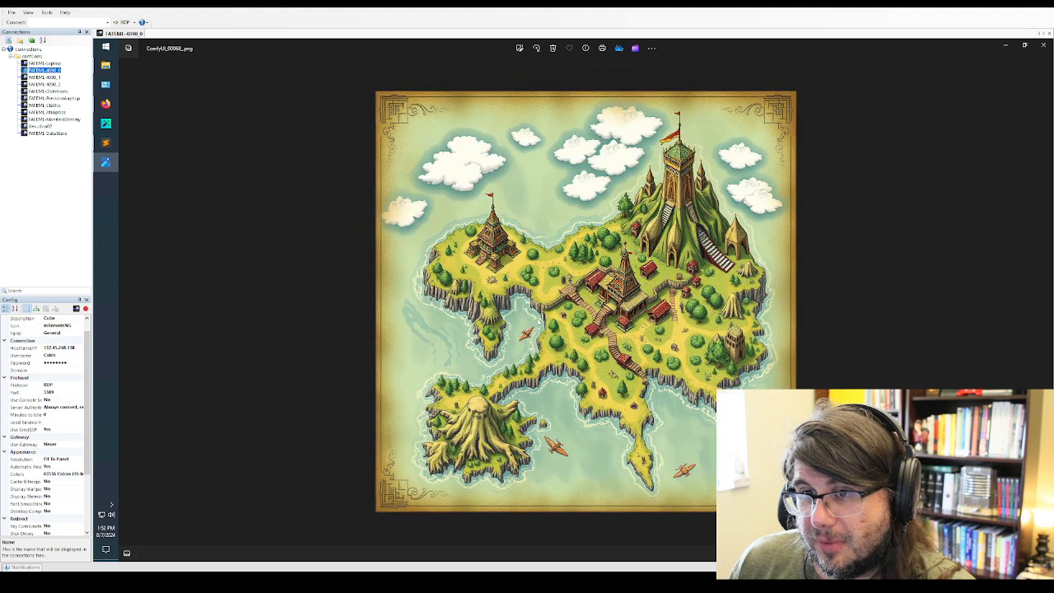
pyautogui.click(1042, 300)
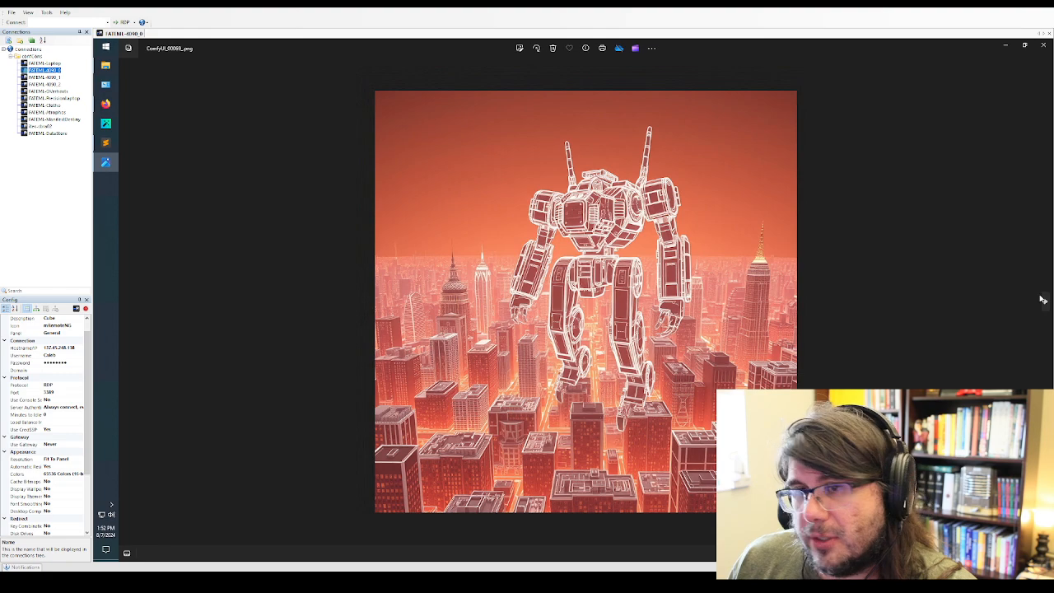
pyautogui.click(1041, 304)
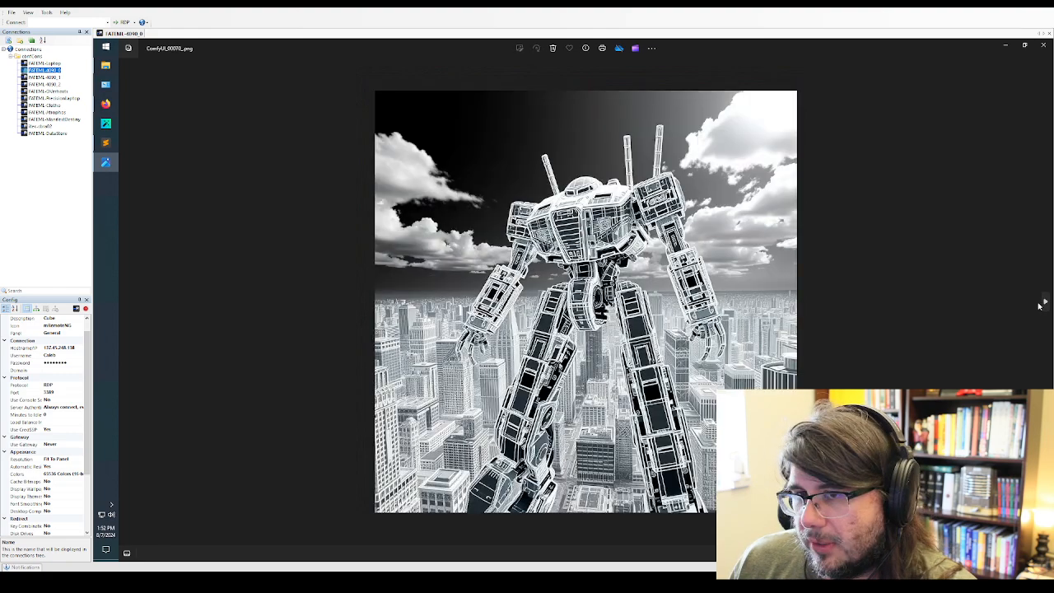
# Review the painterly images ComfyUI_00071_ through ComfyUI_00076_, going back once to the moonlit woman ComfyUI_00075_ and ending on ComfyUI_00076_
pyautogui.click(1040, 305)
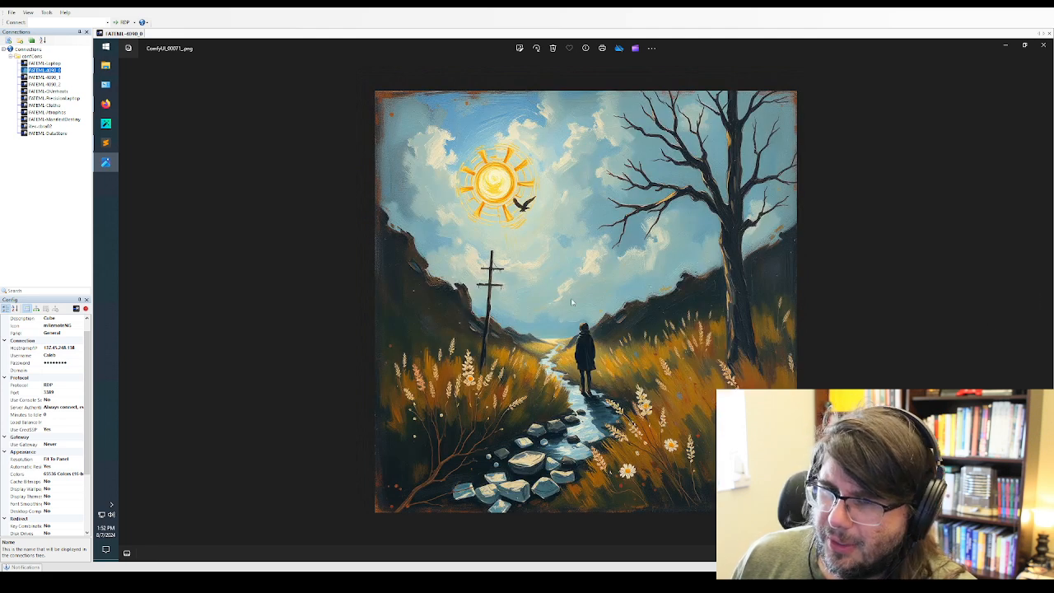
pyautogui.click(1045, 305)
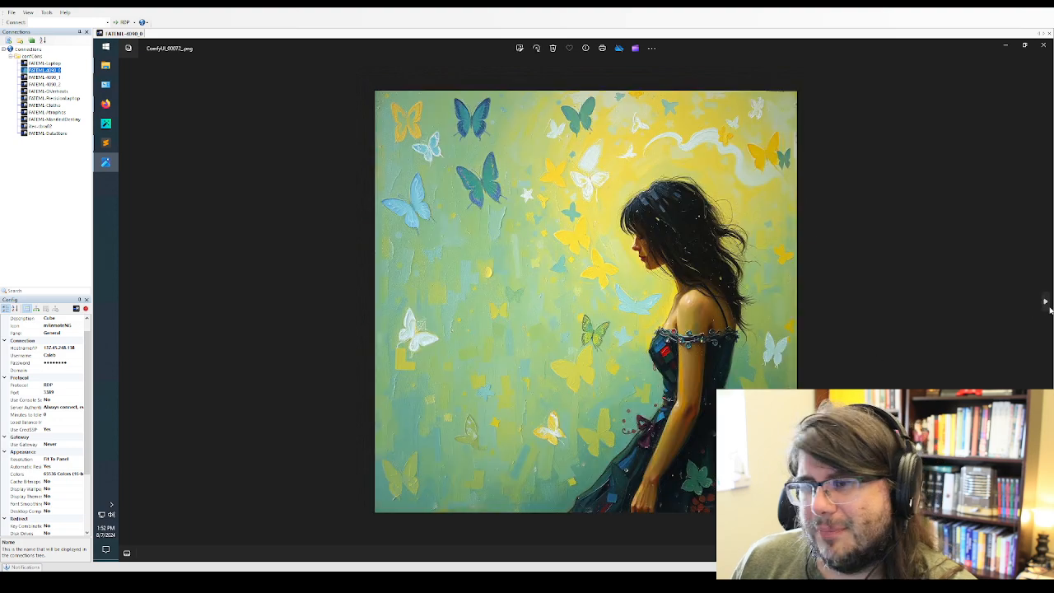
pyautogui.click(1046, 303)
pyautogui.click(1046, 303)
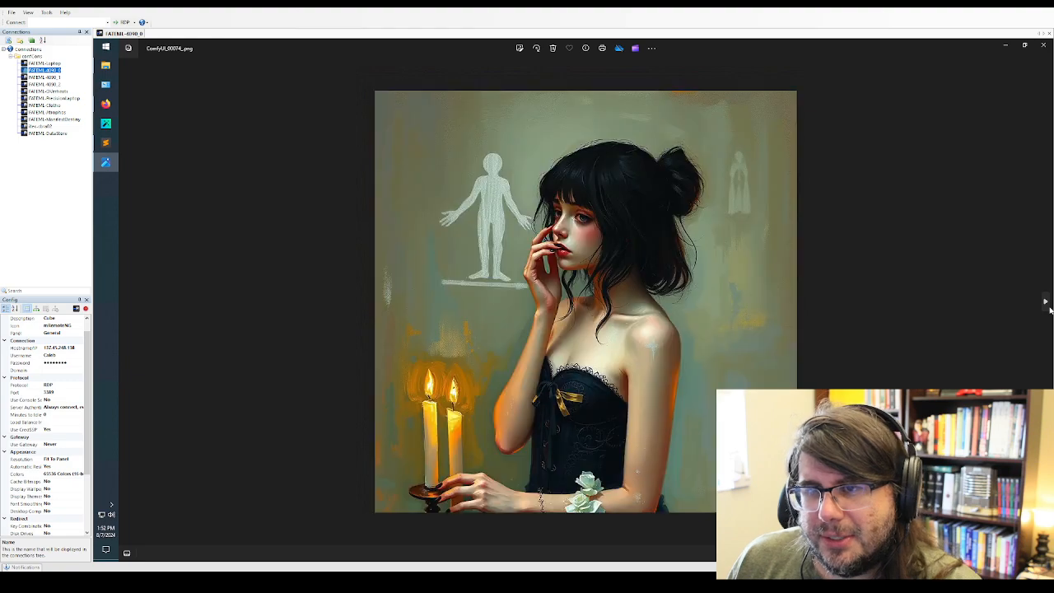
pyautogui.click(1047, 303)
pyautogui.click(1046, 303)
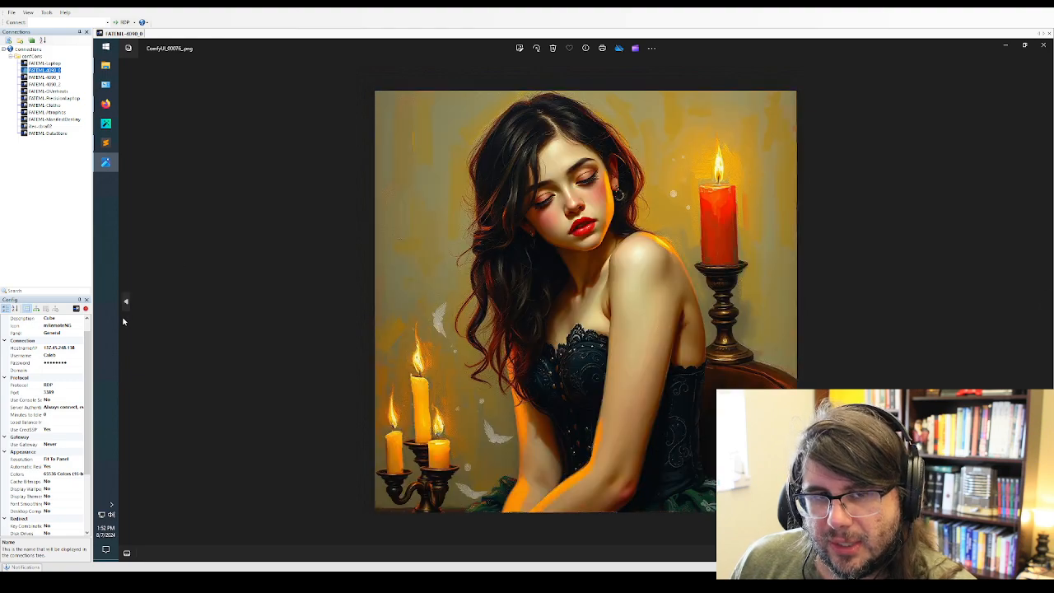
pyautogui.click(125, 303)
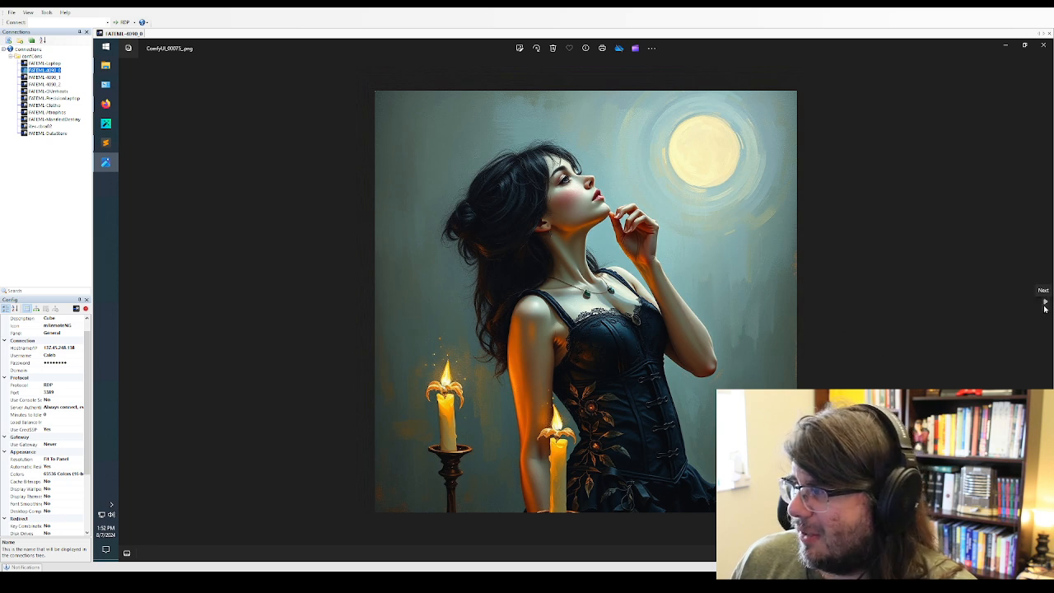
pyautogui.click(1044, 304)
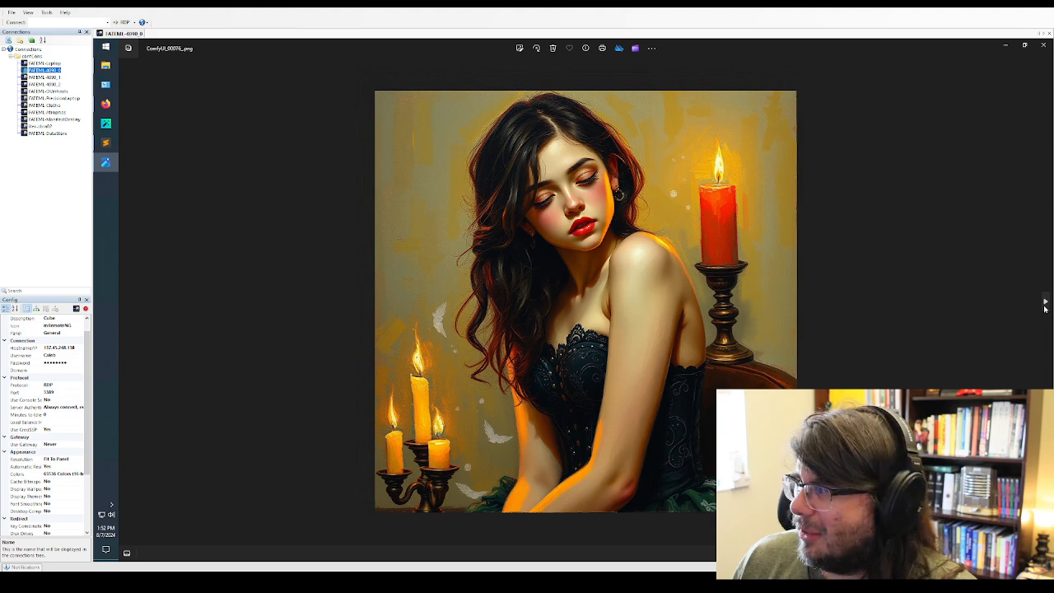
# Review the photo, pencil-sketch and anime variations of the candlelit woman, ComfyUI_00077_ through ComfyUI_00085_
pyautogui.click(1044, 305)
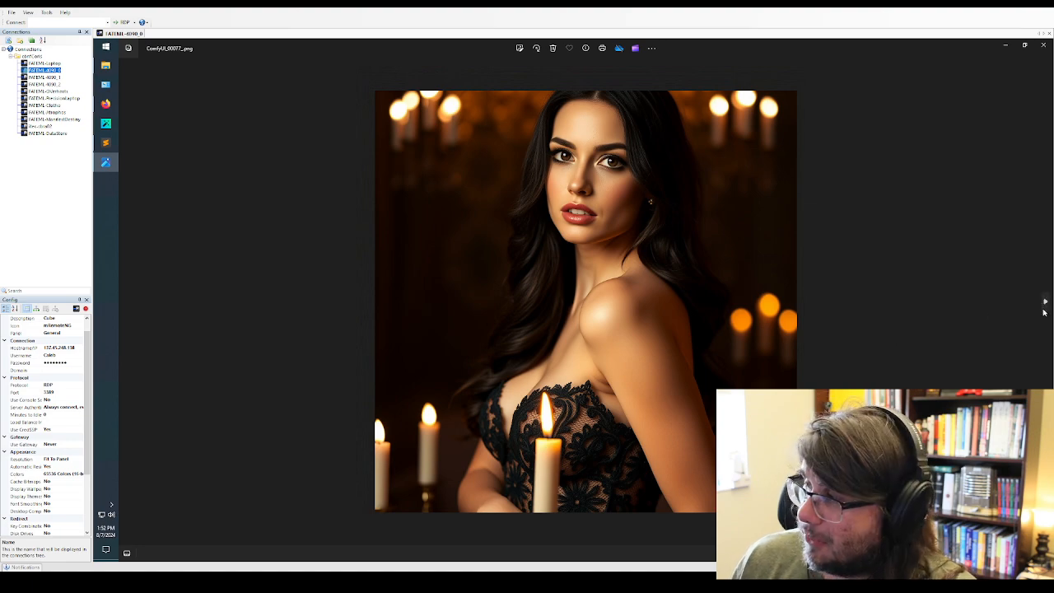
pyautogui.click(1043, 310)
pyautogui.click(1043, 311)
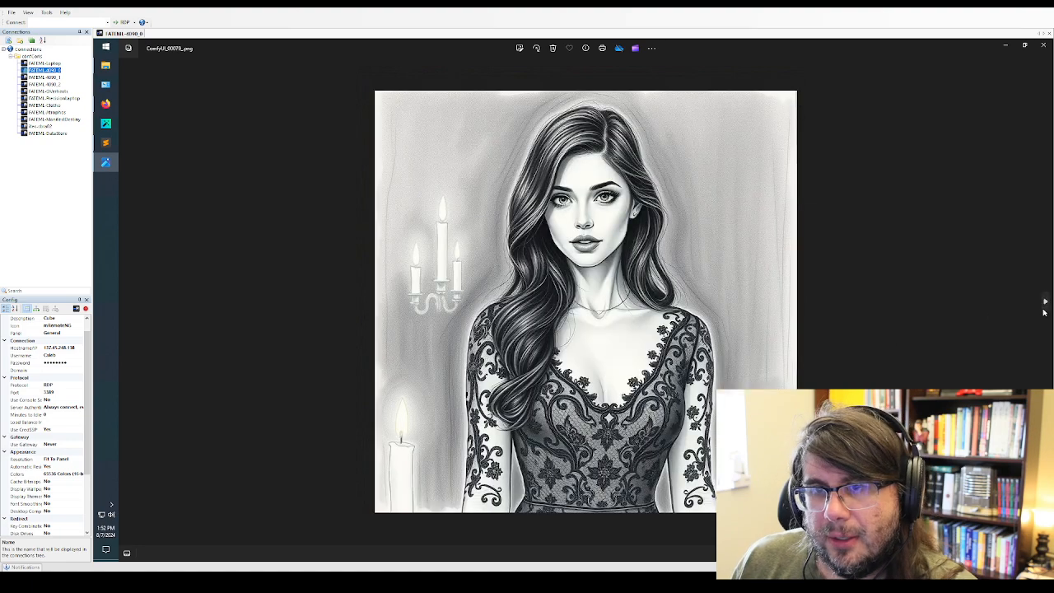
pyautogui.click(1043, 311)
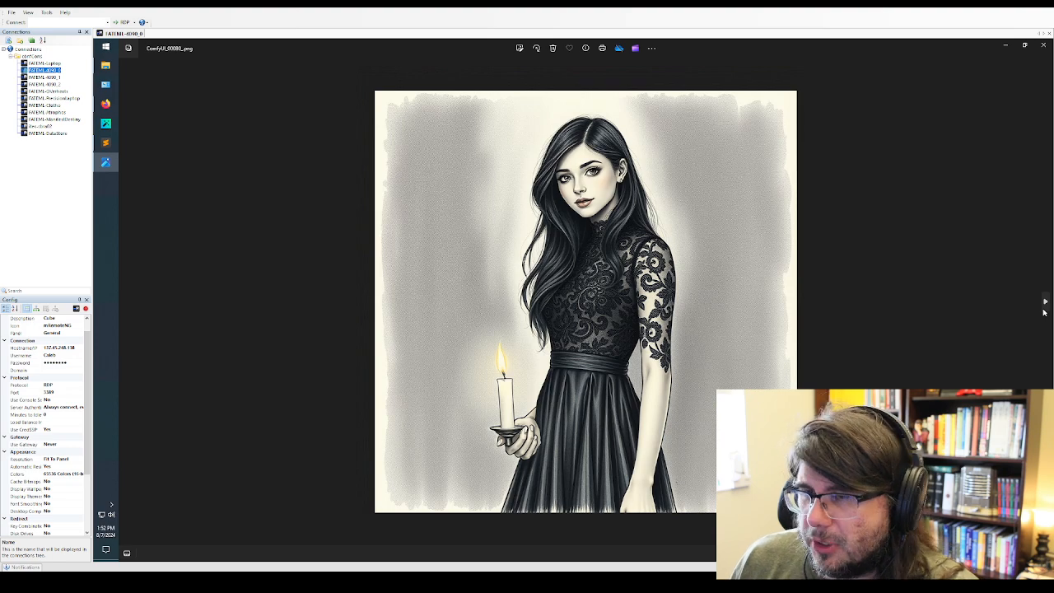
pyautogui.click(1043, 311)
pyautogui.click(1043, 312)
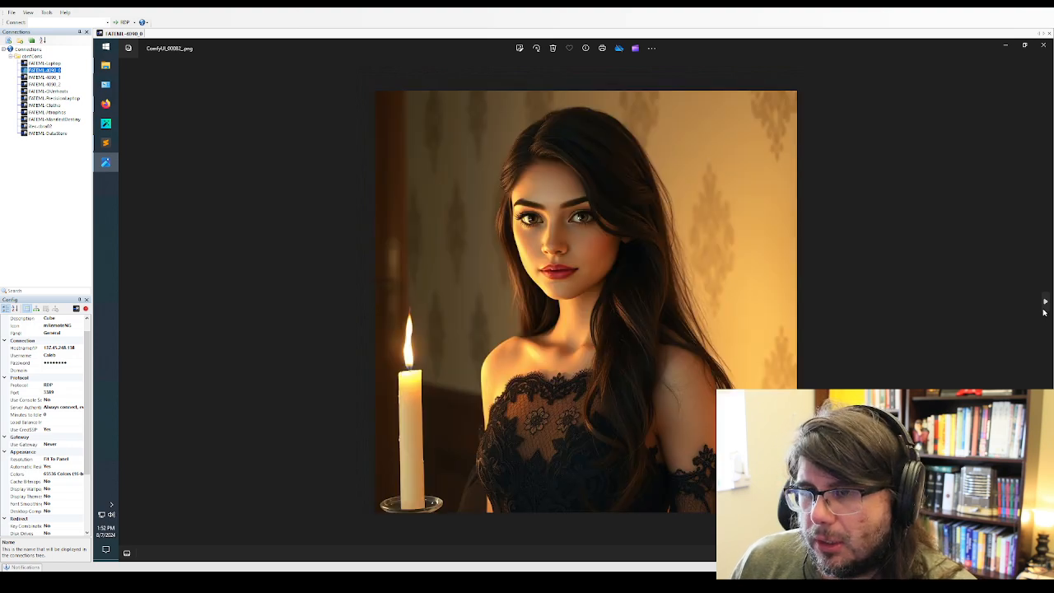
pyautogui.click(1043, 311)
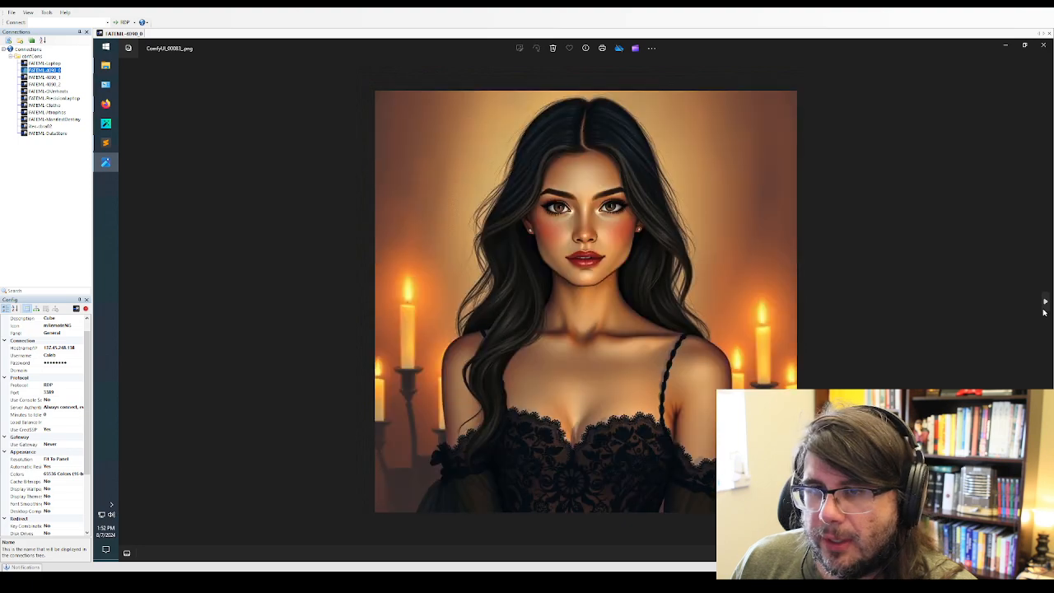
pyautogui.click(1043, 311)
pyautogui.click(1043, 312)
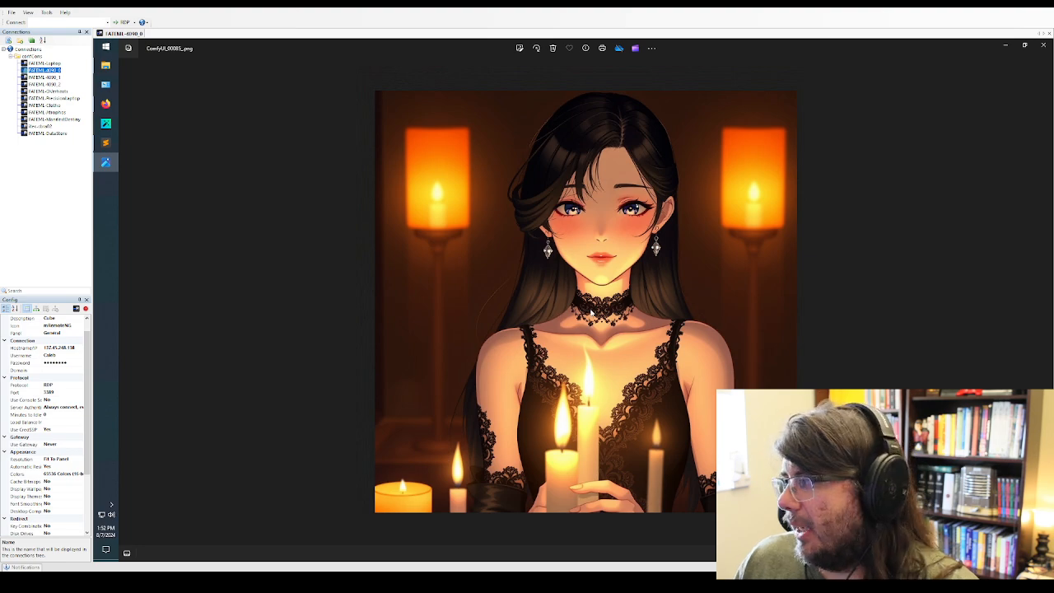
# Close the image viewer and single out the flux_schnell_checkpoint_example bottle image at the end of the output folder
pyautogui.click(1043, 49)
pyautogui.scroll(-15, 579, 452)
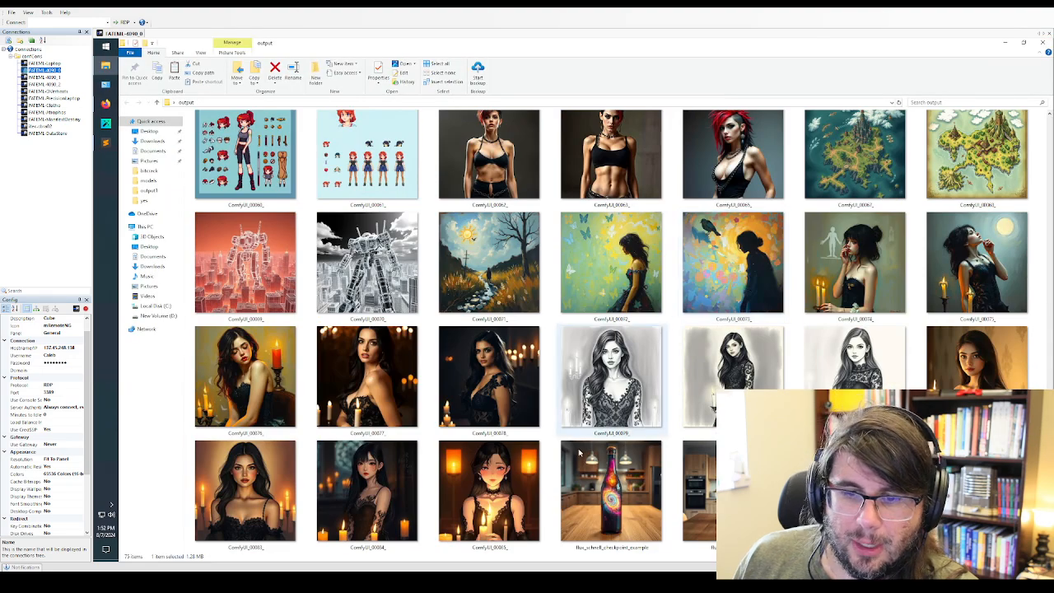
pyautogui.moveTo(793, 494); pyautogui.dragTo(623, 483)
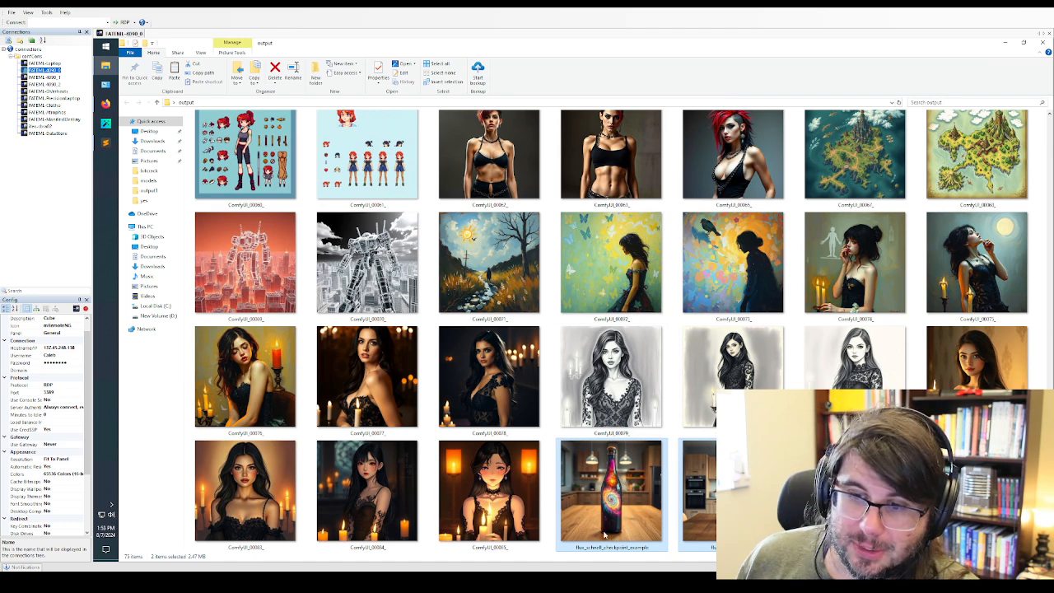
pyautogui.click(623, 509)
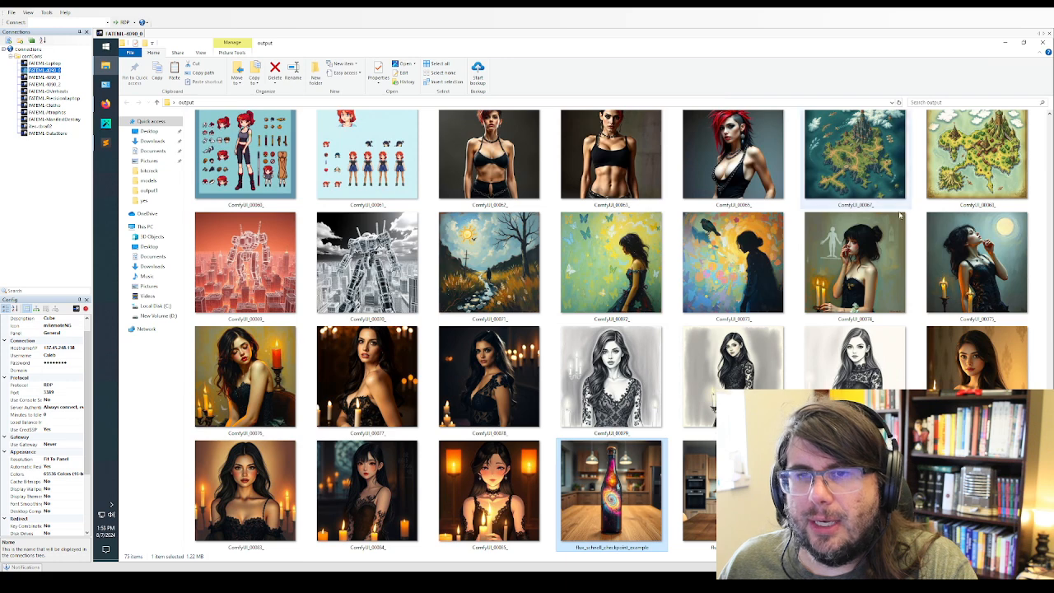
# Minimize the output folder and switch to the "Things we need" notes in Sublime Text
pyautogui.click(1007, 44)
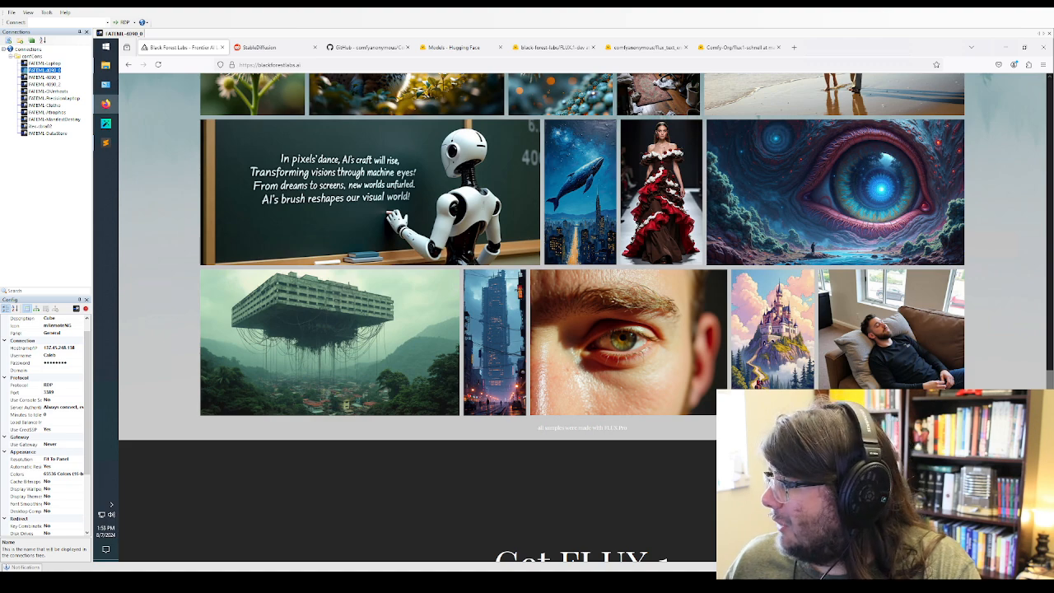
pyautogui.click(105, 142)
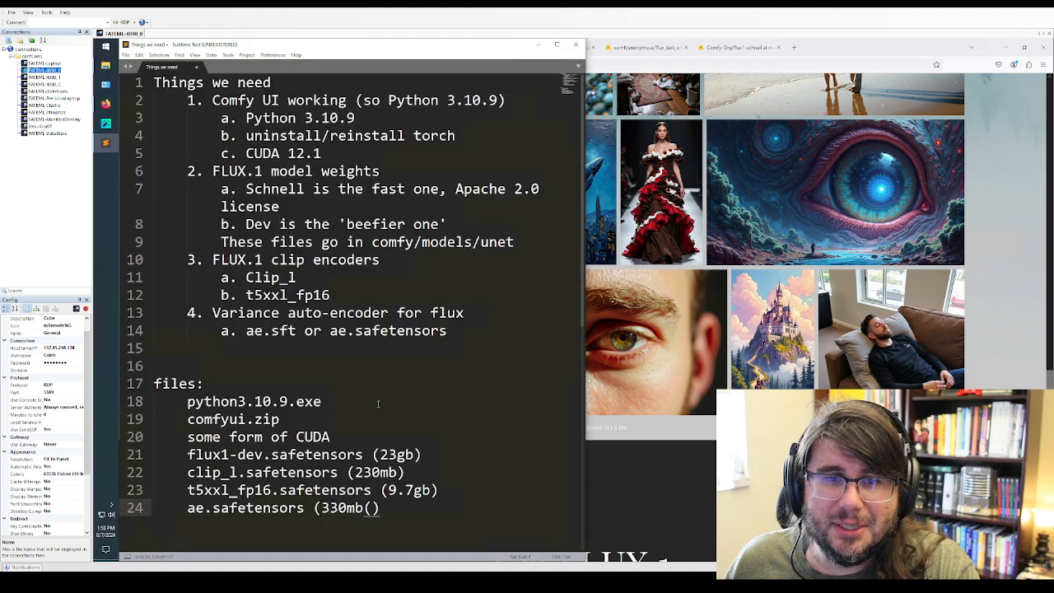
pyautogui.click(387, 437)
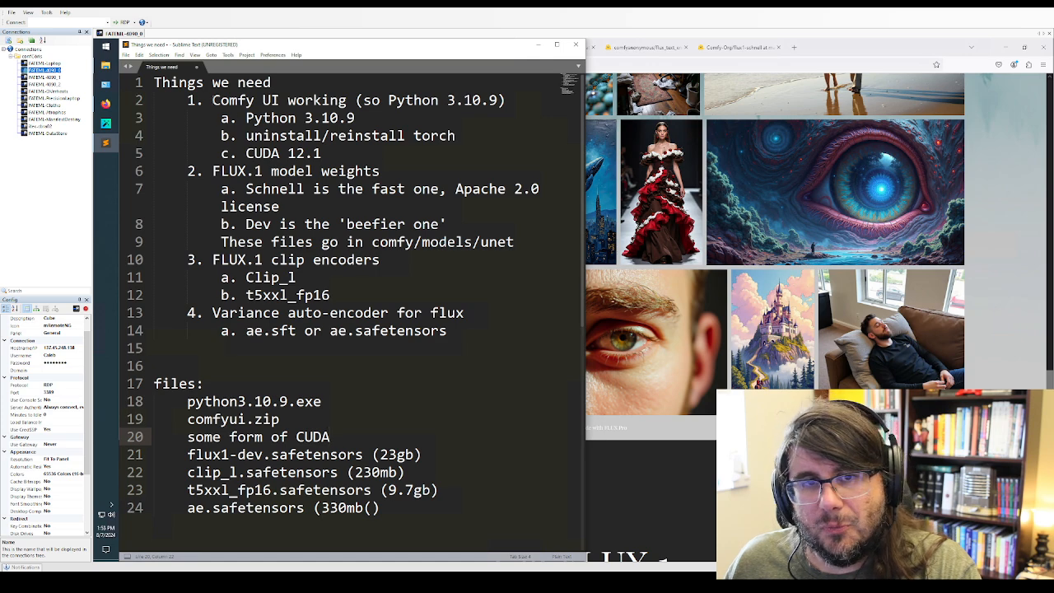
# Highlight the Comfy UI requirement, its 3.10.9 version number and the "Python 3.10.9" sub-item in the notes
pyautogui.moveTo(212, 100); pyautogui.dragTo(513, 99)
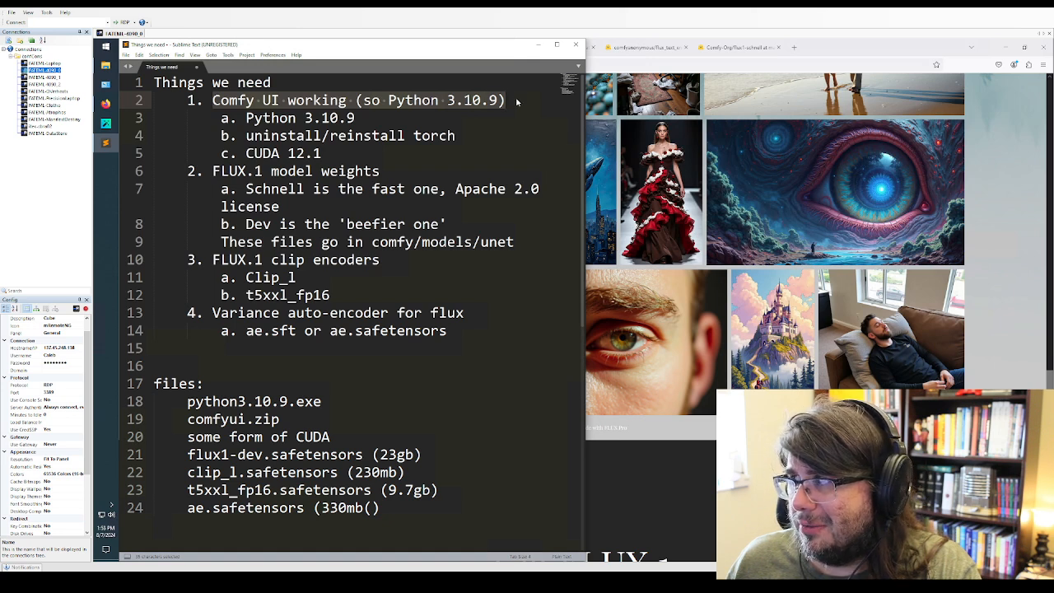
pyautogui.click(455, 100)
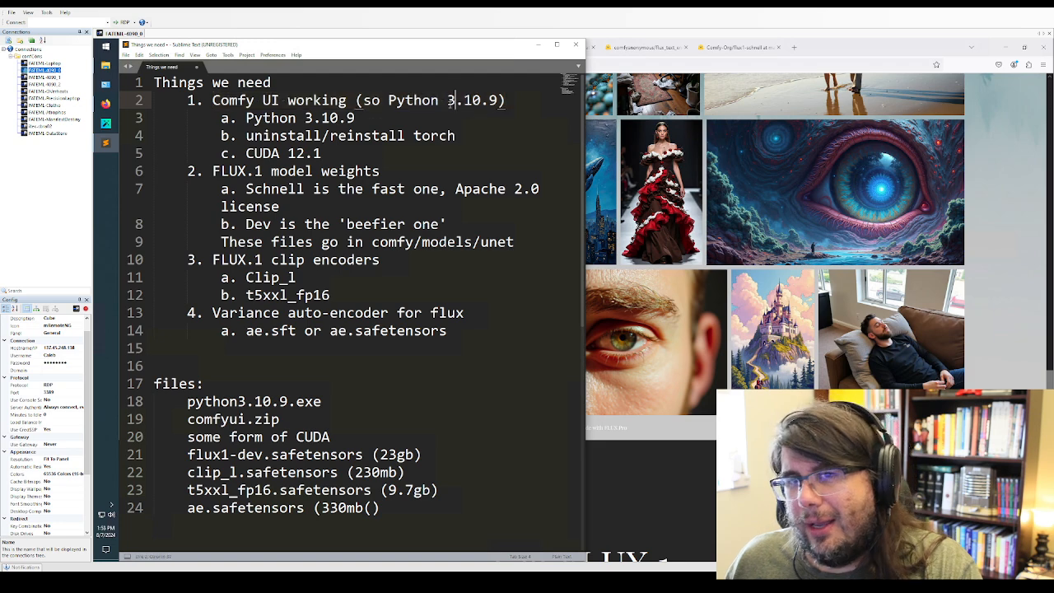
pyautogui.moveTo(448, 101); pyautogui.dragTo(498, 102)
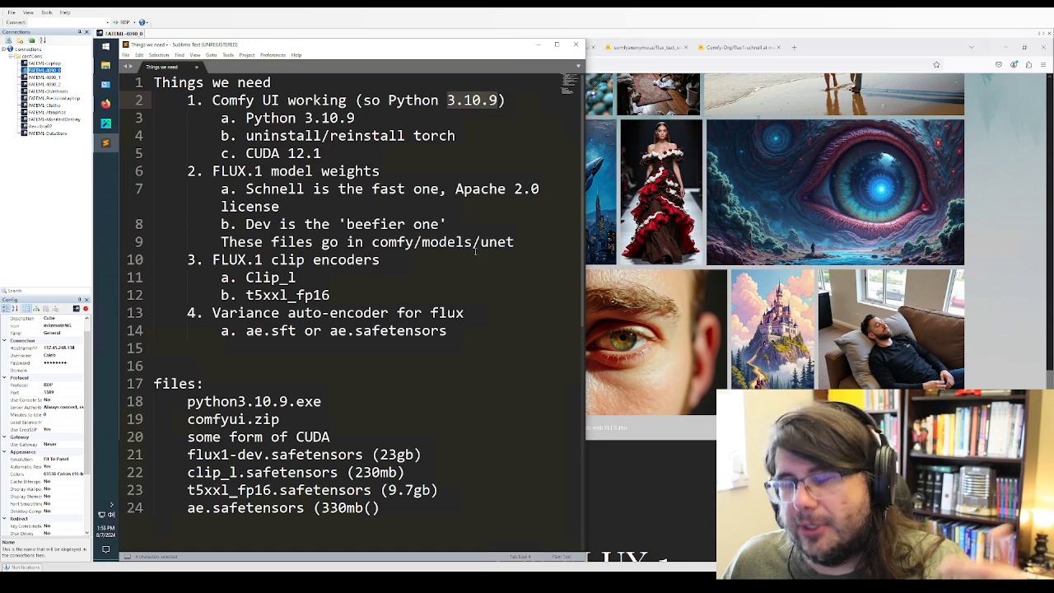
pyautogui.click(340, 424)
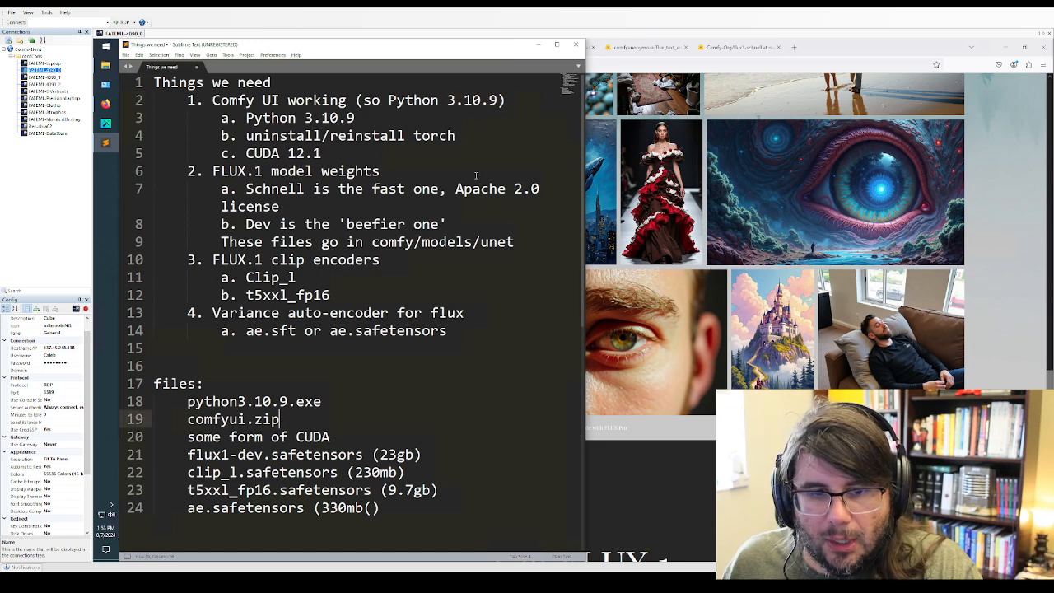
pyautogui.moveTo(356, 119); pyautogui.dragTo(256, 125)
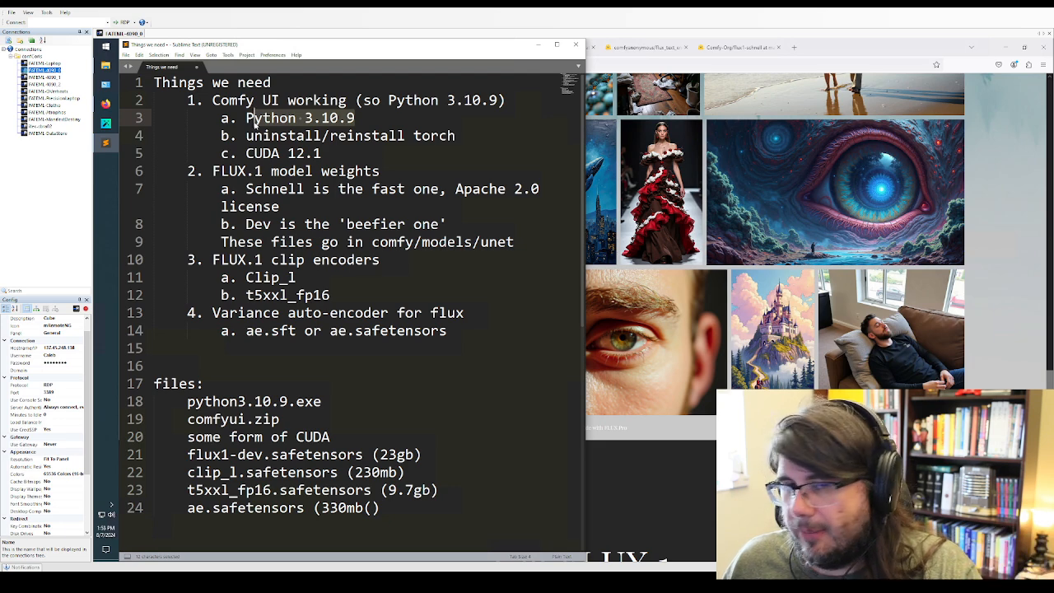
# Highlight the "uninstall/reinstall torch" and "CUDA 12.1" sub-items of the Comfy UI requirement in the notes
pyautogui.click(362, 135)
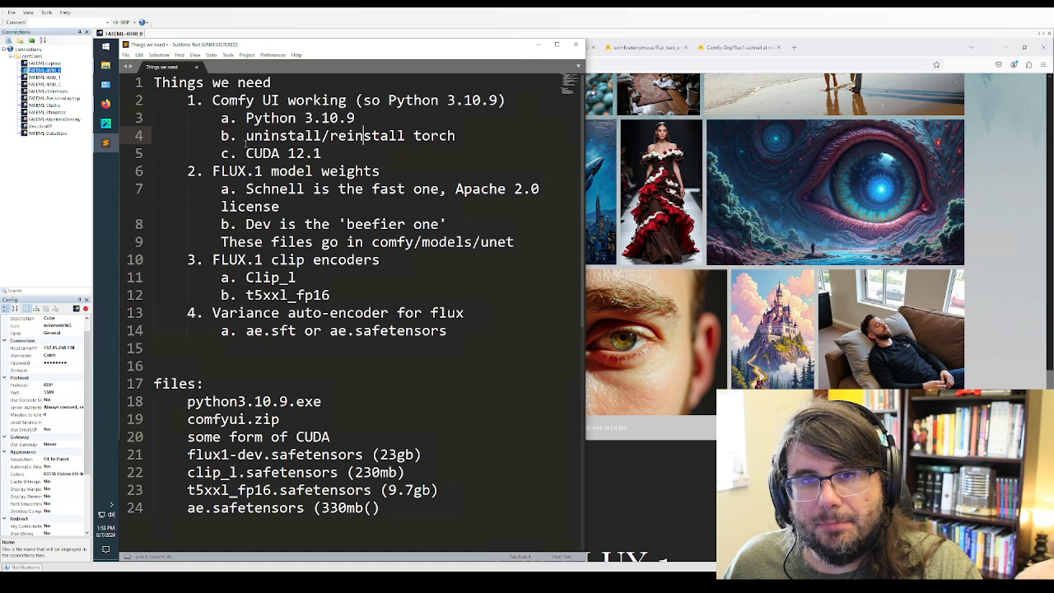
pyautogui.moveTo(245, 136); pyautogui.dragTo(472, 137)
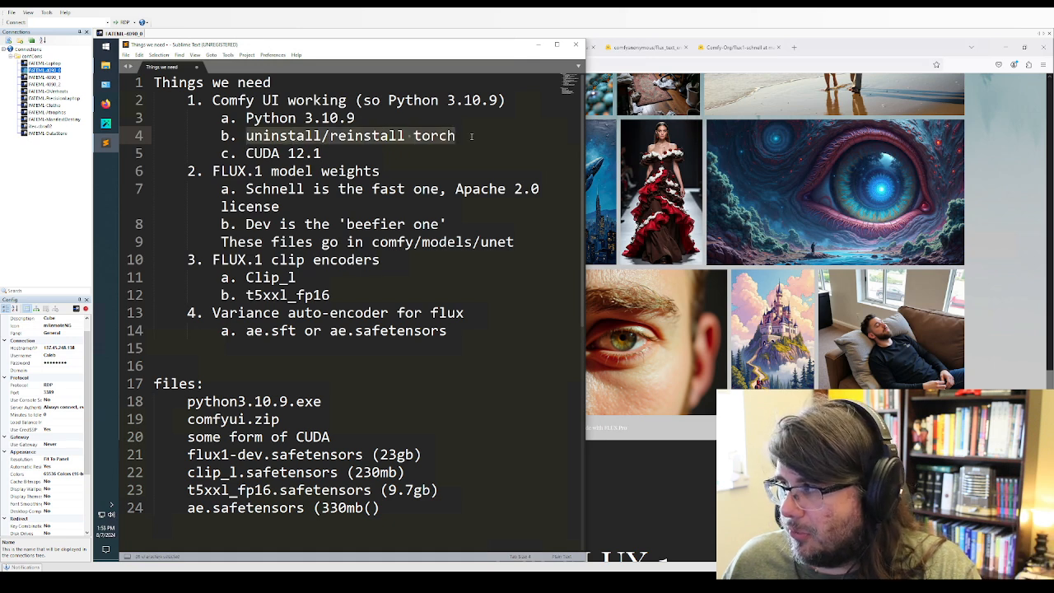
pyautogui.moveTo(321, 154); pyautogui.dragTo(244, 153)
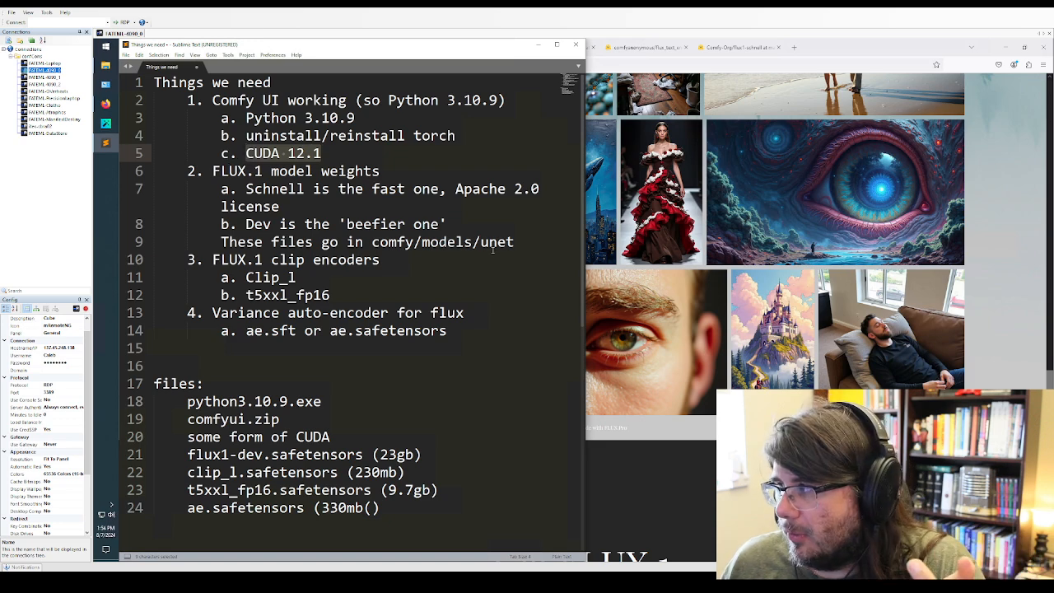
pyautogui.click(409, 274)
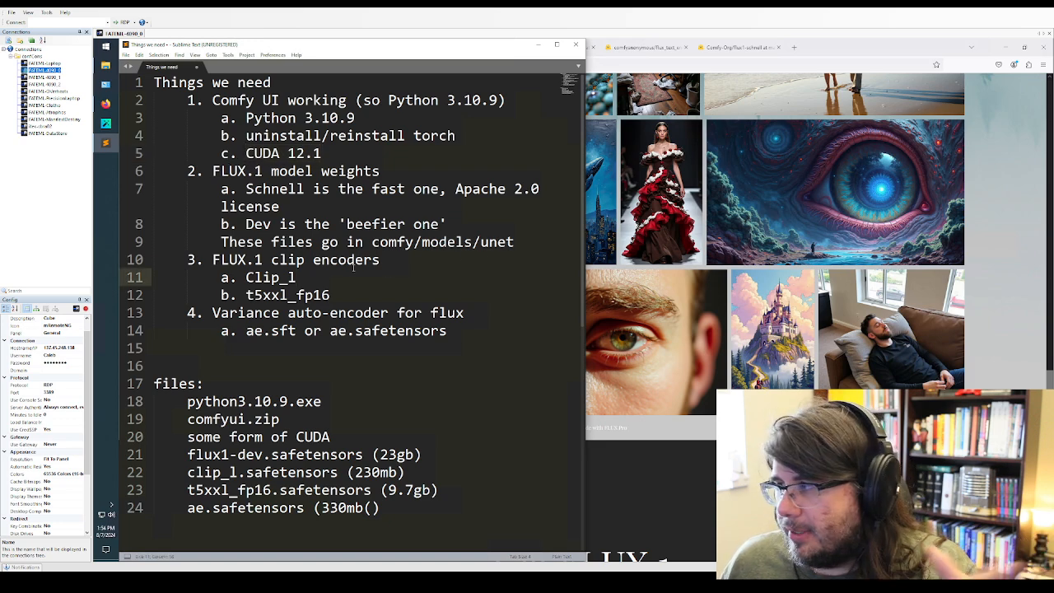
pyautogui.moveTo(321, 153); pyautogui.dragTo(156, 153)
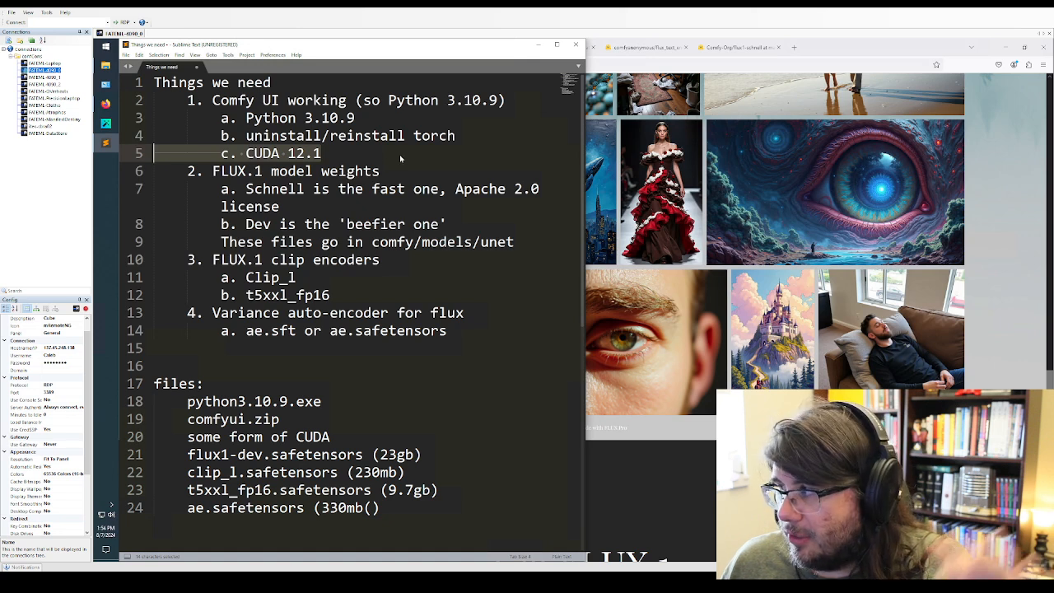
pyautogui.click(332, 153)
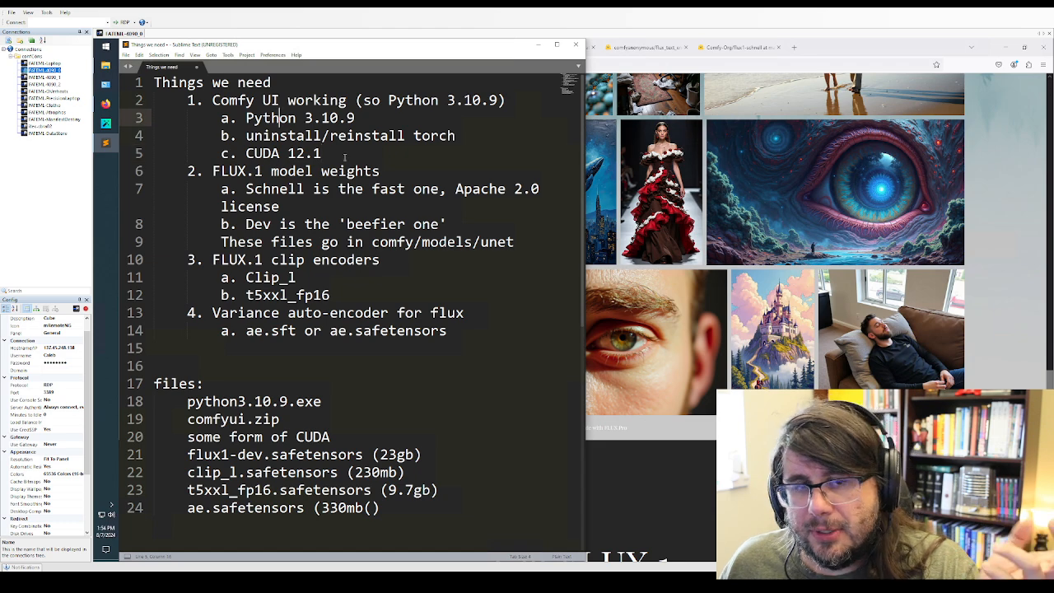
# Highlight the whole Comfy UI requirement block and the FLUX.1 model weights section with its Schnell and Dev entries
pyautogui.moveTo(188, 100); pyautogui.dragTo(392, 152)
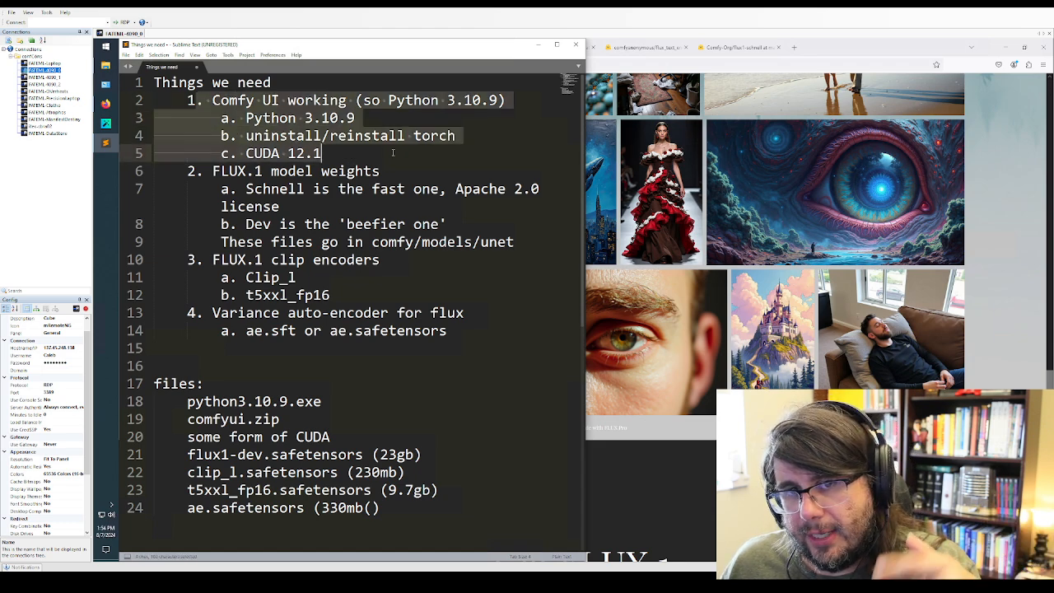
pyautogui.click(364, 171)
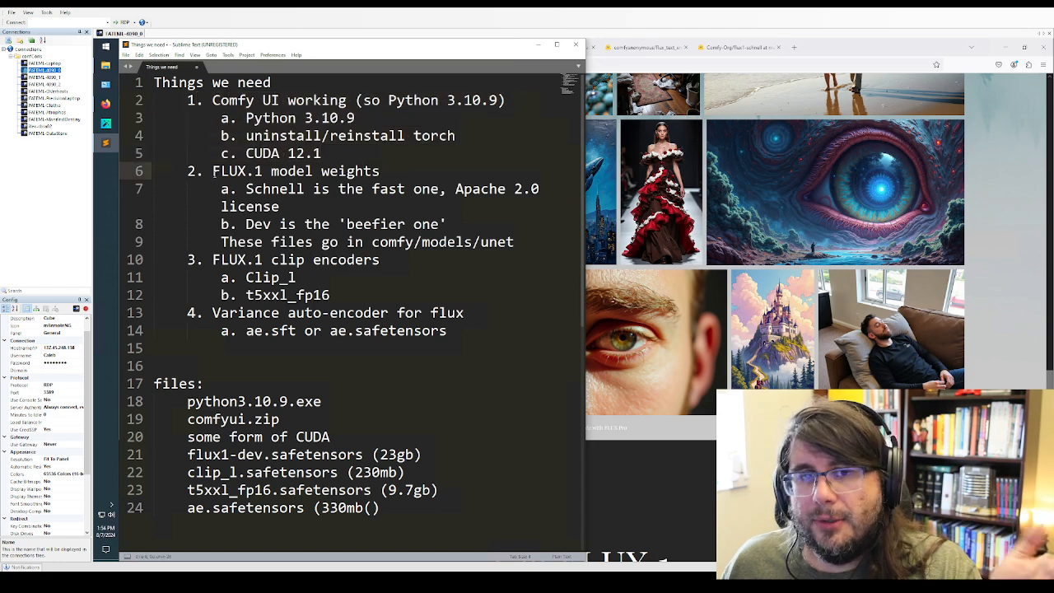
pyautogui.moveTo(205, 174); pyautogui.dragTo(522, 257)
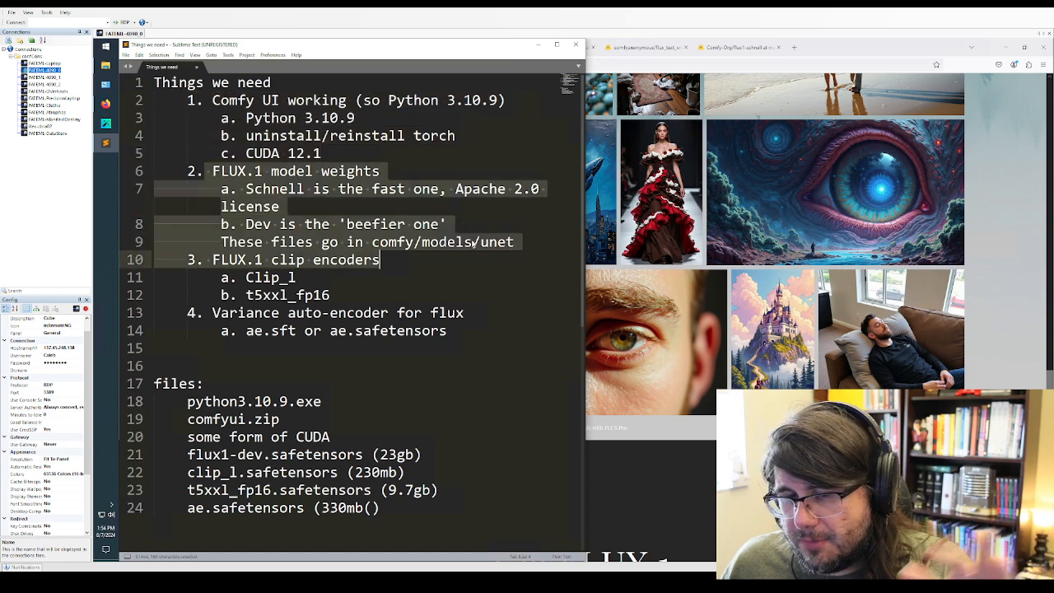
pyautogui.click(471, 241)
pyautogui.click(348, 277)
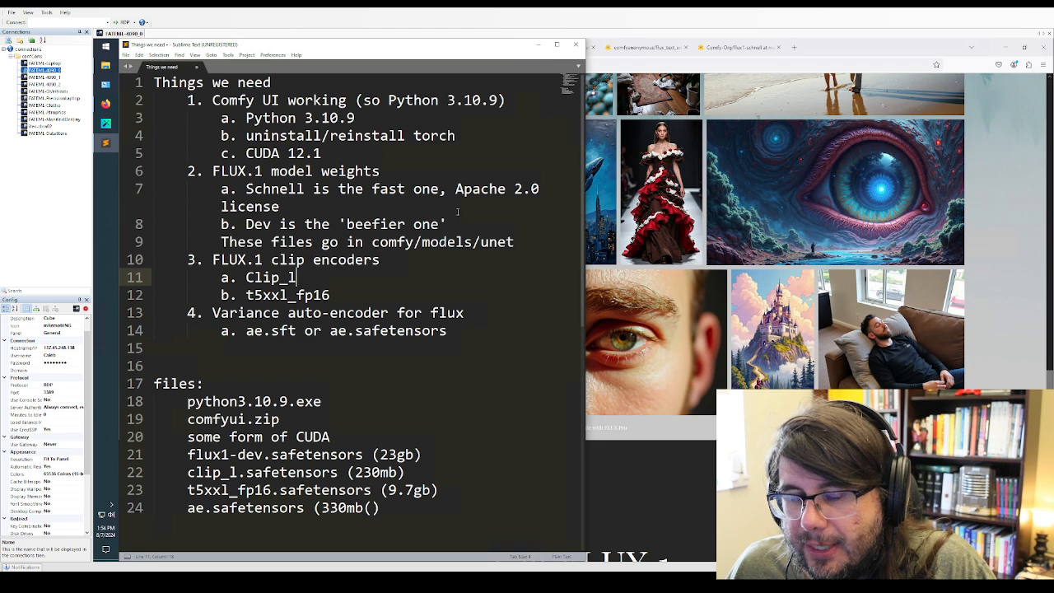
# Highlight the FLUX.1 clip encoders Clip_l and t5xxl_fp16 in the notes and point out the ae.sft or ae.safetensors auto-encoder entry
pyautogui.click(448, 262)
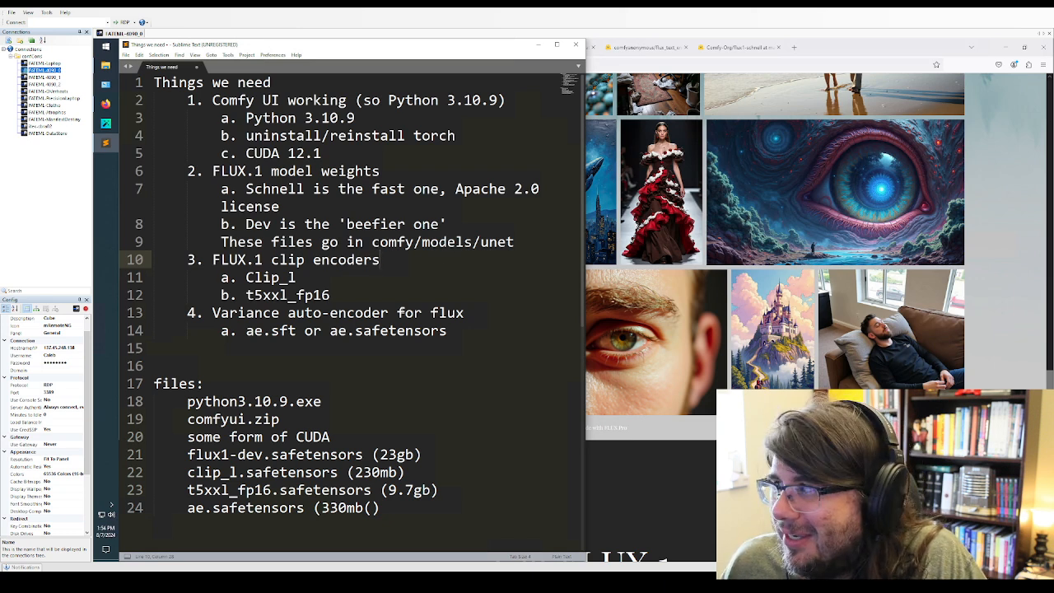
pyautogui.click(420, 358)
pyautogui.click(465, 334)
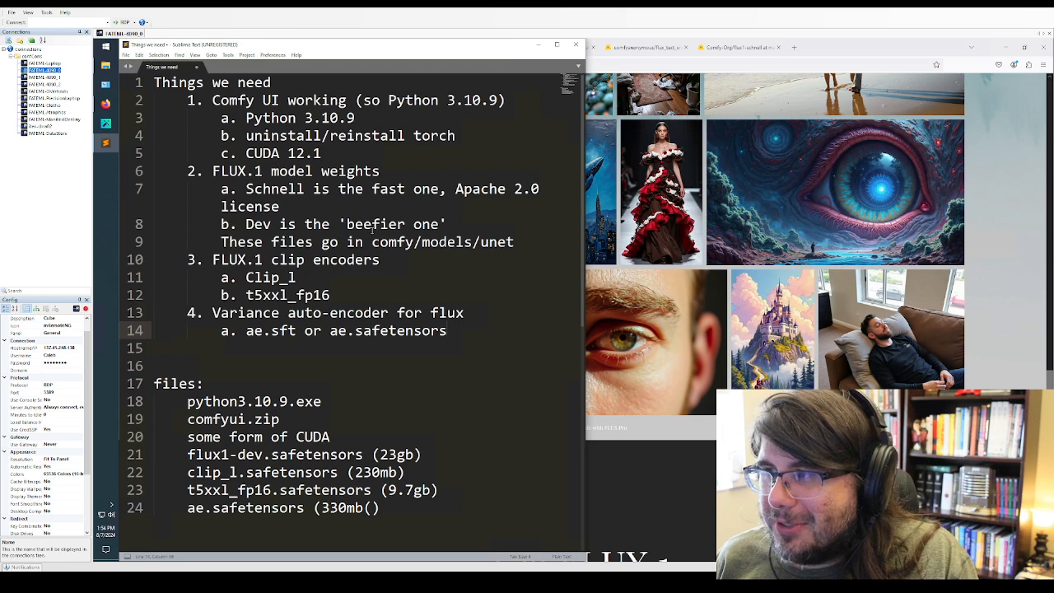
pyautogui.click(321, 273)
pyautogui.click(432, 260)
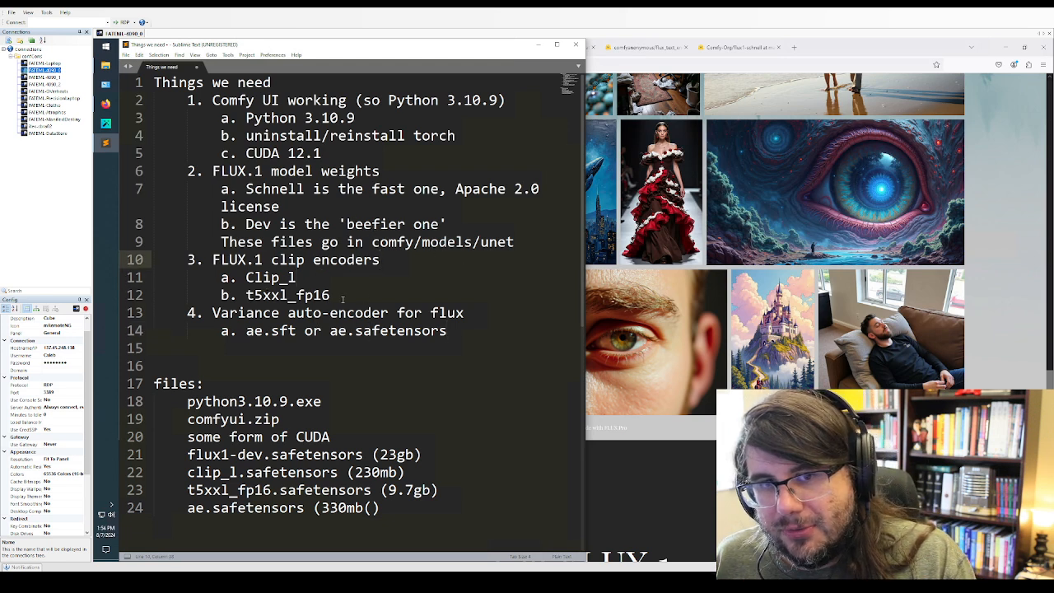
pyautogui.moveTo(343, 297); pyautogui.dragTo(189, 261)
pyautogui.click(295, 276)
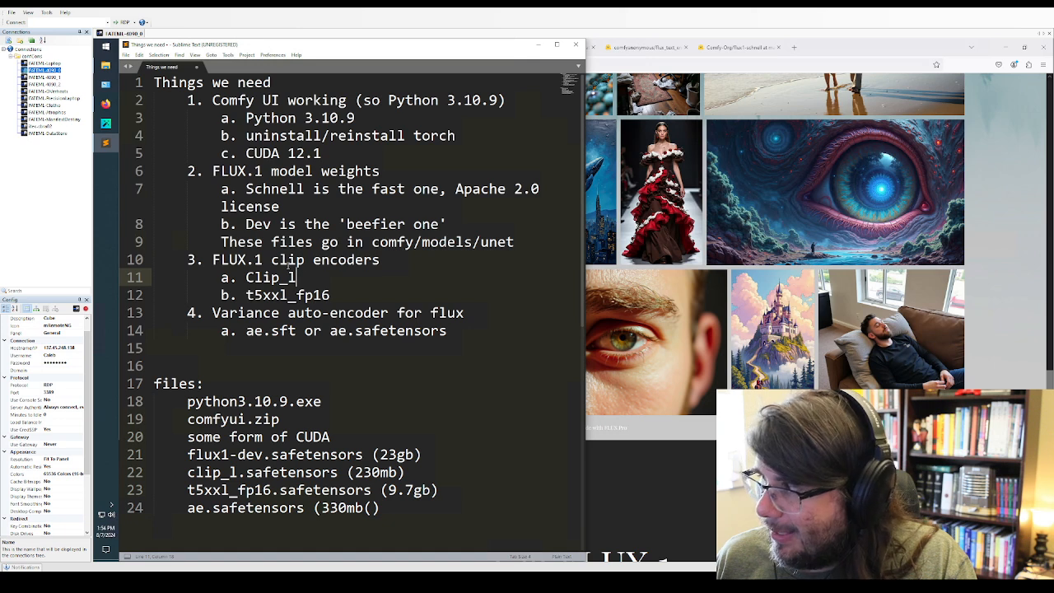
pyautogui.moveTo(333, 301); pyautogui.dragTo(147, 283)
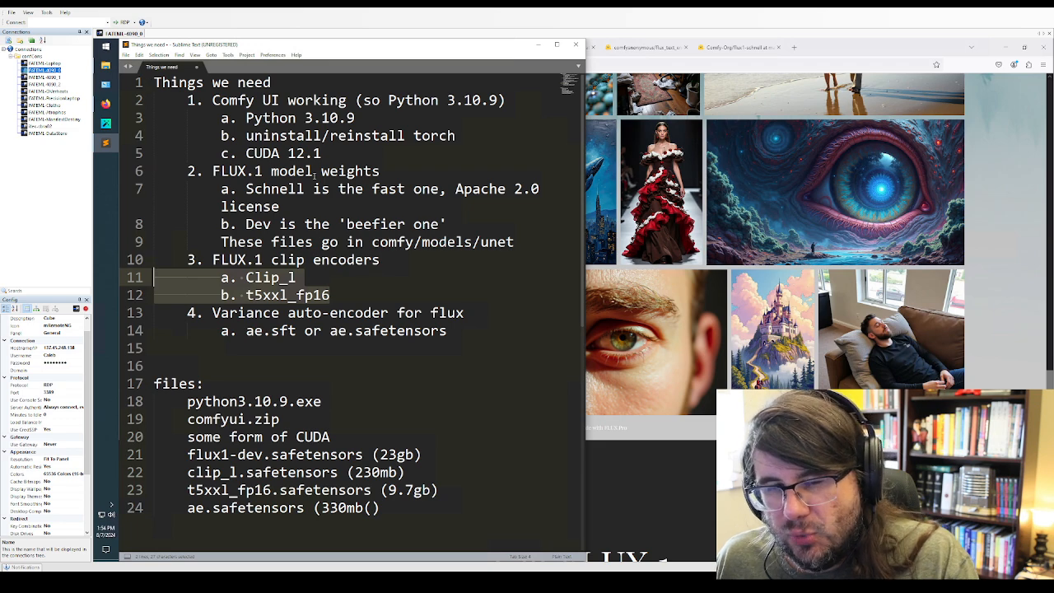
pyautogui.click(299, 118)
pyautogui.click(334, 277)
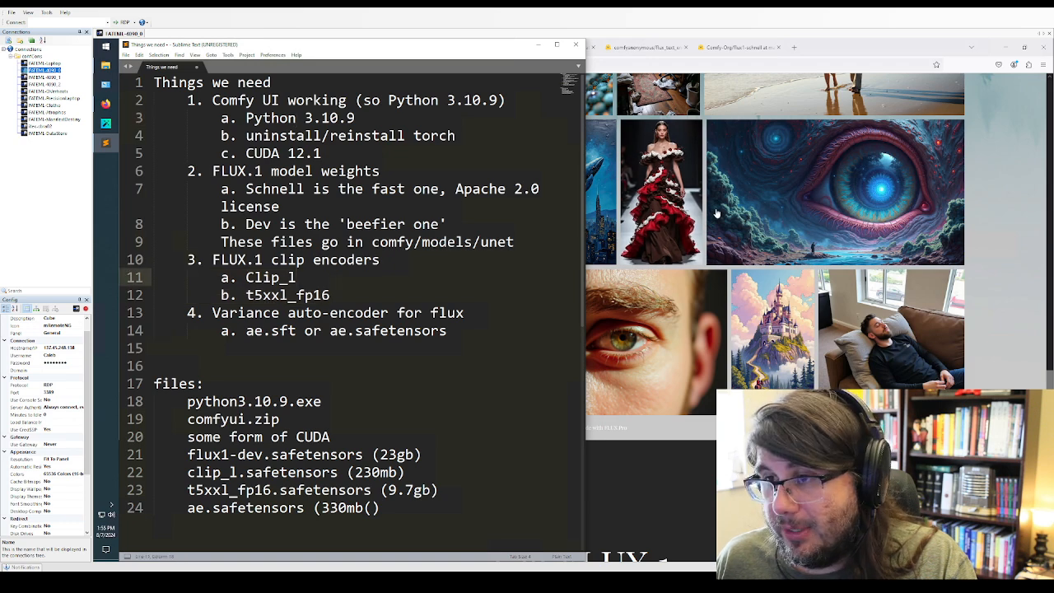
pyautogui.click(447, 331)
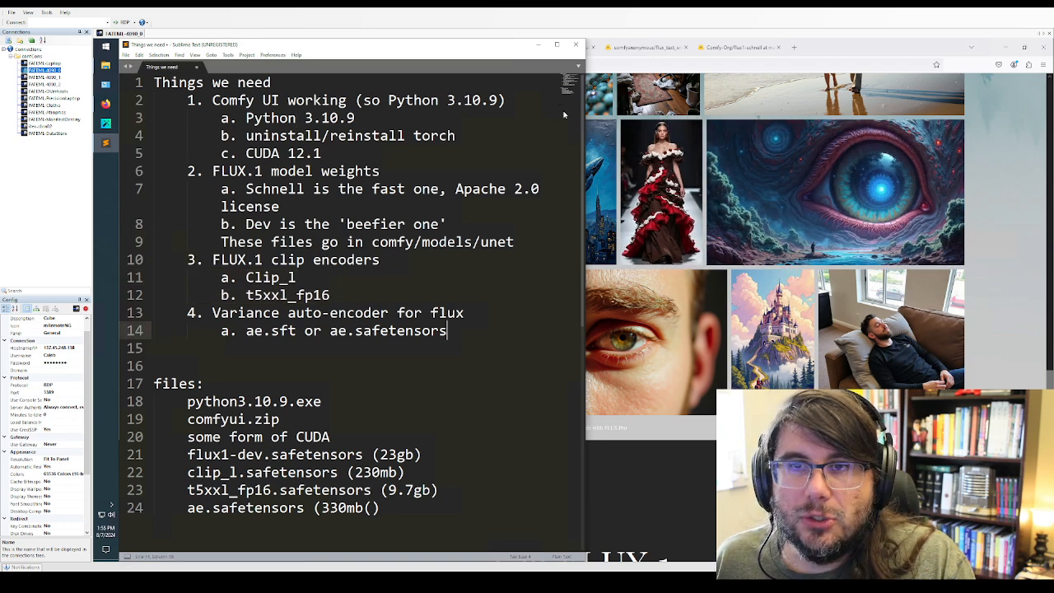
pyautogui.click(331, 295)
# Minimize the notes and open the "Flux and Hunyuan DiT" release from the ComfyUI GitHub repository in Firefox
pyautogui.click(539, 45)
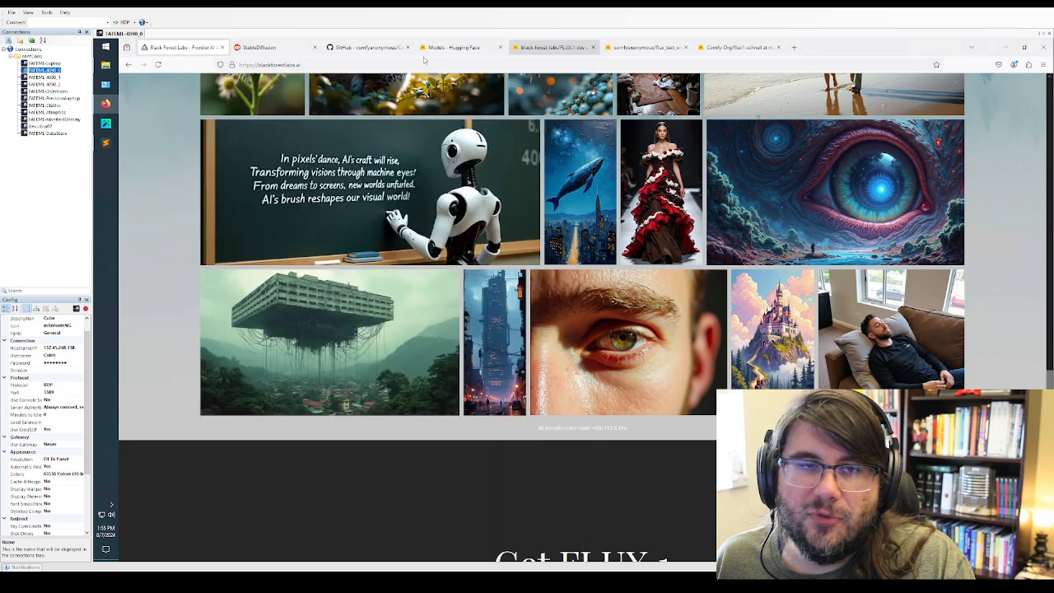
pyautogui.click(373, 47)
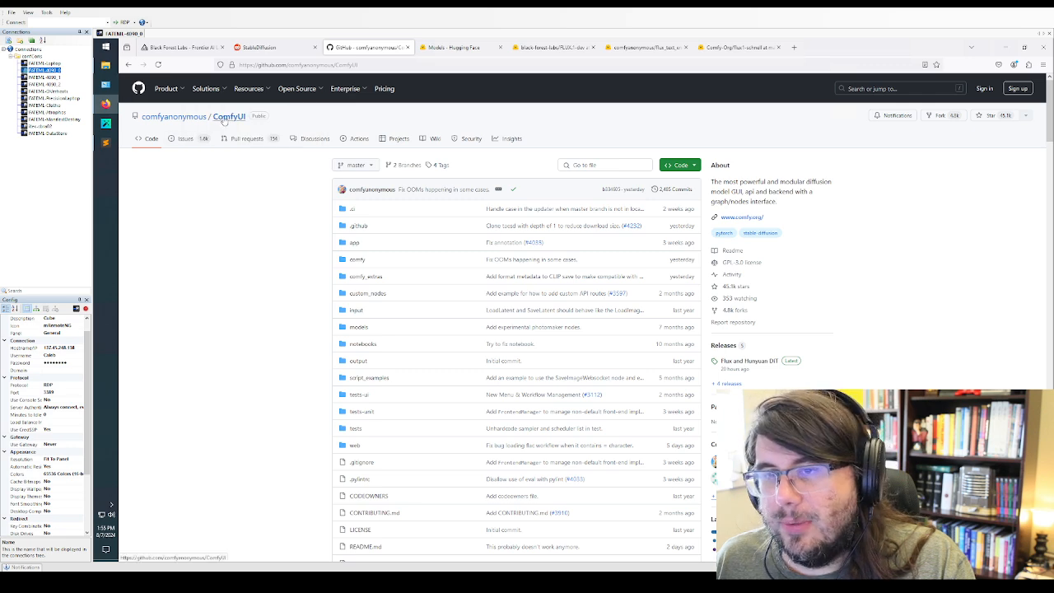
pyautogui.scroll(-1, 791, 324)
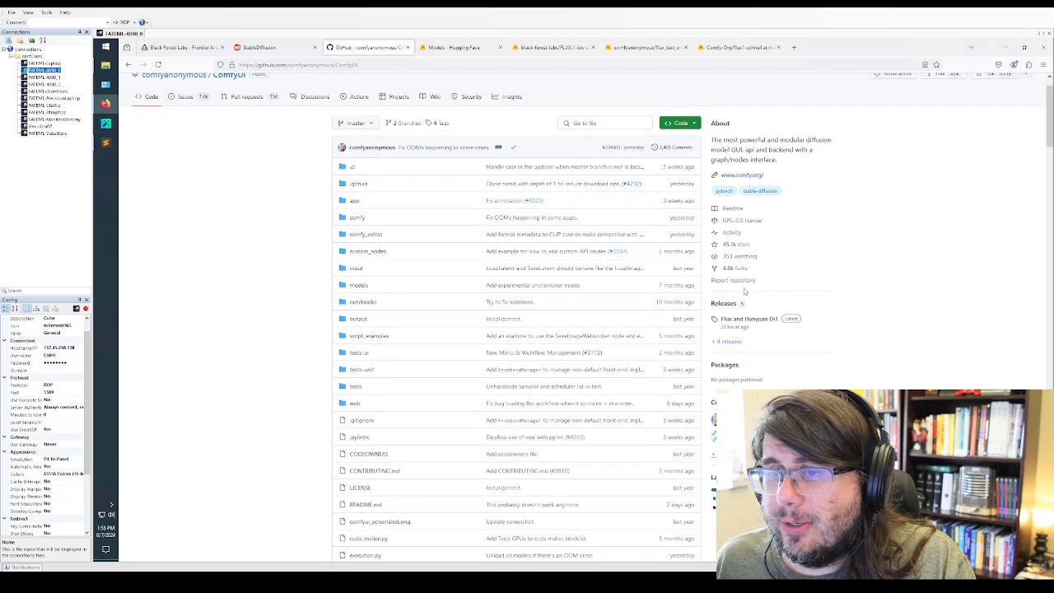
pyautogui.scroll(-1, 782, 309)
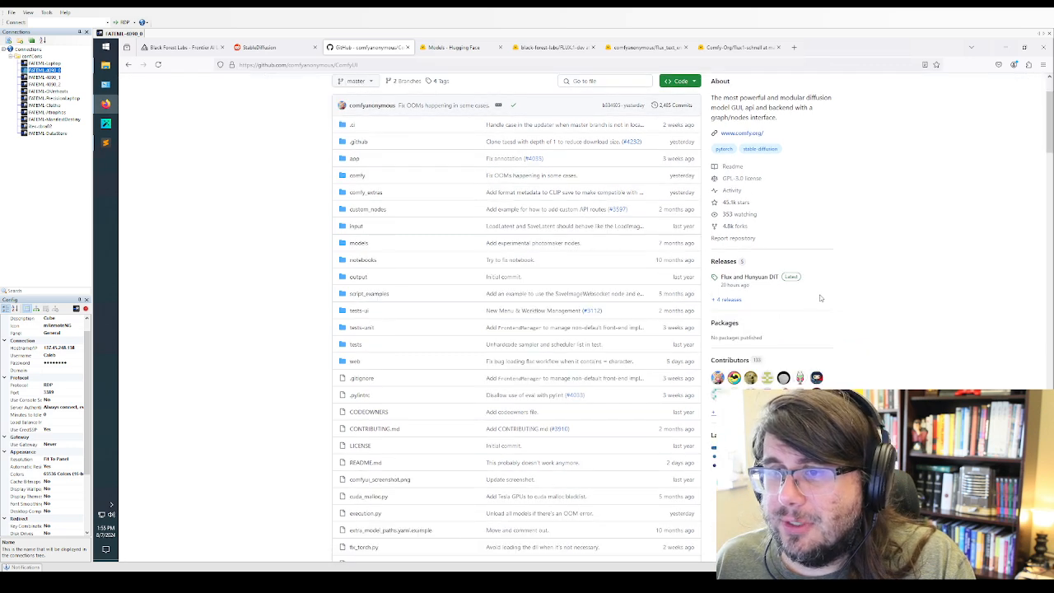
pyautogui.click(759, 281)
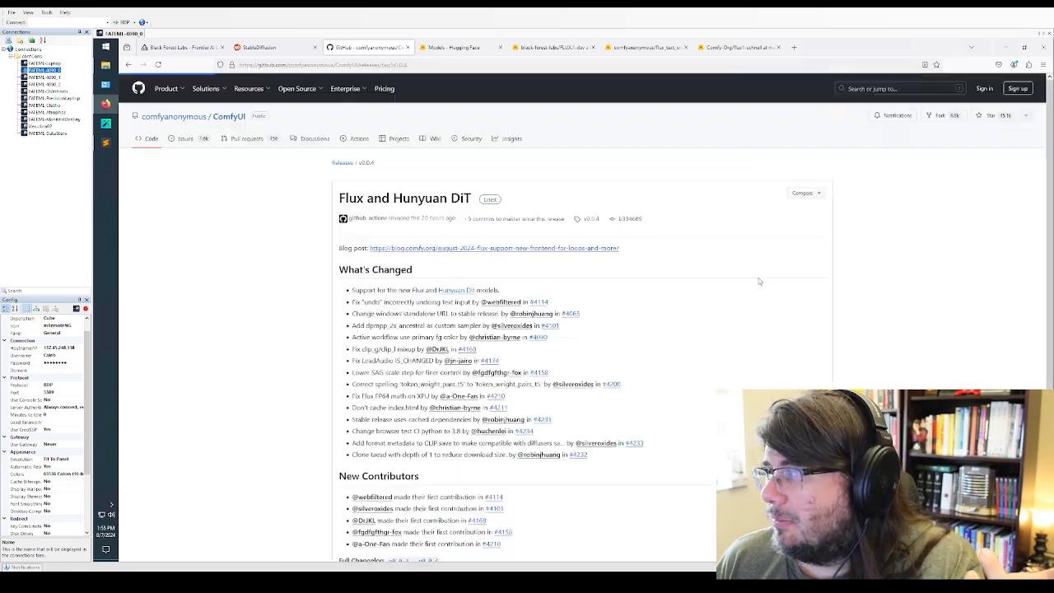
# Start downloading ComfyUI_windows_portable_nvidia.7z from the release's assets through a new browser tab
pyautogui.scroll(-5, 560, 300)
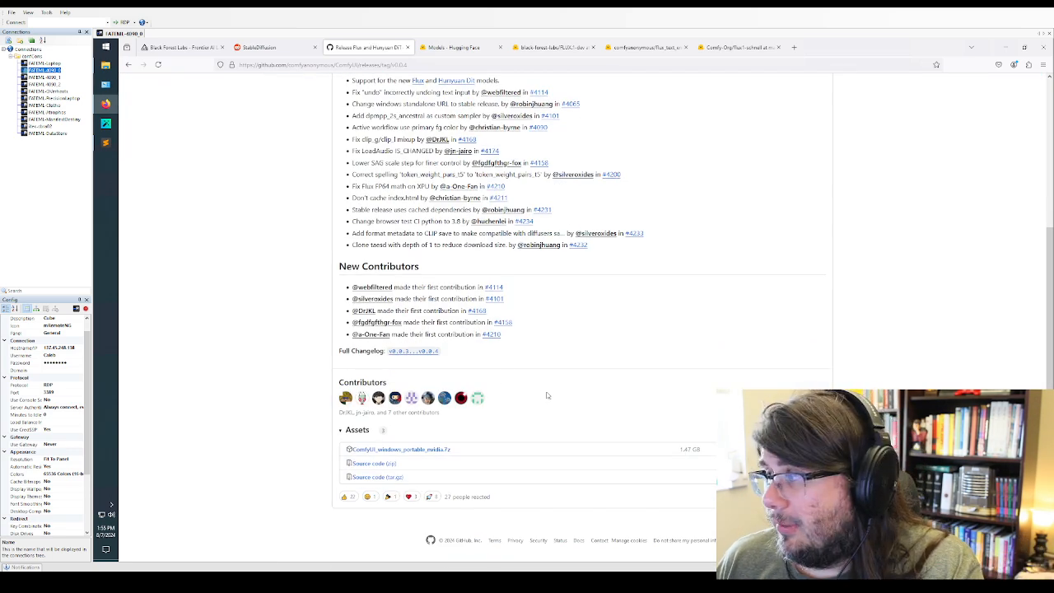
pyautogui.rightClick(436, 450)
pyautogui.click(481, 307)
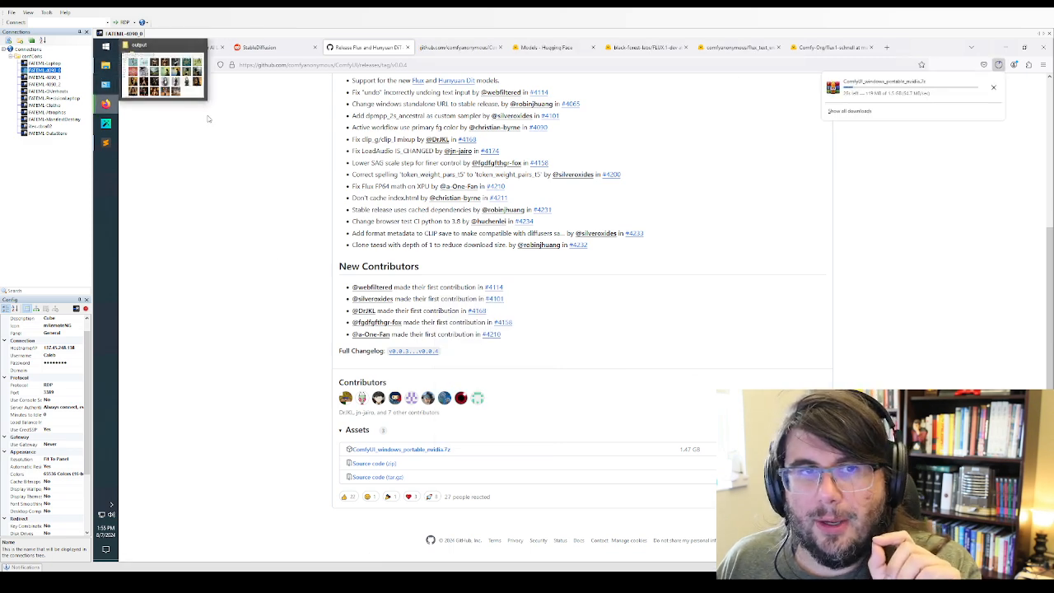
pyautogui.click(208, 117)
# Return to the ComfyUI repository's main page and download its source code as a ZIP
pyautogui.click(128, 66)
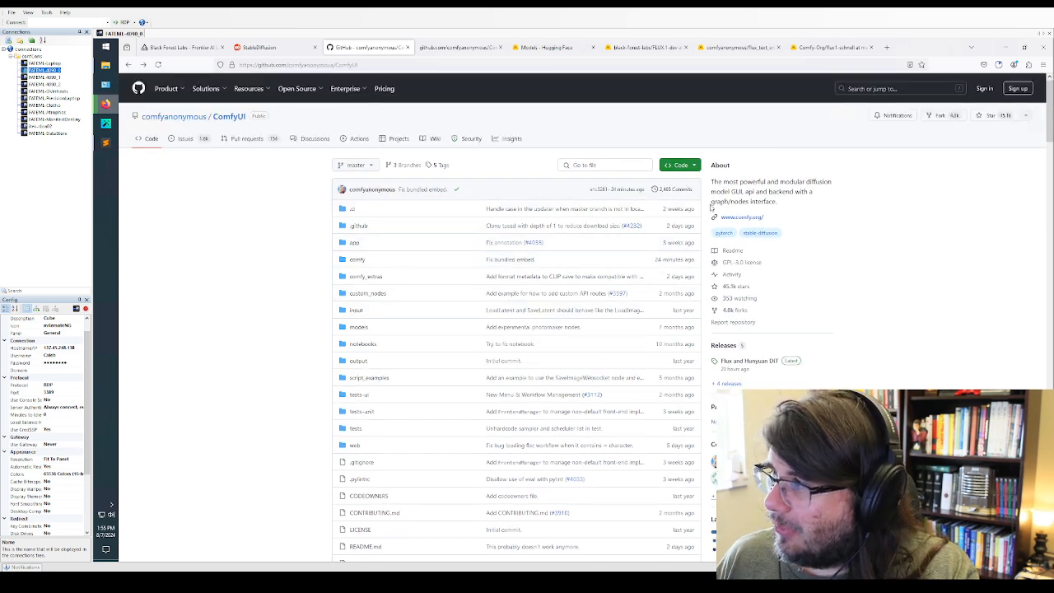
pyautogui.click(688, 166)
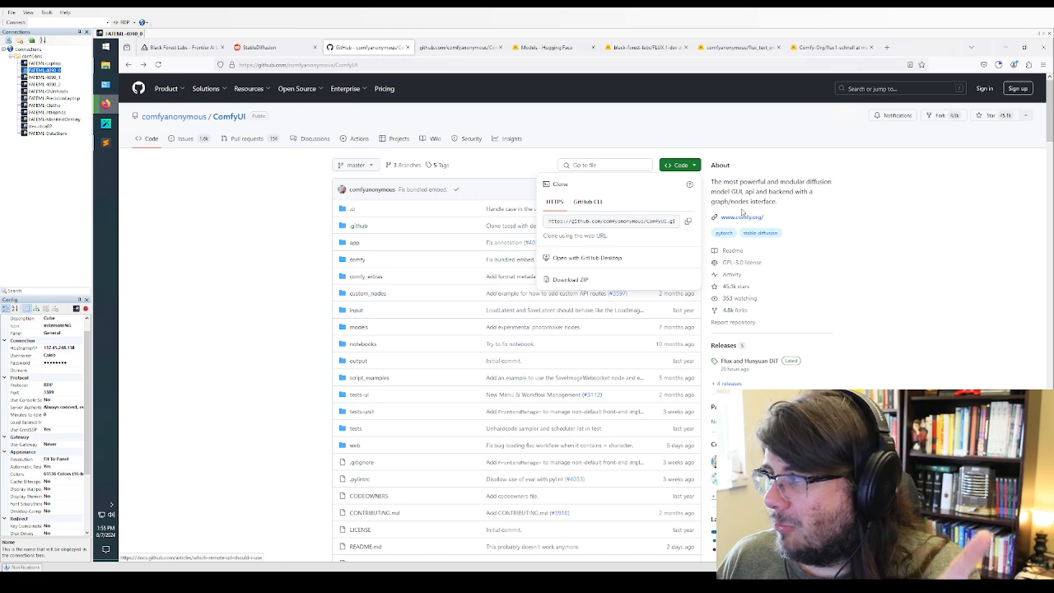
pyautogui.click(690, 168)
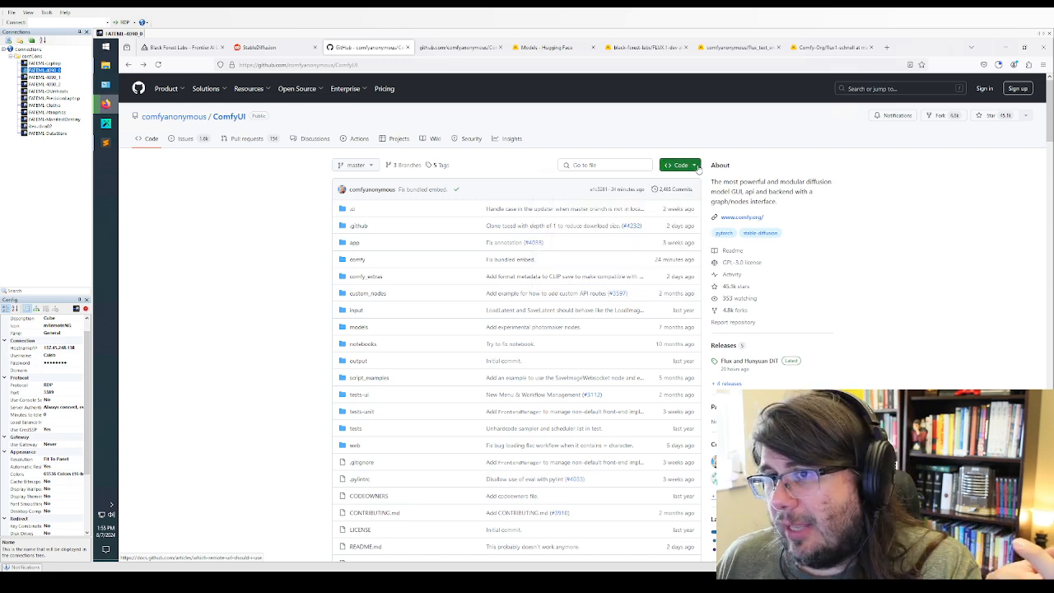
pyautogui.click(683, 165)
pyautogui.click(575, 281)
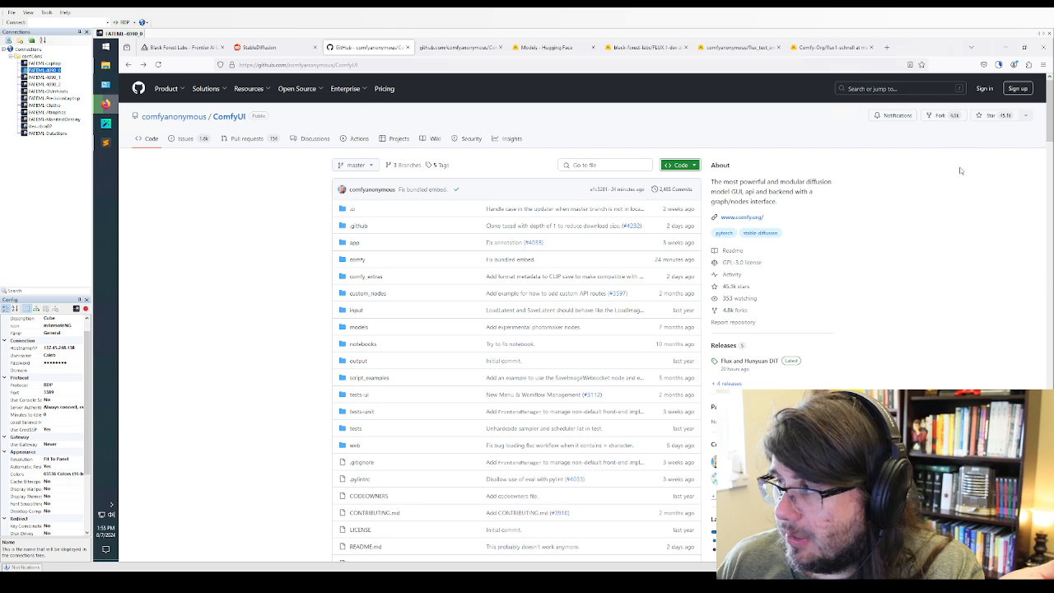
# Open the downloaded ComfyUI-master(1).zip in WinRAR and extract its ComfyUI-master folder to Local Disk (C:)
pyautogui.click(999, 65)
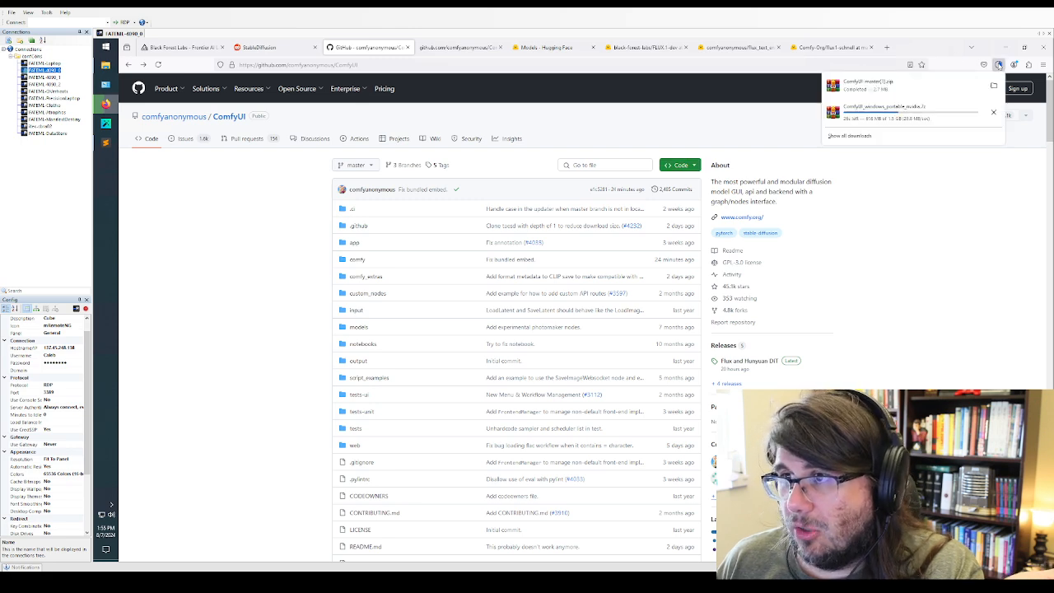
pyautogui.click(941, 95)
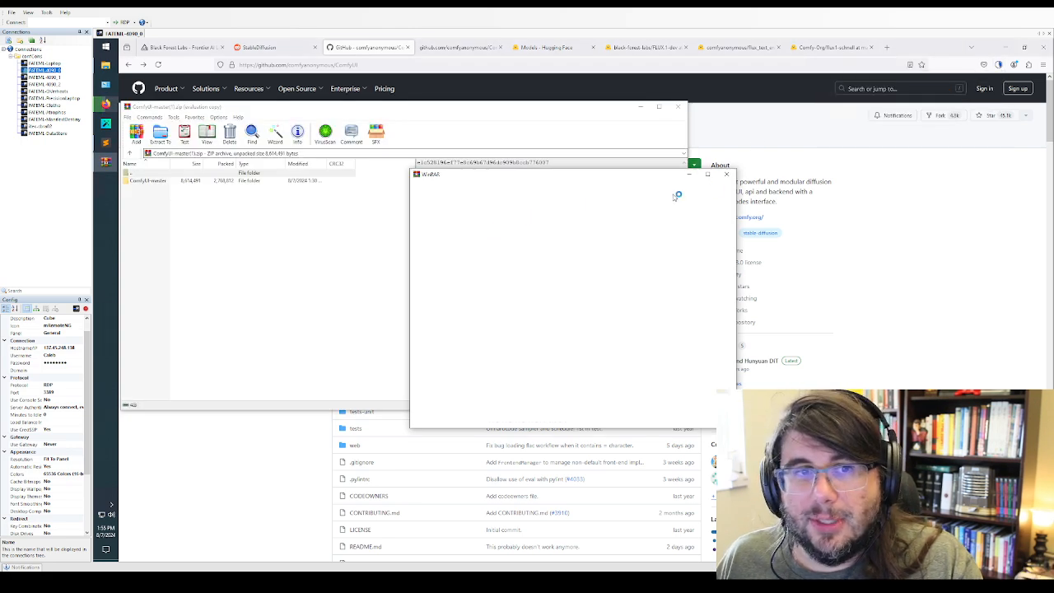
pyautogui.click(165, 181)
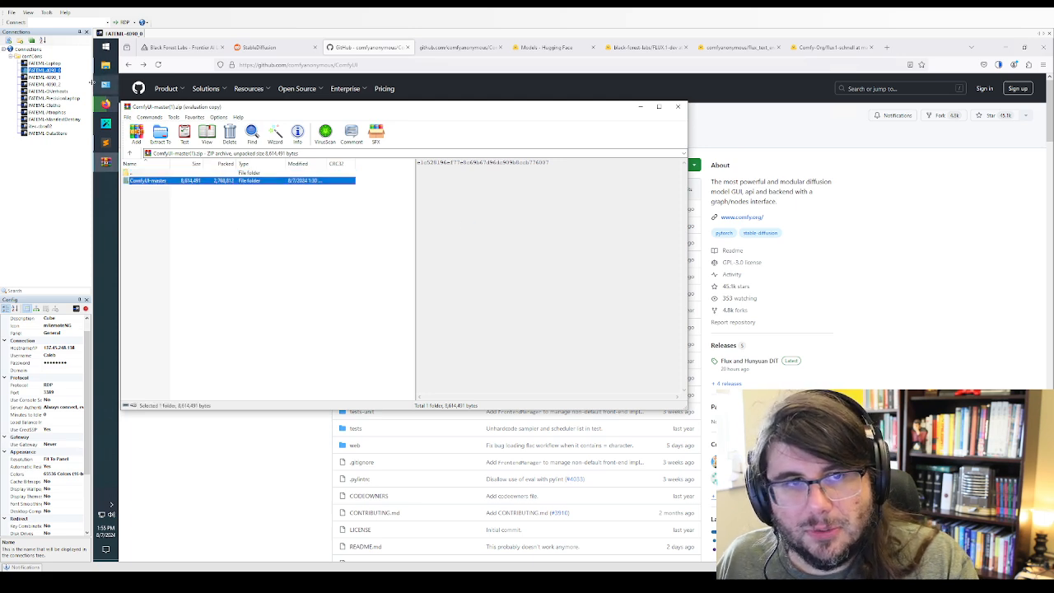
pyautogui.click(107, 66)
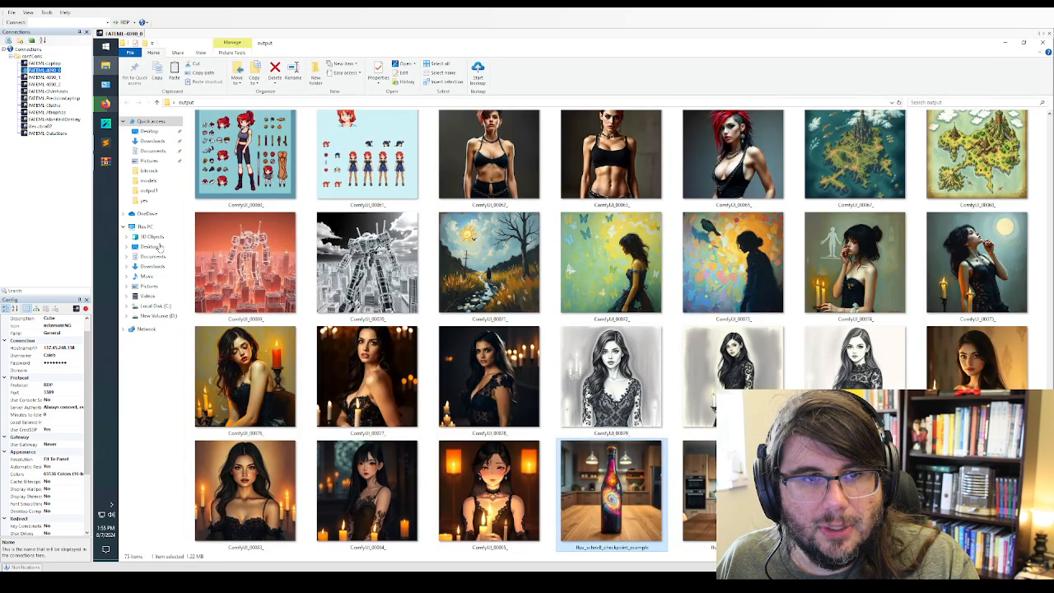
pyautogui.click(155, 305)
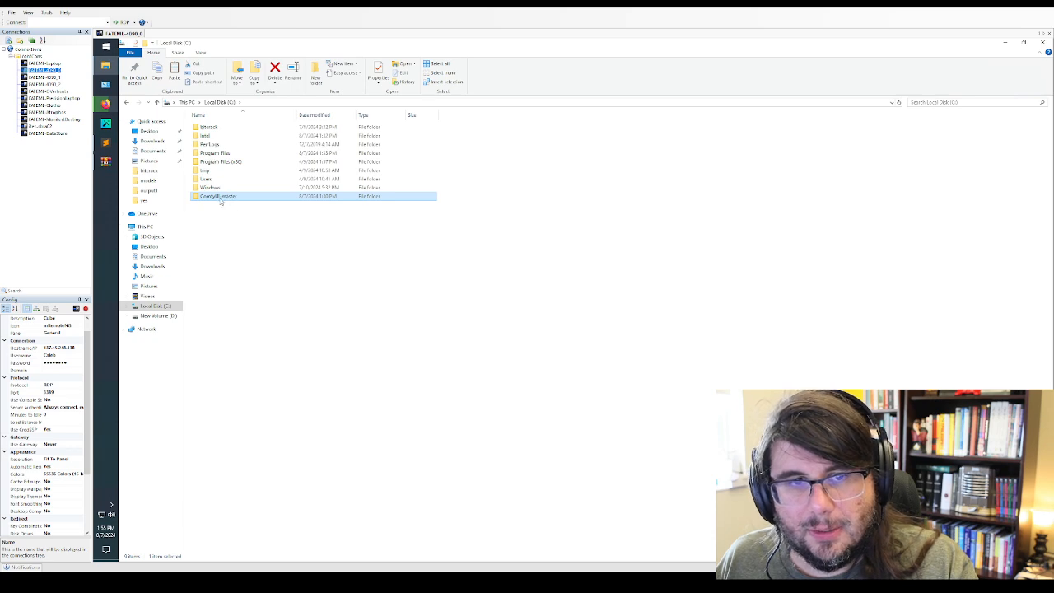
# Rename the extracted ComfyUI-master folder on Local Disk (C:) as ComfyUI
pyautogui.click(221, 198)
pyautogui.moveTo(219, 198); pyautogui.dragTo(280, 199)
pyautogui.press('BackSpace')
pyautogui.press('Return')
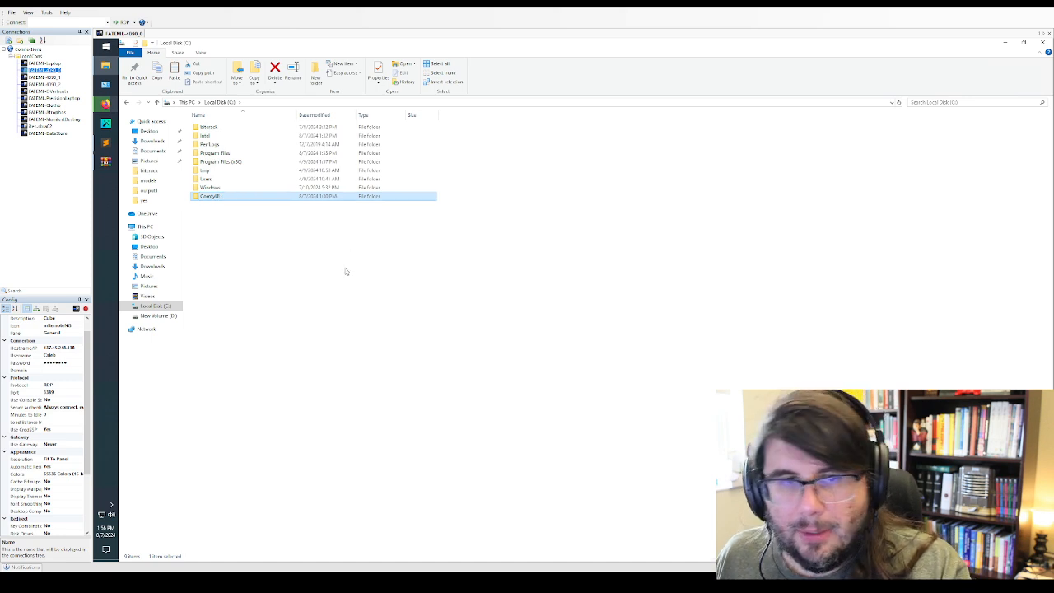
pyautogui.click(345, 268)
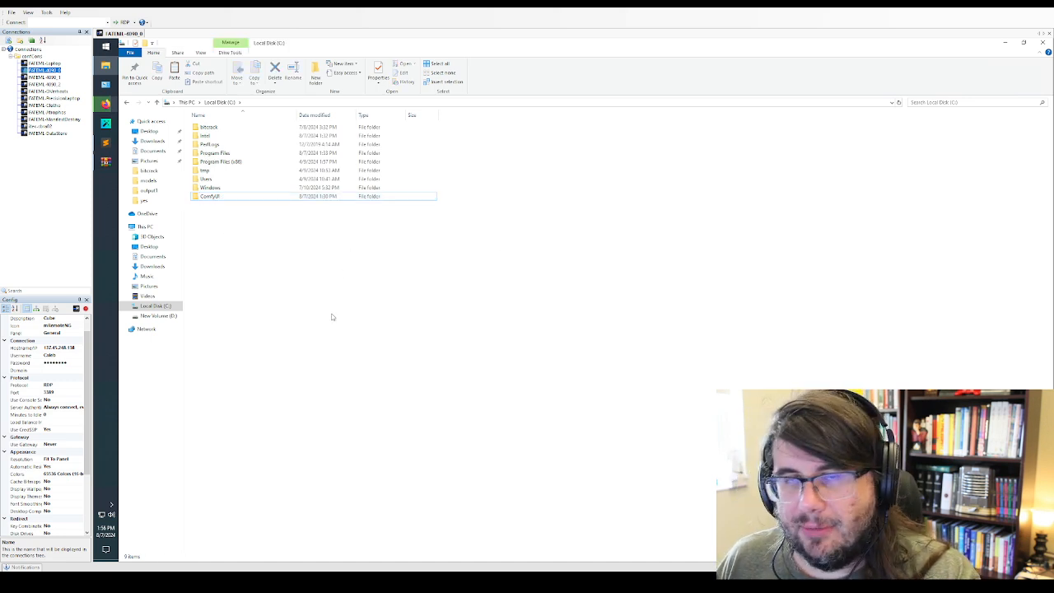
# Open a Command Prompt and move its window clear of the folder list on Local Disk (C:)
pyautogui.click(107, 48)
pyautogui.write('cmd')
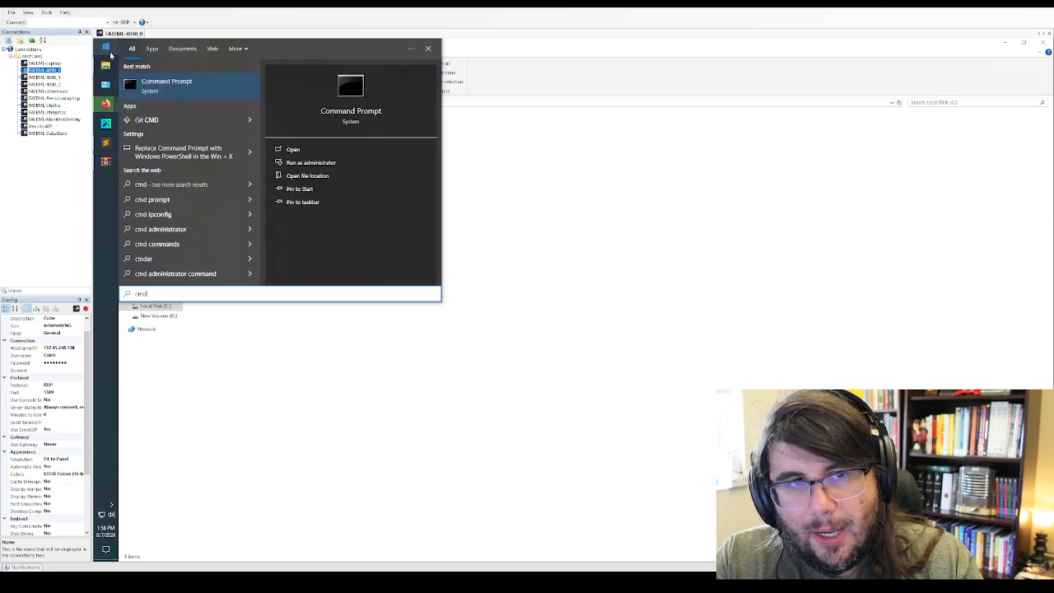
pyautogui.press('Return')
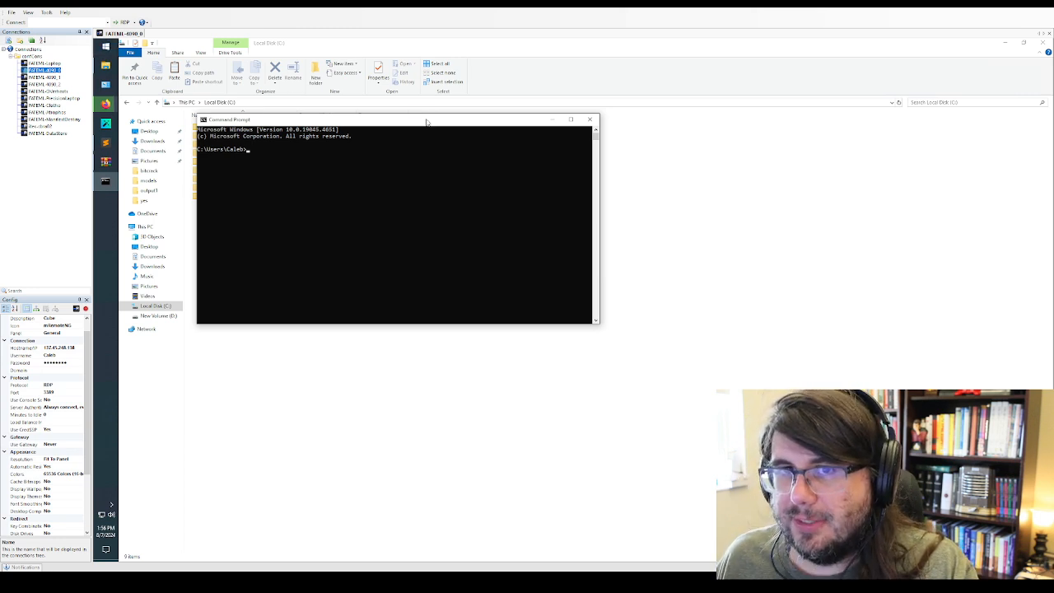
pyautogui.moveTo(426, 122); pyautogui.dragTo(495, 207)
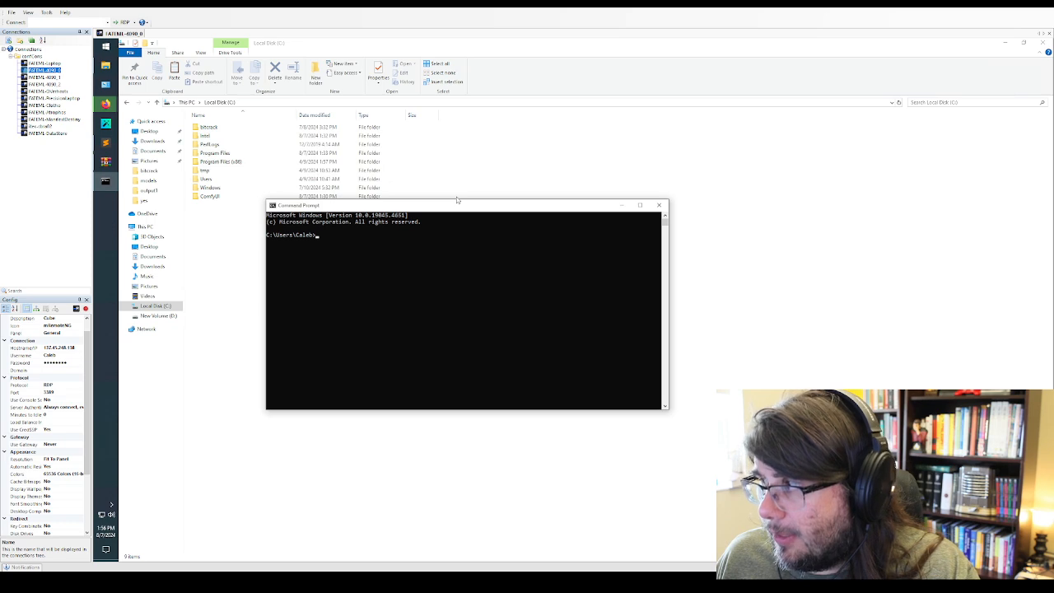
pyautogui.click(500, 324)
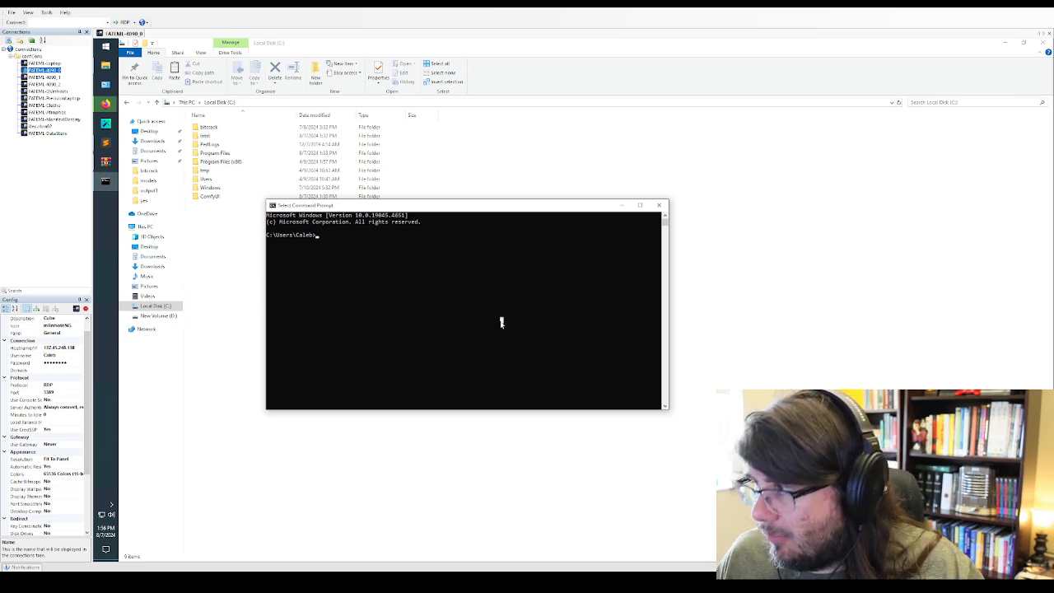
# Go up two directory levels to the root of C: by running cd.. twice
pyautogui.write('cd..')
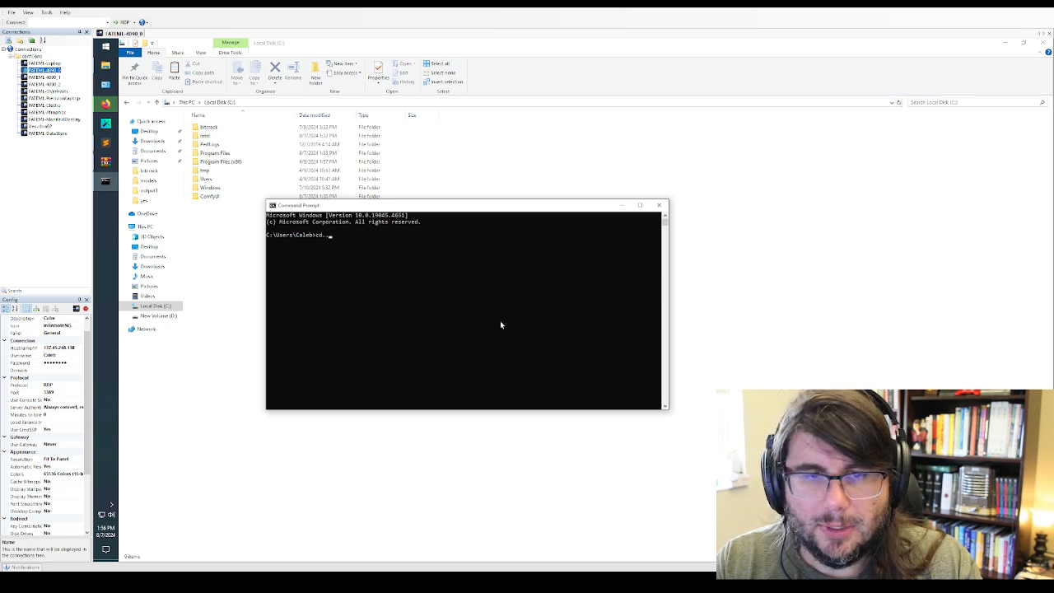
pyautogui.press('Return')
pyautogui.write('cd..')
pyautogui.press('Return')
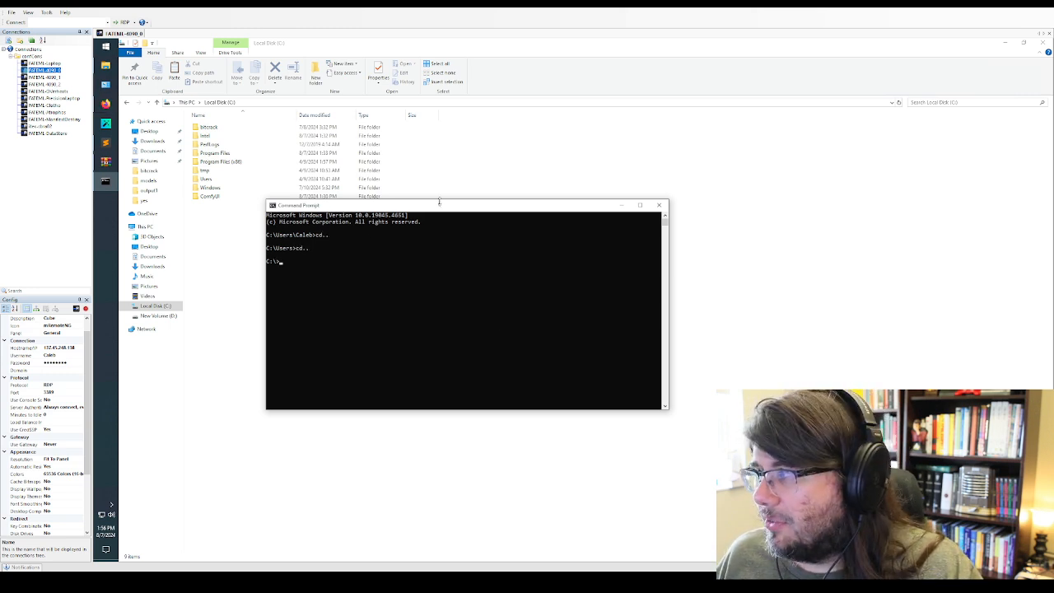
pyautogui.click(419, 282)
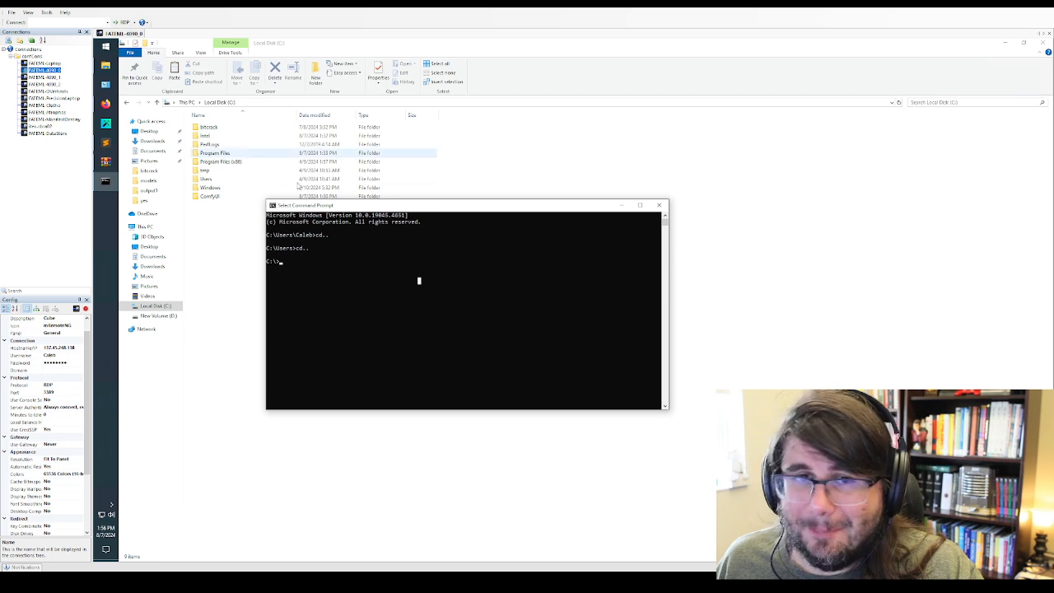
pyautogui.click(106, 50)
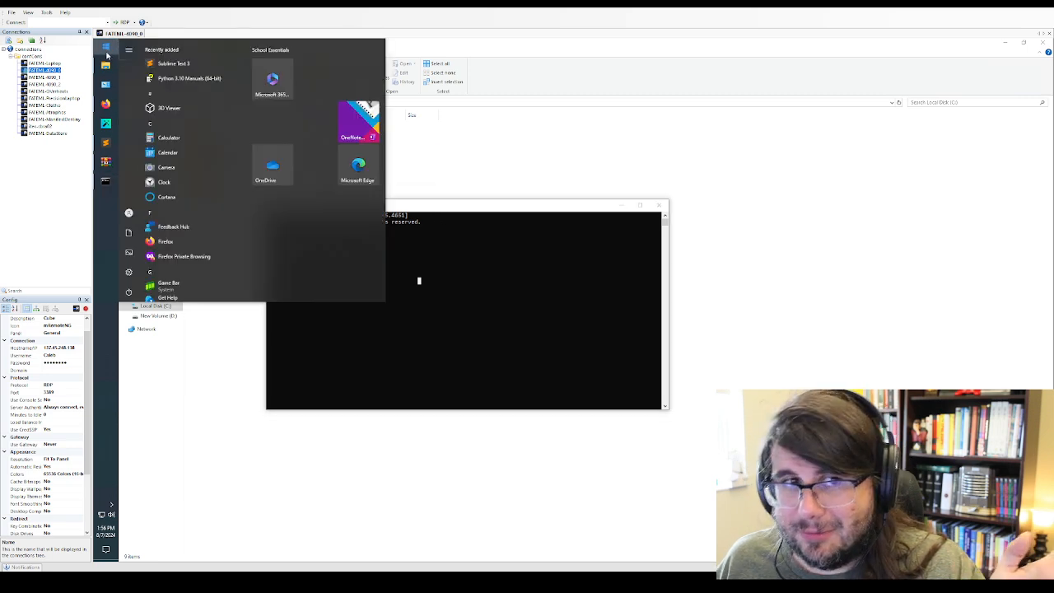
pyautogui.write('cmdf')
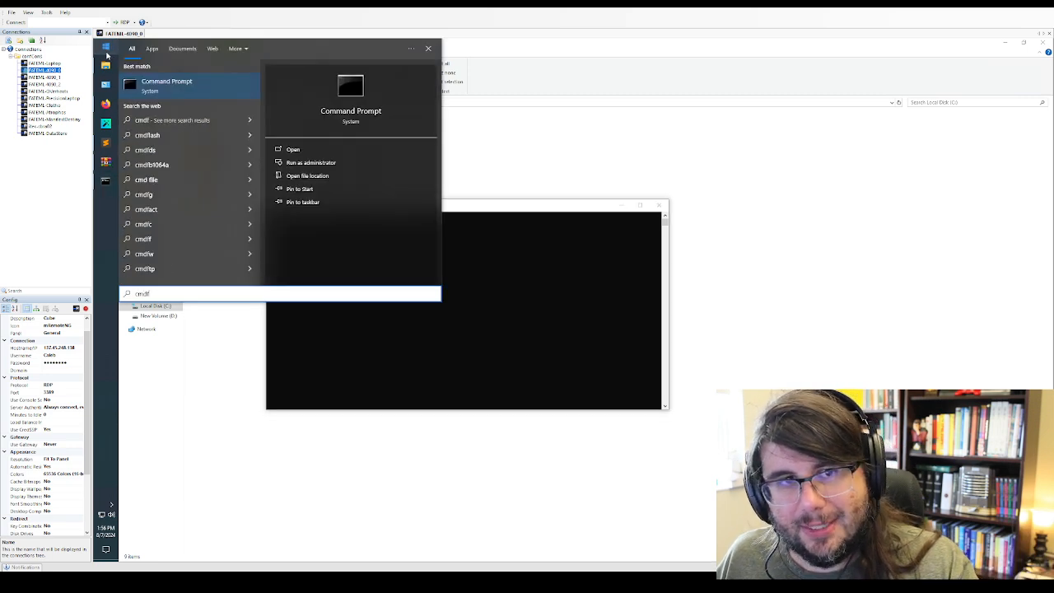
pyautogui.doubleClick(167, 293)
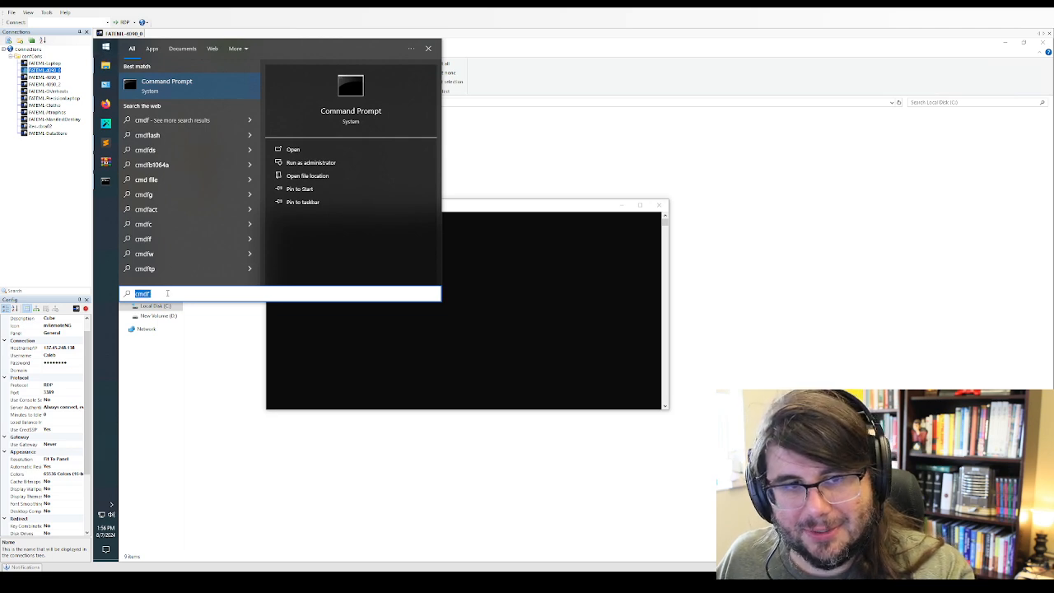
pyautogui.press('BackSpace')
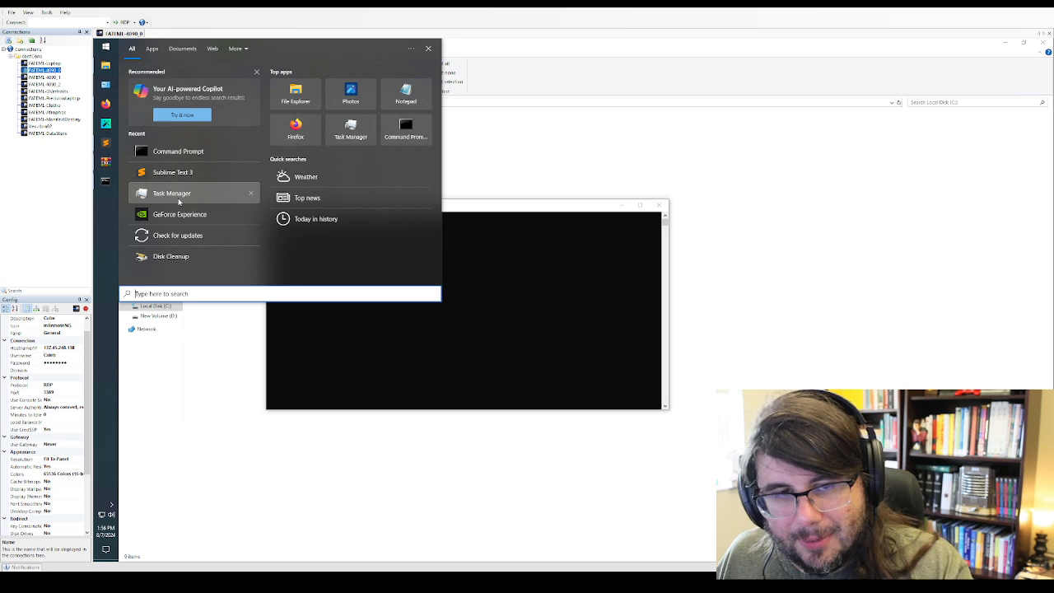
pyautogui.write('co')
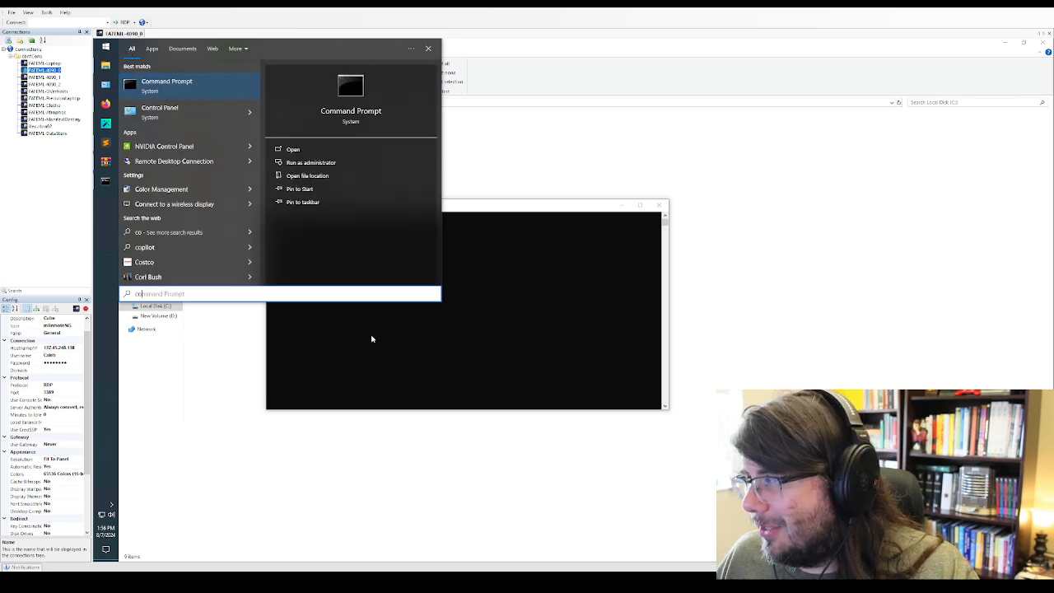
pyautogui.click(473, 352)
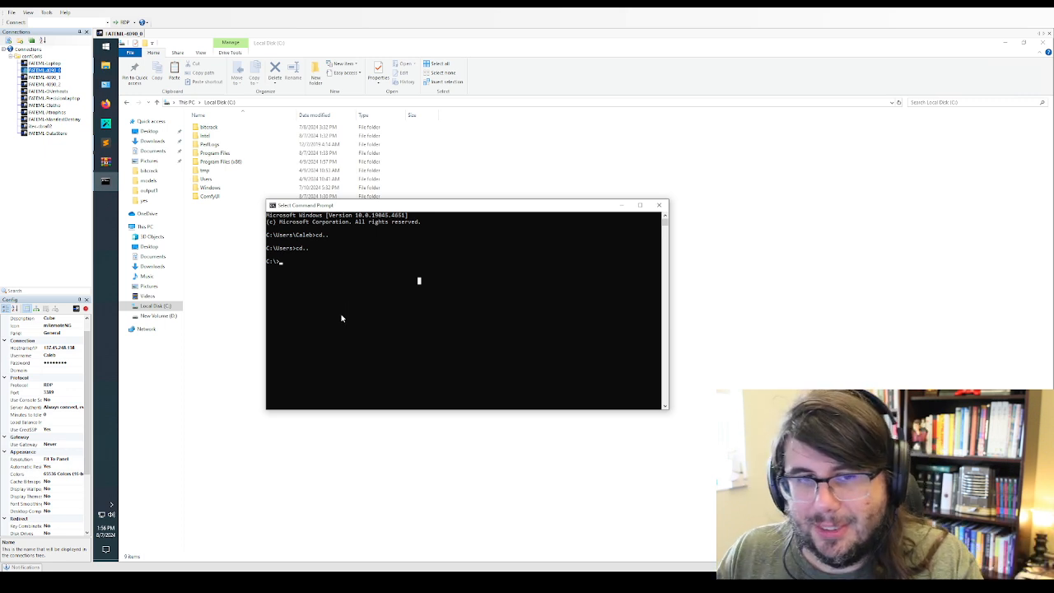
# Change the Command Prompt's working directory to the ComfyUI folder with cd comfyui
pyautogui.write('cd')
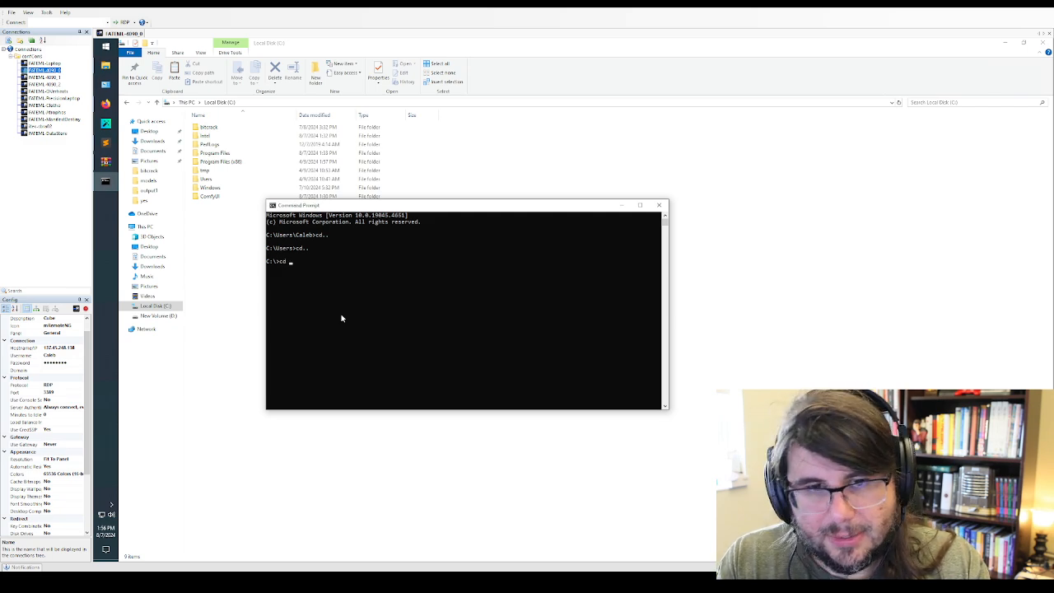
pyautogui.write(' co')
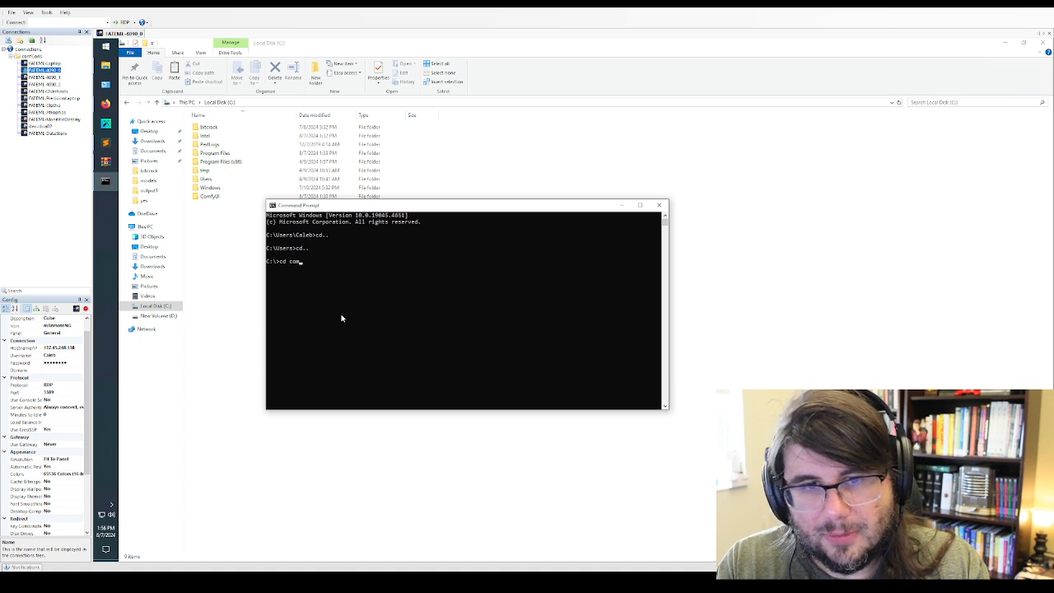
pyautogui.write('m')
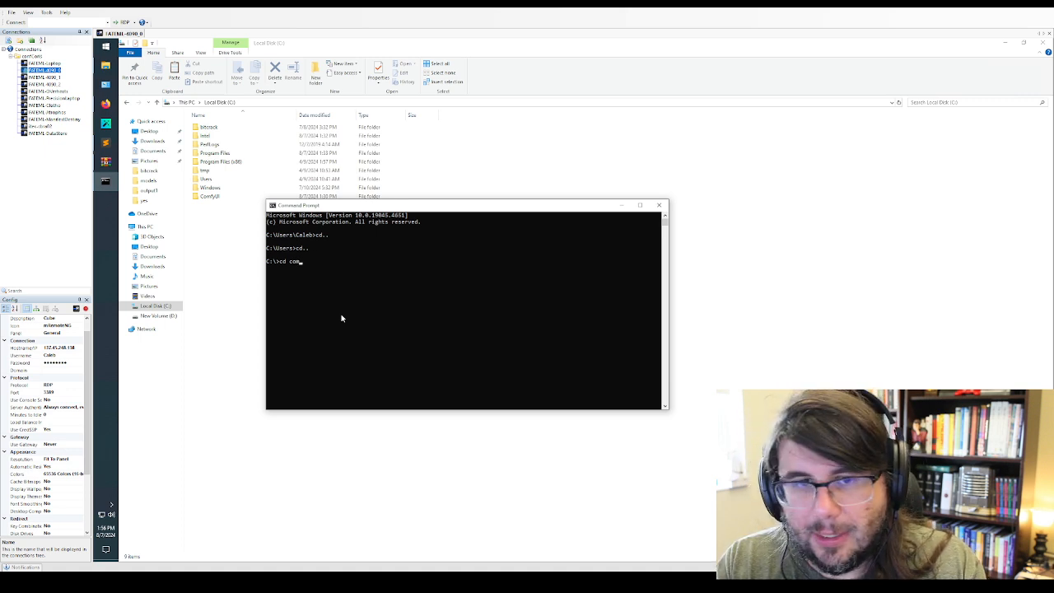
pyautogui.write('fyuio')
pyautogui.press('Return')
pyautogui.write('cd comfyui')
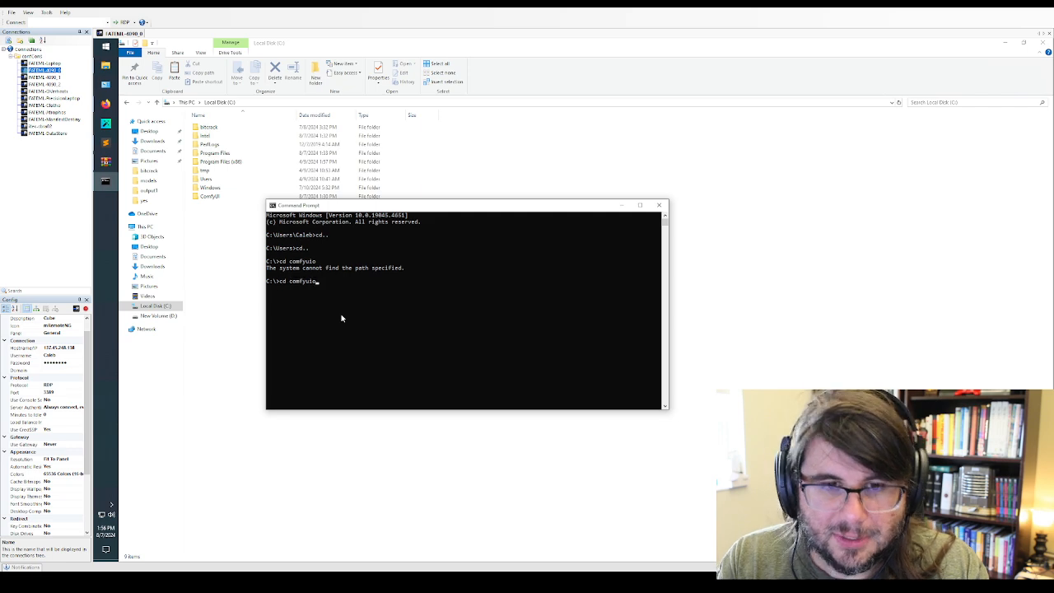
pyautogui.press('Return')
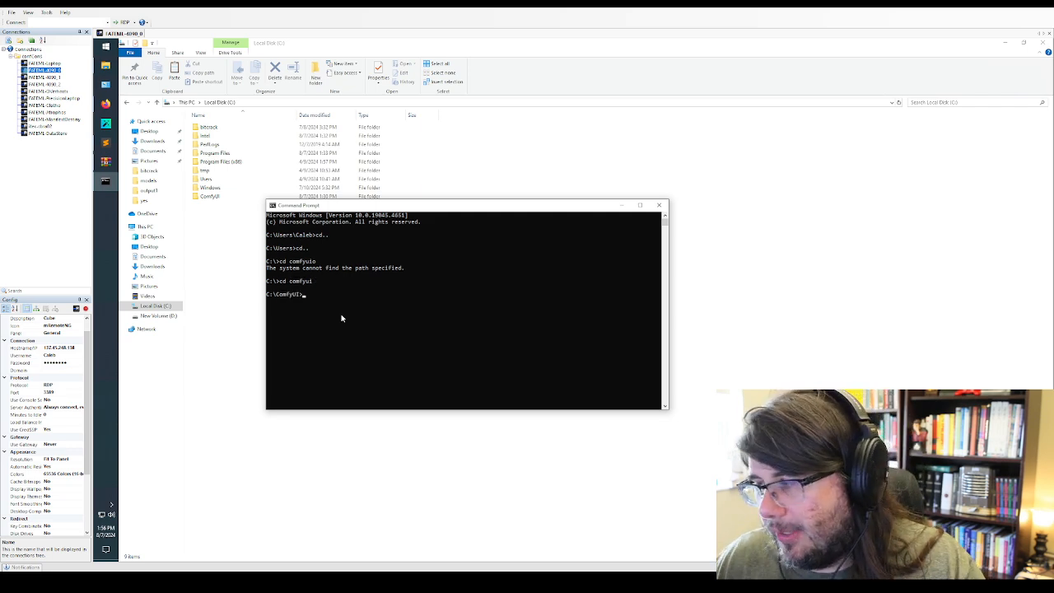
# List the ComfyUI folder's contents with dir and move the Command Prompt window below the folder list
pyautogui.write('dir')
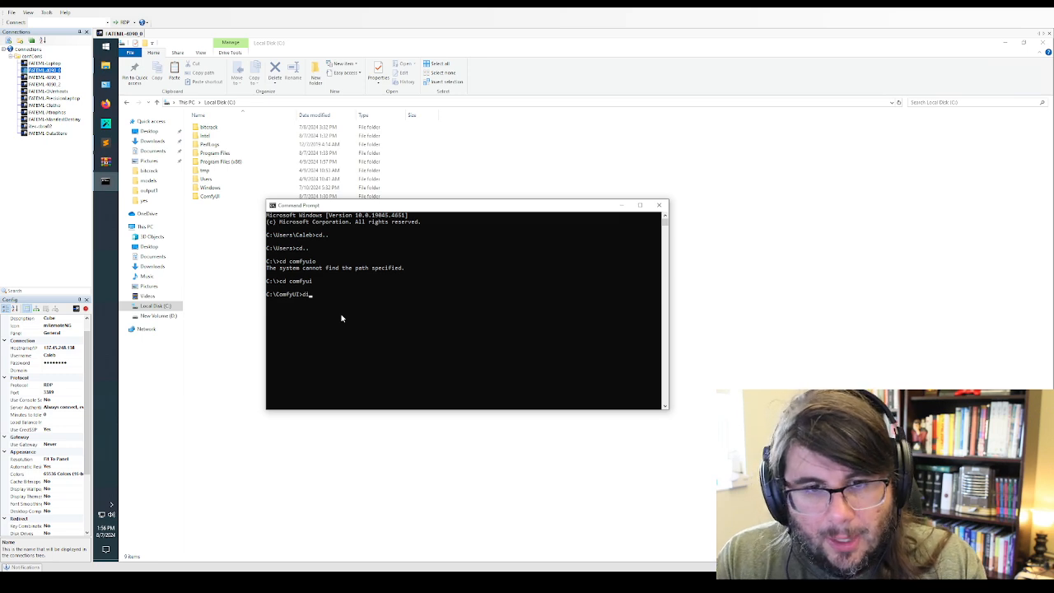
pyautogui.press('Return')
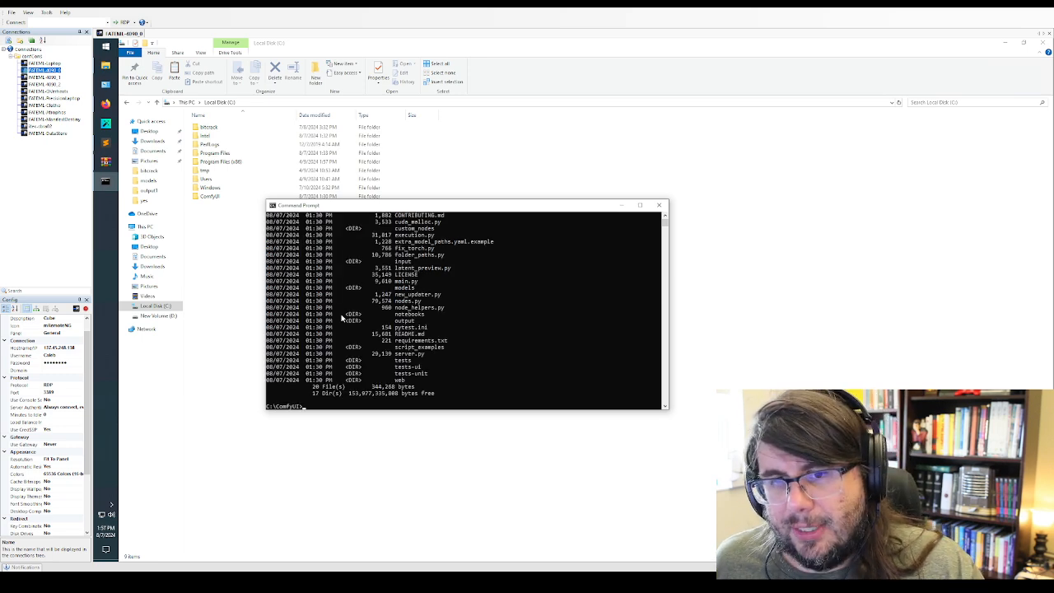
pyautogui.moveTo(528, 208); pyautogui.dragTo(476, 255)
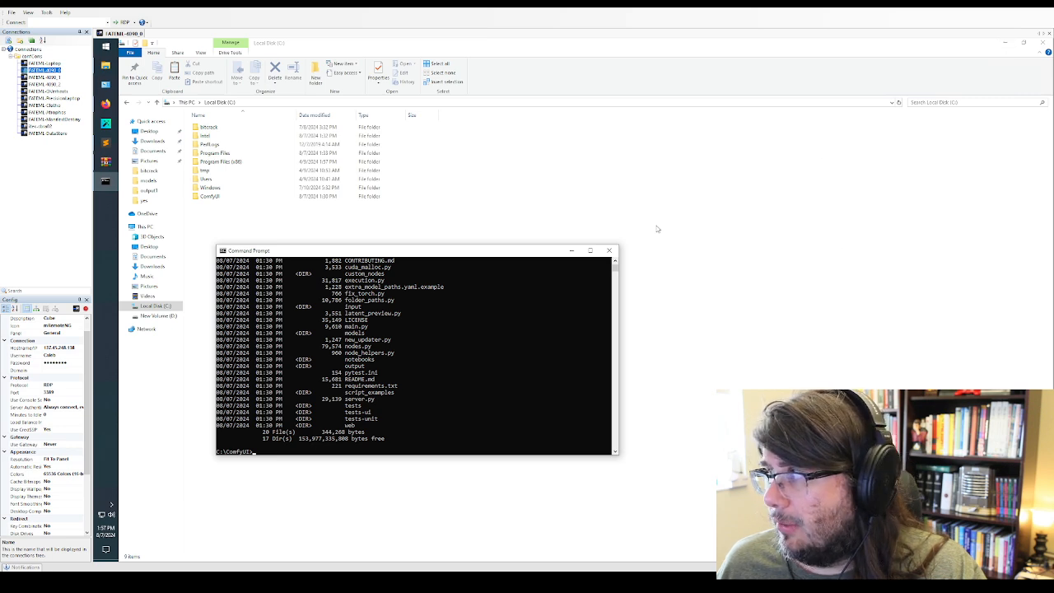
# Switch to Firefox and examine the ComfyUI README's installation instructions, especially the stable PyTorch command for NVIDIA GPUs and the troubleshooting section
pyautogui.click(106, 103)
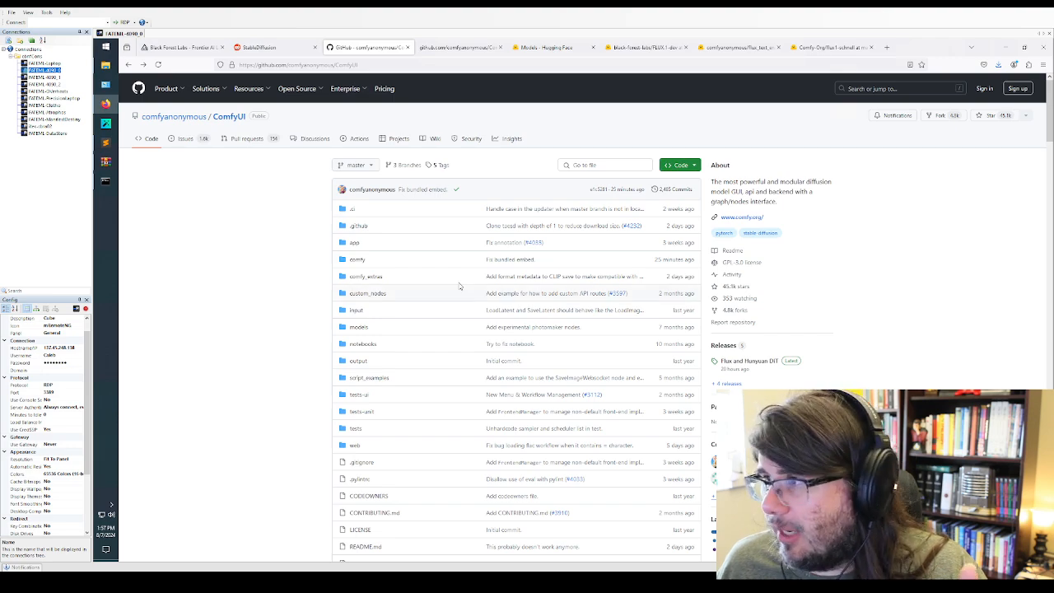
pyautogui.scroll(-8, 392, 287)
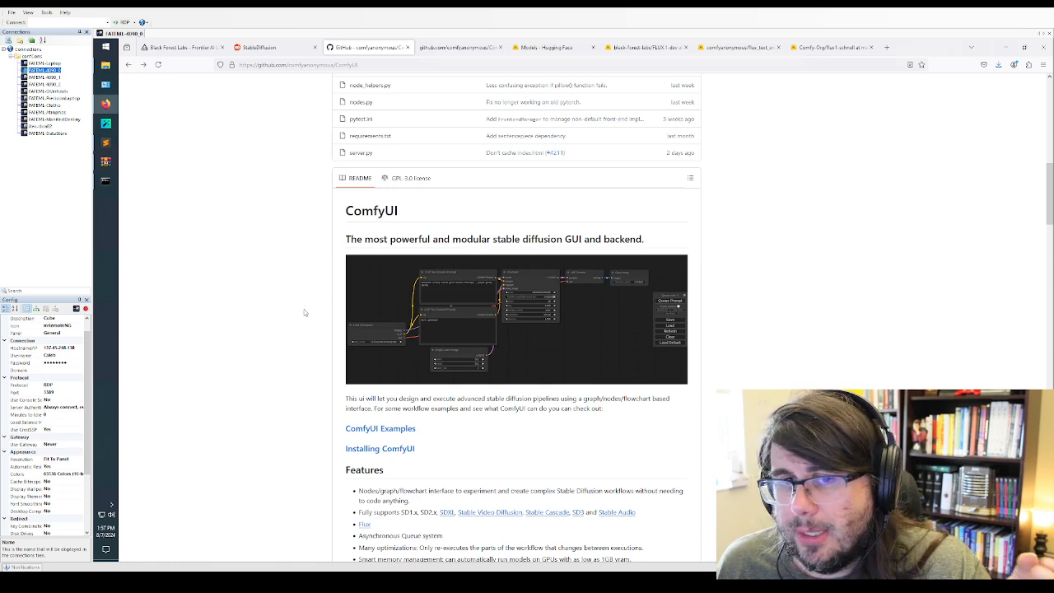
pyautogui.scroll(-3, 303, 311)
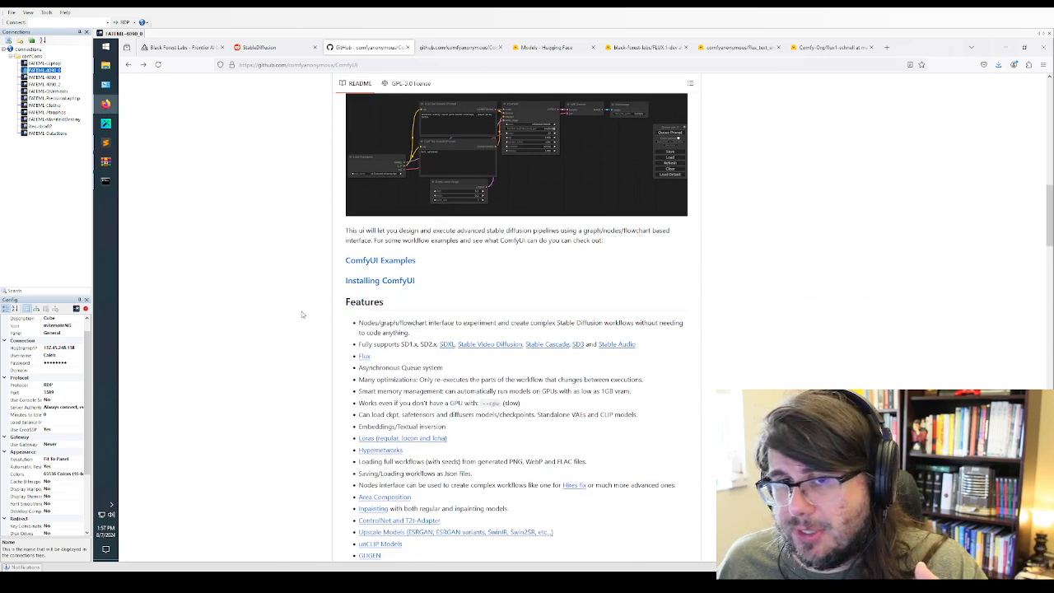
pyautogui.scroll(-15, 302, 314)
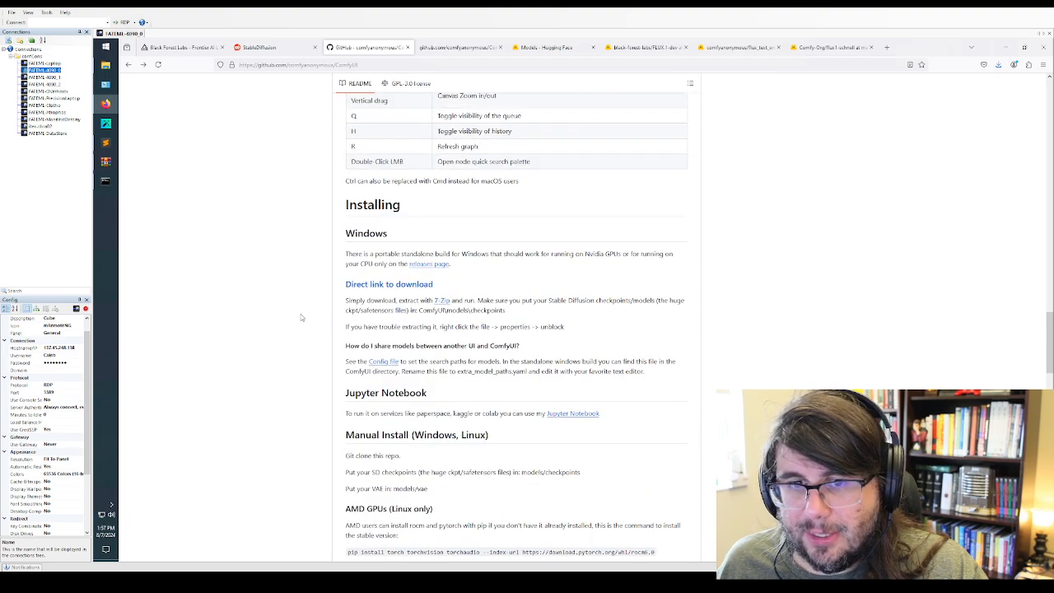
pyautogui.scroll(-2, 302, 318)
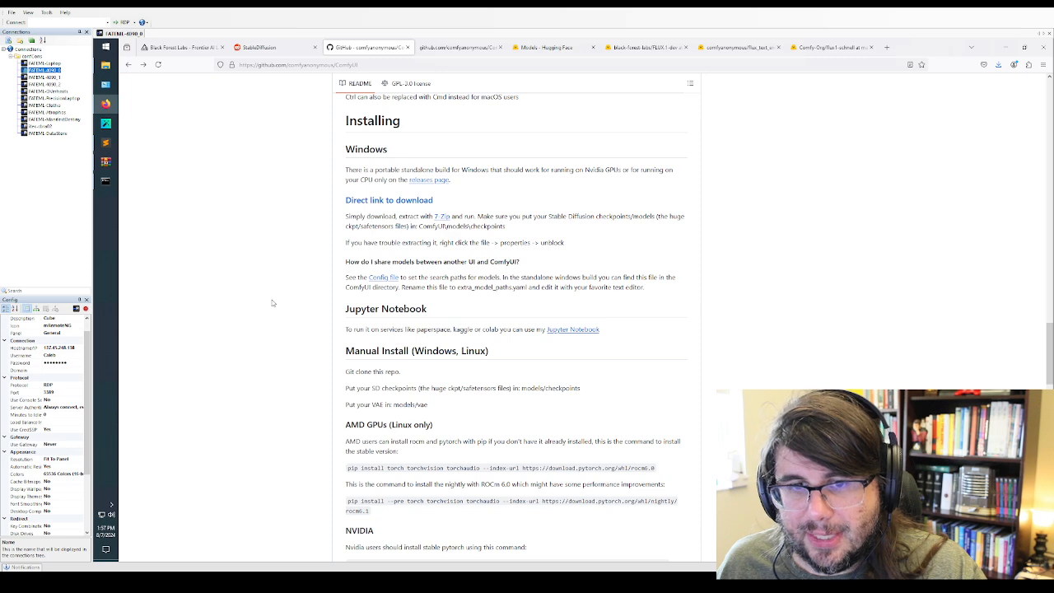
pyautogui.scroll(-2, 297, 230)
pyautogui.scroll(3, 321, 149)
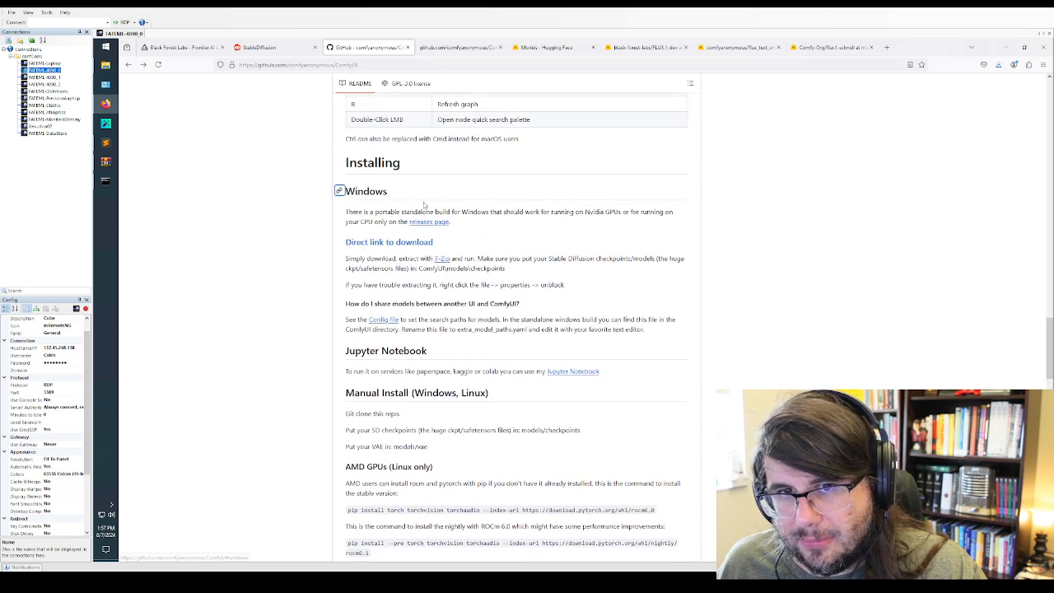
pyautogui.scroll(-6, 280, 289)
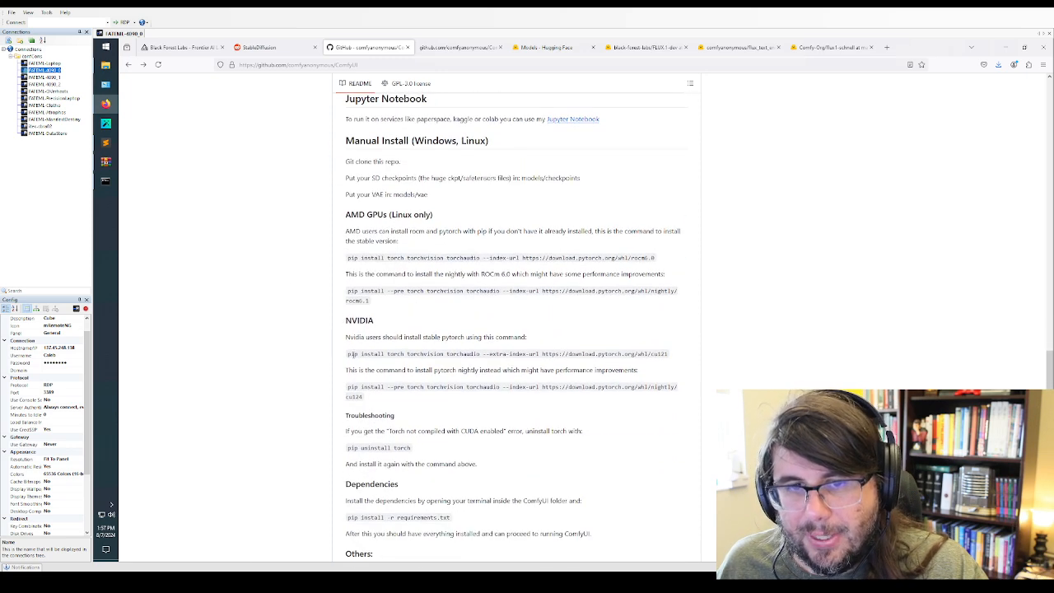
pyautogui.moveTo(347, 354); pyautogui.dragTo(669, 356)
pyautogui.click(637, 354)
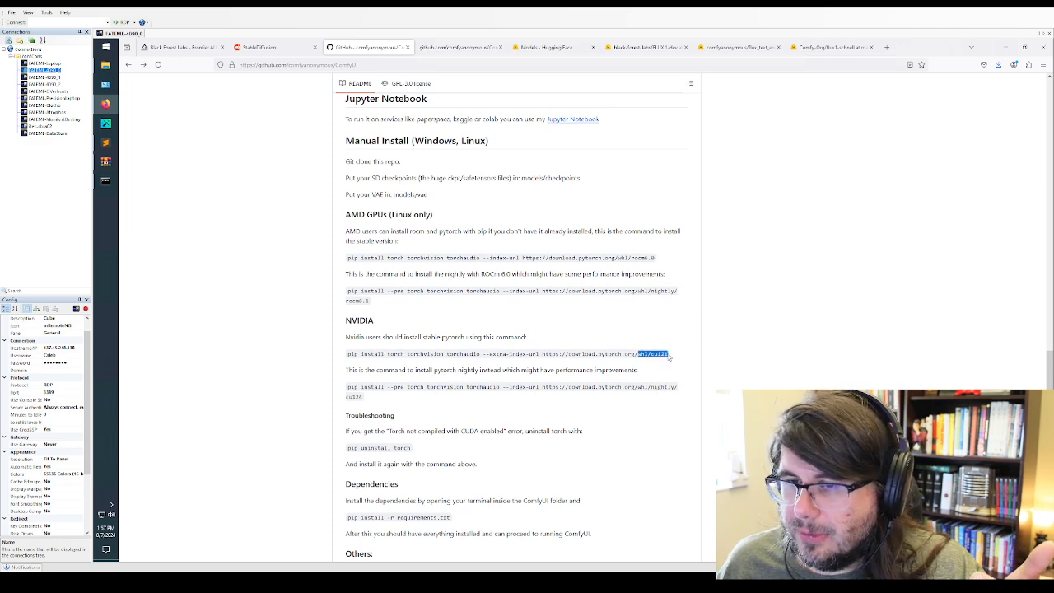
pyautogui.click(428, 433)
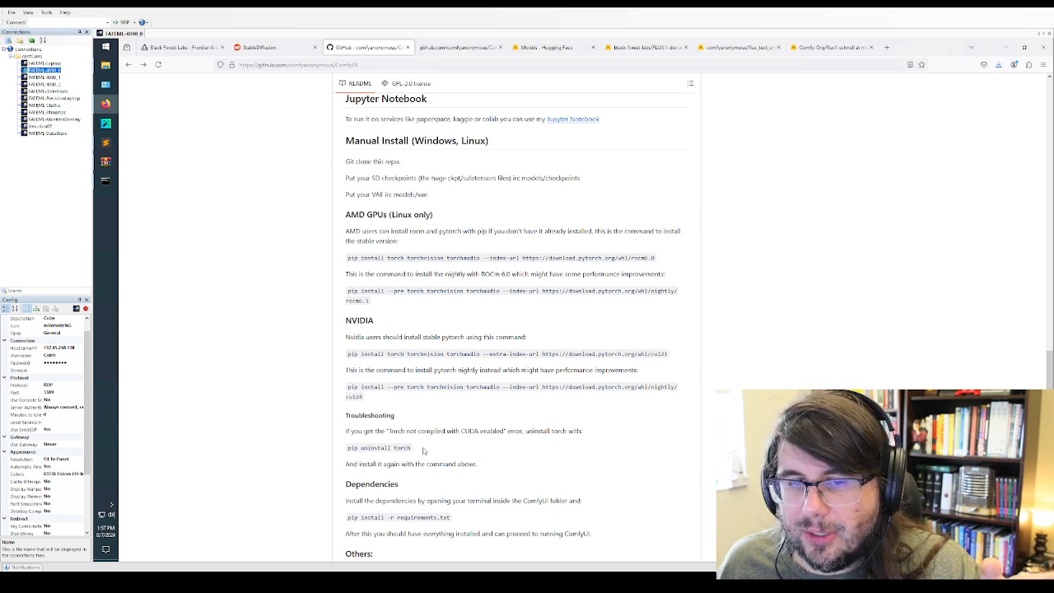
# Copy pip uninstall torch from the README, run it in the Command Prompt, confirm the removal with y, and move the window aside
pyautogui.moveTo(412, 449); pyautogui.dragTo(347, 450)
pyautogui.hotkey('ctrl', 'c')
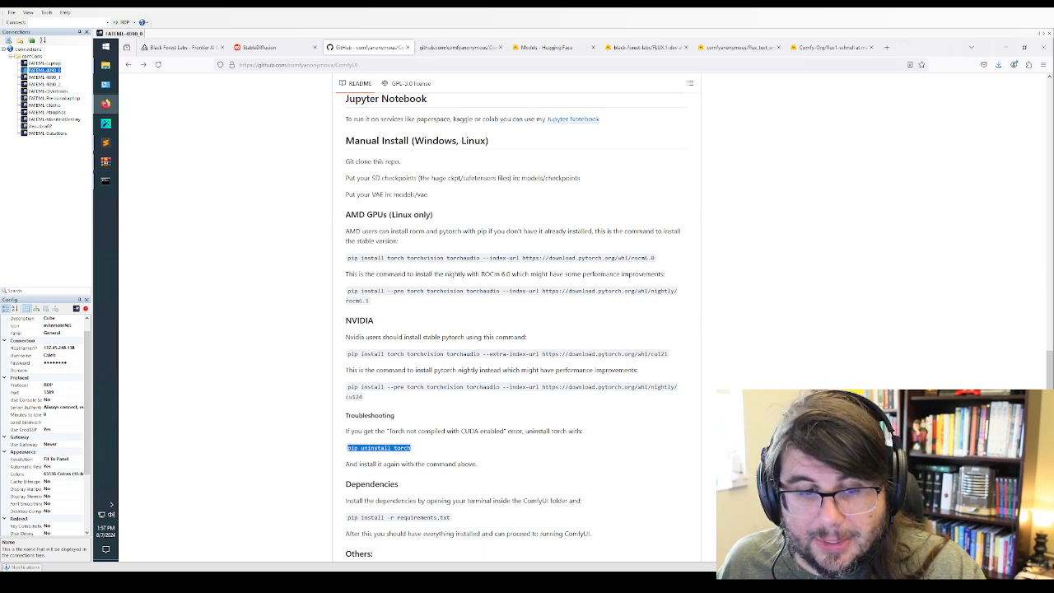
pyautogui.click(105, 182)
pyautogui.rightClick(438, 357)
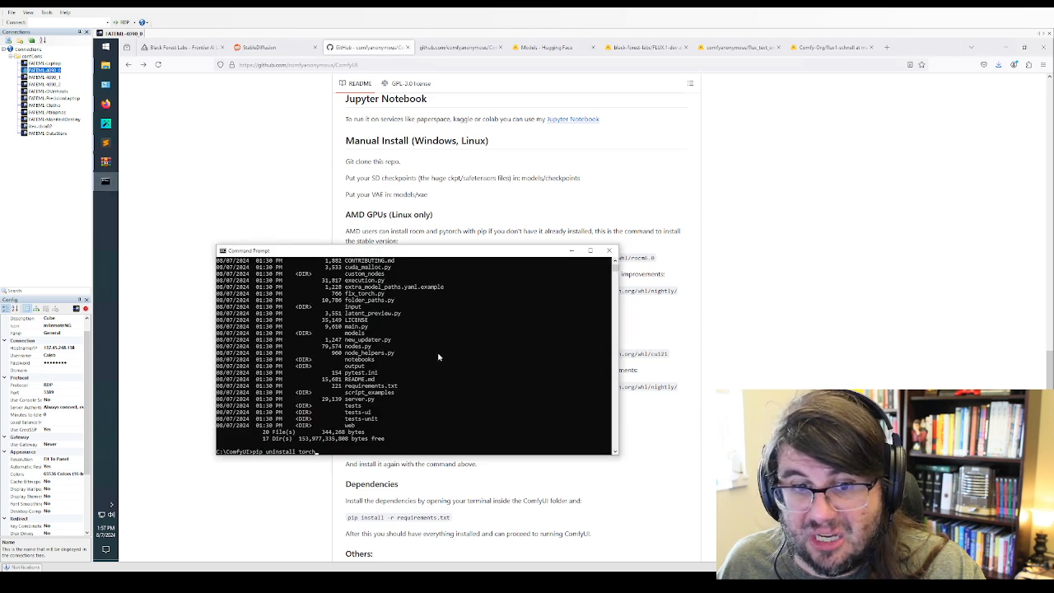
pyautogui.press('Return')
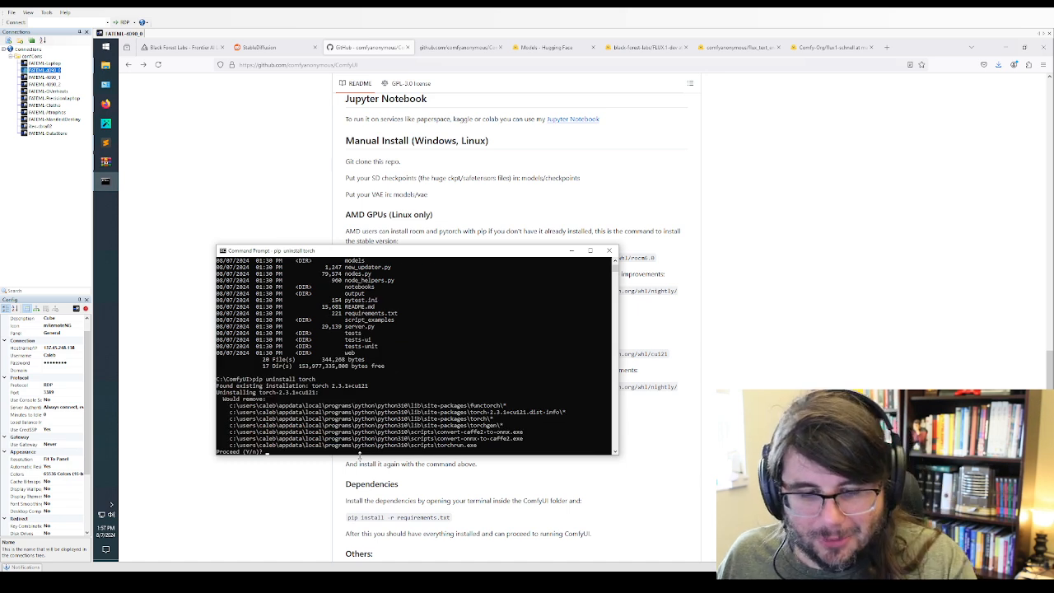
pyautogui.press('Return')
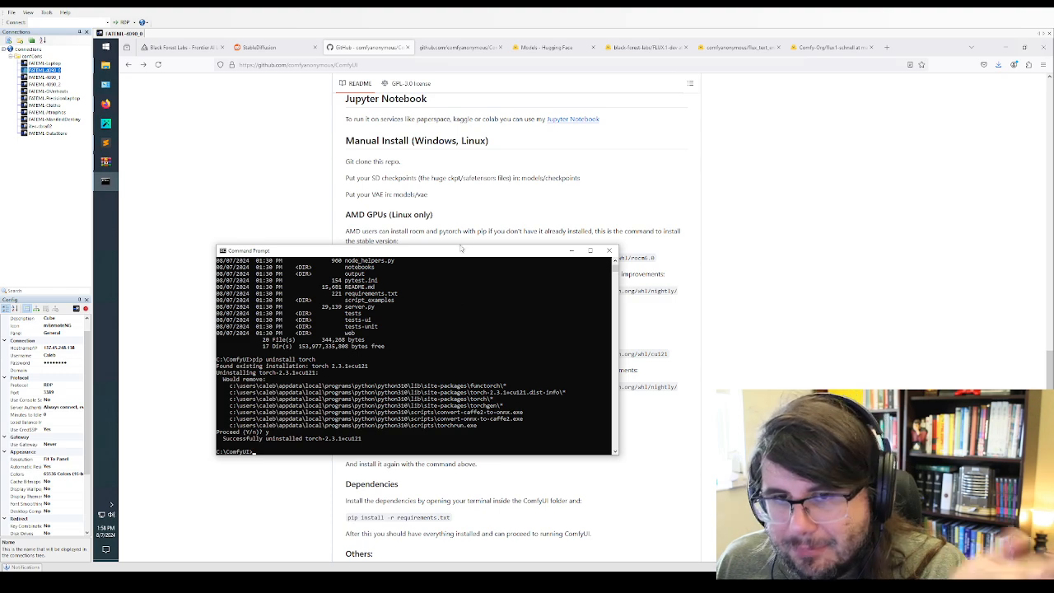
pyautogui.moveTo(461, 250); pyautogui.dragTo(768, 207)
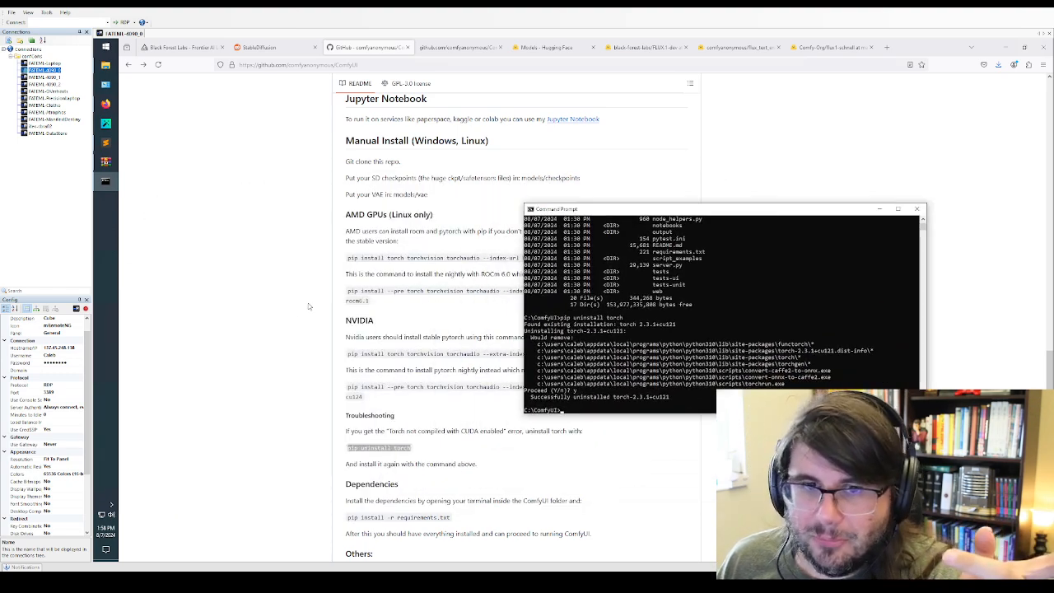
# Copy the stable PyTorch install command with the cu121 index URL from the NVIDIA section of the README
pyautogui.click(383, 318)
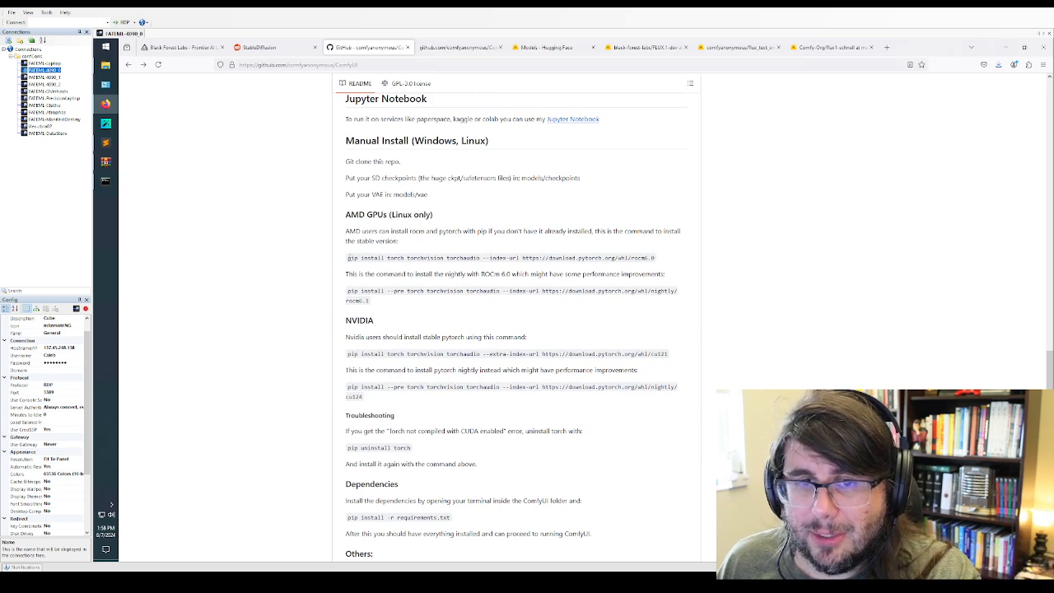
pyautogui.moveTo(346, 260); pyautogui.dragTo(665, 261)
pyautogui.click(435, 286)
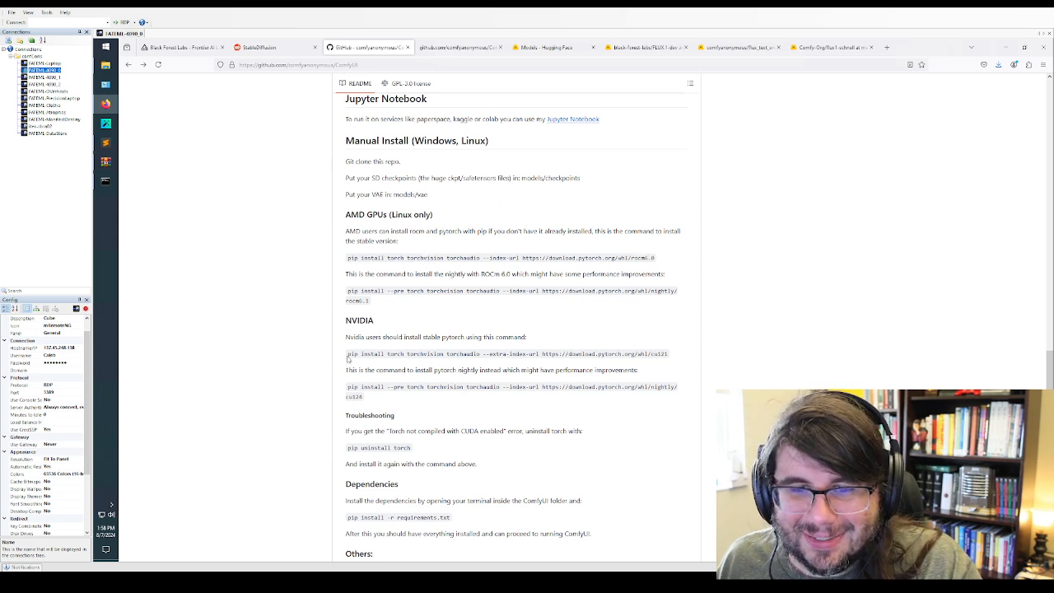
pyautogui.moveTo(349, 354); pyautogui.dragTo(671, 353)
pyautogui.hotkey('ctrl', 'c')
pyautogui.click(375, 367)
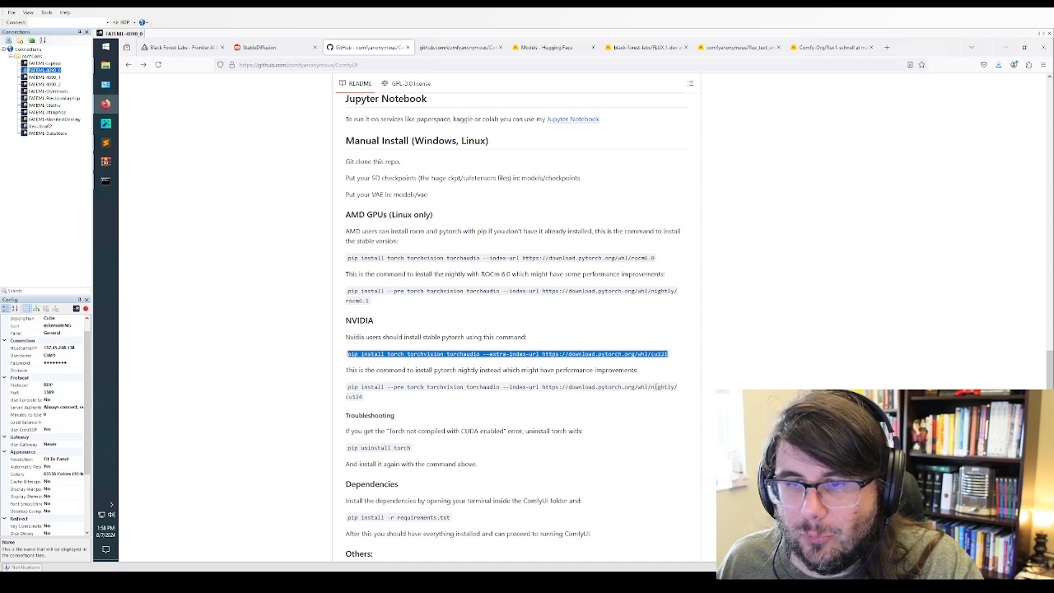
# Run the copied pip install torch torchvision torchaudio command in the Command Prompt and move its window over the README
pyautogui.click(105, 181)
pyautogui.rightClick(591, 295)
pyautogui.press('Return')
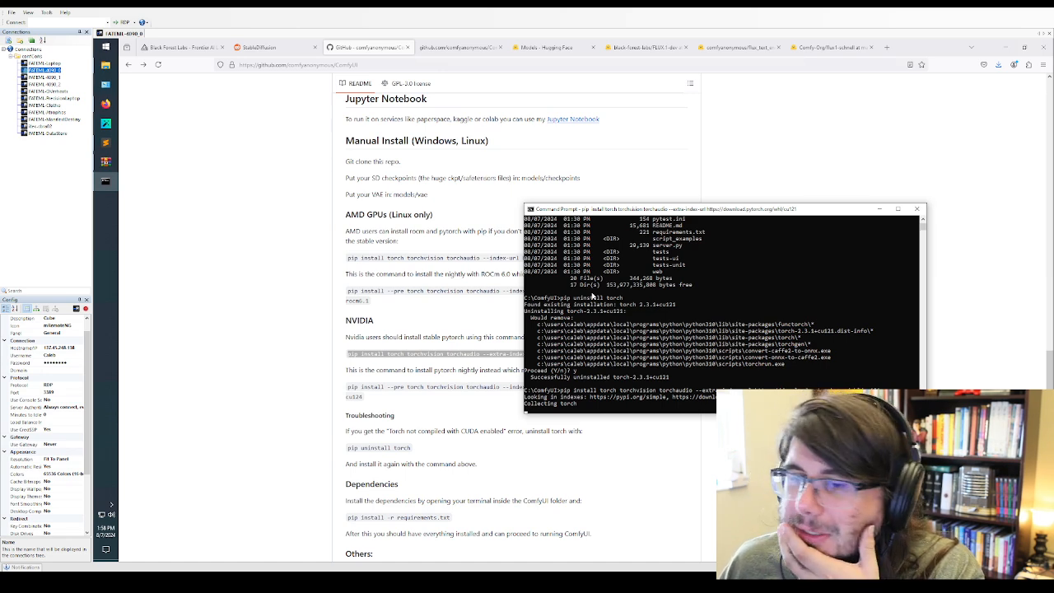
pyautogui.moveTo(708, 213); pyautogui.dragTo(379, 185)
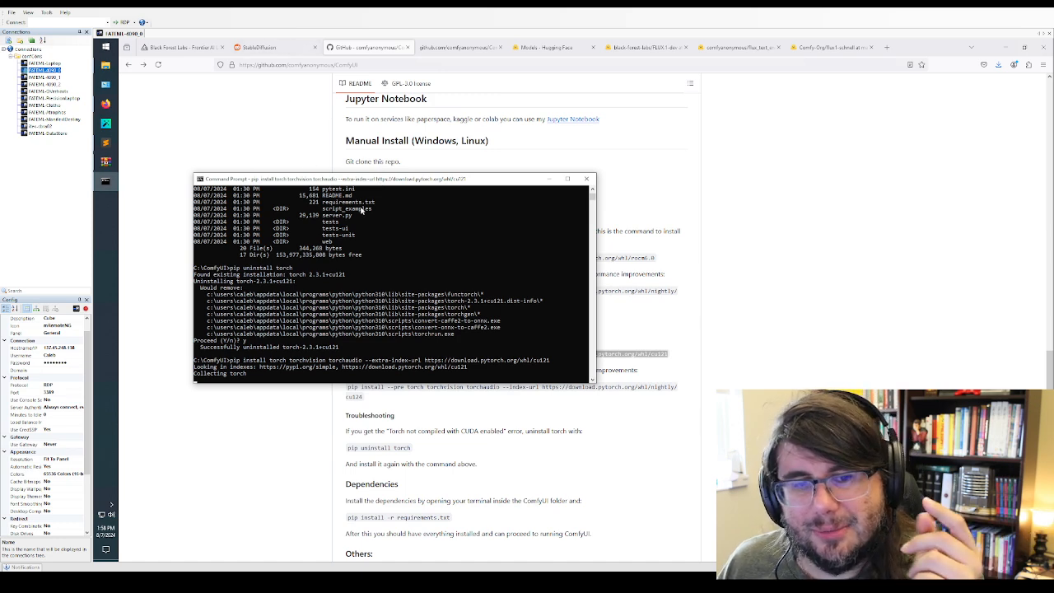
pyautogui.click(346, 228)
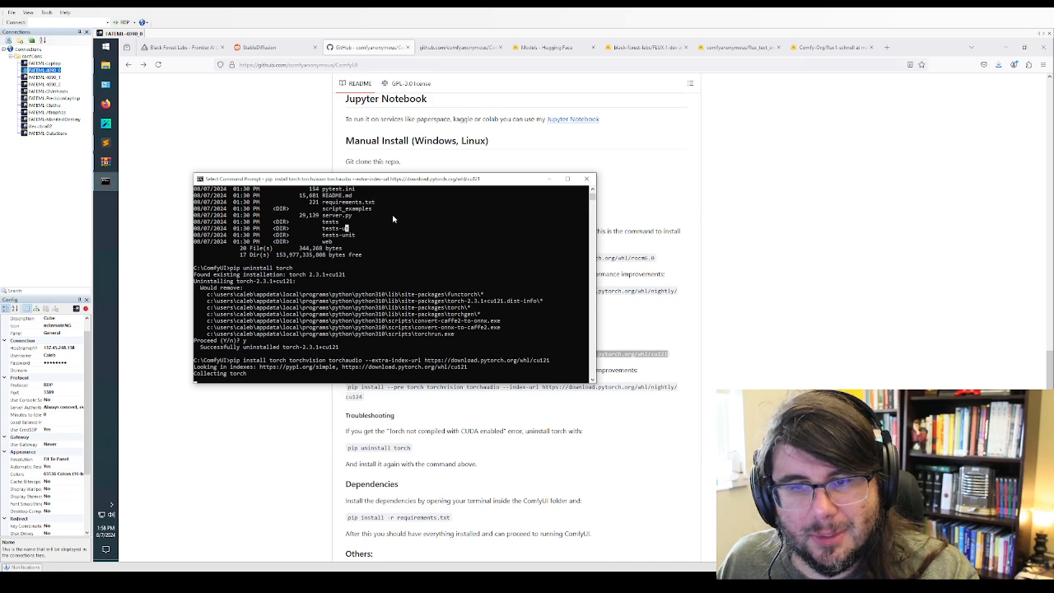
pyautogui.press('Escape')
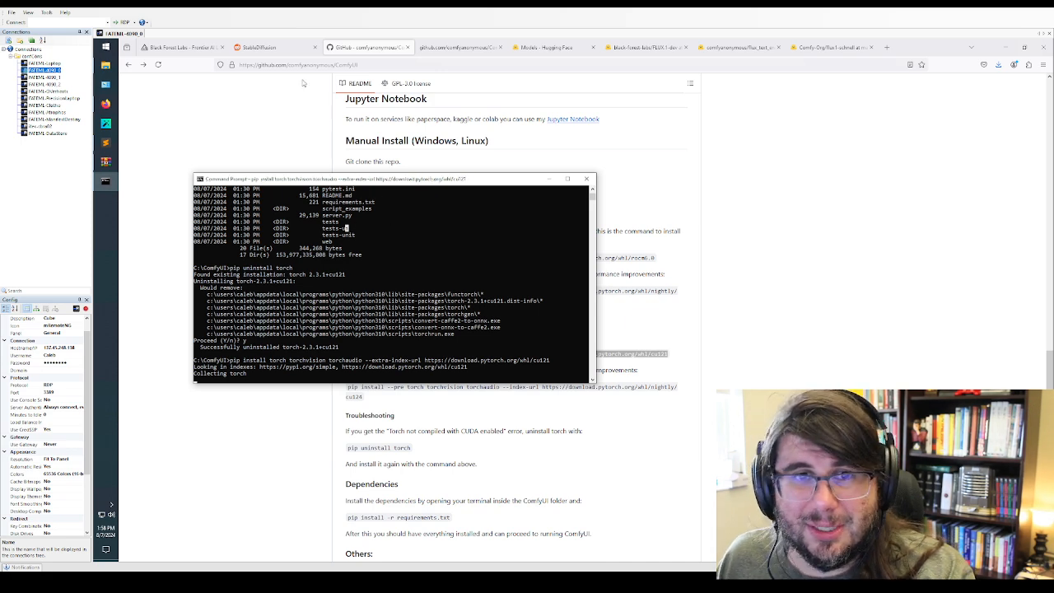
# Reload the StableDiffusion subreddit and expand the image preview of the Flux Female Ethnicities Comparison post
pyautogui.click(274, 48)
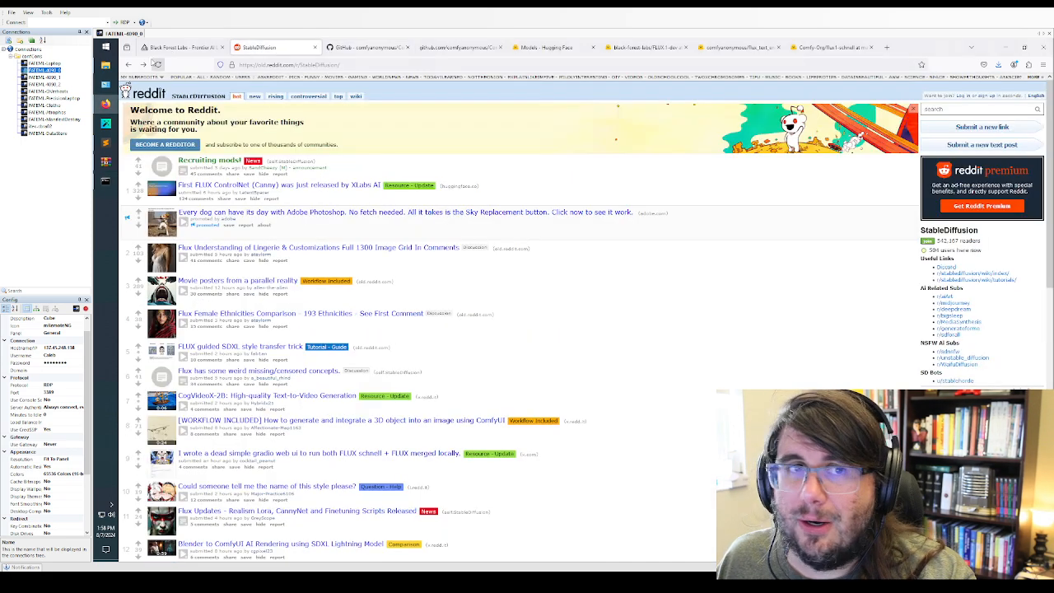
pyautogui.click(159, 65)
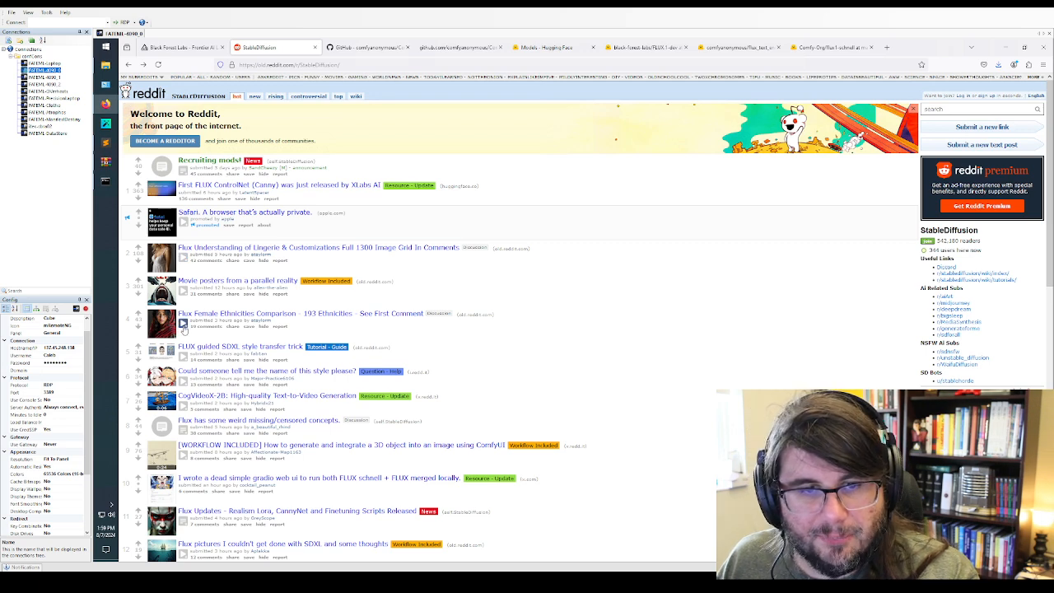
pyautogui.click(184, 326)
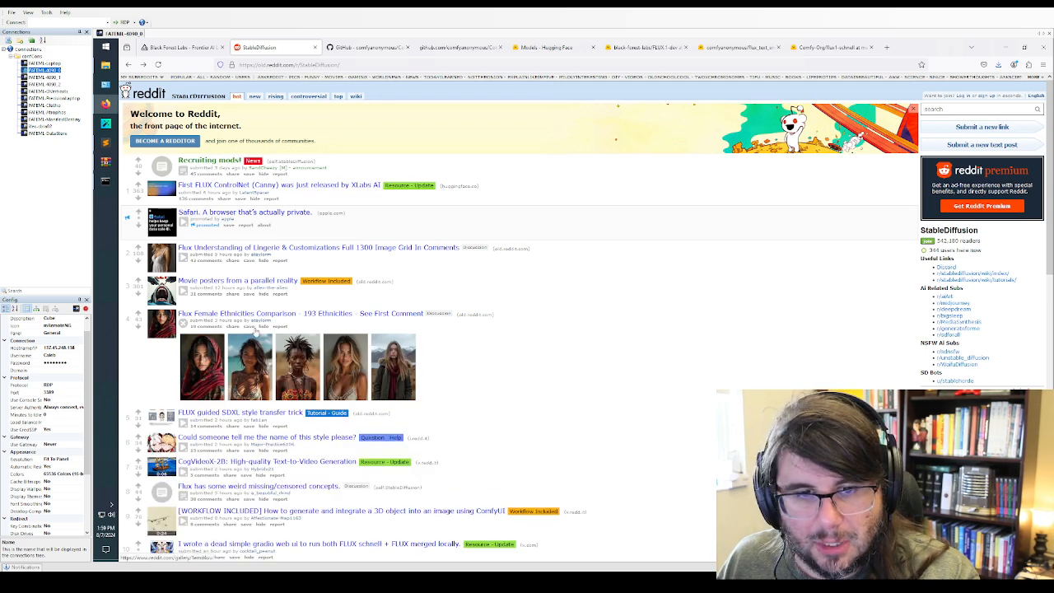
pyautogui.scroll(-3, 247, 297)
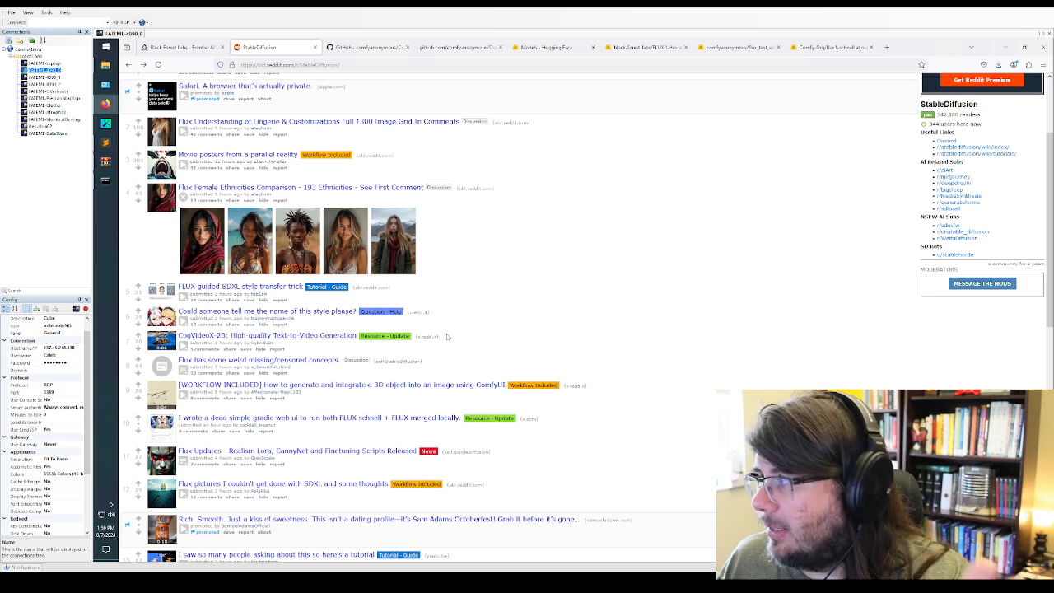
pyautogui.scroll(3, 494, 333)
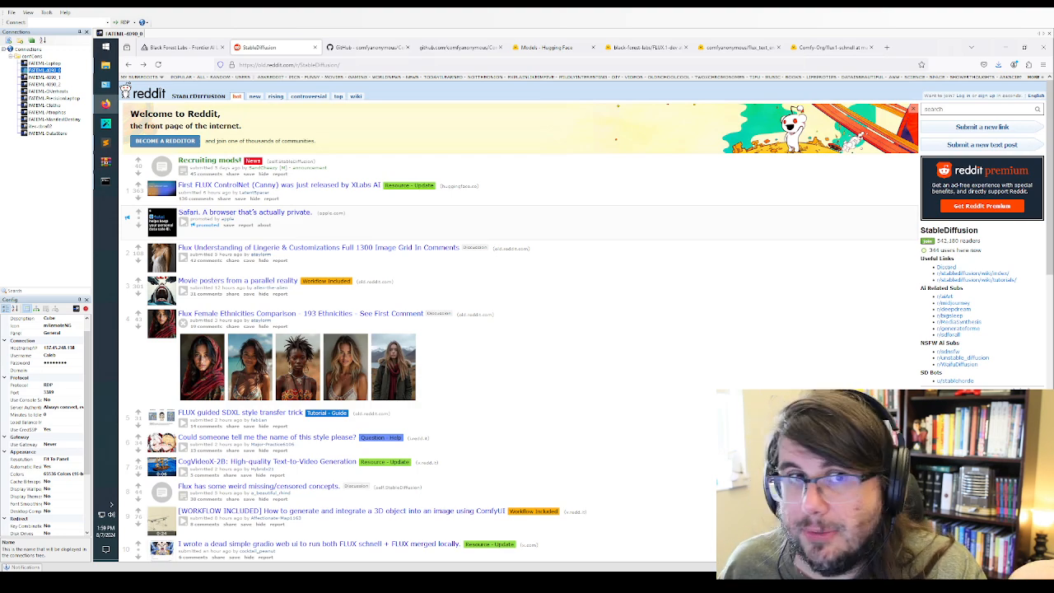
# Check the PyTorch installation's progress in the Command Prompt, move its window aside, and skim the StableDiffusion post list
pyautogui.click(106, 183)
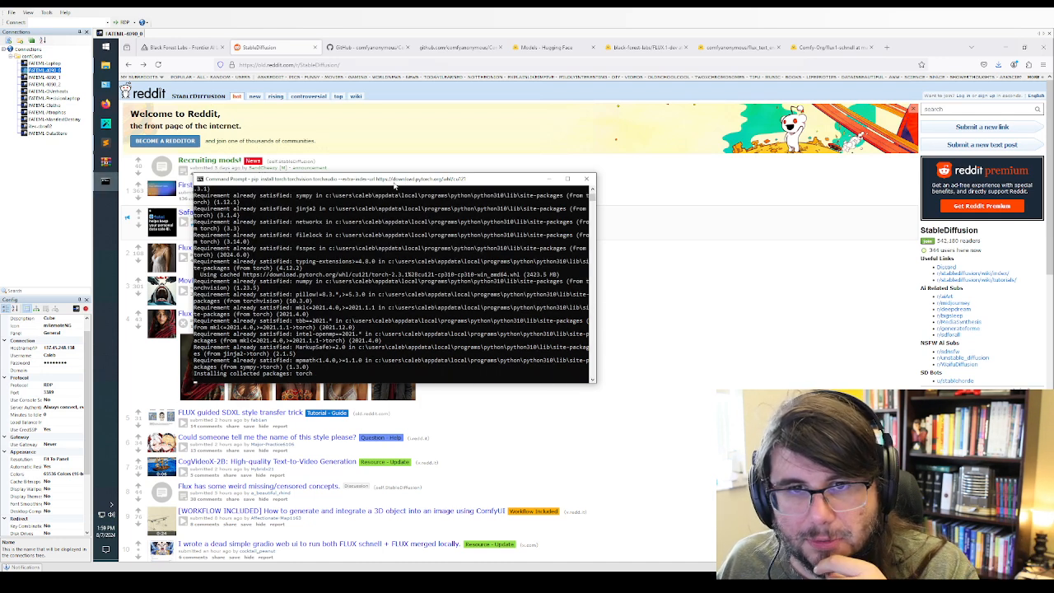
pyautogui.moveTo(394, 187); pyautogui.dragTo(765, 208)
pyautogui.click(474, 415)
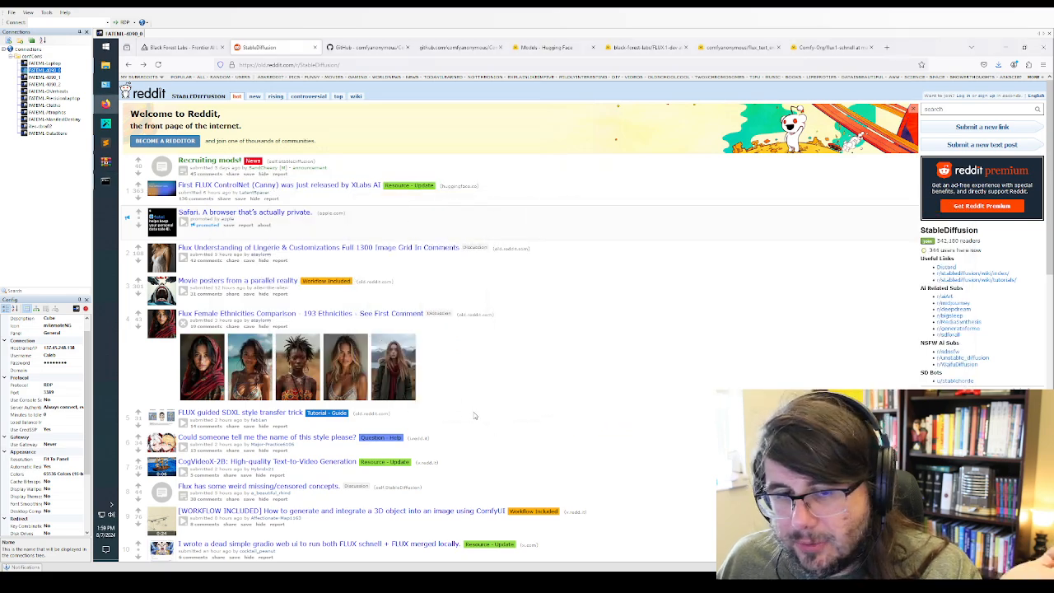
pyautogui.scroll(-3, 474, 416)
pyautogui.scroll(-2, 474, 415)
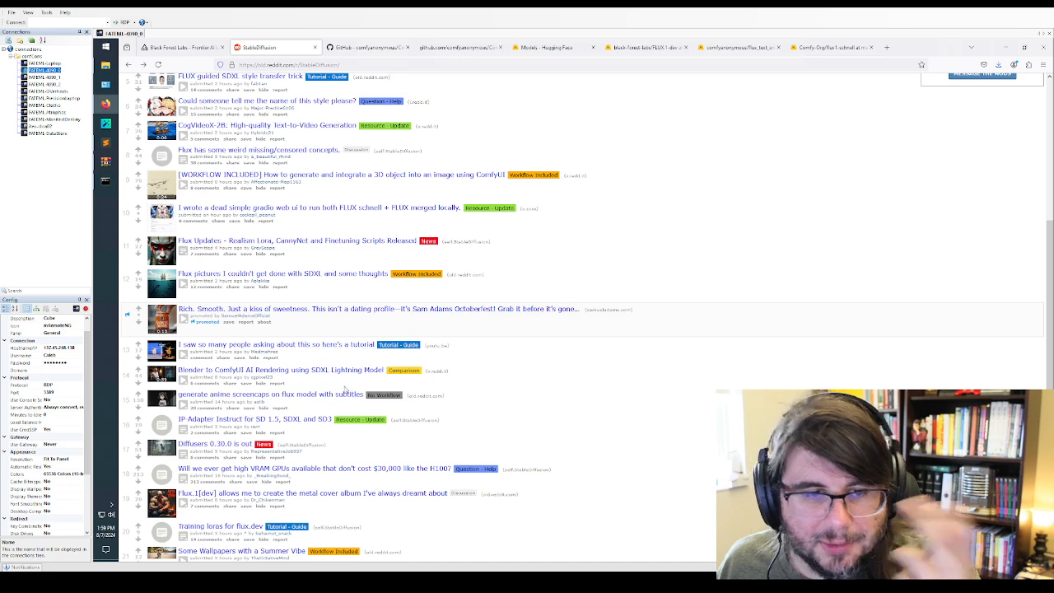
pyautogui.scroll(-1, 344, 387)
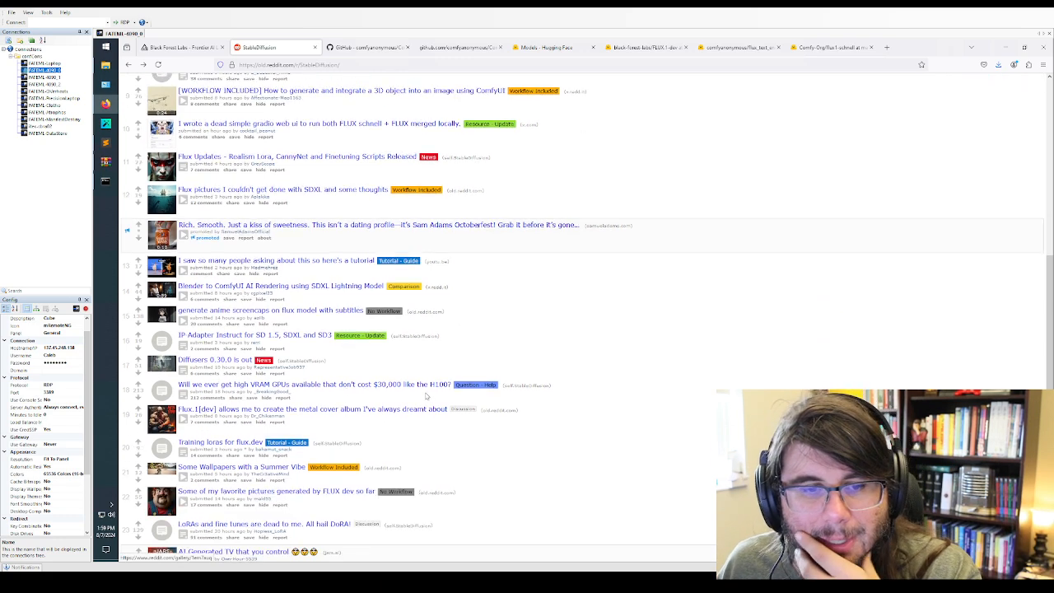
# Examine the pip install output, highlighting the size of the cached torch package, and return to browsing the StableDiffusion posts
pyautogui.click(105, 181)
pyautogui.rightClick(722, 300)
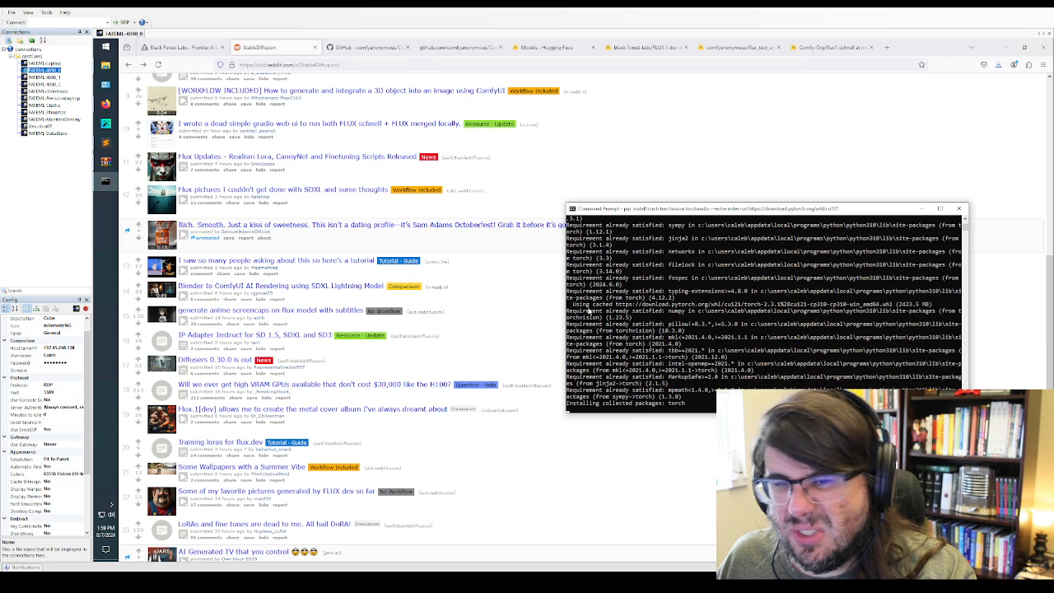
pyautogui.scroll(2, 598, 320)
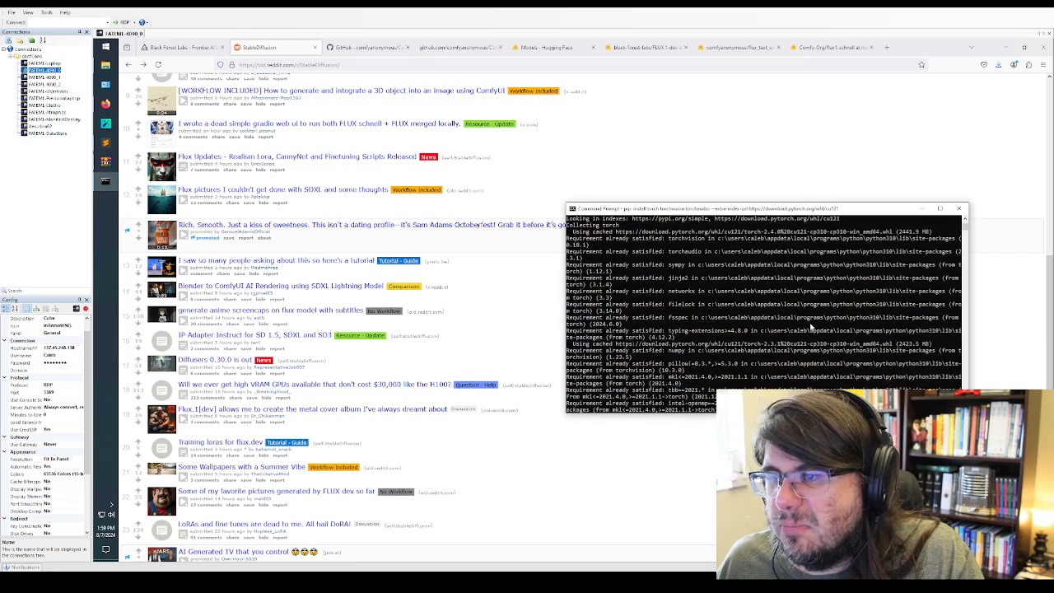
pyautogui.moveTo(893, 347); pyautogui.dragTo(932, 344)
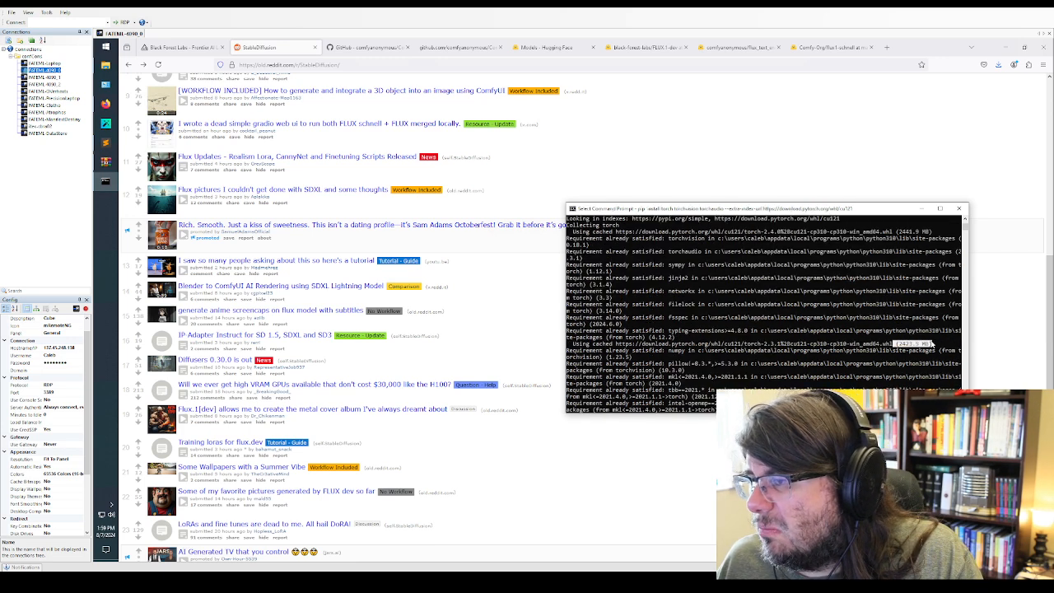
pyautogui.click(459, 305)
pyautogui.scroll(5, 284, 329)
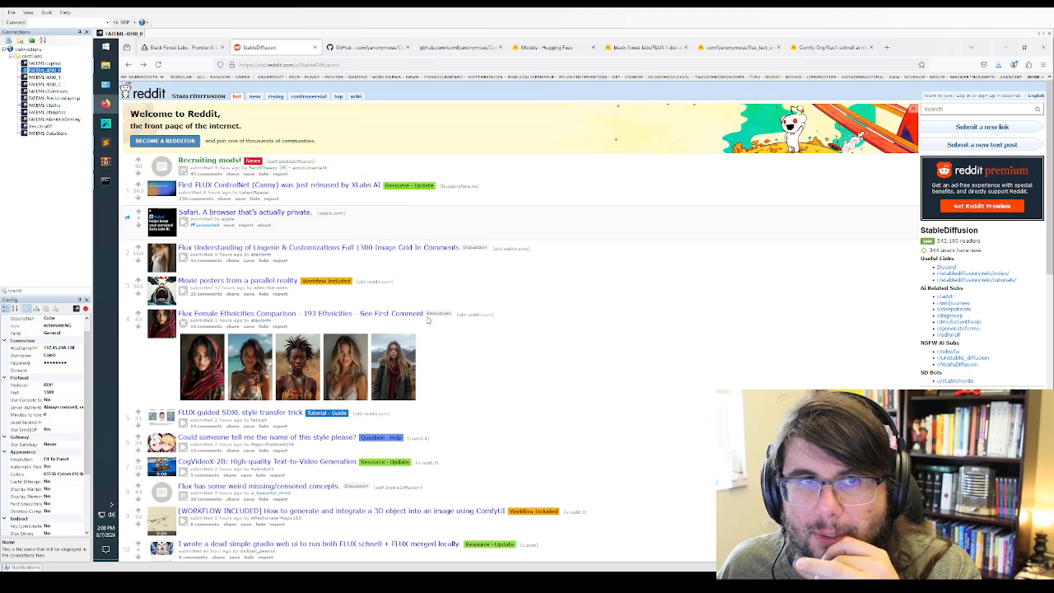
pyautogui.scroll(-2, 484, 353)
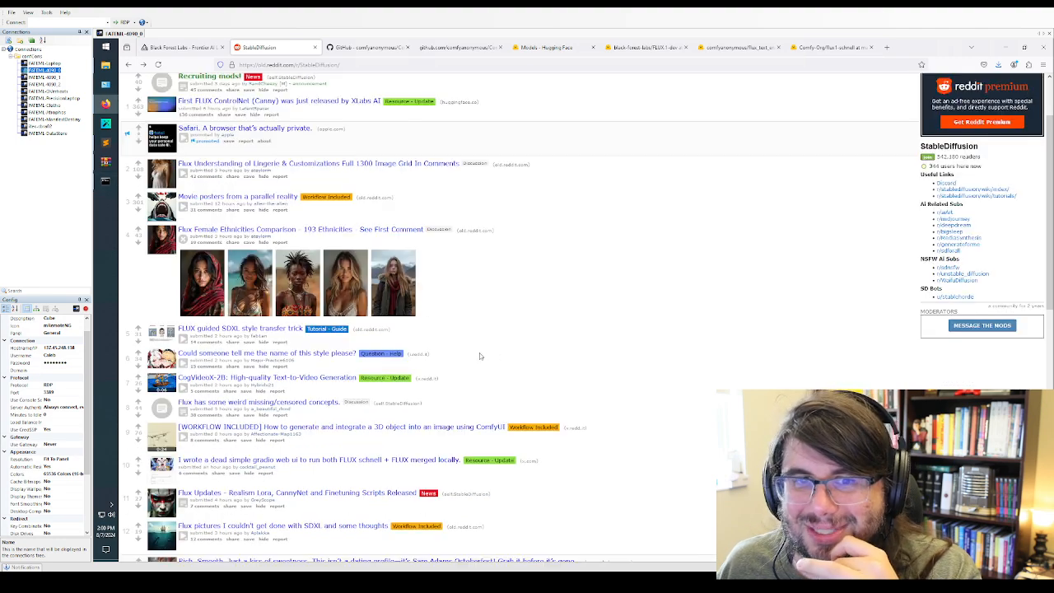
pyautogui.scroll(-2, 479, 354)
pyautogui.scroll(-5, 479, 354)
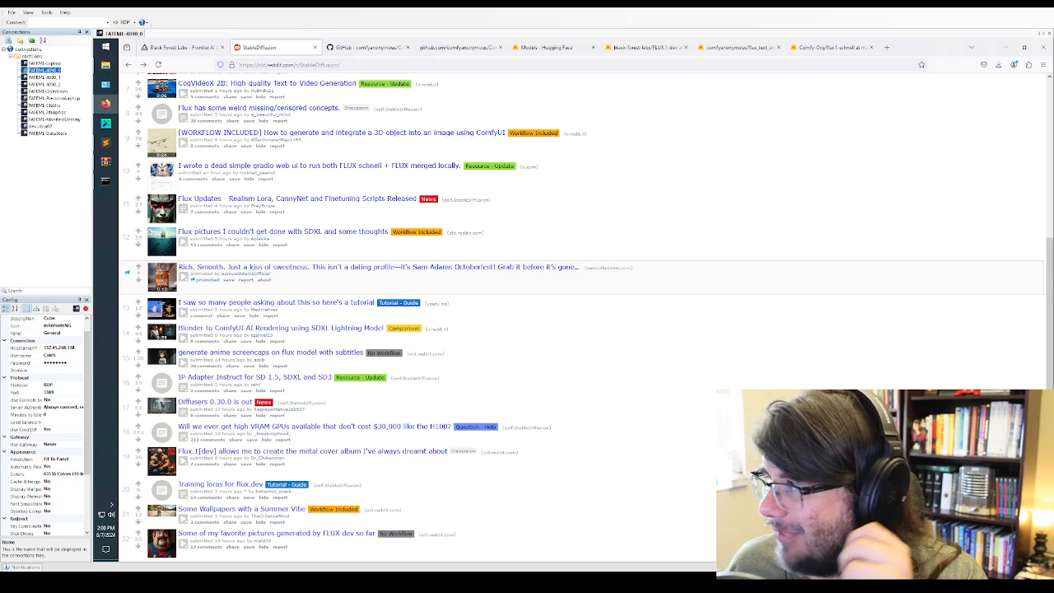
# Return to the Command Prompt, start ComfyUI with python main.py, and move the window up to read the server output
pyautogui.click(105, 180)
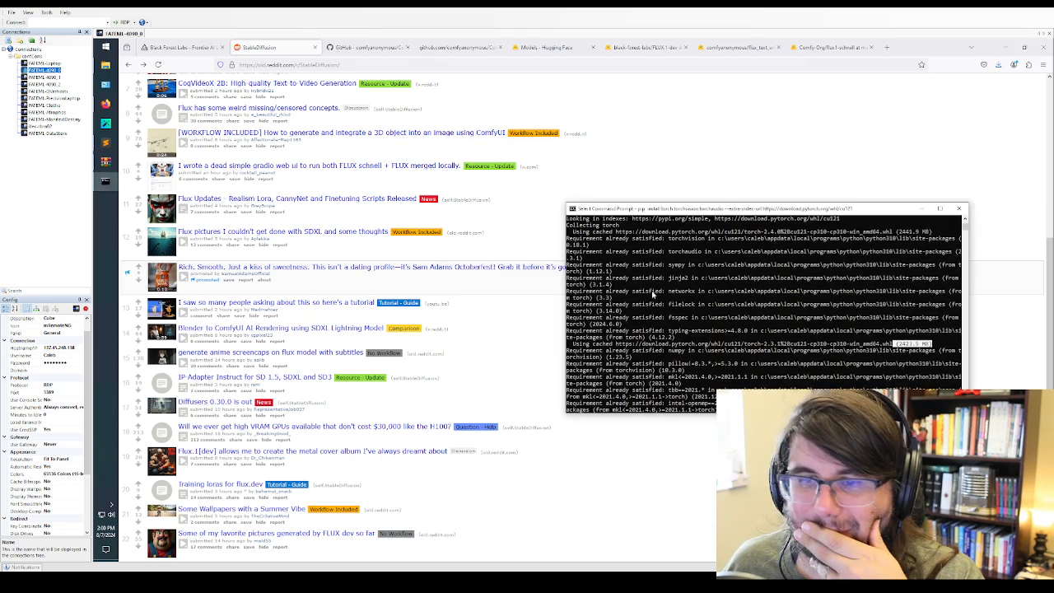
pyautogui.rightClick(714, 317)
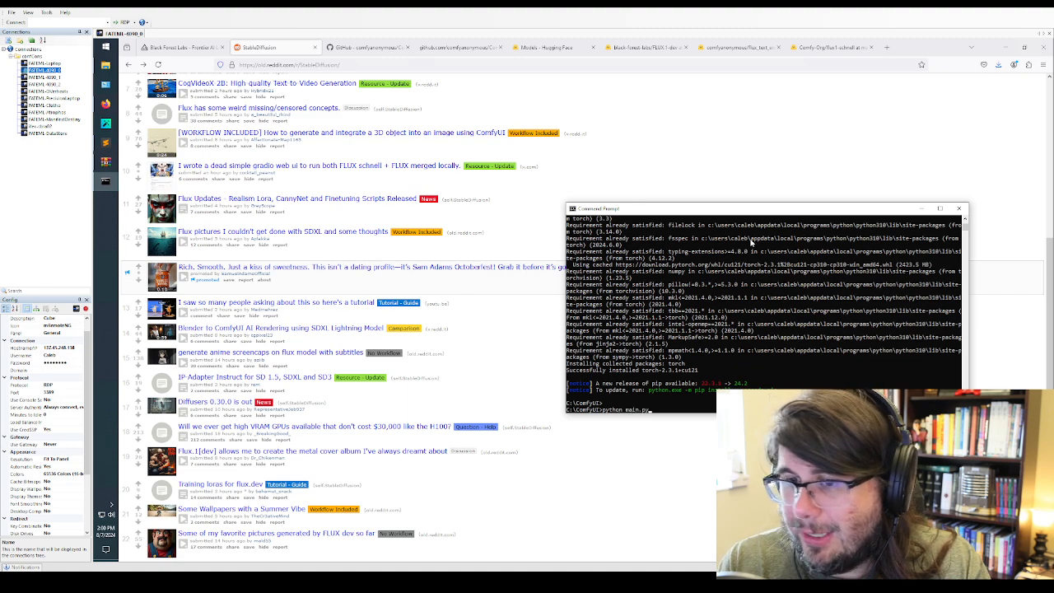
pyautogui.press('Return')
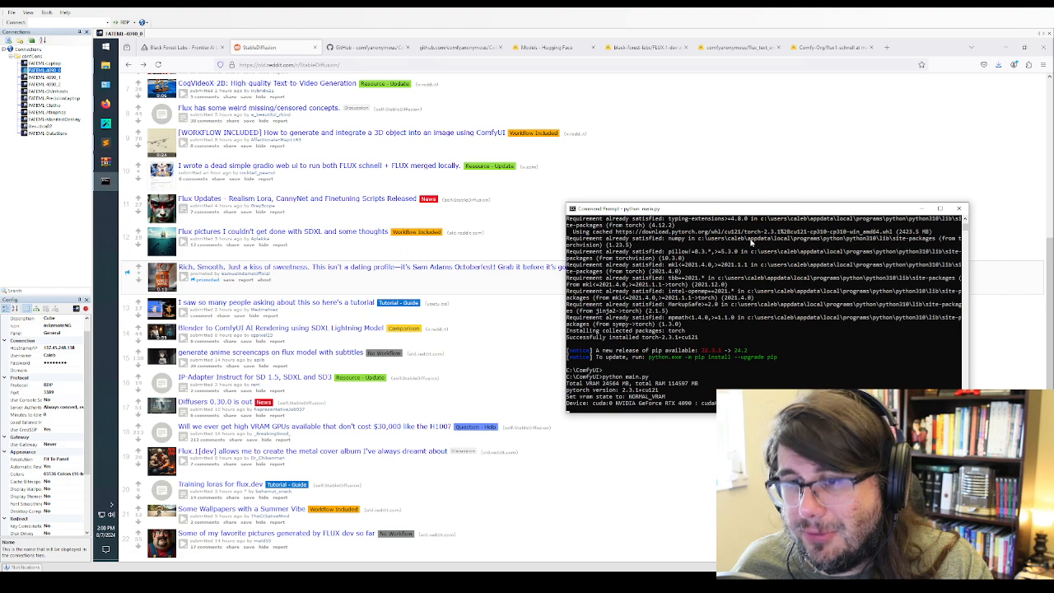
pyautogui.moveTo(744, 211); pyautogui.dragTo(704, 135)
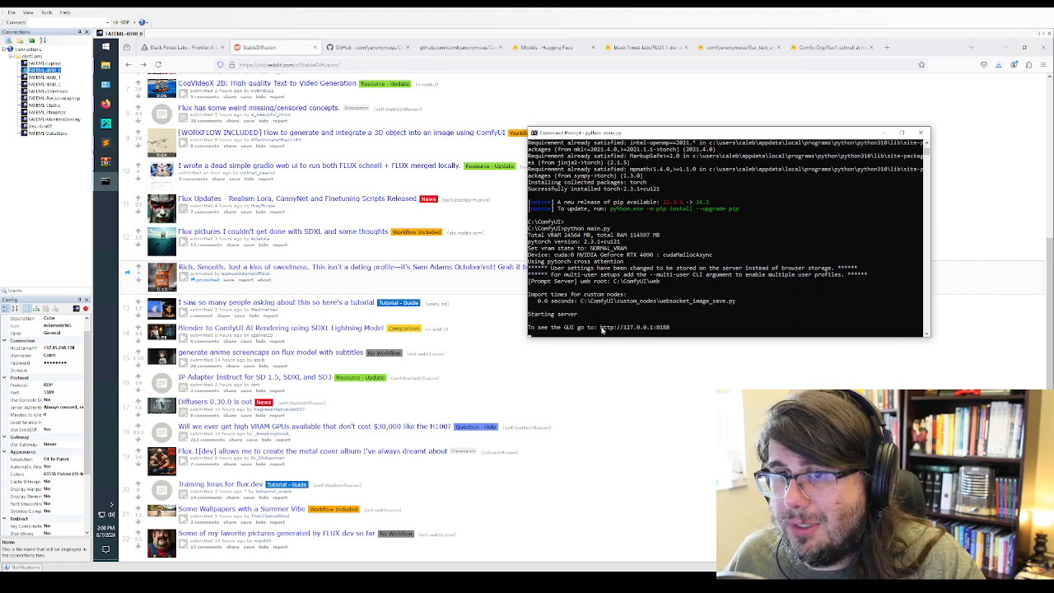
pyautogui.moveTo(600, 328); pyautogui.dragTo(671, 327)
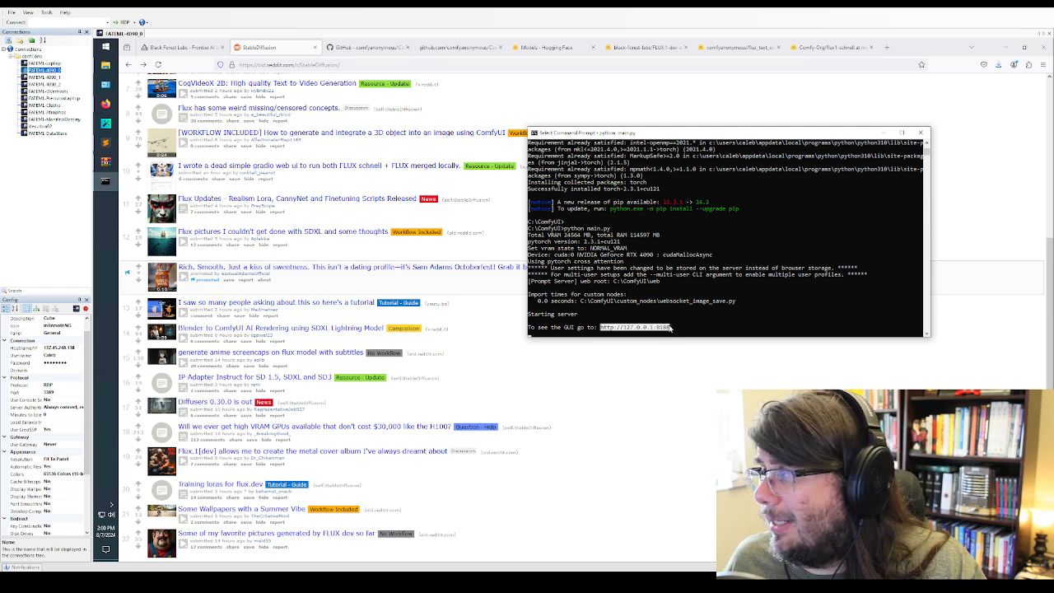
pyautogui.hotkey('ctrl', 'c')
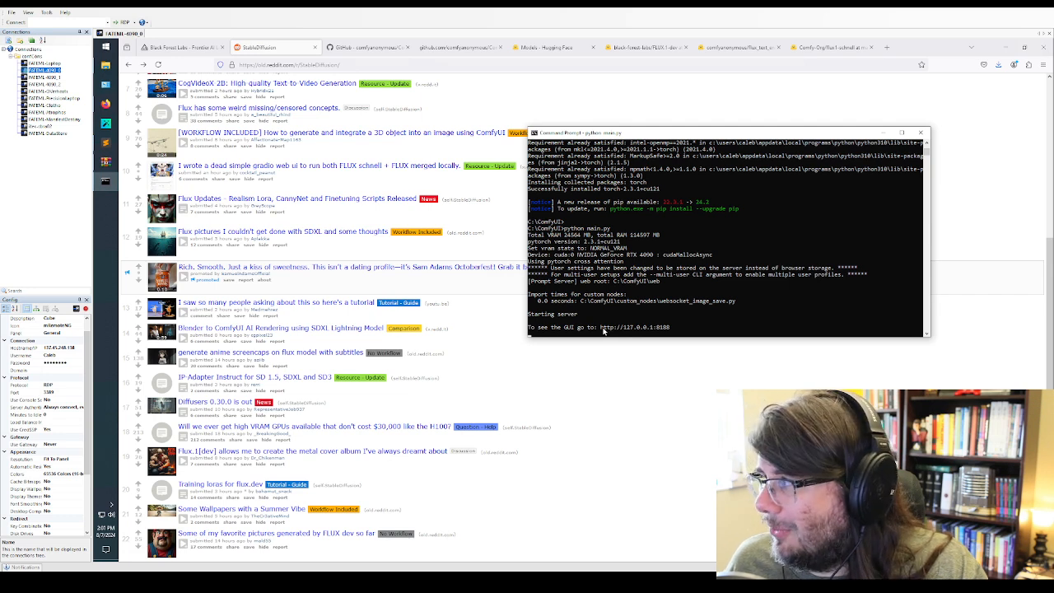
pyautogui.click(887, 48)
pyautogui.hotkey('ctrl', 'v')
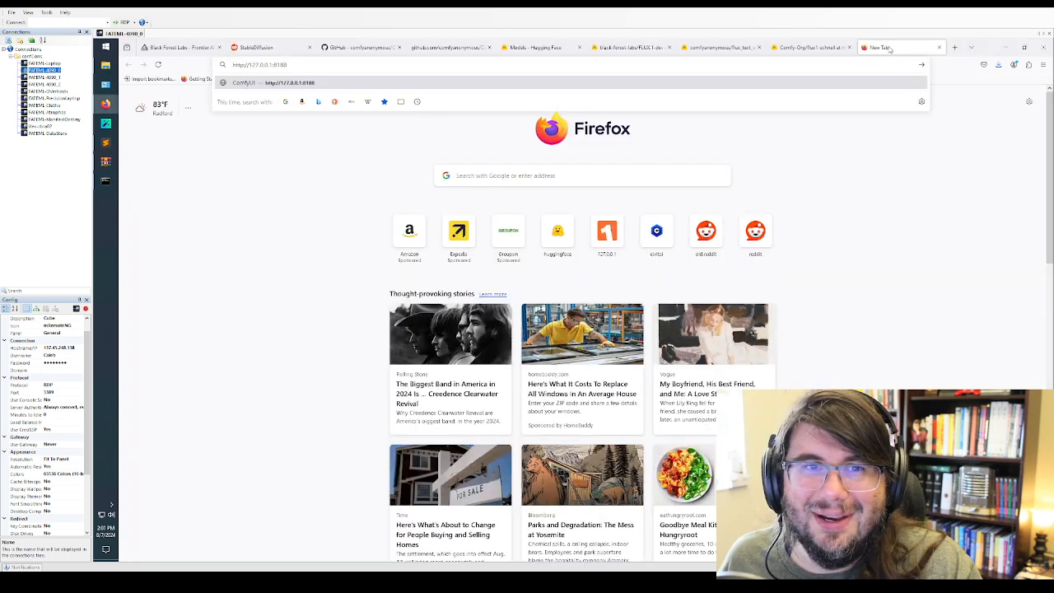
pyautogui.press('Return')
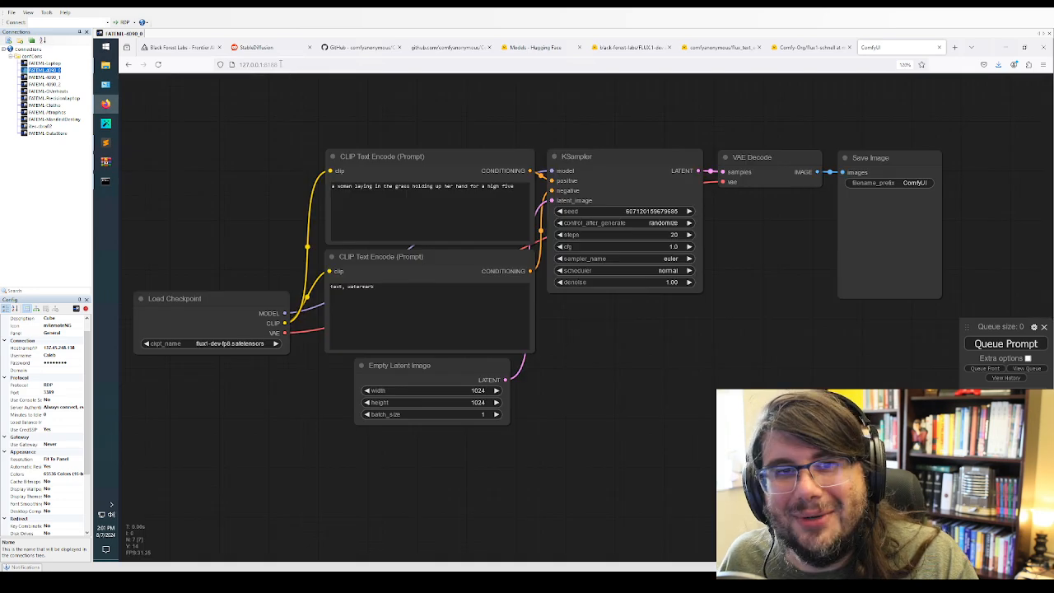
pyautogui.doubleClick(272, 64)
pyautogui.click(614, 342)
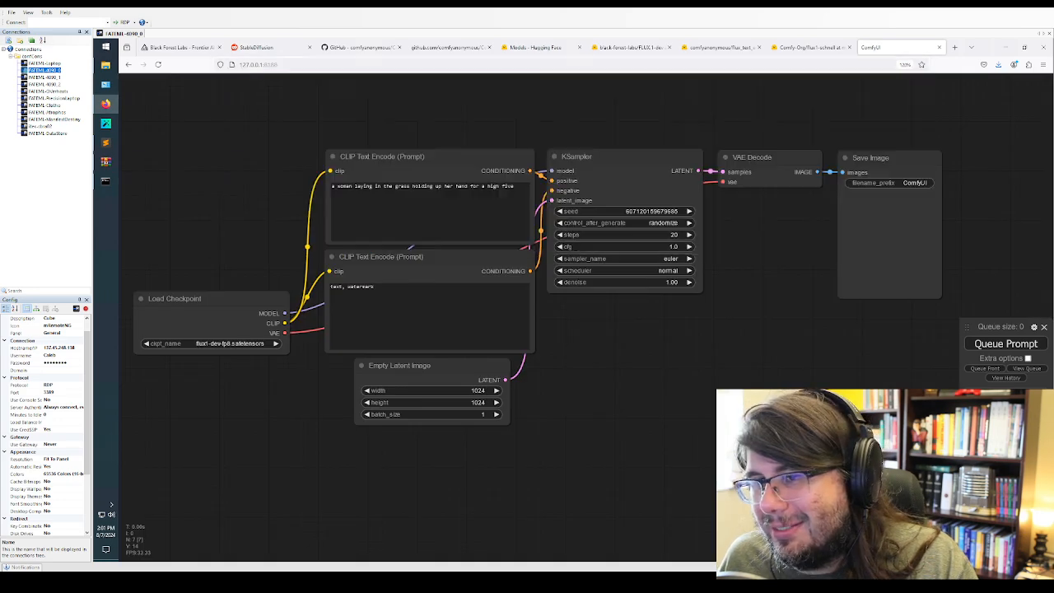
# Try to switch the Load Checkpoint node to the next ckpt_name, queue the prompt, and close the resulting message
pyautogui.click(276, 343)
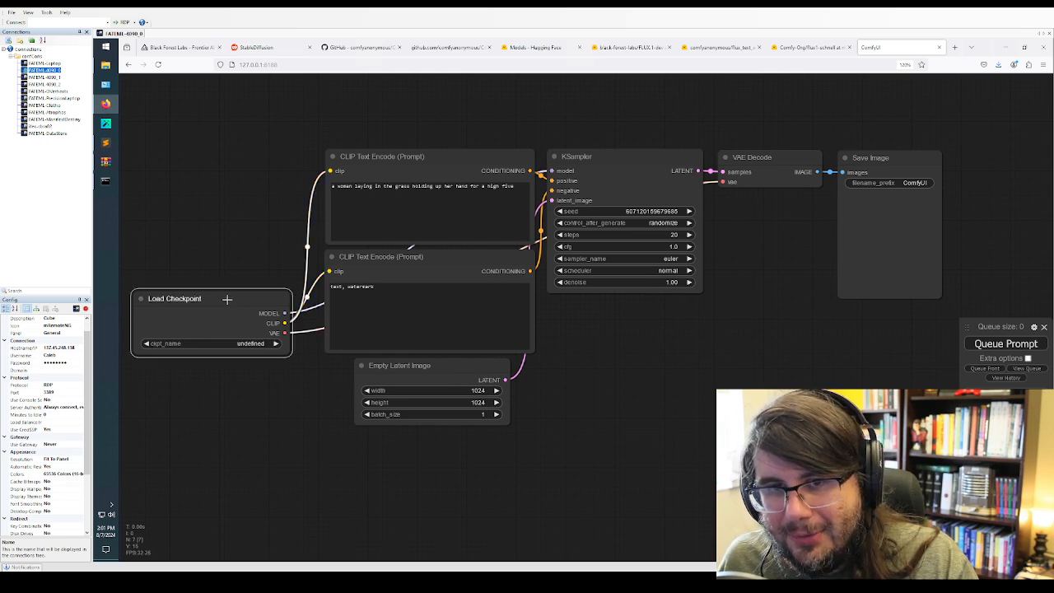
pyautogui.click(1043, 346)
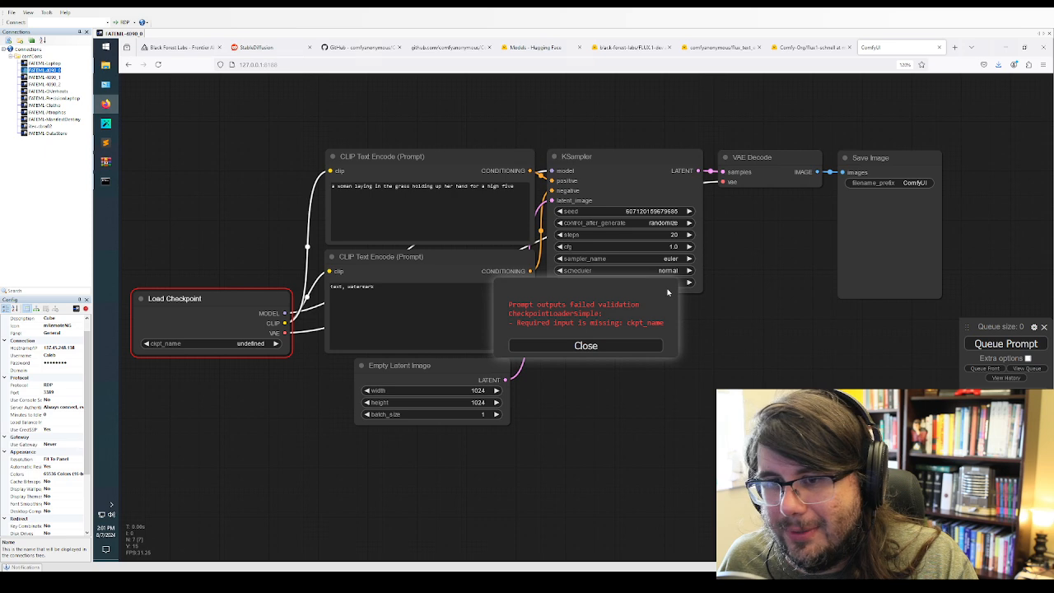
pyautogui.click(591, 347)
pyautogui.click(676, 381)
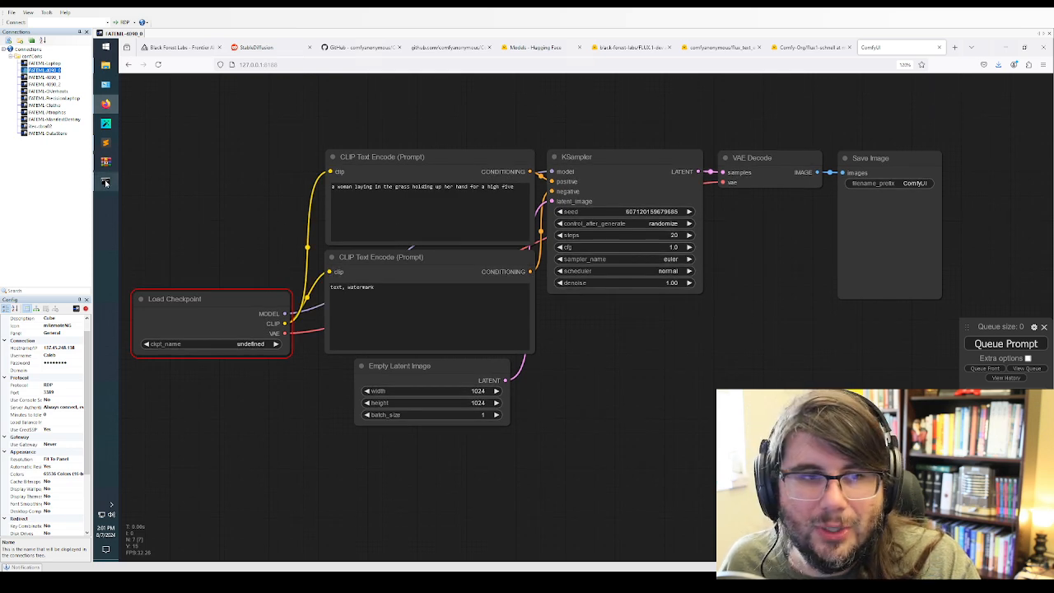
# Switch to Sublime Text and highlight the Comfy UI working item with its three sub-items in the Things we need list
pyautogui.click(105, 146)
pyautogui.moveTo(323, 153); pyautogui.dragTo(140, 101)
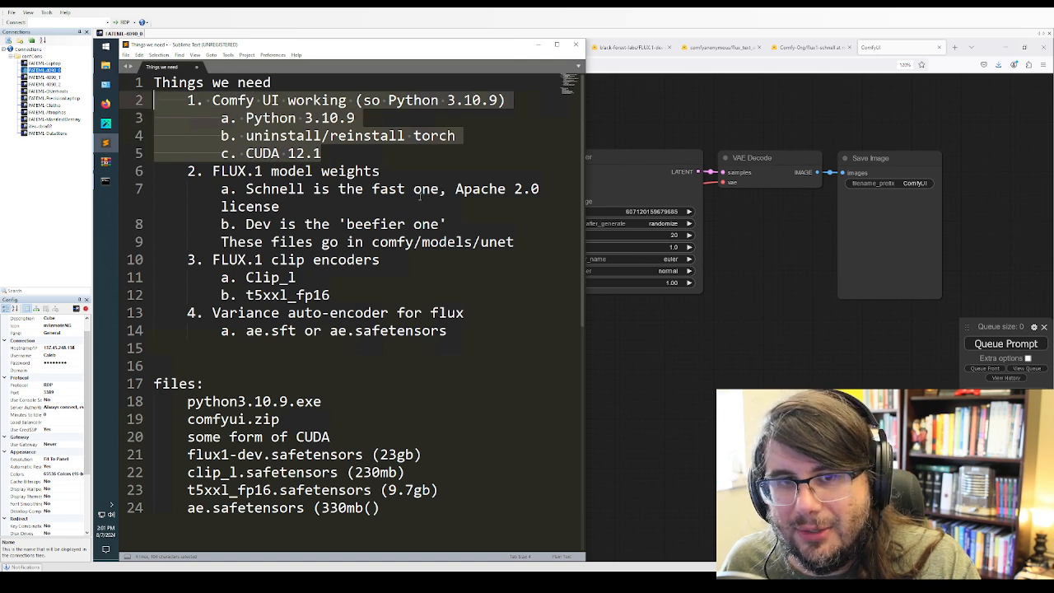
# Highlight the FLUX.1 model weights item with its sub-items, and its Schnell entry, in the Things we need list
pyautogui.moveTo(517, 243); pyautogui.dragTo(146, 166)
pyautogui.click(105, 65)
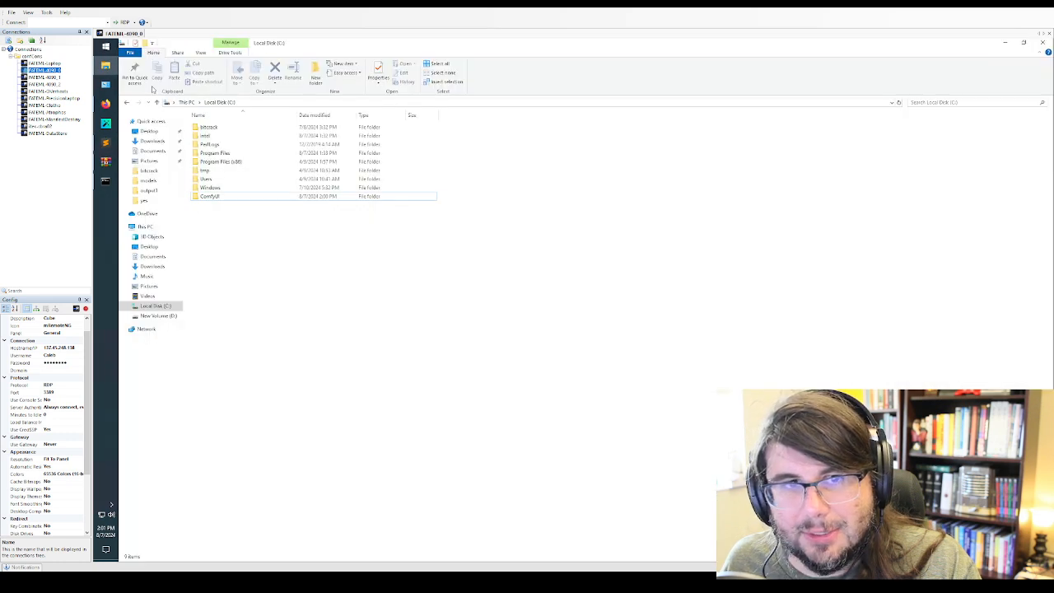
pyautogui.click(1004, 42)
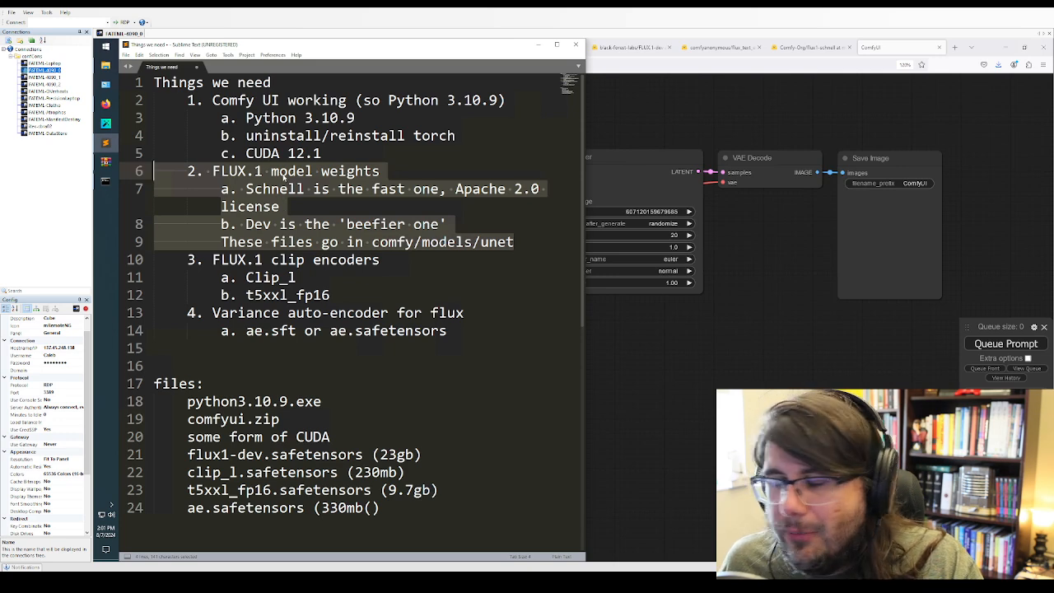
pyautogui.click(370, 399)
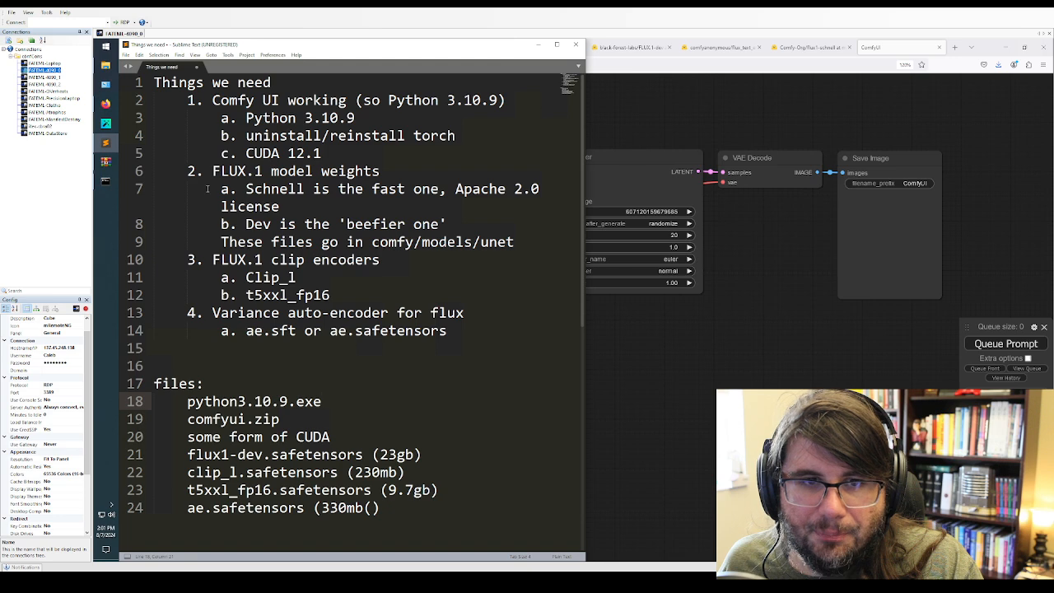
pyautogui.moveTo(219, 189); pyautogui.dragTo(328, 208)
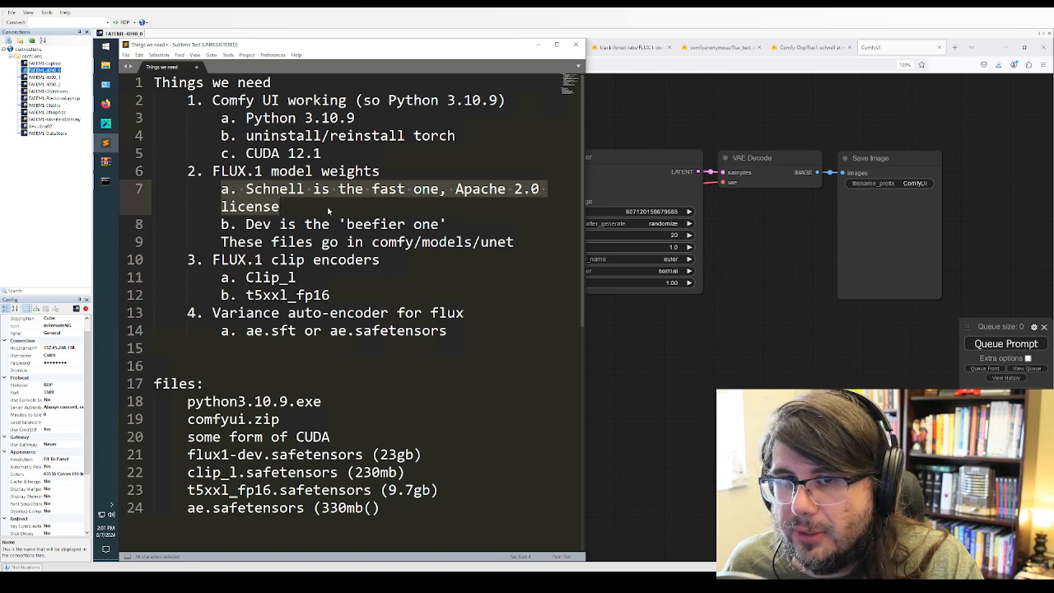
pyautogui.click(272, 189)
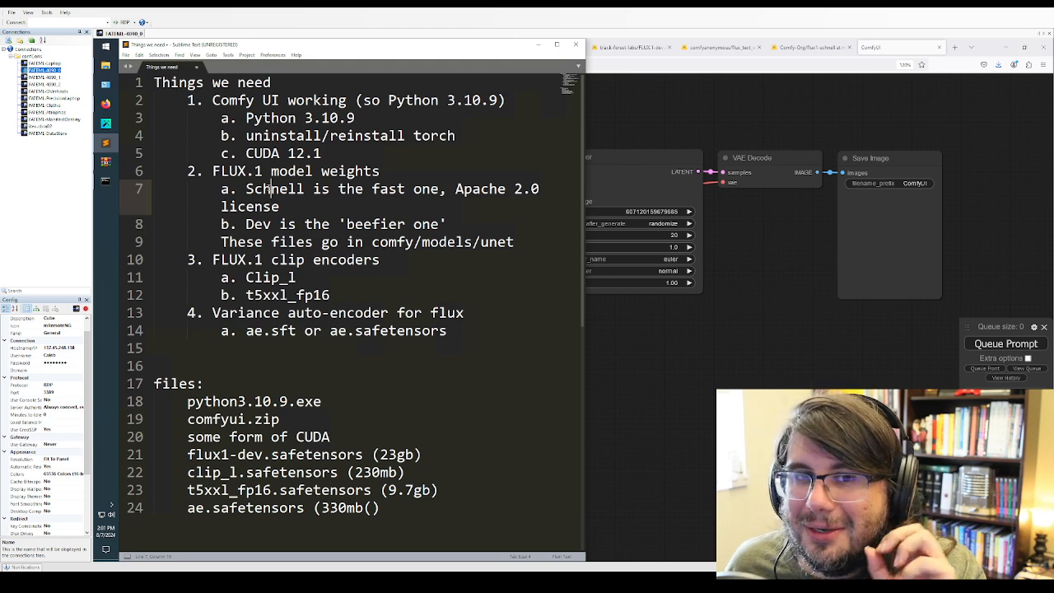
pyautogui.doubleClick(271, 189)
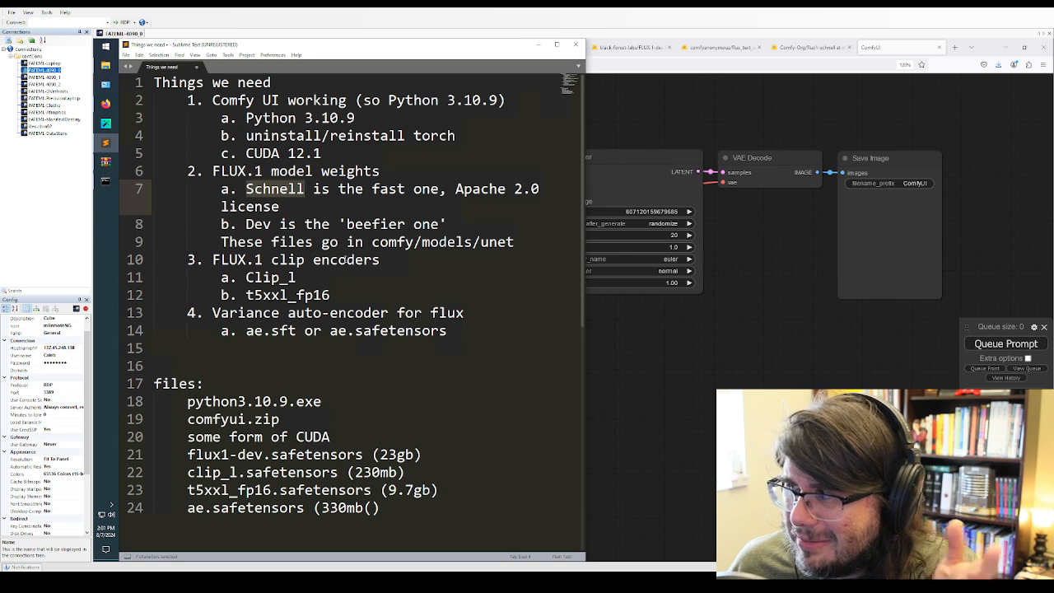
# Highlight the entry describing Dev as the 'beefier one' under FLUX.1 model weights
pyautogui.click(309, 241)
pyautogui.moveTo(246, 224); pyautogui.dragTo(443, 224)
pyautogui.click(421, 255)
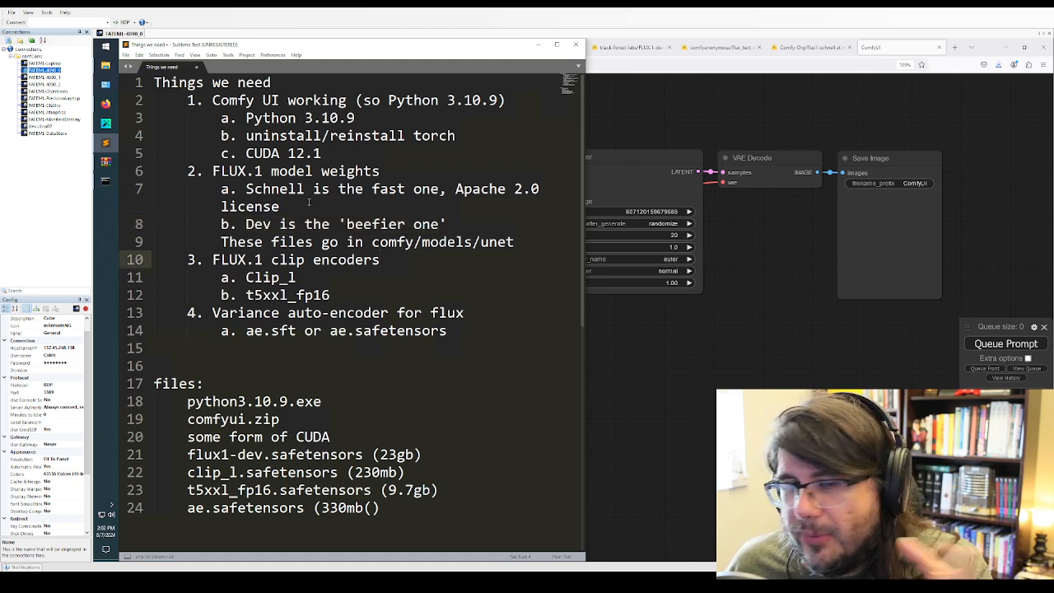
pyautogui.click(238, 220)
pyautogui.moveTo(241, 224); pyautogui.dragTo(473, 232)
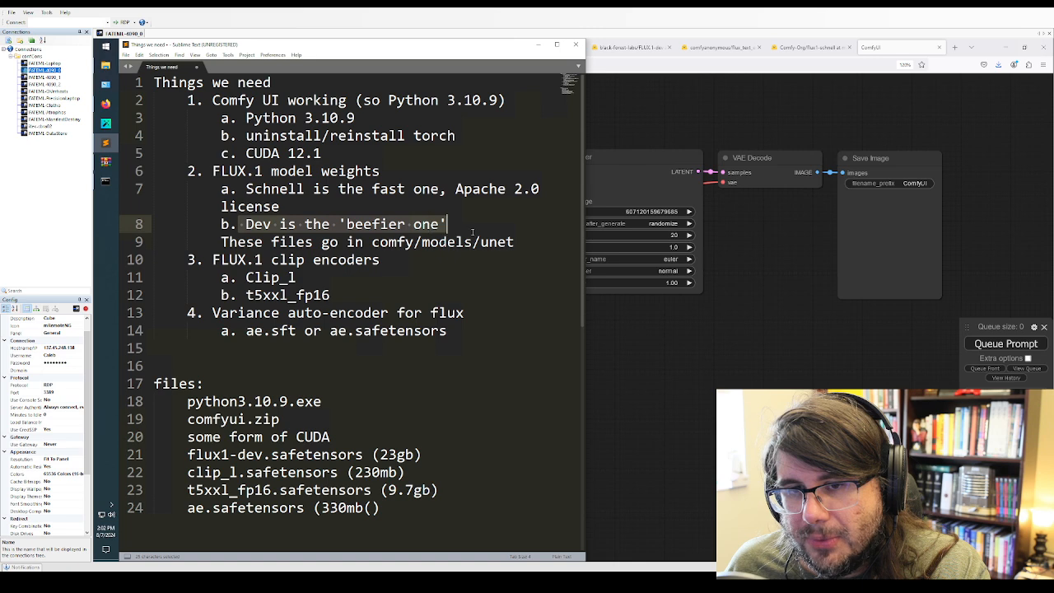
pyautogui.click(421, 253)
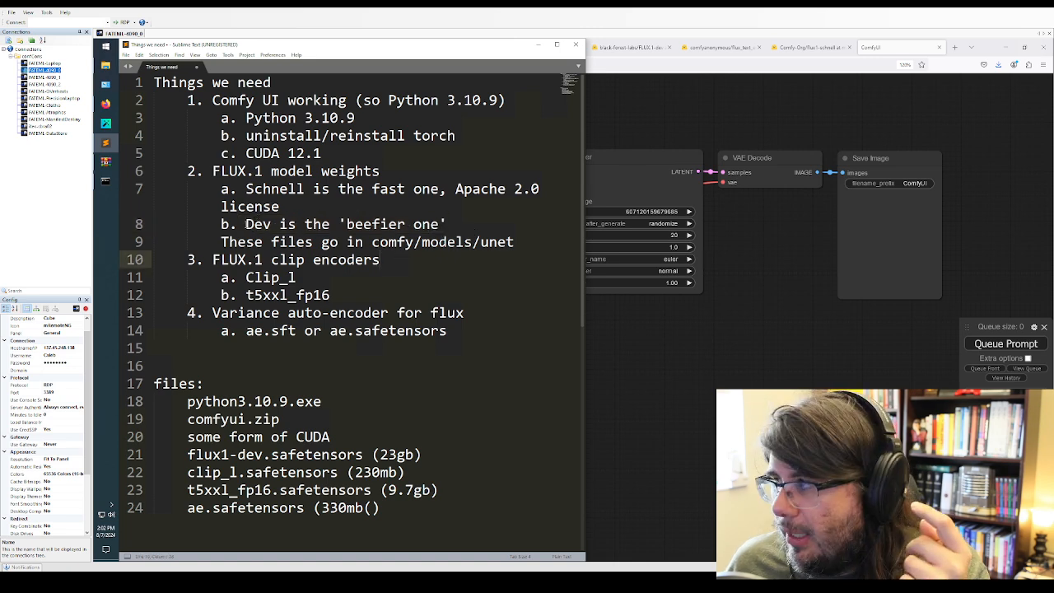
pyautogui.moveTo(246, 224); pyautogui.dragTo(450, 226)
pyautogui.click(313, 274)
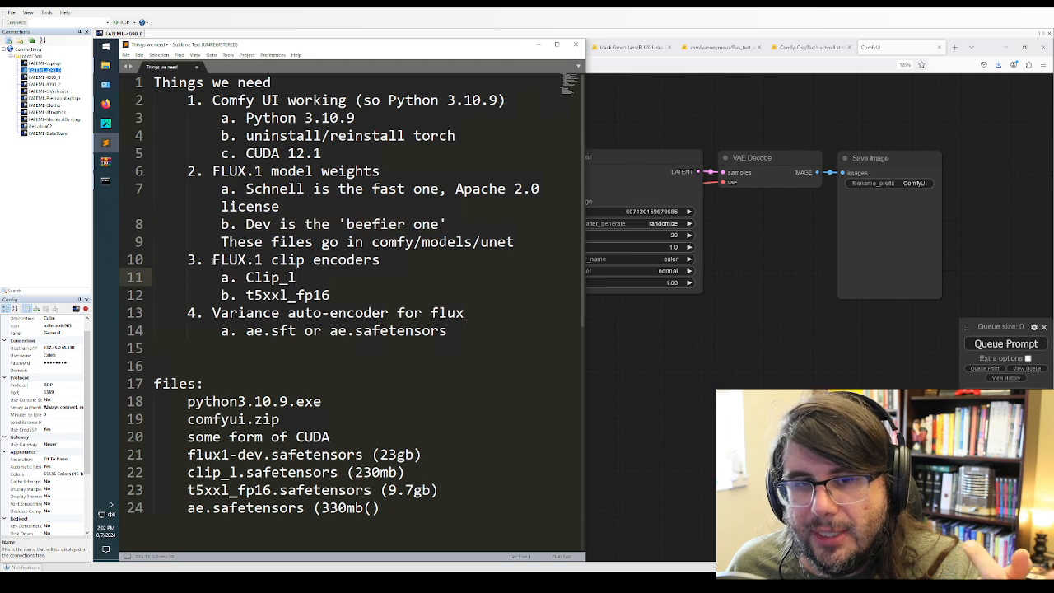
# Highlight the FLUX.1 clip encoders item with its Clip_l and t5xxl_fp16 entries
pyautogui.moveTo(212, 259); pyautogui.dragTo(380, 291)
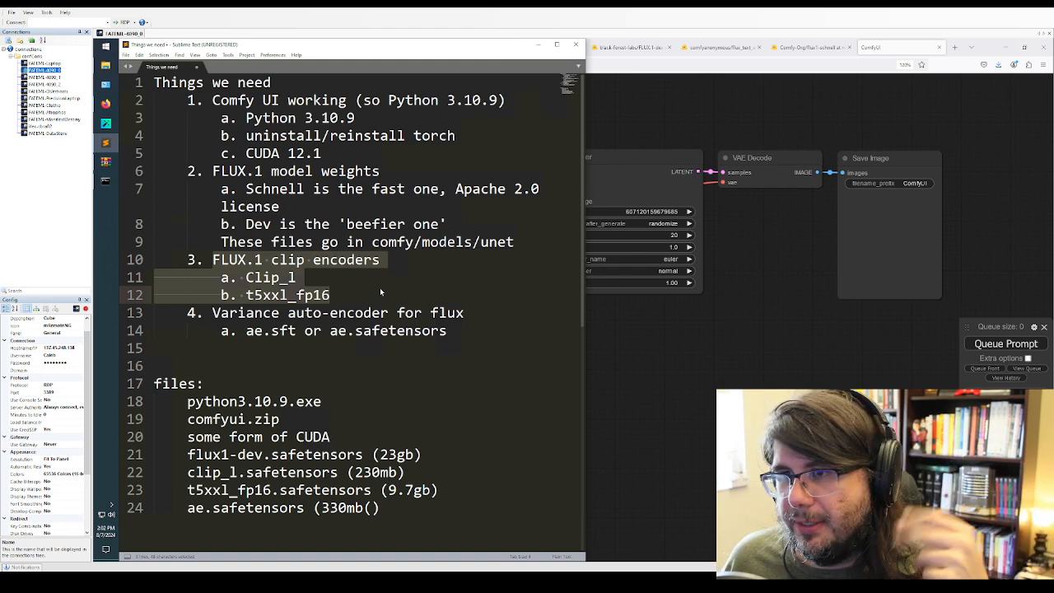
pyautogui.click(379, 288)
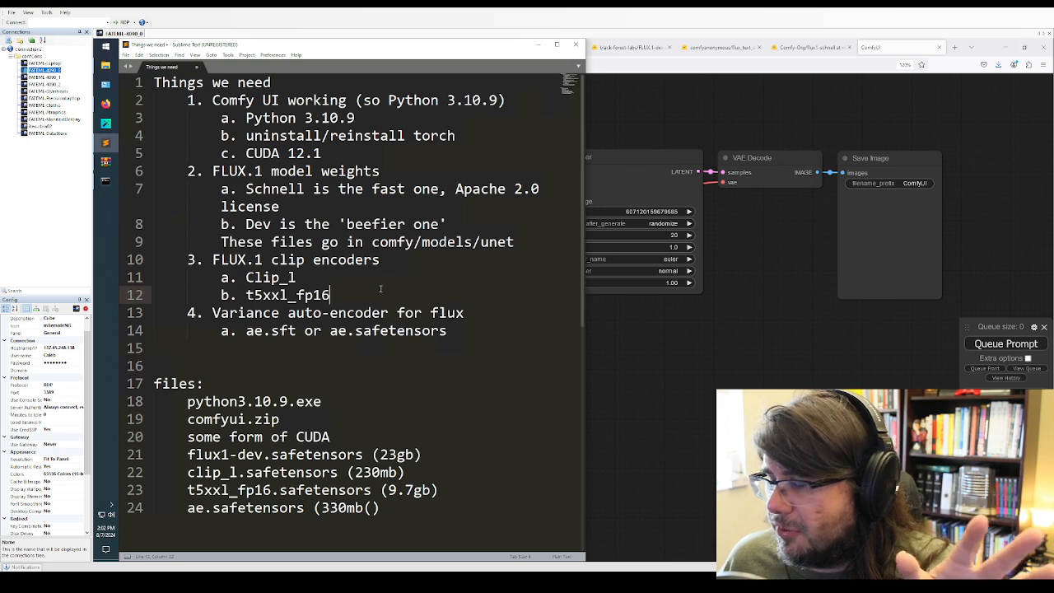
pyautogui.moveTo(330, 295); pyautogui.dragTo(188, 283)
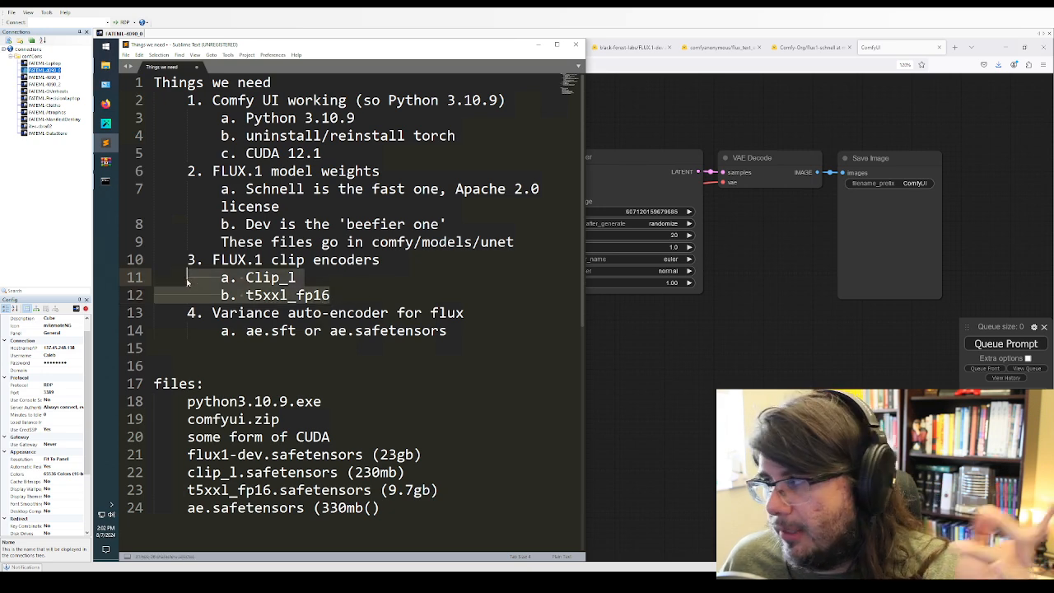
pyautogui.click(254, 206)
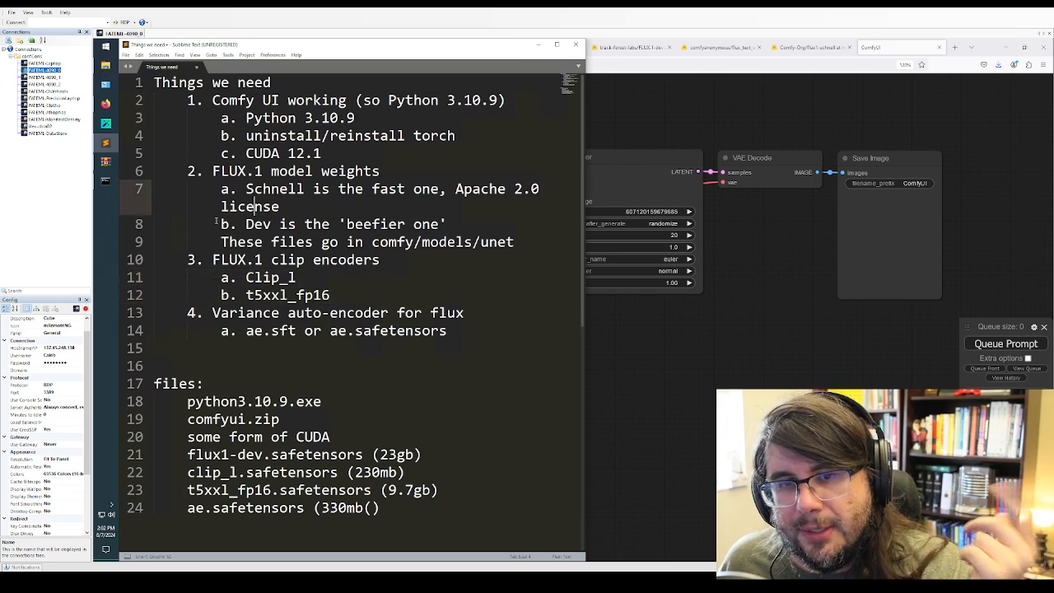
# Highlight in turn the Dev entry with its comfy/models/unet note, the two clip encoder entries, and the ae.sft or ae.safetensors entry
pyautogui.moveTo(220, 224); pyautogui.dragTo(514, 242)
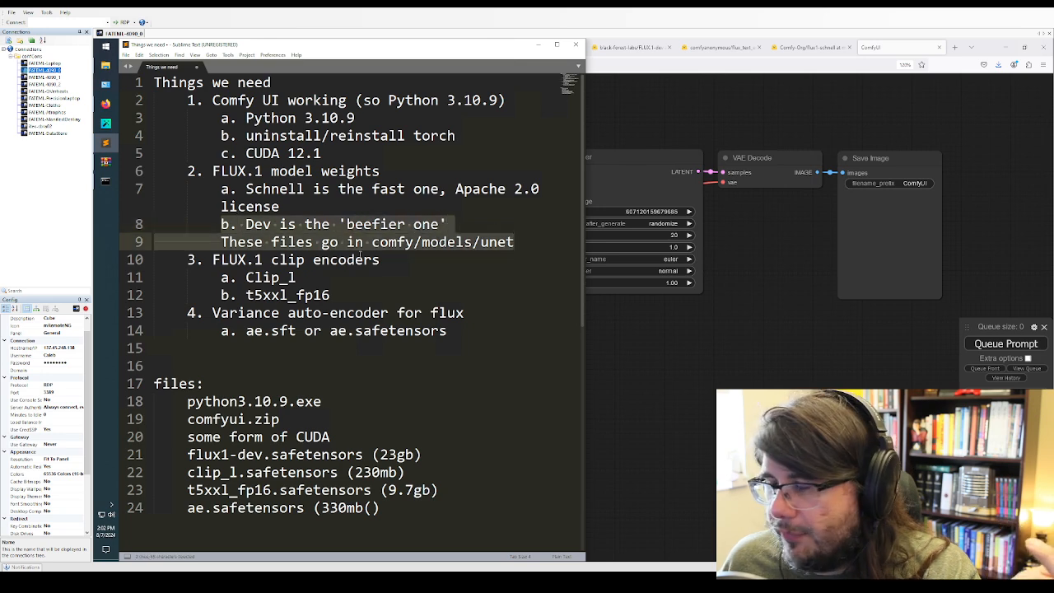
pyautogui.click(245, 277)
pyautogui.moveTo(203, 275); pyautogui.dragTo(367, 298)
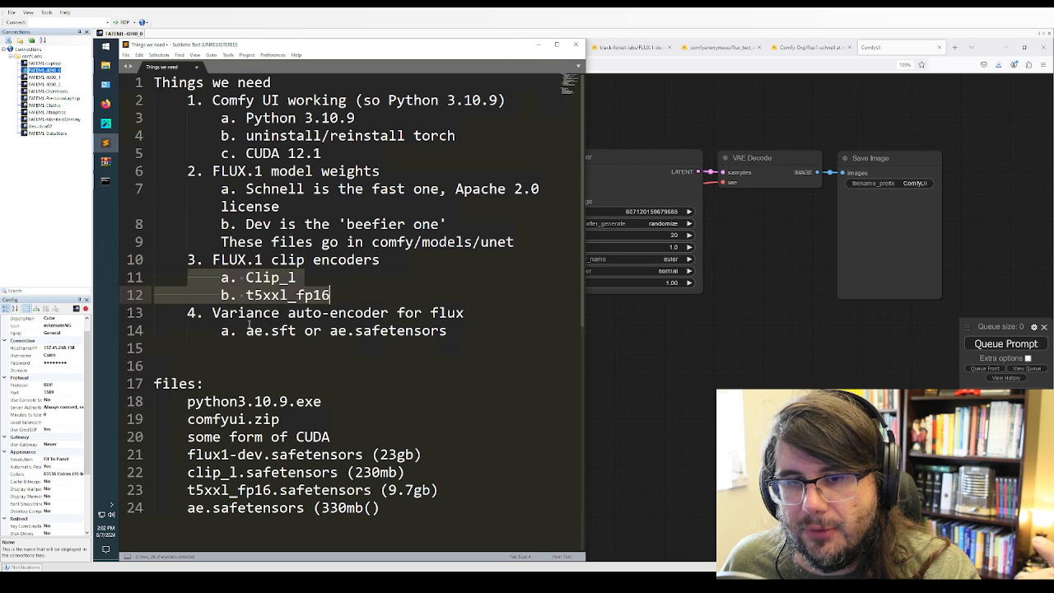
pyautogui.moveTo(189, 330); pyautogui.dragTo(462, 342)
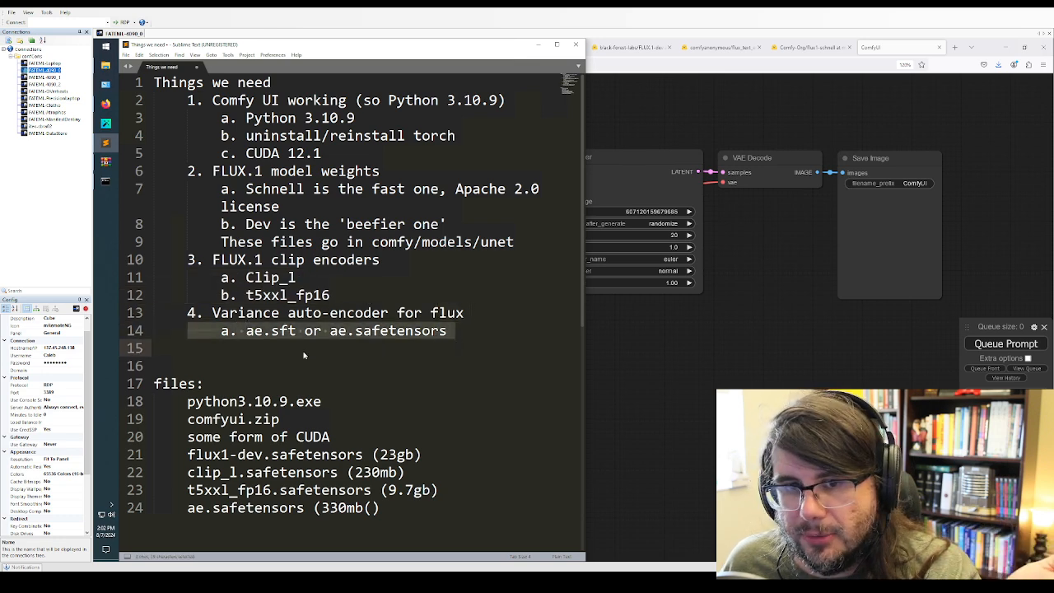
pyautogui.click(301, 351)
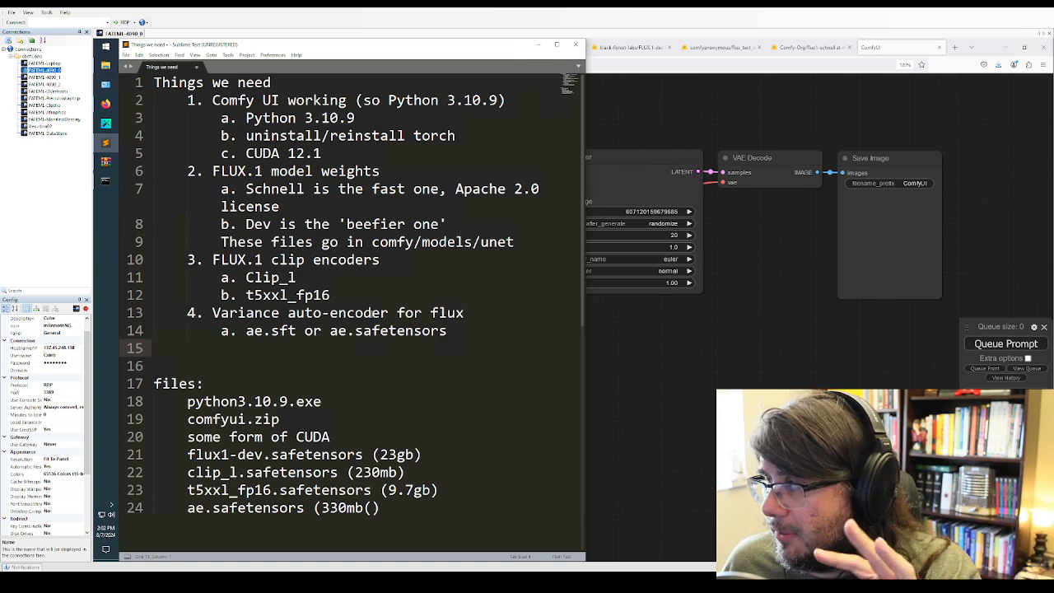
pyautogui.click(304, 295)
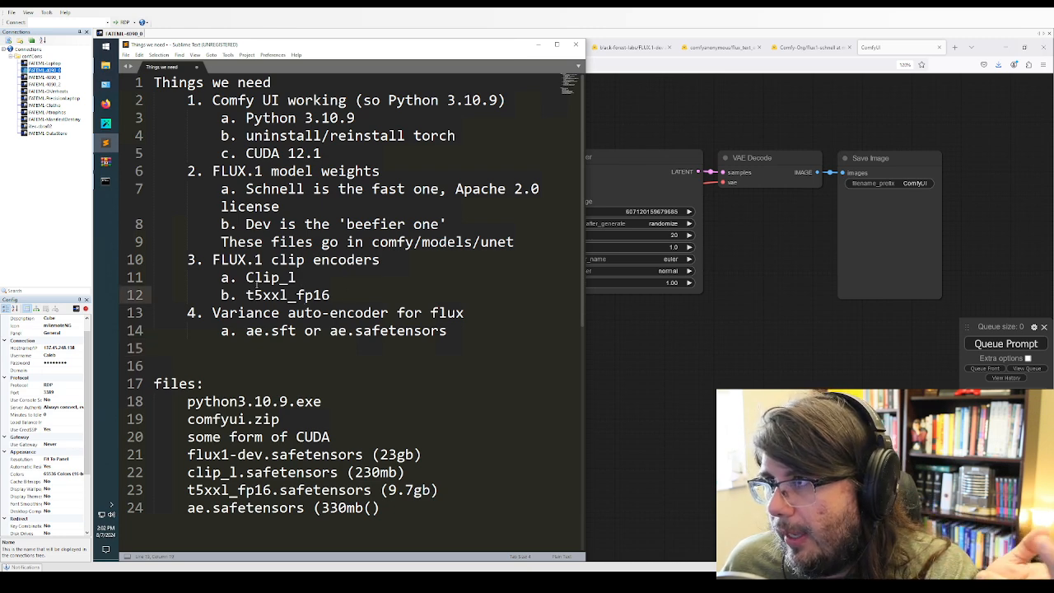
pyautogui.press('Up')
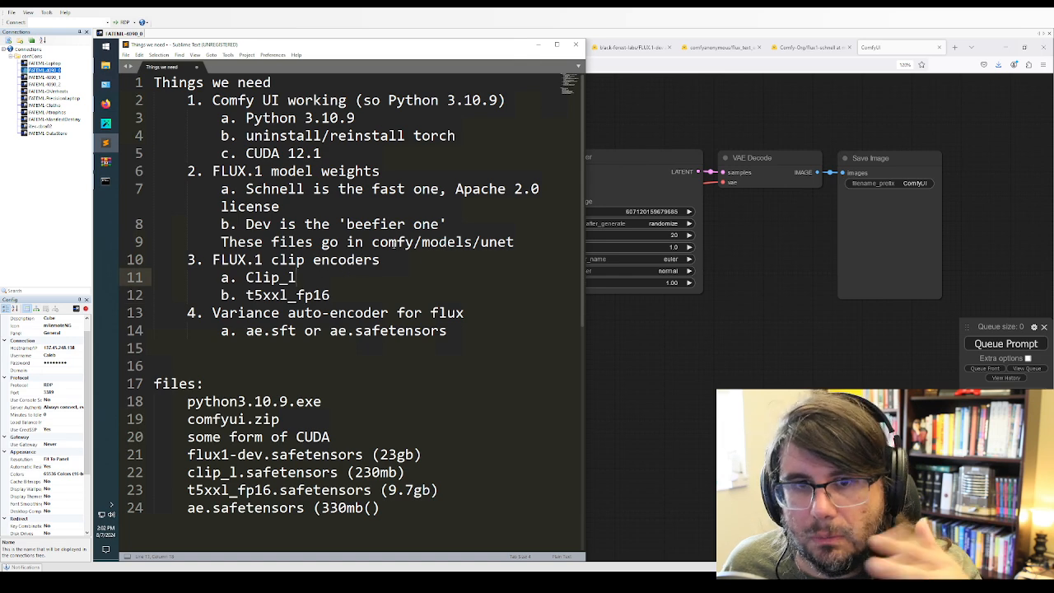
pyautogui.click(395, 257)
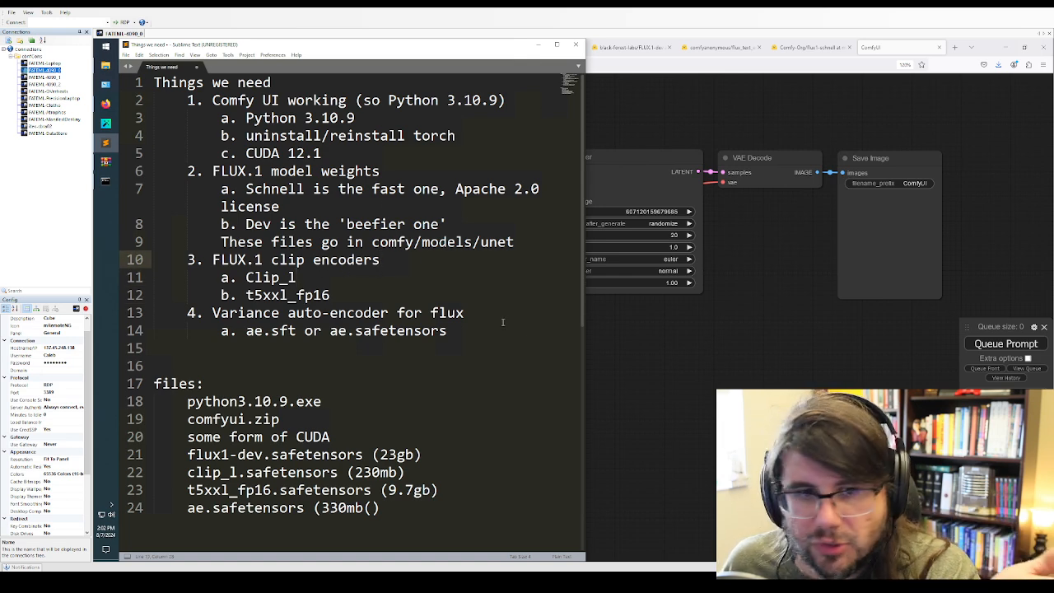
# Minimize the notes, switch to the Black Forest Labs site in Firefox, and go to the dev and schnell variants in its Get FLUX section
pyautogui.click(536, 47)
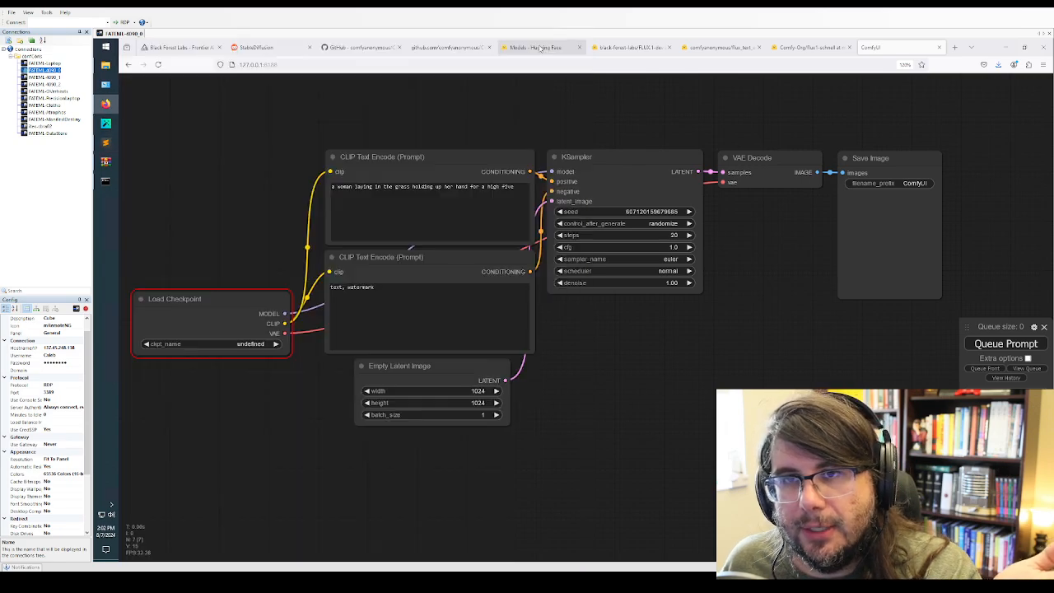
pyautogui.click(177, 47)
pyautogui.scroll(15, 551, 259)
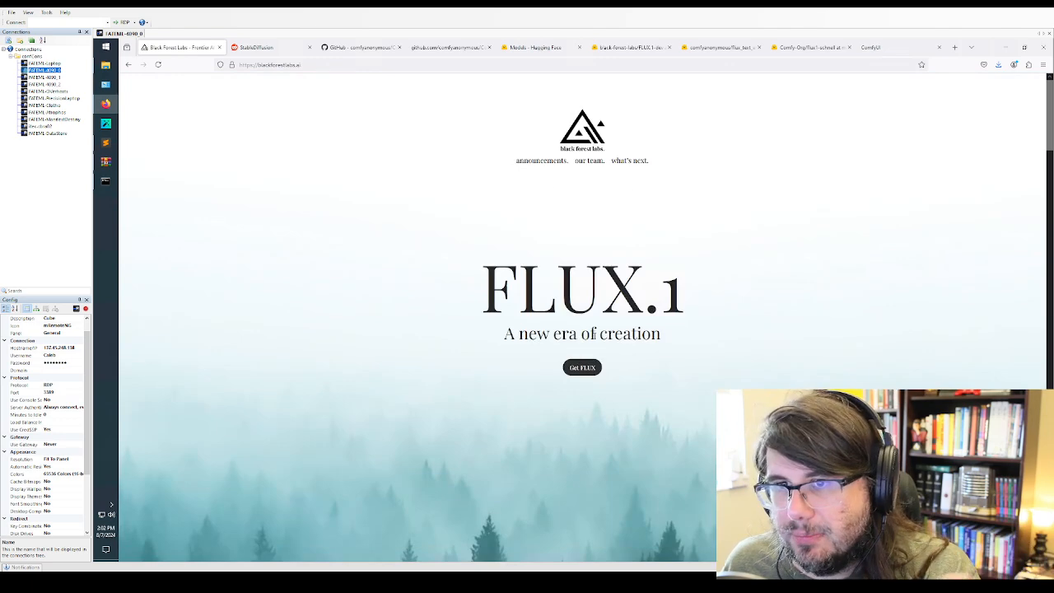
pyautogui.click(272, 65)
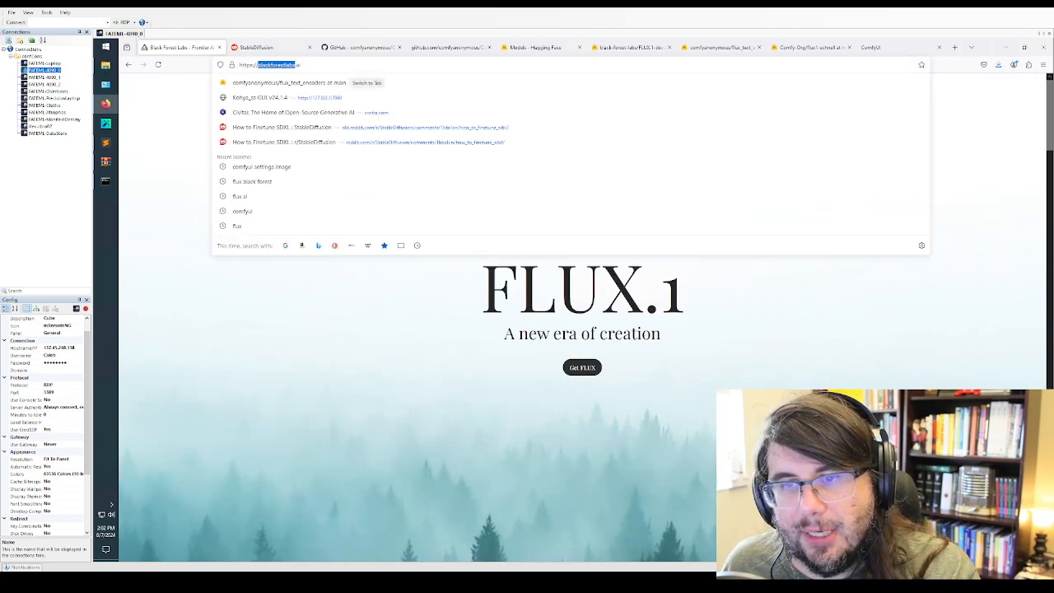
pyautogui.click(586, 370)
pyautogui.scroll(-3, 623, 178)
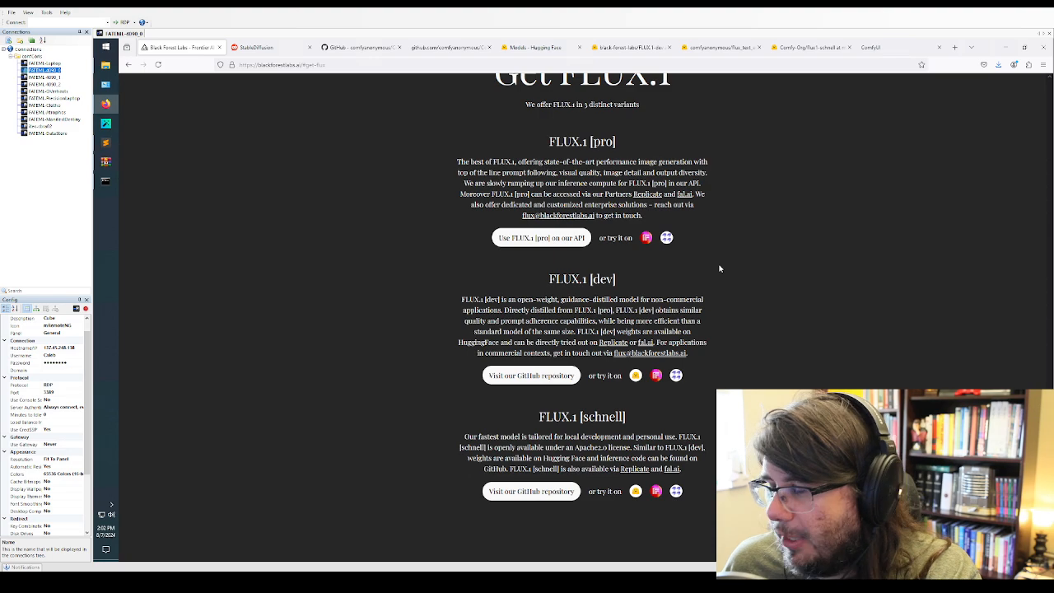
pyautogui.scroll(-3, 719, 268)
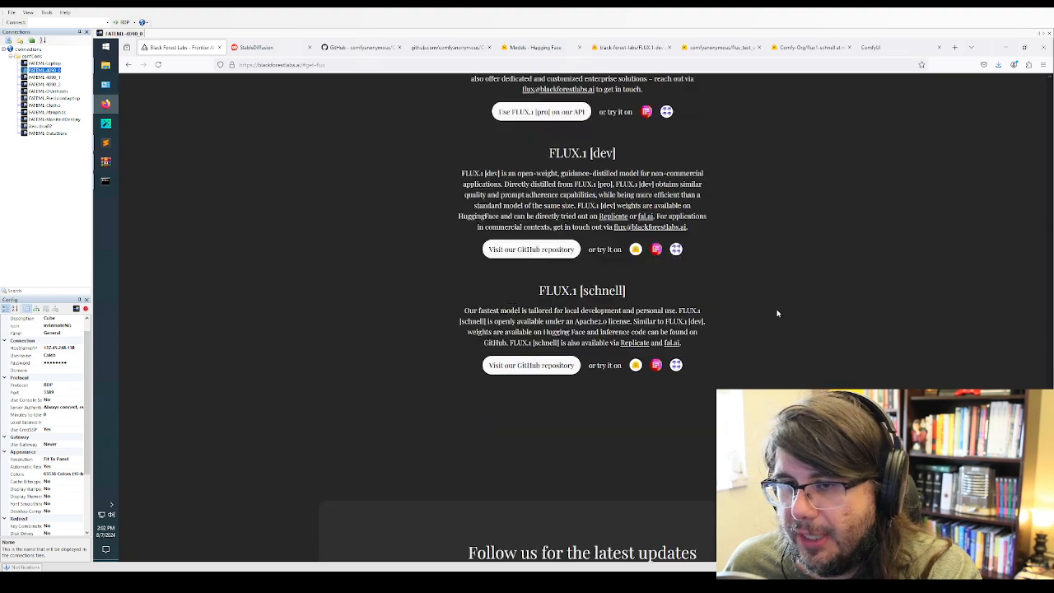
# Open the Hugging Face page of FLUX.1 [dev] from the Black Forest Labs site and show its files and versions
pyautogui.click(634, 250)
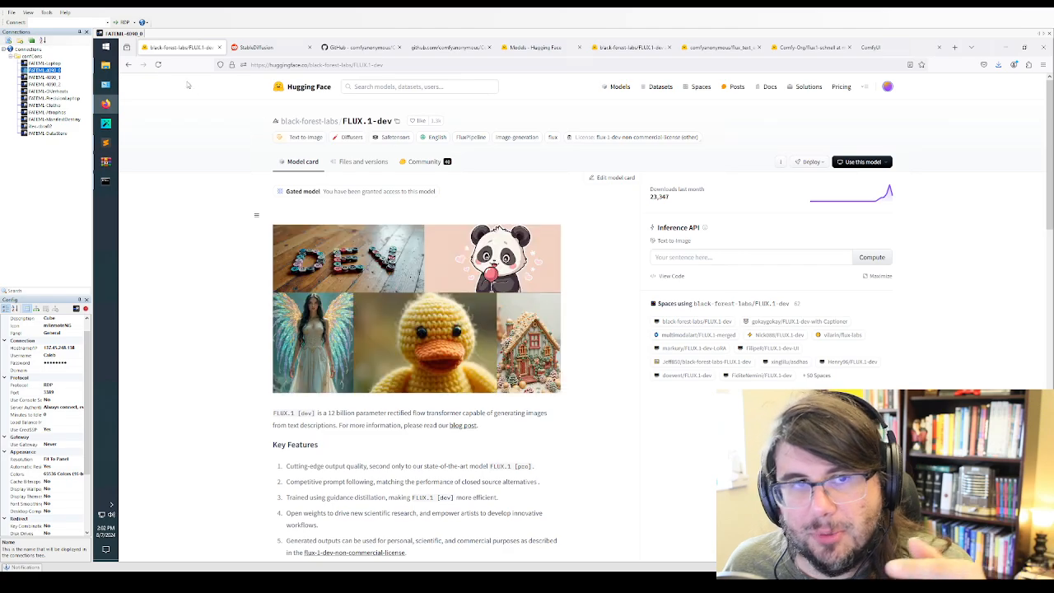
pyautogui.click(128, 65)
pyautogui.scroll(-15, 602, 390)
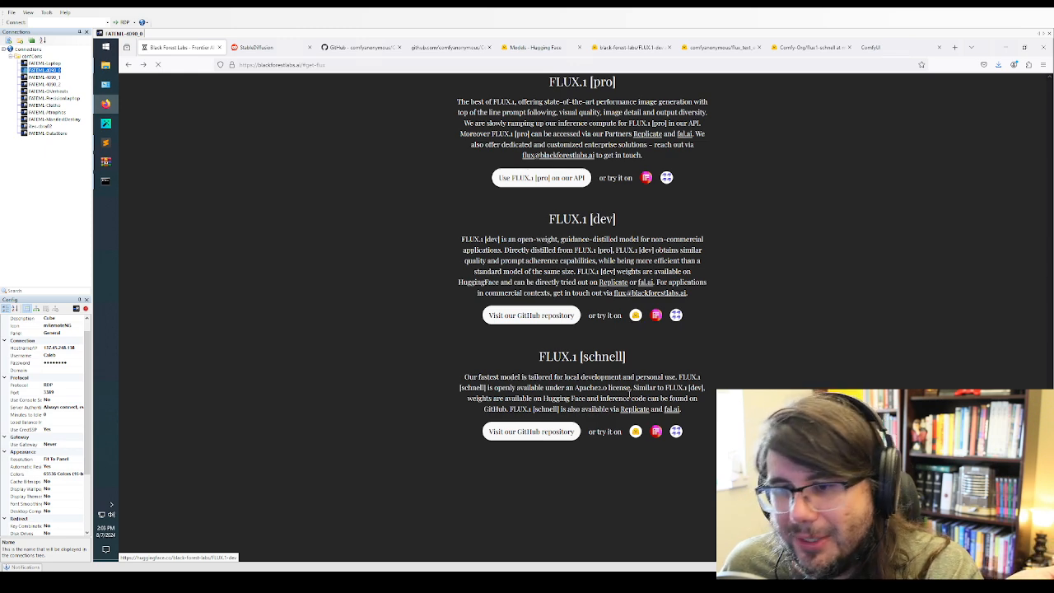
pyautogui.click(635, 316)
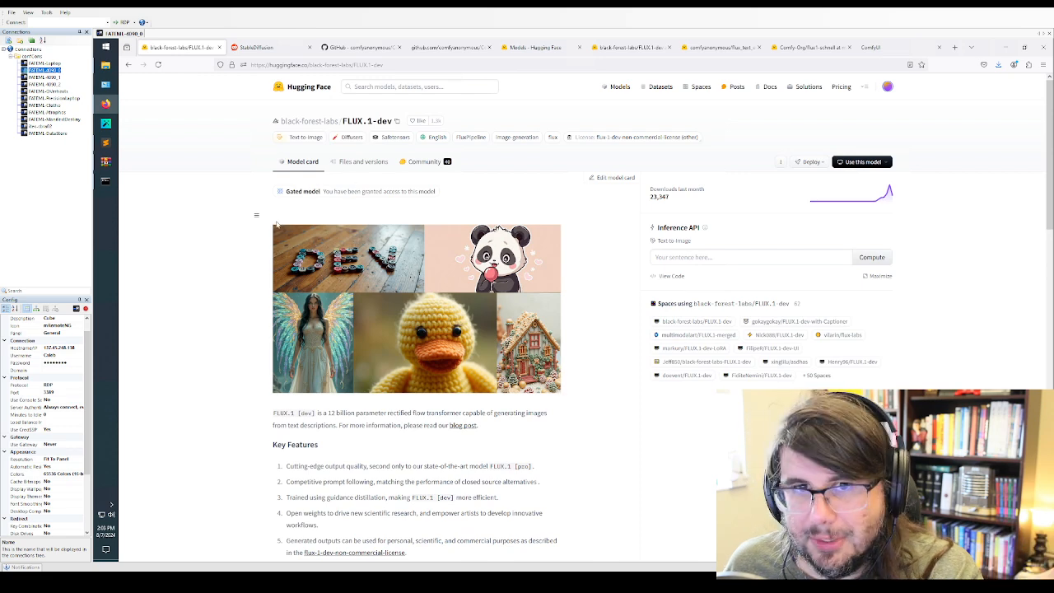
pyautogui.click(386, 167)
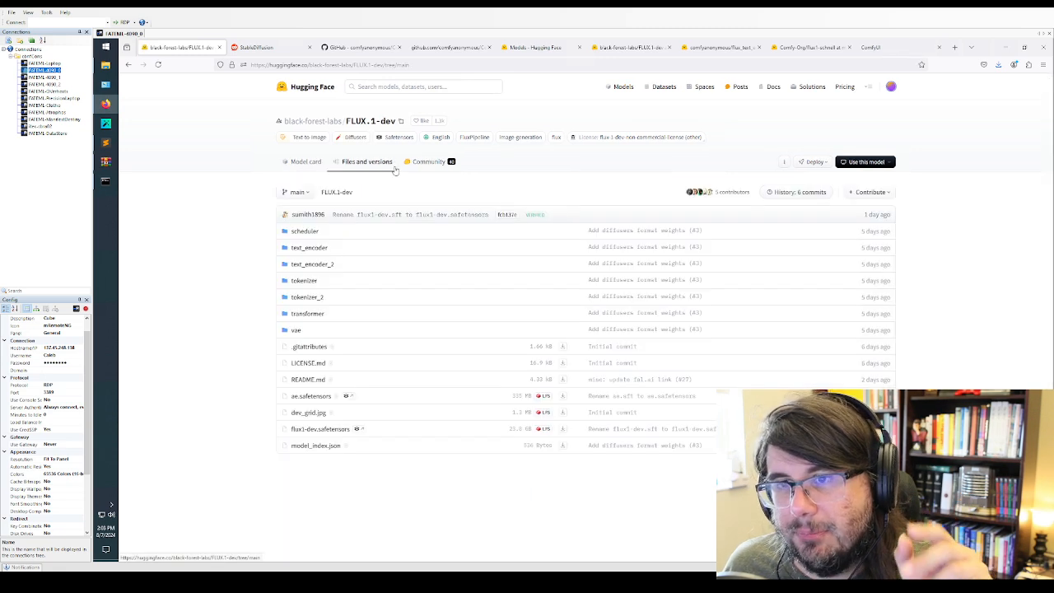
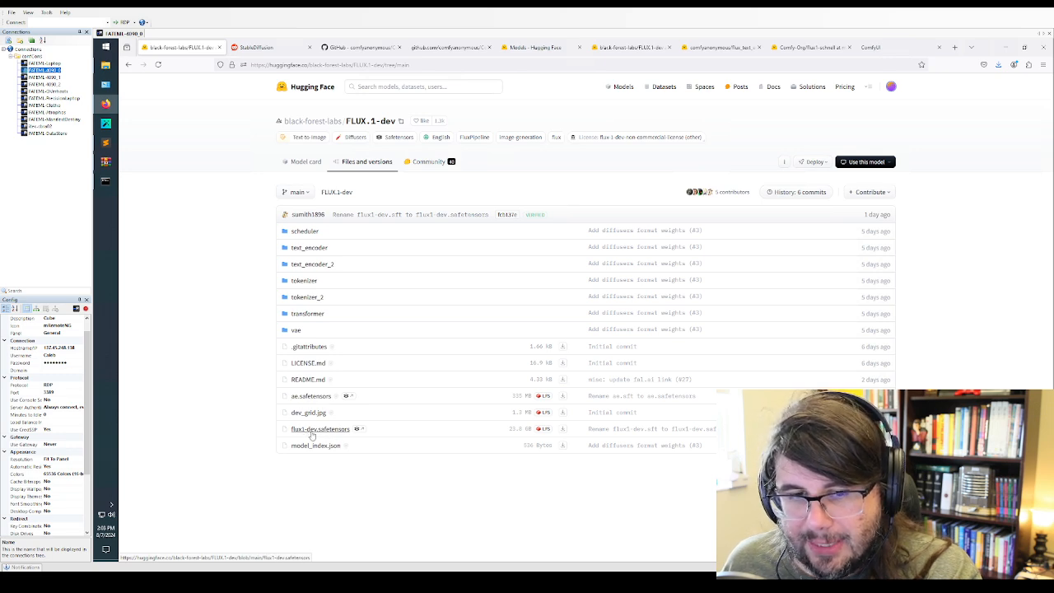
# Highlight the size of ae.safetensors on the page, and in the Sublime Text notes the auto-encoder, Dev and clip encoder entries in turn
pyautogui.moveTo(494, 429); pyautogui.dragTo(532, 397)
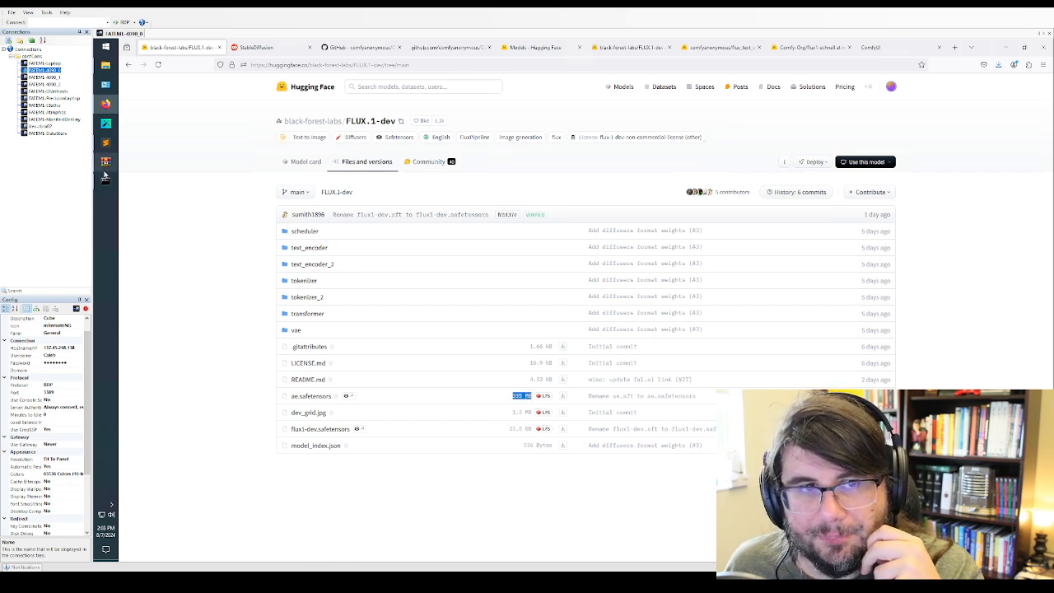
pyautogui.click(106, 143)
pyautogui.click(344, 379)
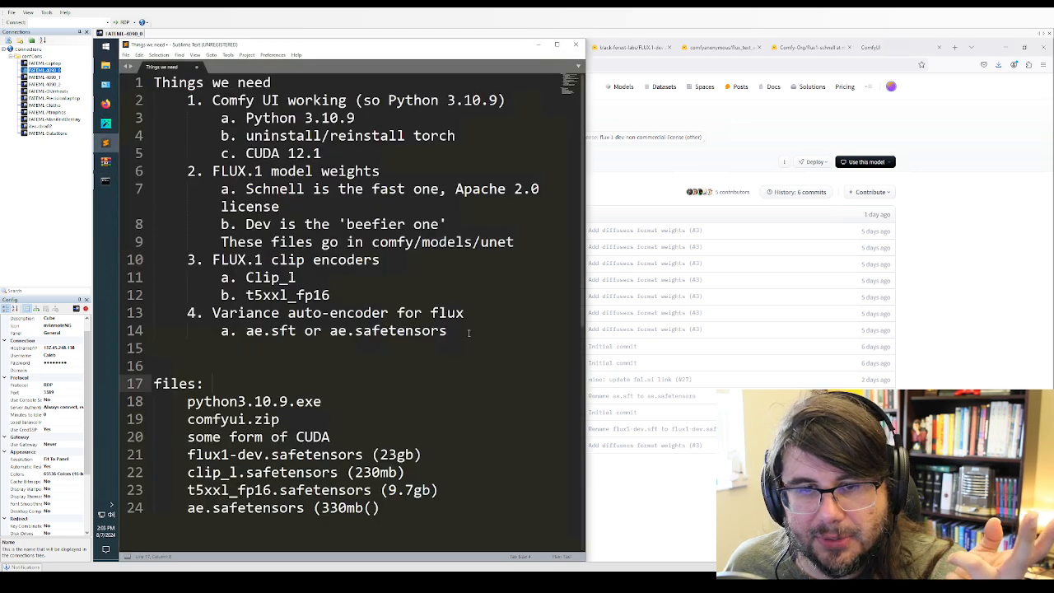
pyautogui.moveTo(468, 332); pyautogui.dragTo(108, 331)
pyautogui.moveTo(540, 242); pyautogui.dragTo(146, 217)
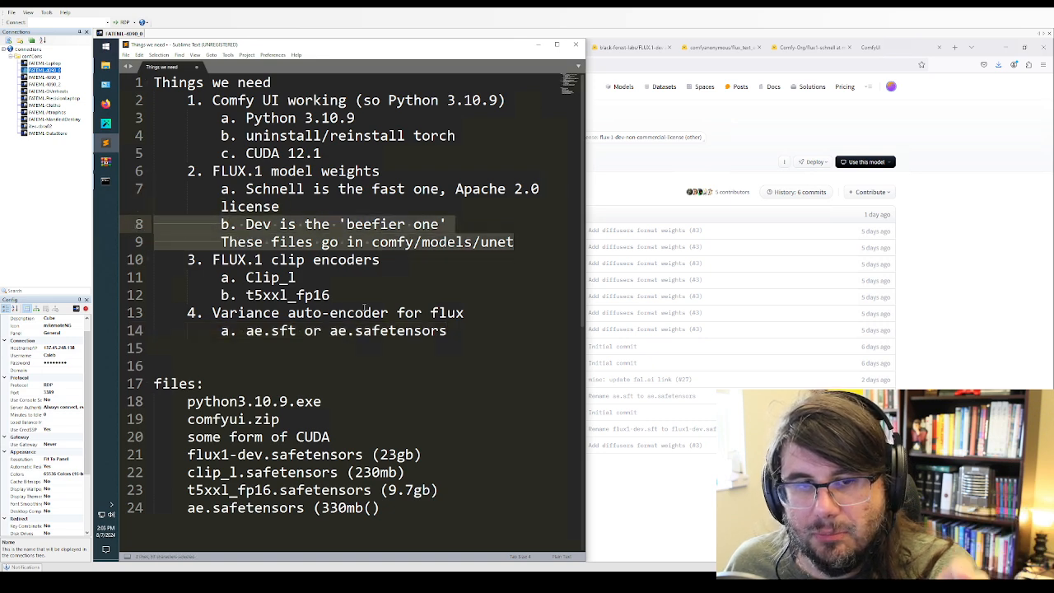
pyautogui.moveTo(331, 295); pyautogui.dragTo(120, 259)
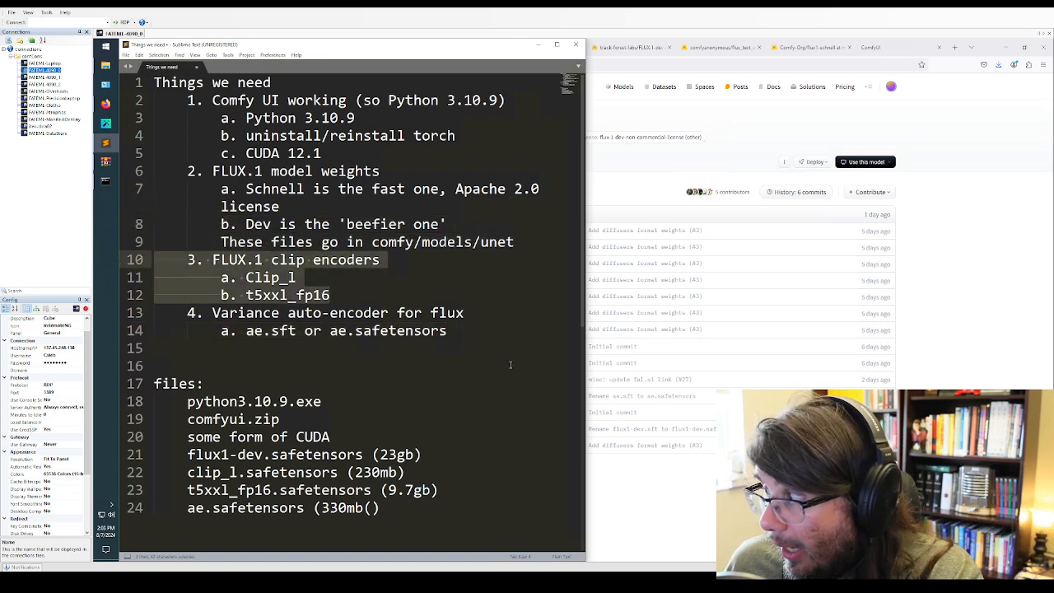
# Return to Firefox and examine the text_encoder and text_encoder_2 folders of the FLUX.1-dev repository, ending on its main file list
pyautogui.click(937, 356)
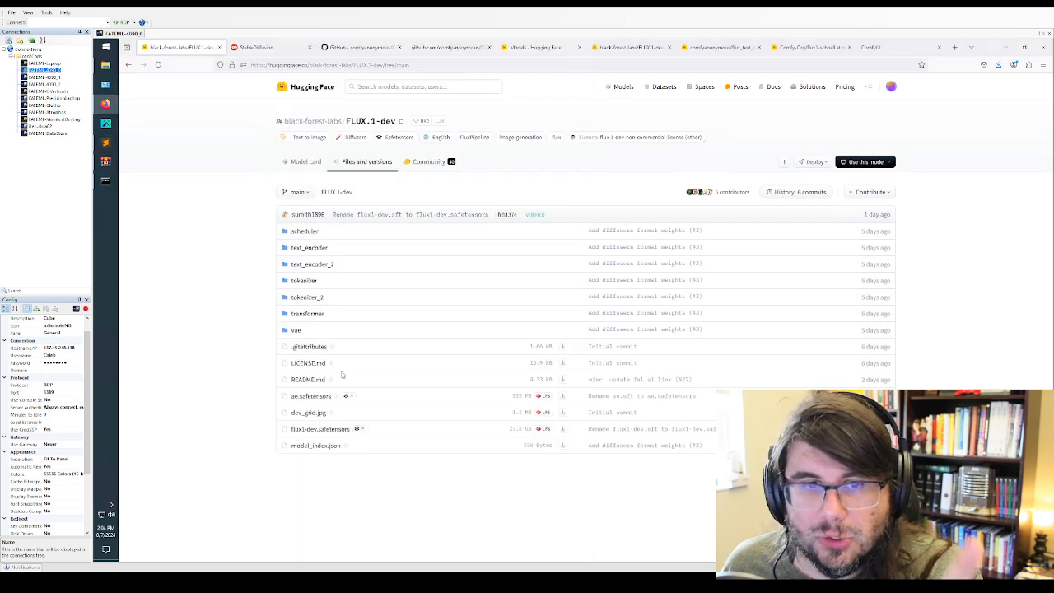
pyautogui.click(307, 248)
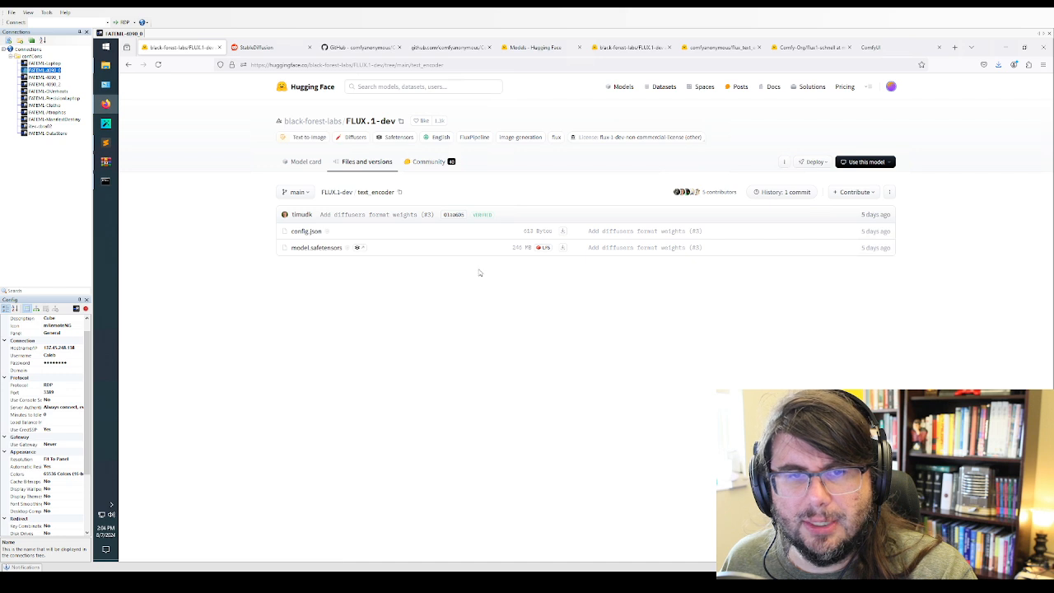
pyautogui.click(128, 64)
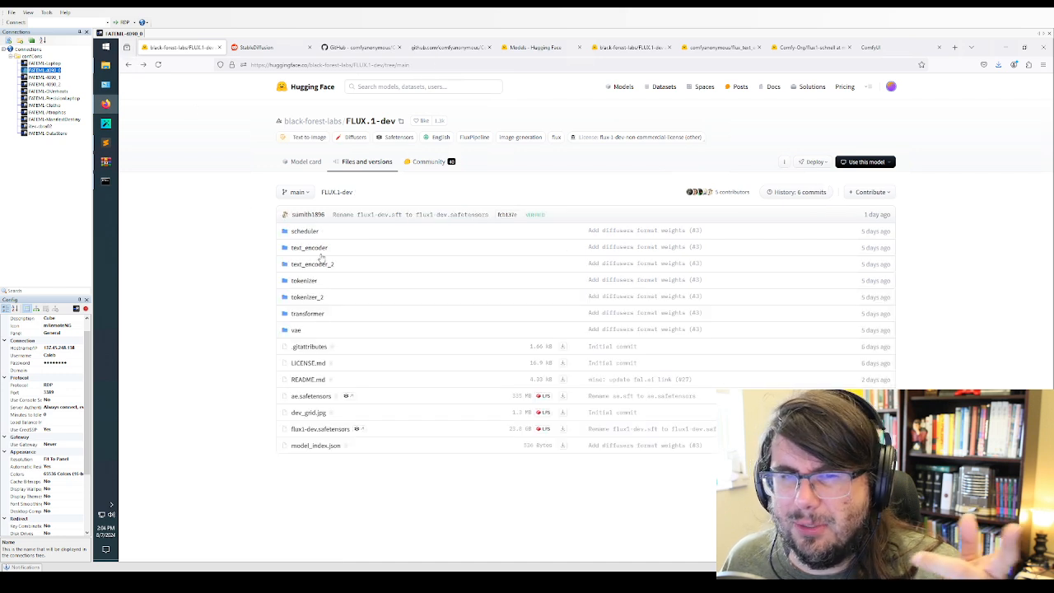
pyautogui.click(322, 264)
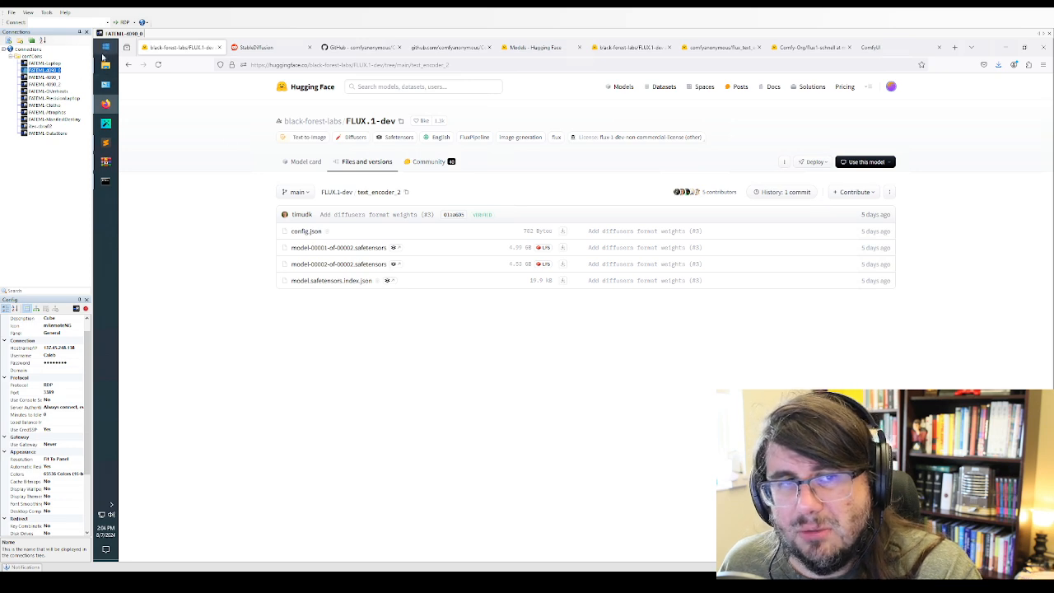
pyautogui.click(127, 64)
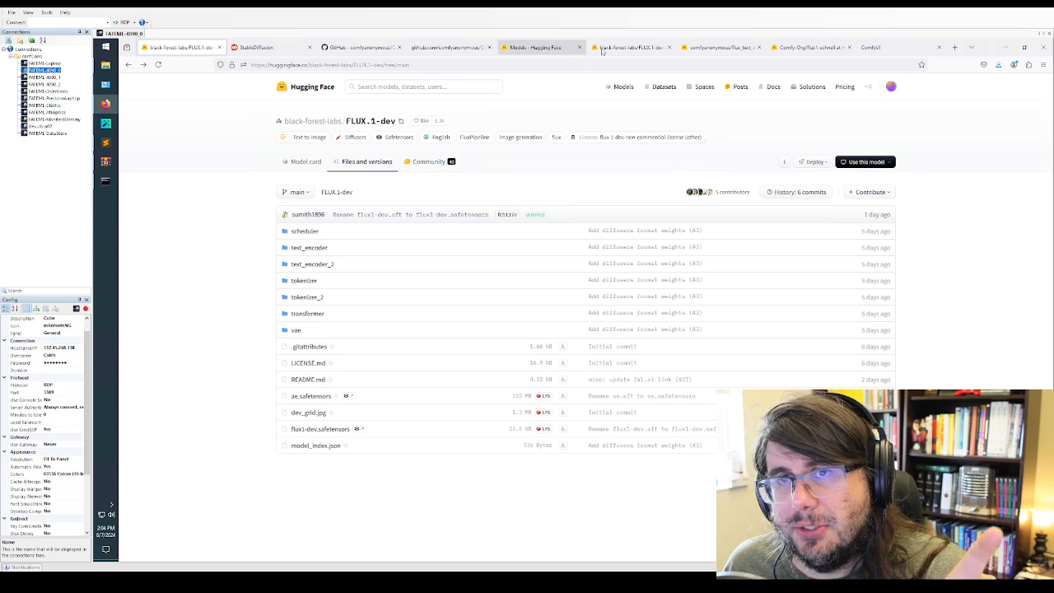
# Show the files and address of the flux_text_encoders repository on Hugging Face, and return to the FLUX.1-dev page
pyautogui.click(705, 50)
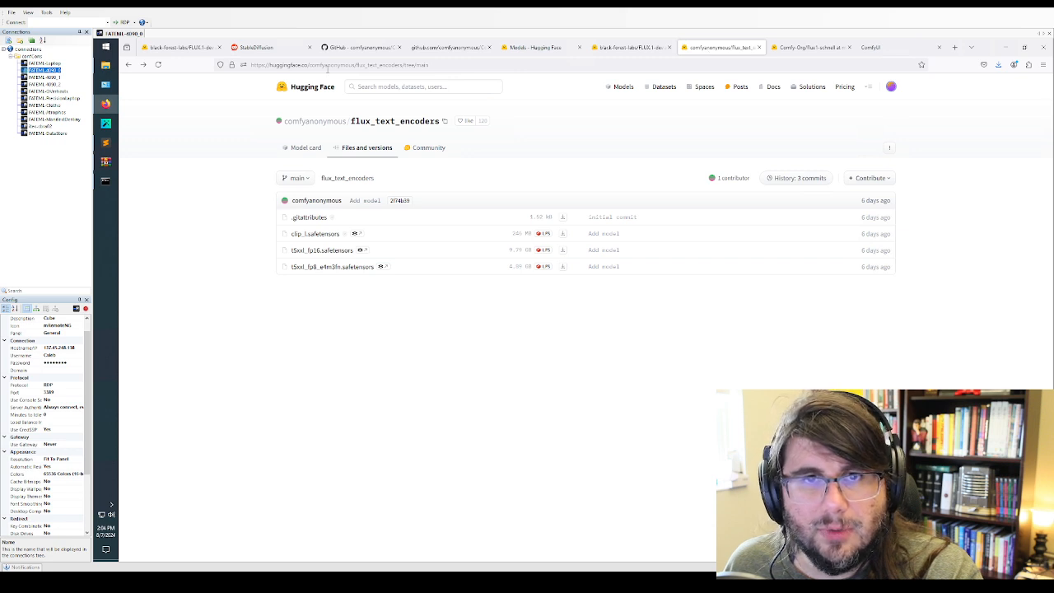
pyautogui.click(363, 65)
pyautogui.click(391, 337)
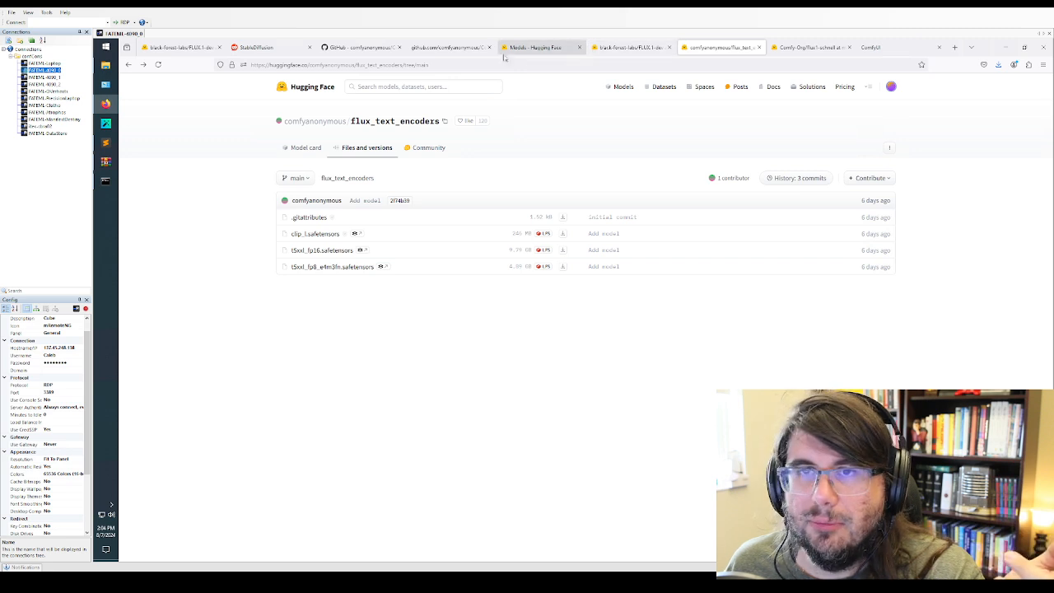
pyautogui.click(196, 49)
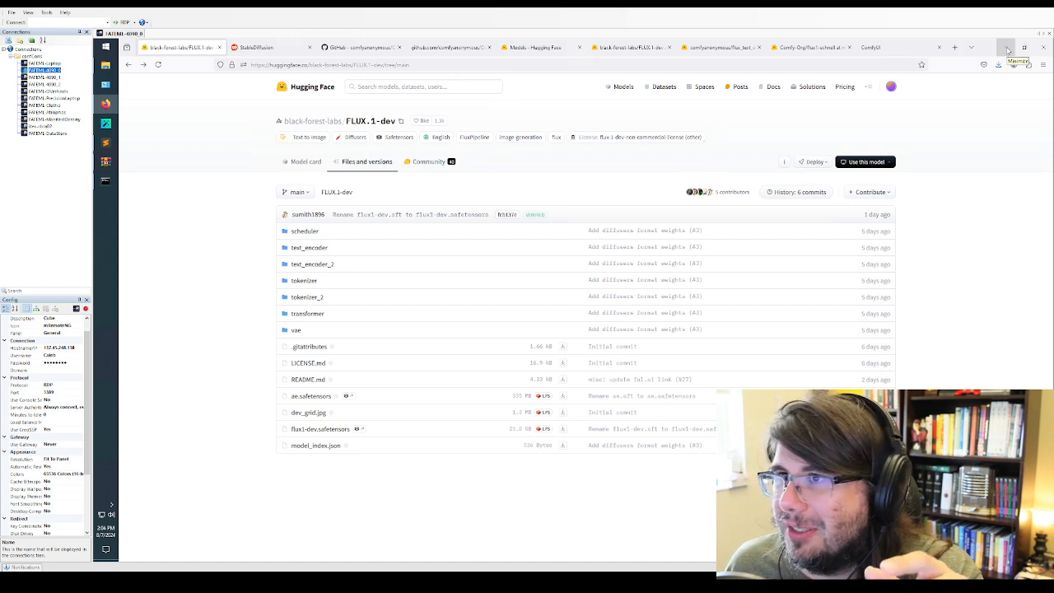
# Switch to File Explorer, restore its window to a smaller size over the browser, and open the ComfyUI folder on the C: drive
pyautogui.click(102, 66)
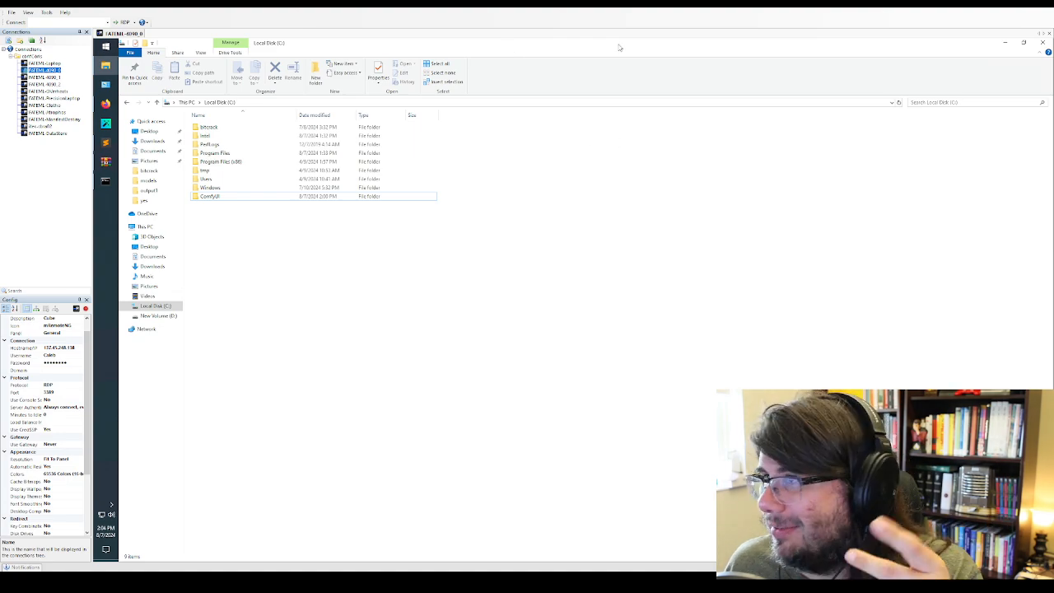
pyautogui.moveTo(619, 48); pyautogui.dragTo(733, 138)
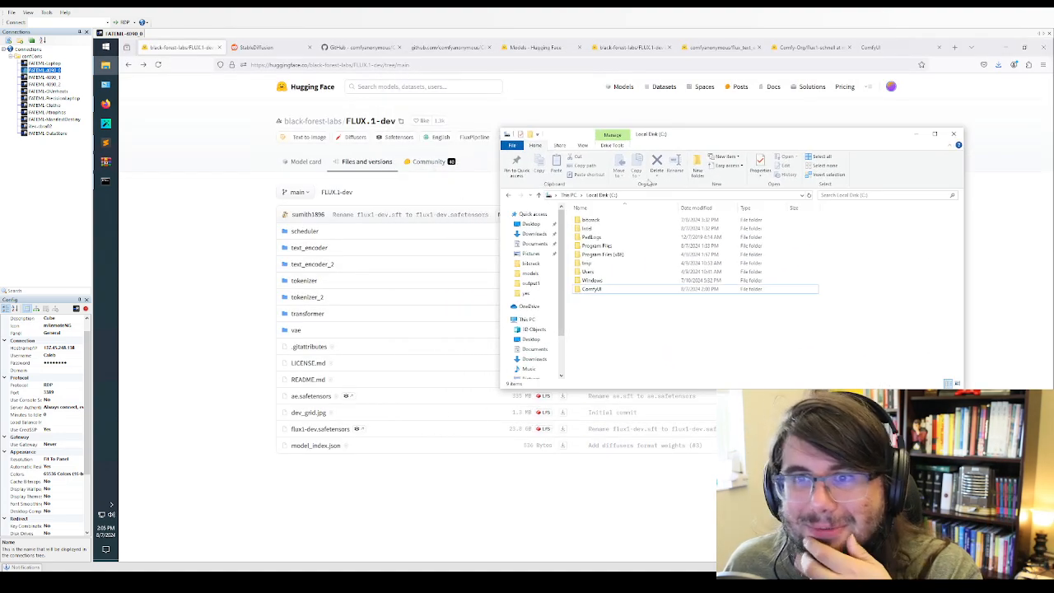
pyautogui.doubleClick(592, 289)
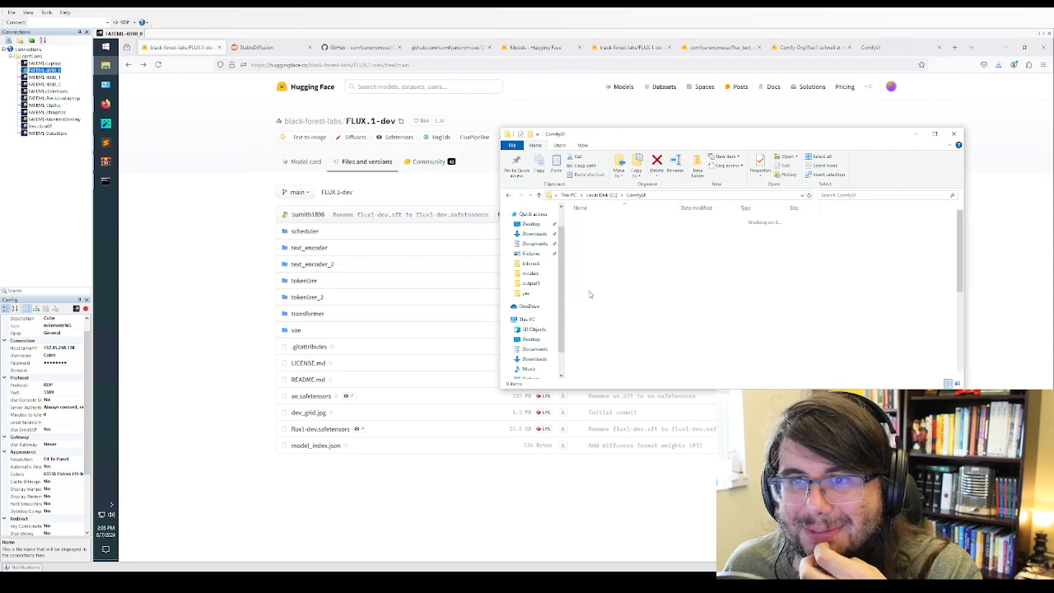
pyautogui.click(596, 195)
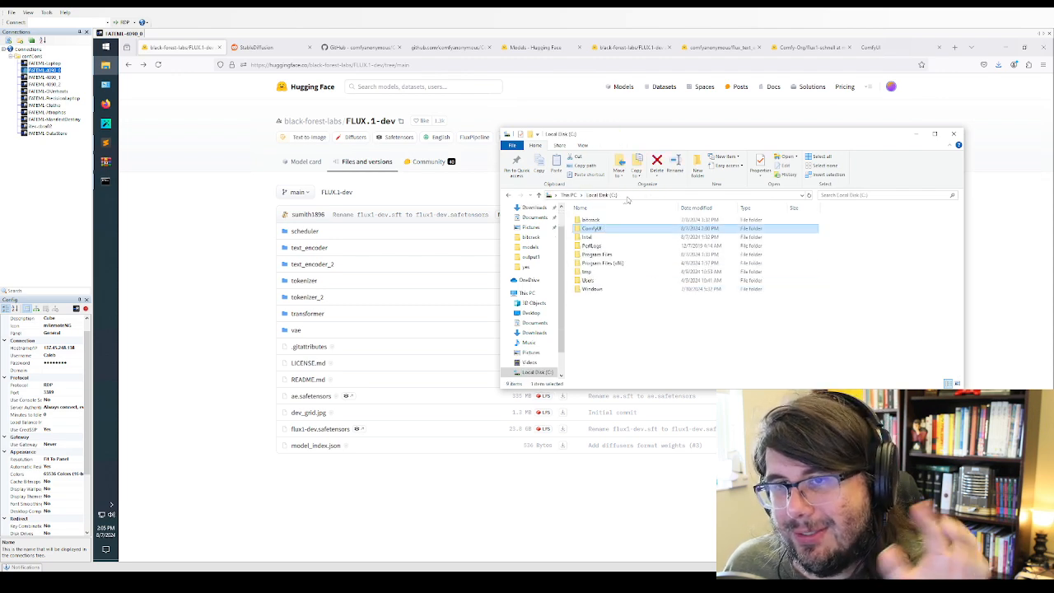
pyautogui.click(603, 282)
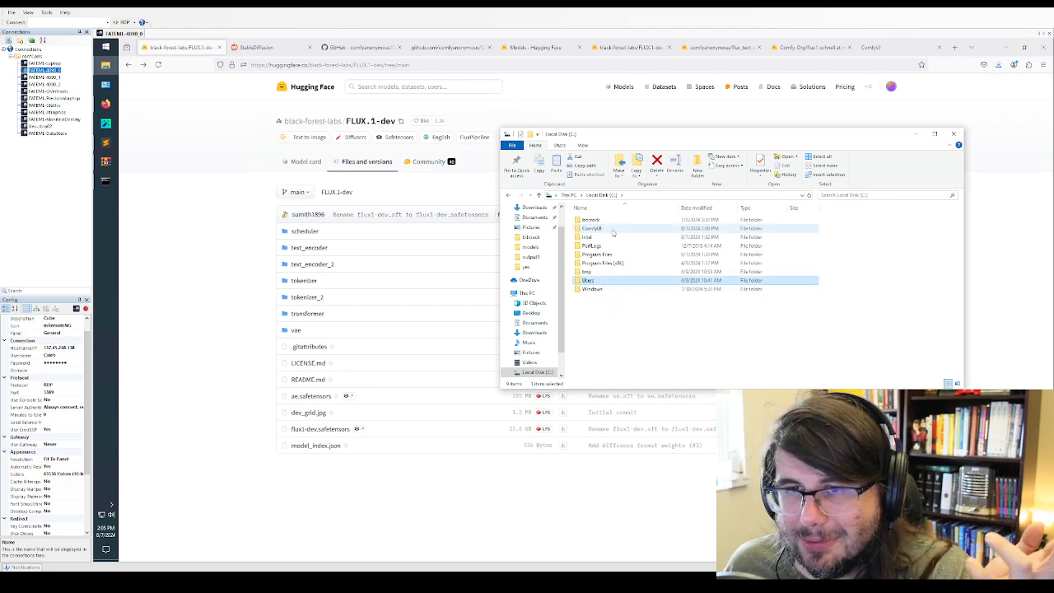
pyautogui.doubleClick(604, 231)
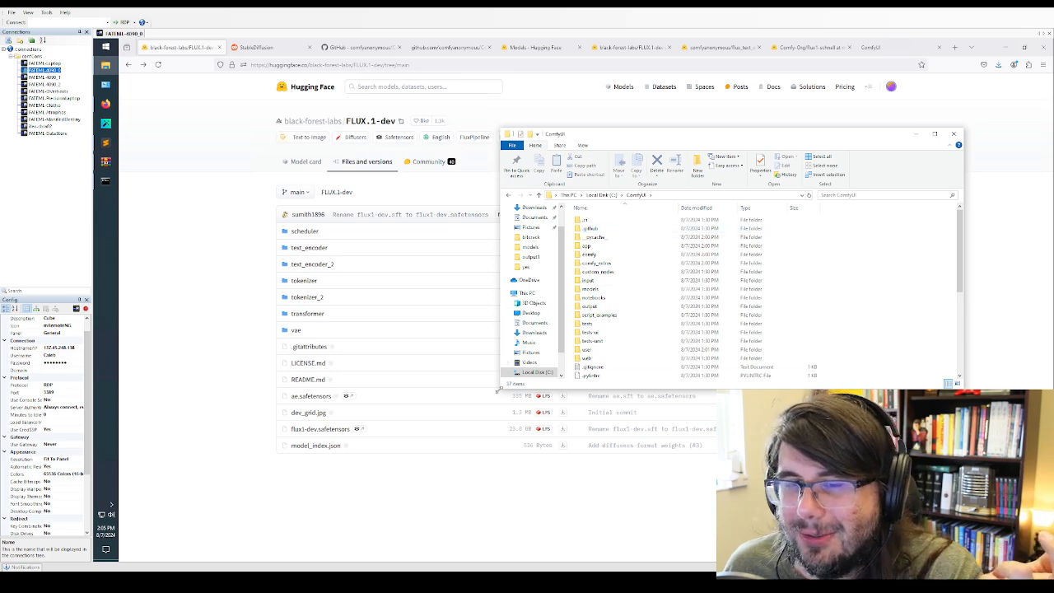
# Enlarge the File Explorer window and open the models folder inside ComfyUI
pyautogui.moveTo(497, 390); pyautogui.dragTo(437, 562)
pyautogui.moveTo(437, 124); pyautogui.dragTo(411, 38)
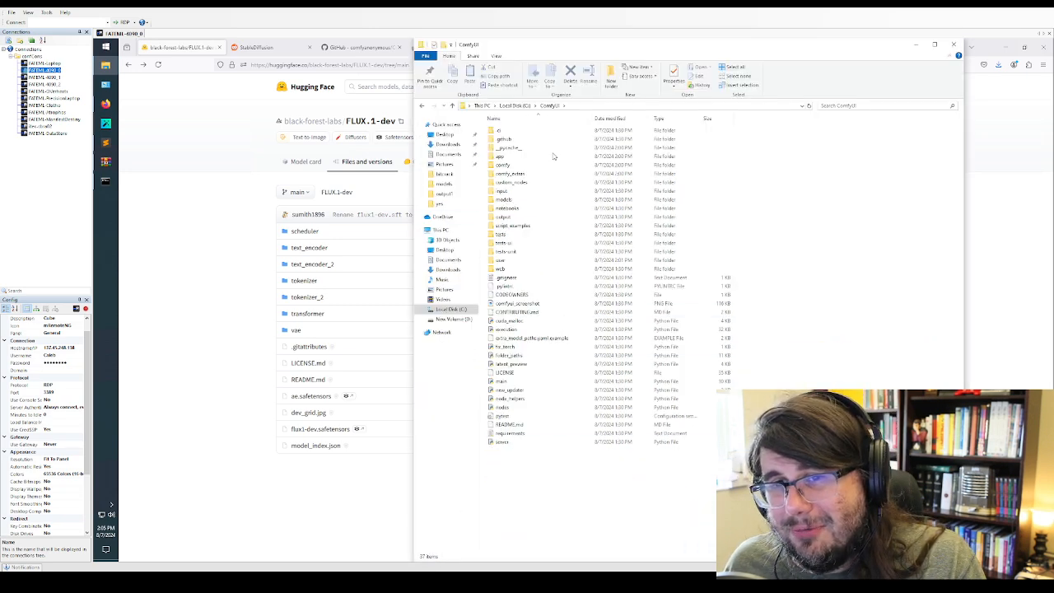
pyautogui.doubleClick(511, 200)
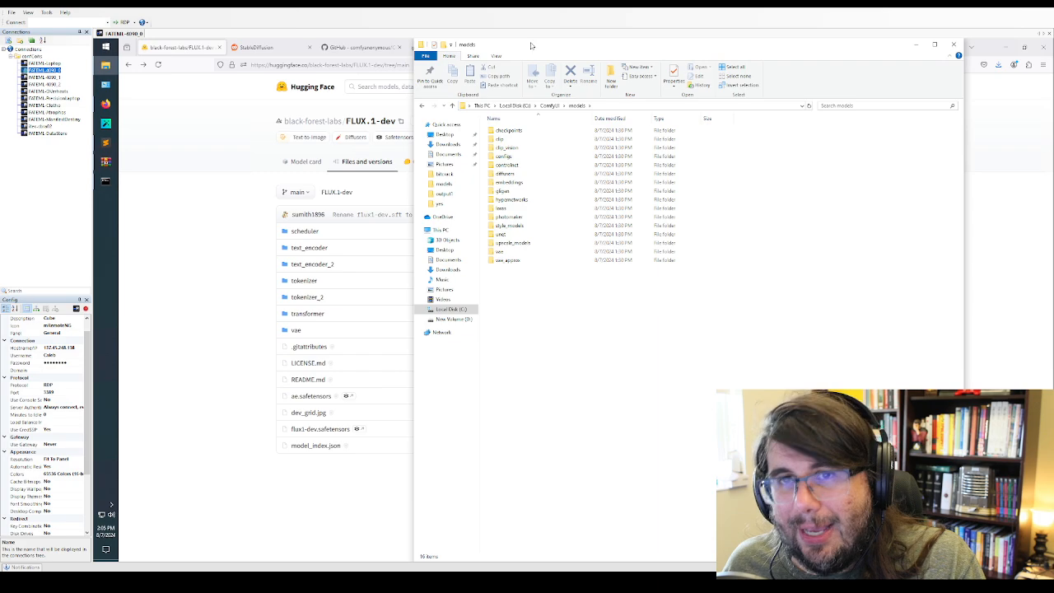
pyautogui.moveTo(531, 45); pyautogui.dragTo(120, 178)
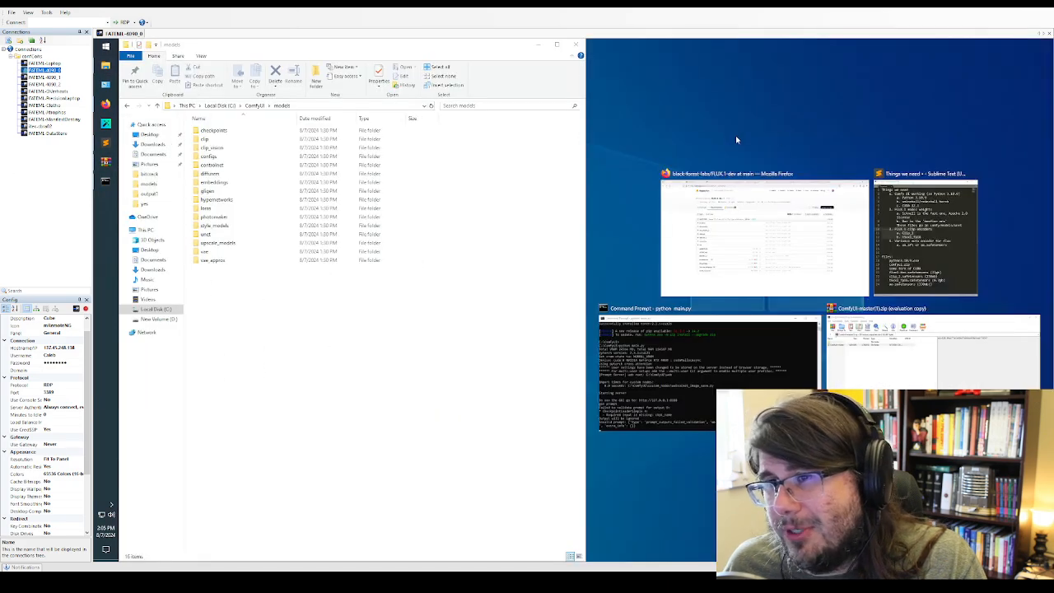
pyautogui.click(764, 235)
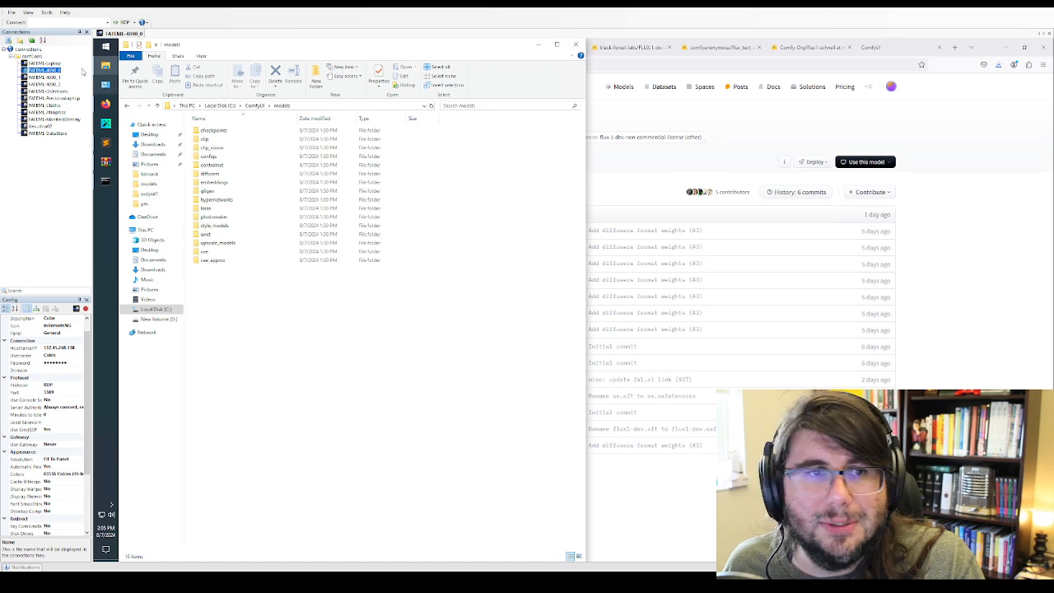
pyautogui.moveTo(210, 45); pyautogui.dragTo(450, 112)
# Open the Downloads folder in a second File Explorer window and tile it side by side with the models folder
pyautogui.click(106, 68)
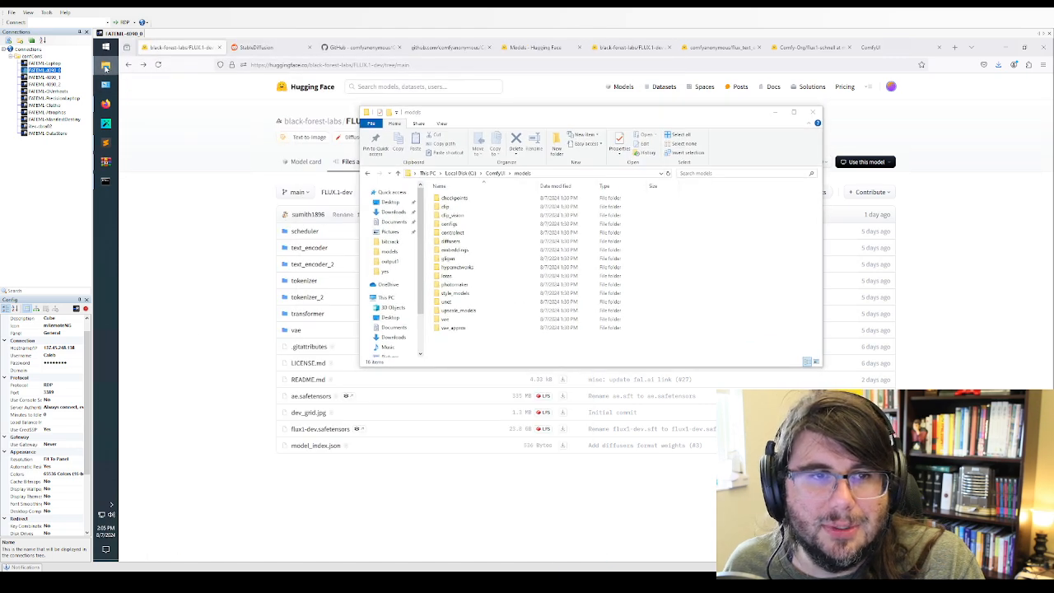
pyautogui.rightClick(106, 69)
pyautogui.click(156, 91)
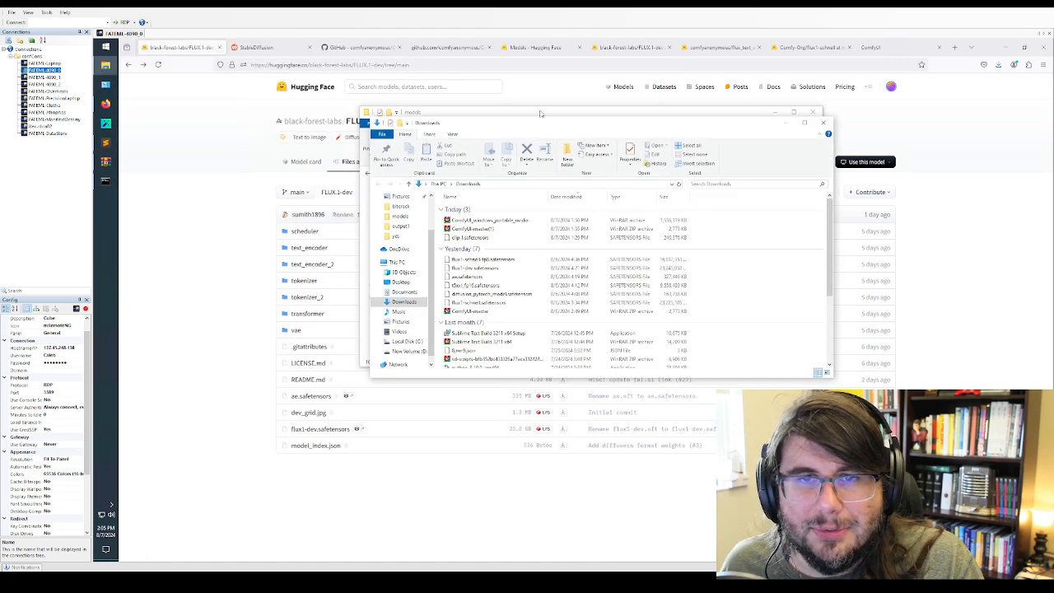
pyautogui.moveTo(513, 131); pyautogui.dragTo(94, 132)
pyautogui.click(661, 189)
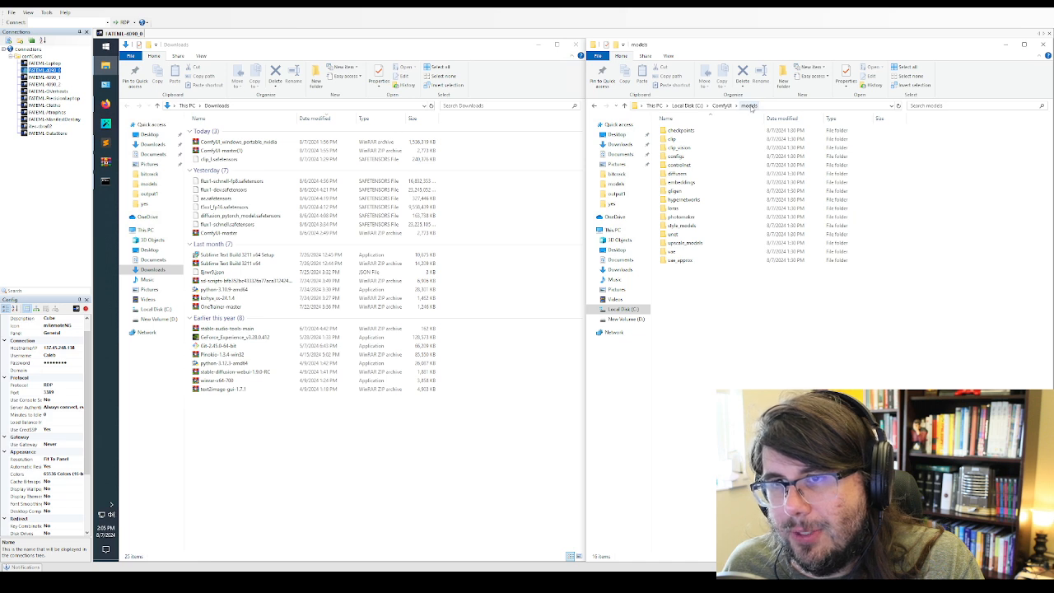
# Move clip_l.safetensors and t5xxl_fp16.safetensors from Downloads into the clip folder of the ComfyUI models
pyautogui.doubleClick(680, 139)
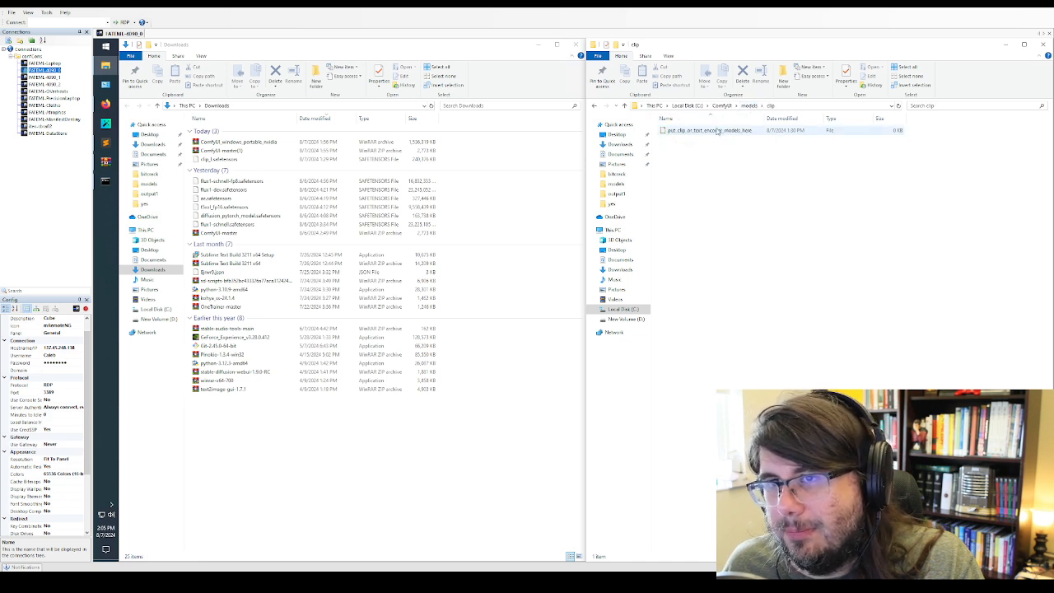
pyautogui.click(718, 132)
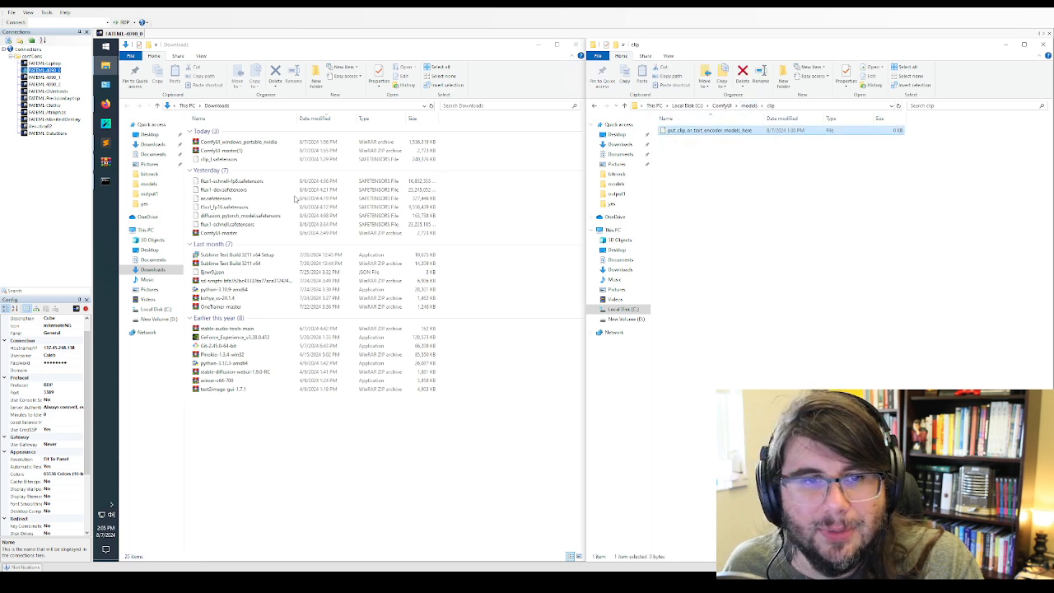
pyautogui.click(224, 207)
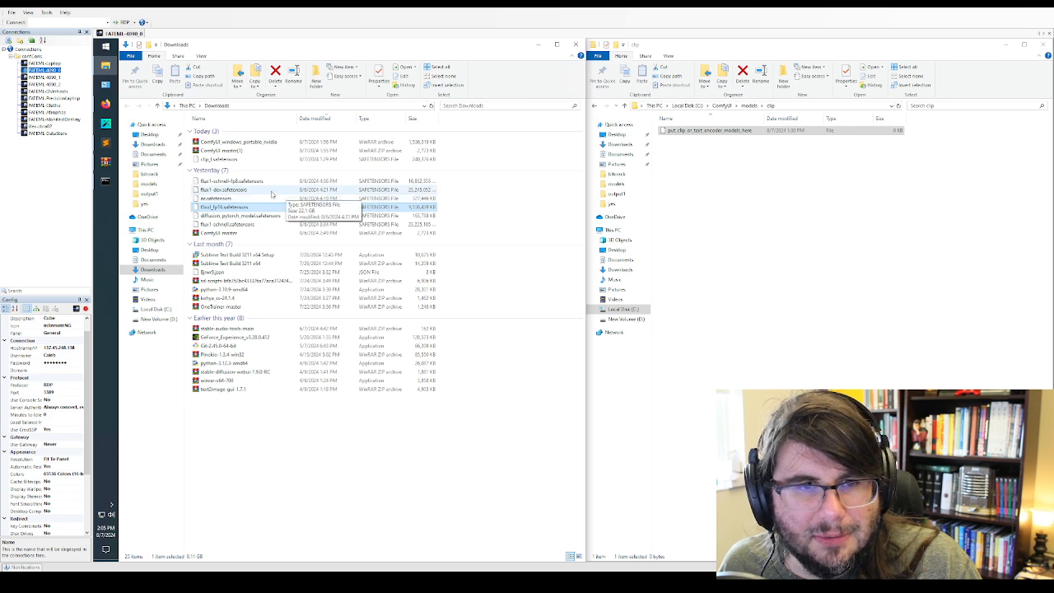
pyautogui.keyDown('ctrl'); pyautogui.click(265, 160); pyautogui.keyUp('ctrl')
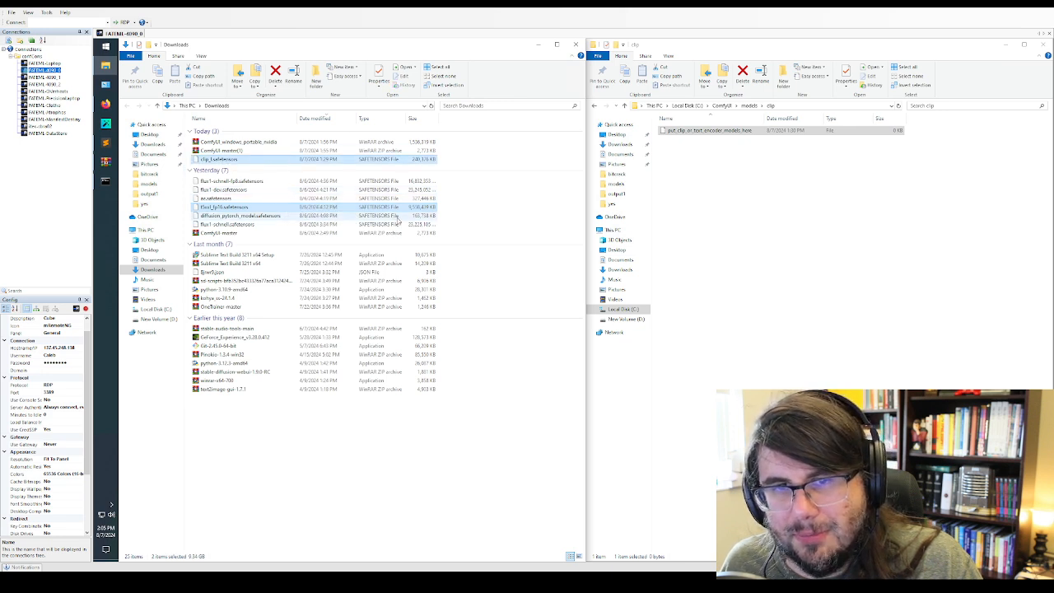
pyautogui.click(757, 217)
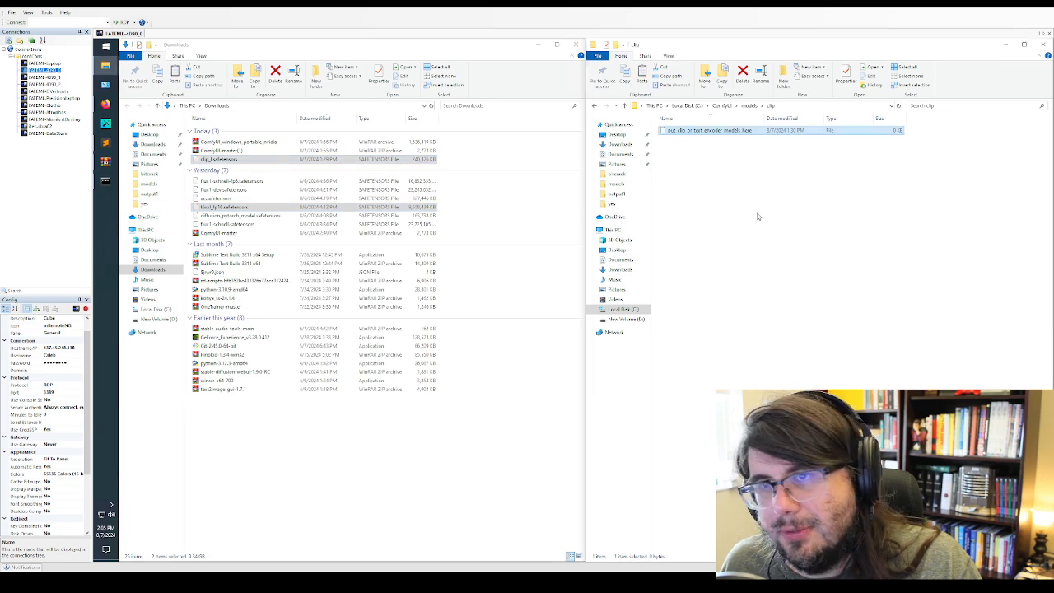
pyautogui.hotkey('ctrl', 'v')
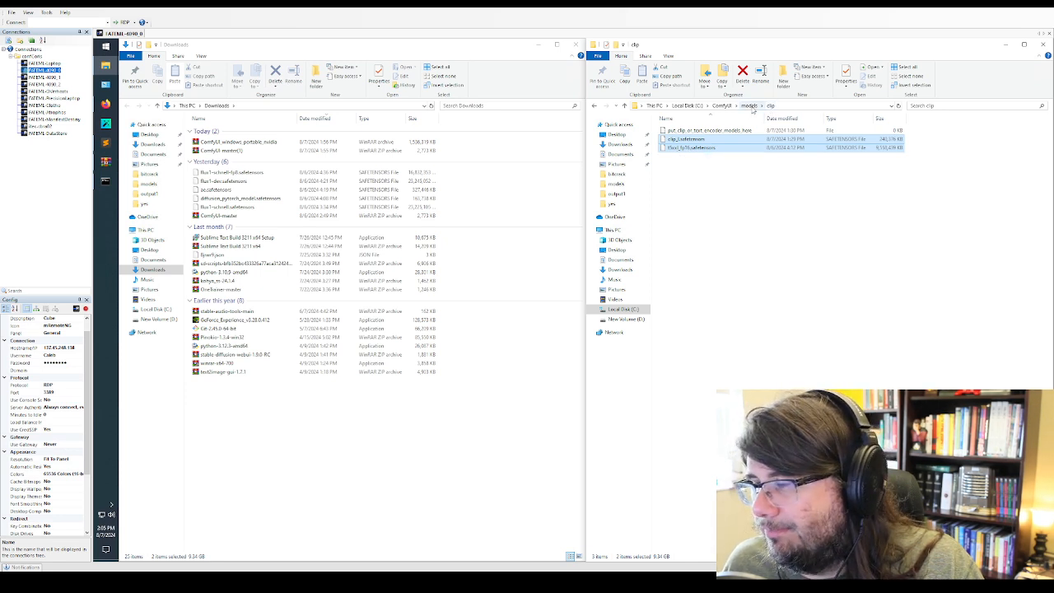
# Move flux1-dev.safetensors from Downloads into the unet folder of the ComfyUI models
pyautogui.click(748, 106)
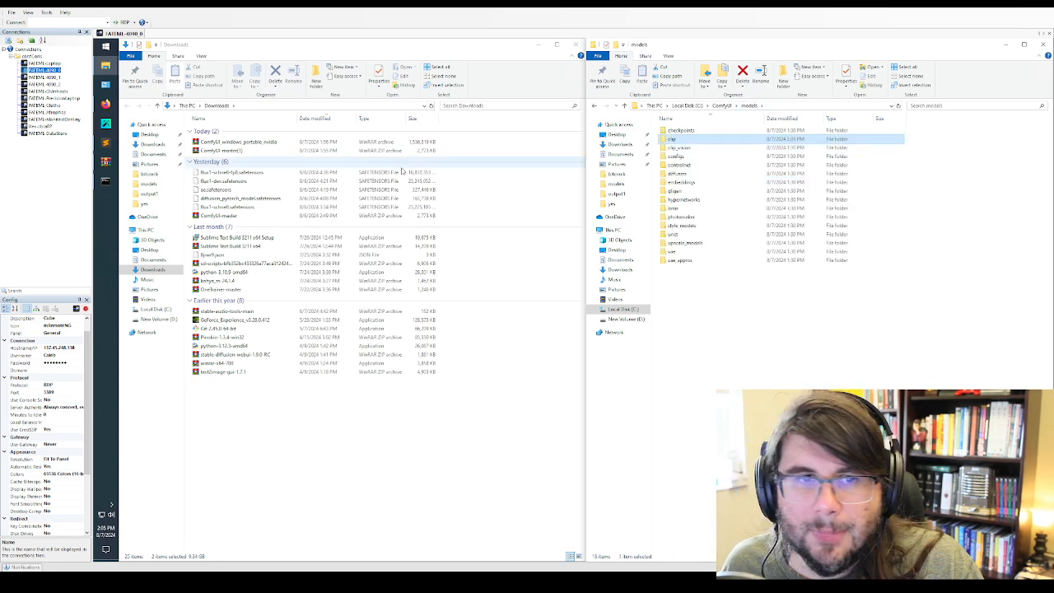
pyautogui.click(236, 181)
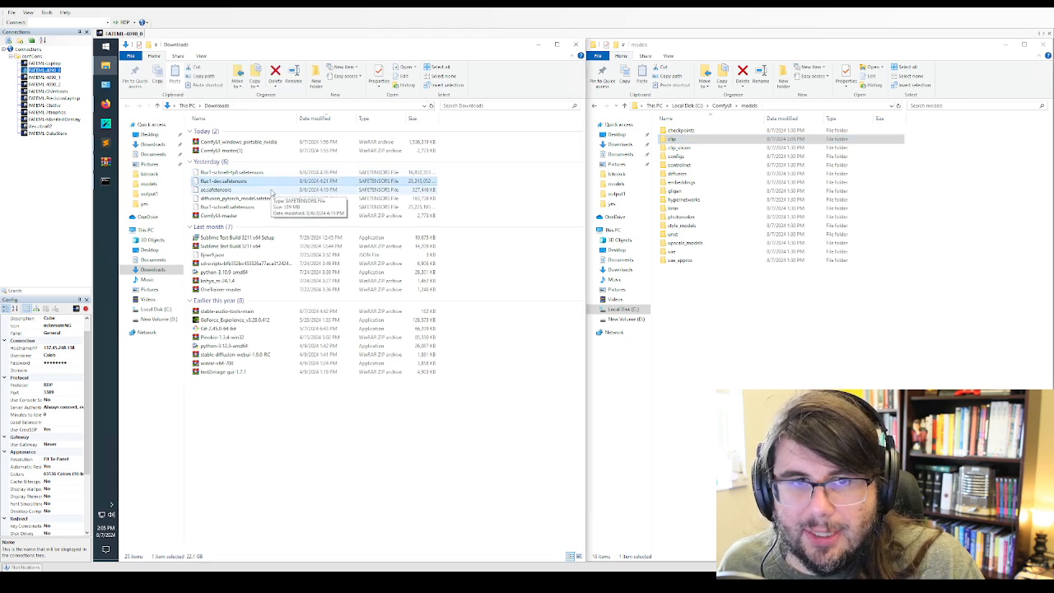
pyautogui.doubleClick(682, 234)
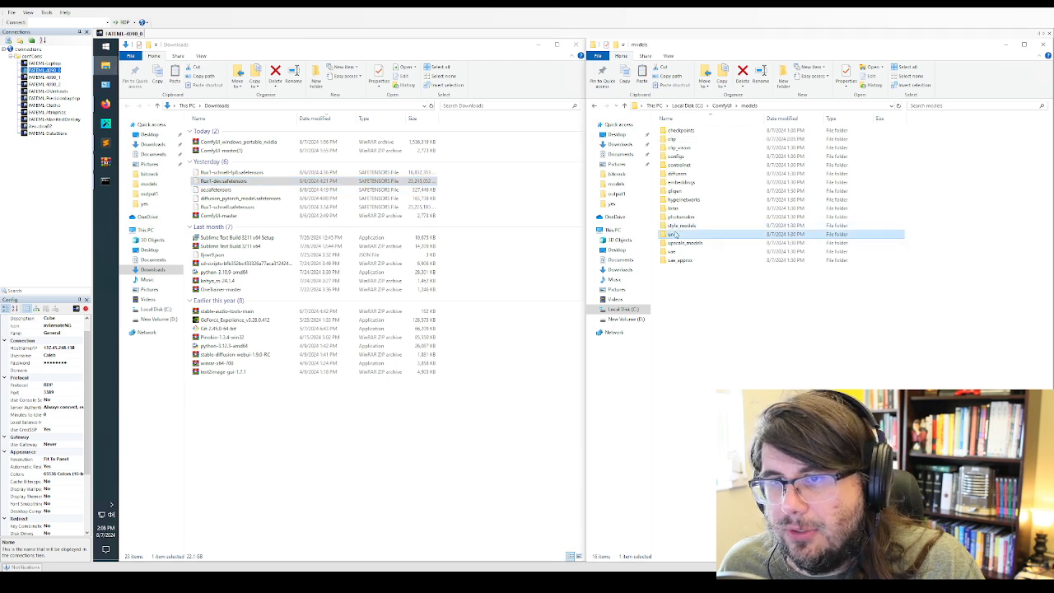
pyautogui.hotkey('ctrl', 'v')
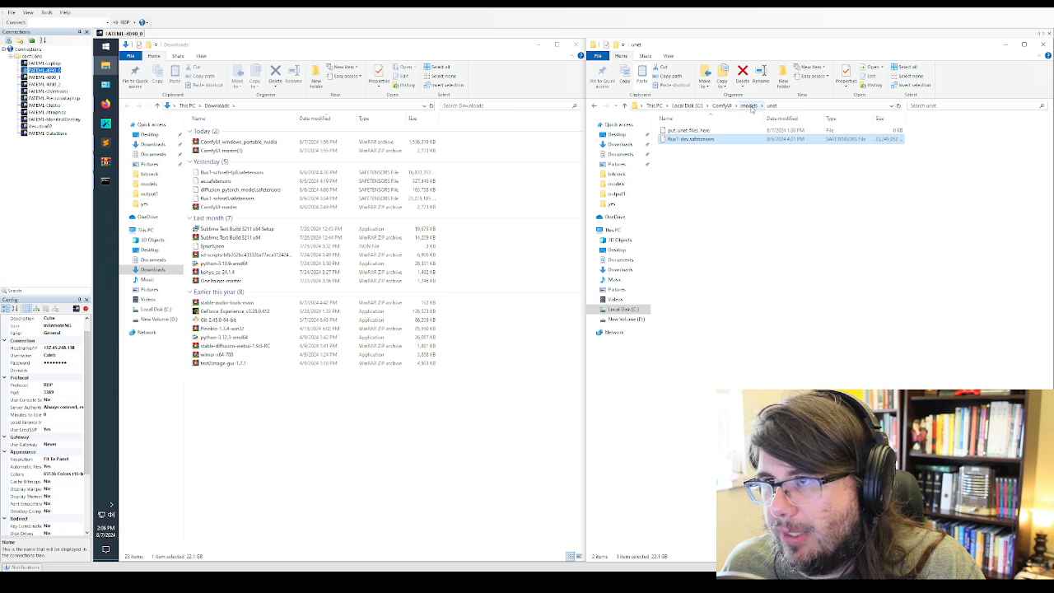
# Move ae.safetensors from Downloads into the vae folder of the ComfyUI models and return to the models folder
pyautogui.click(354, 181)
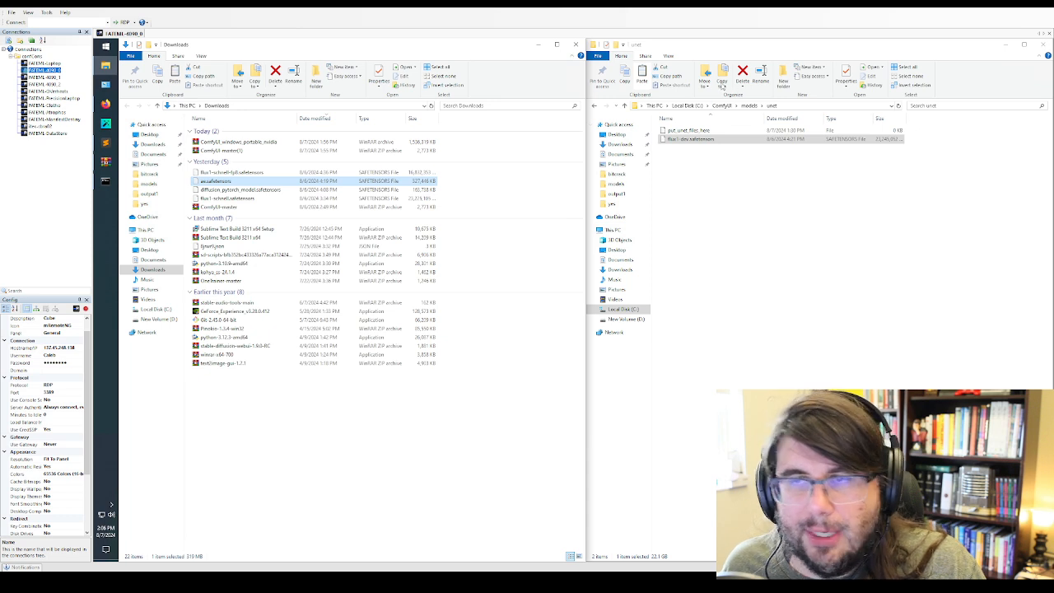
pyautogui.click(749, 106)
pyautogui.doubleClick(688, 253)
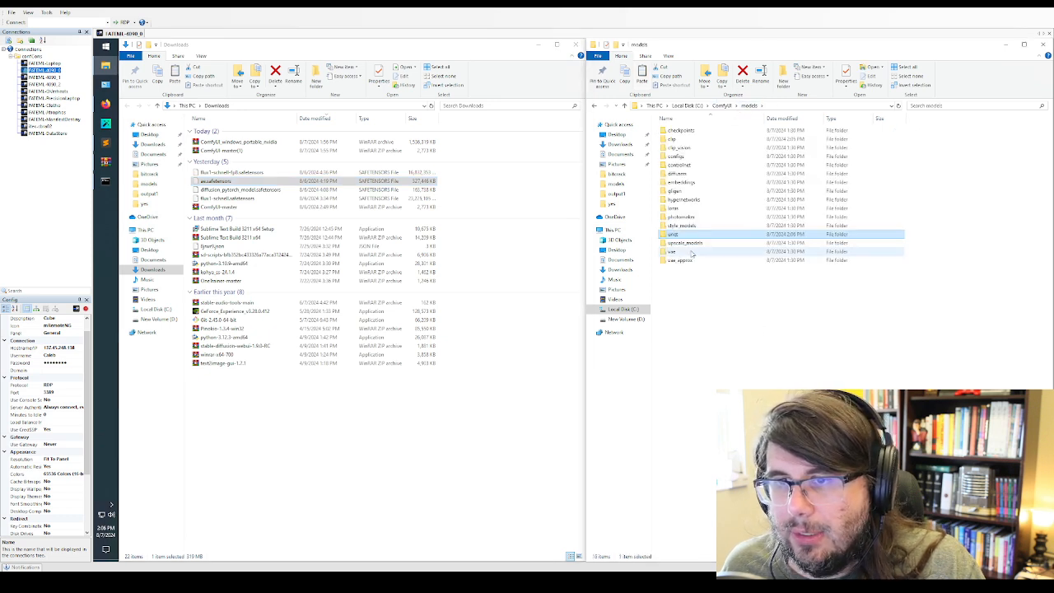
pyautogui.hotkey('ctrl', 'v')
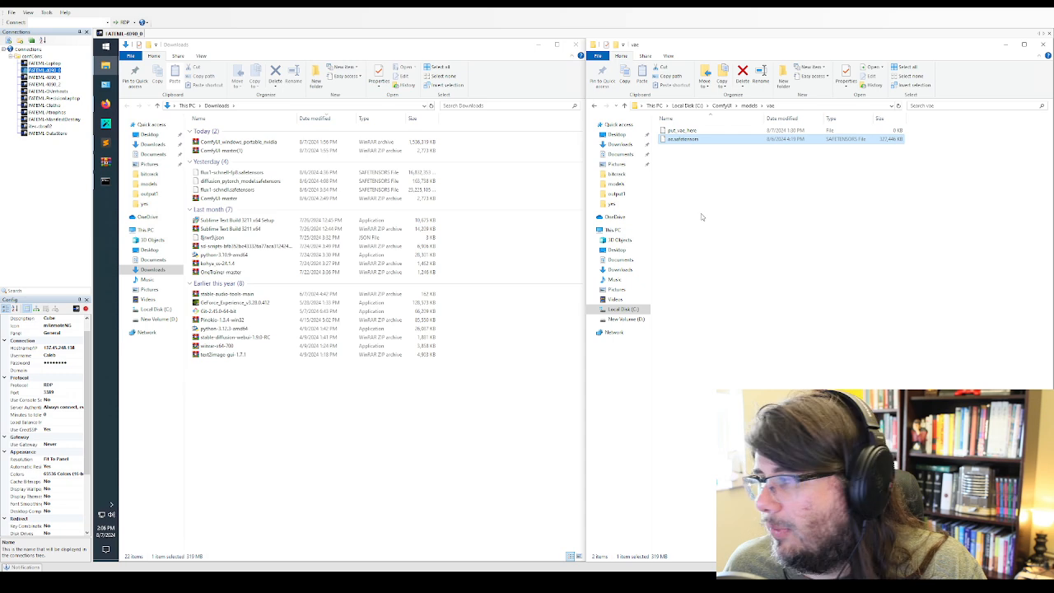
pyautogui.click(700, 213)
pyautogui.click(749, 106)
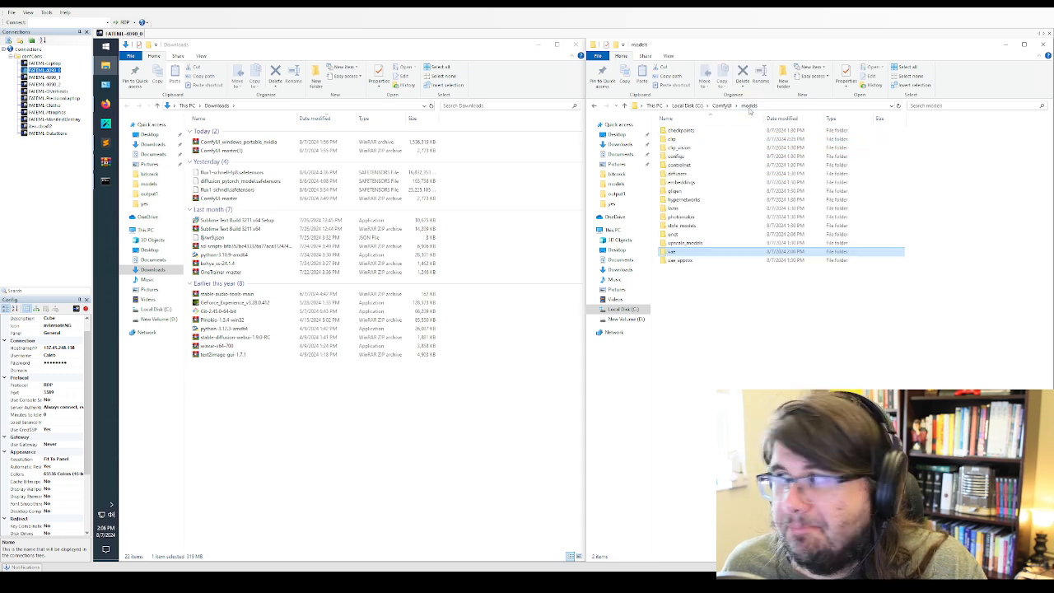
pyautogui.click(740, 292)
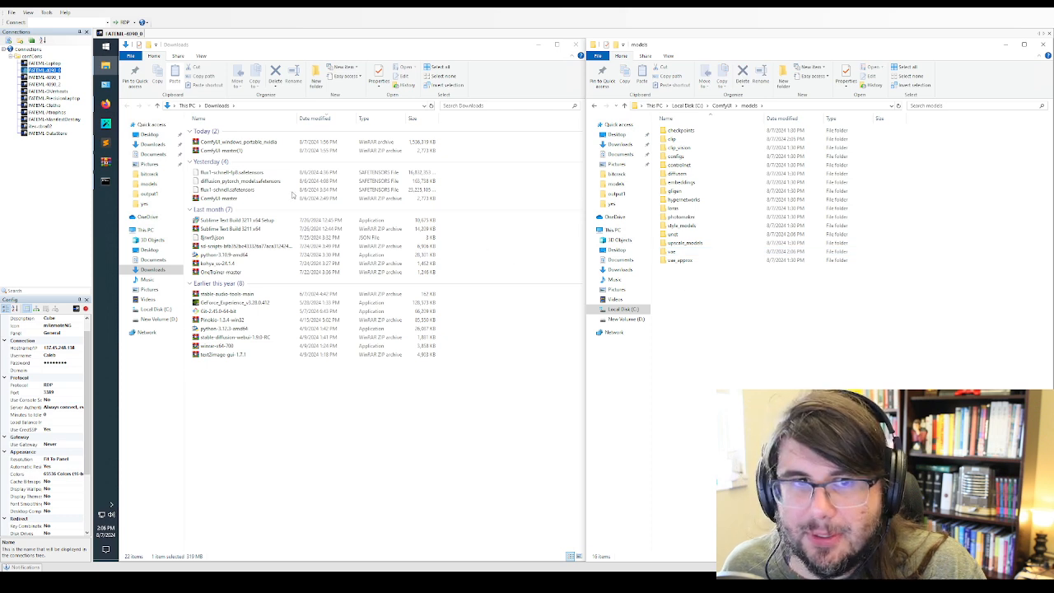
# Review the ComfyUI console output and the "Things we need" checklist in Sublime Text
pyautogui.click(272, 173)
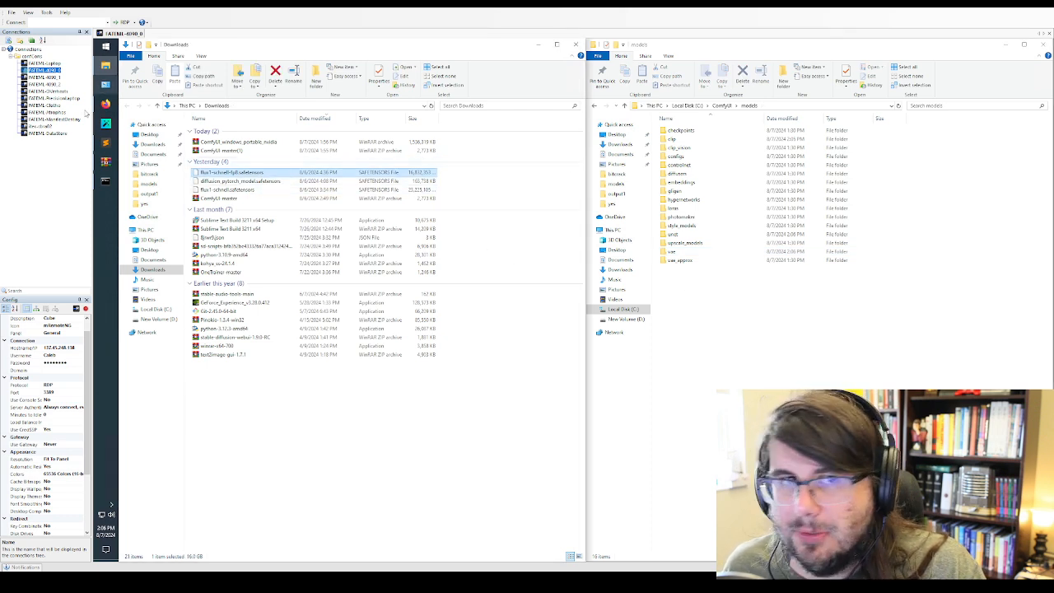
pyautogui.click(105, 181)
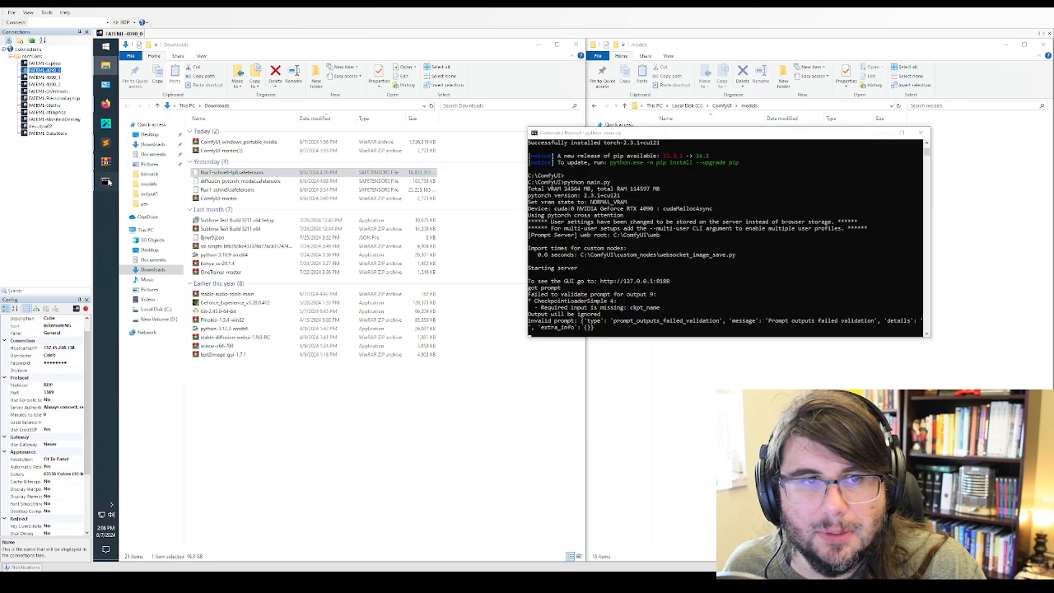
pyautogui.click(106, 142)
pyautogui.moveTo(166, 176); pyautogui.dragTo(109, 104)
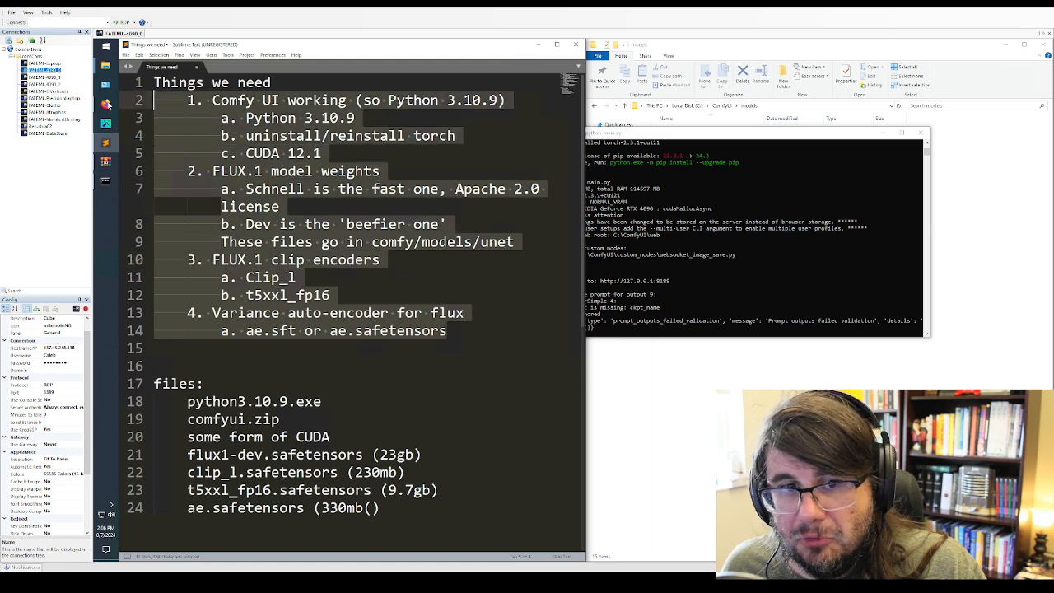
pyautogui.click(537, 46)
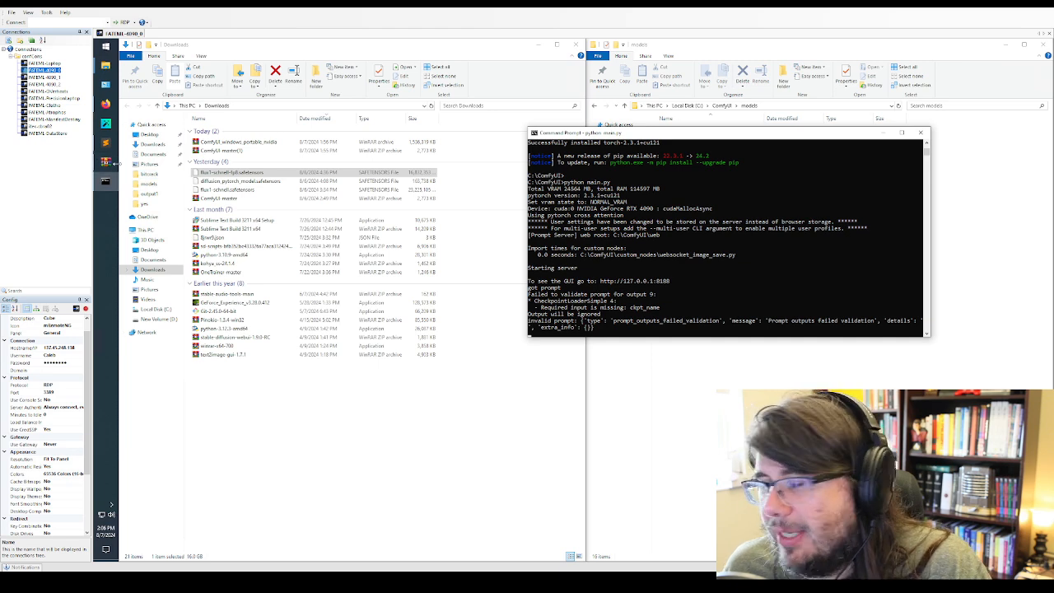
# Switch to Firefox, detach the ComfyUI tab into its own window and reload the page
pyautogui.click(105, 103)
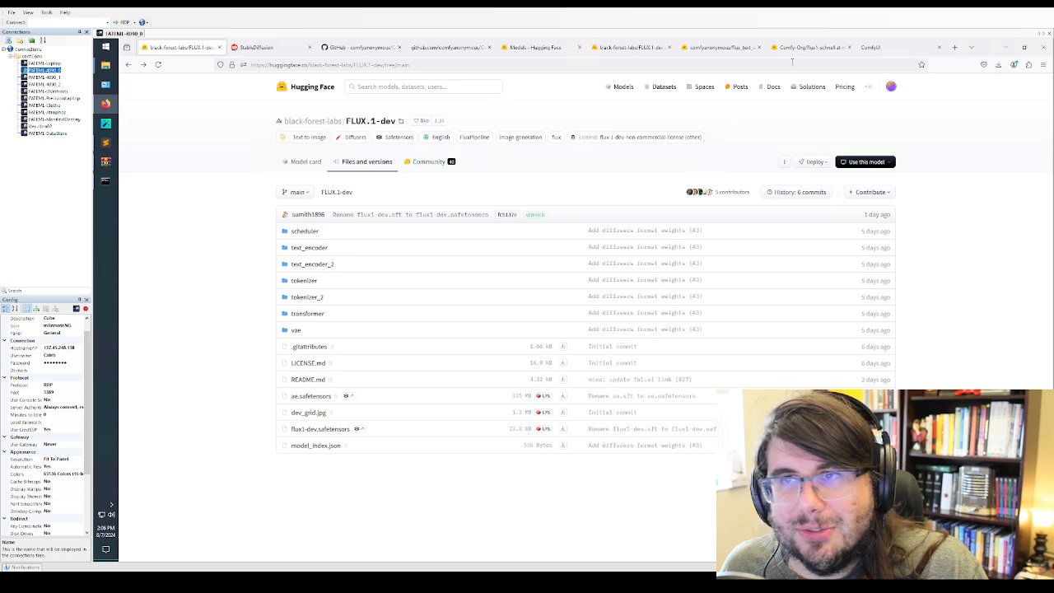
pyautogui.moveTo(895, 48); pyautogui.dragTo(810, 209)
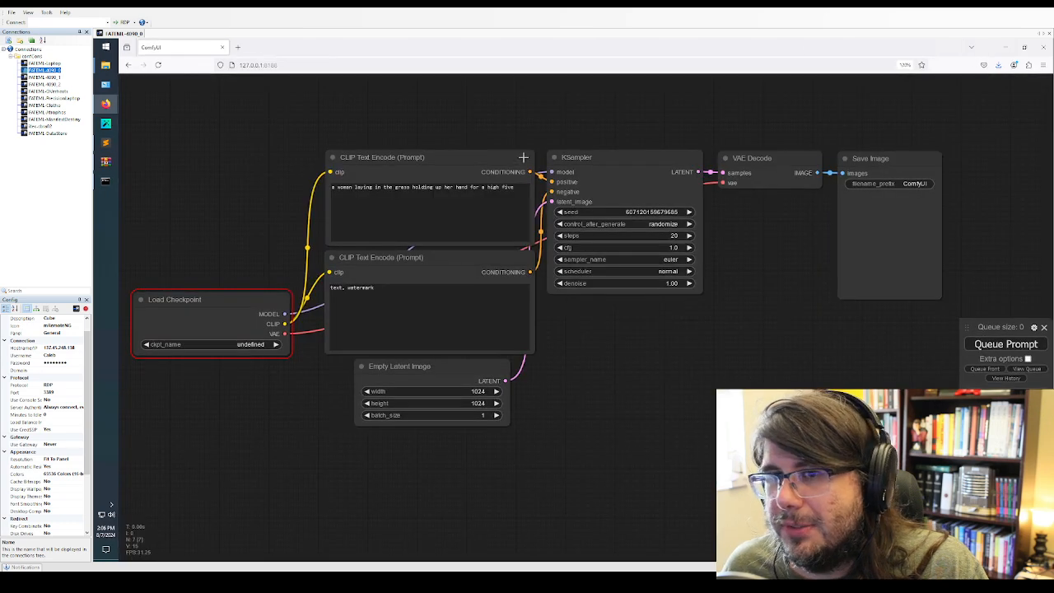
pyautogui.click(158, 65)
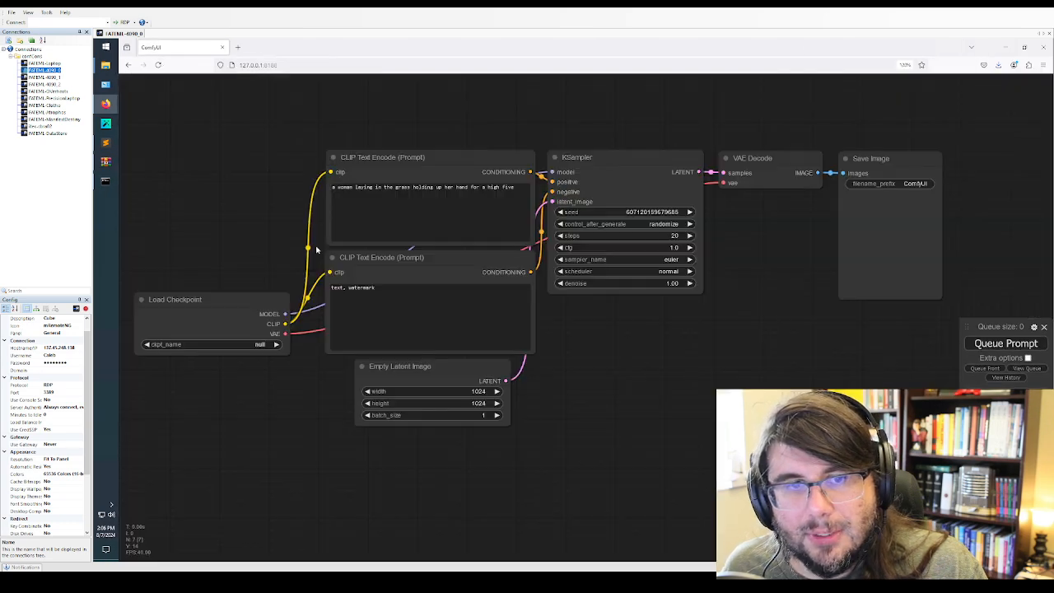
pyautogui.click(265, 343)
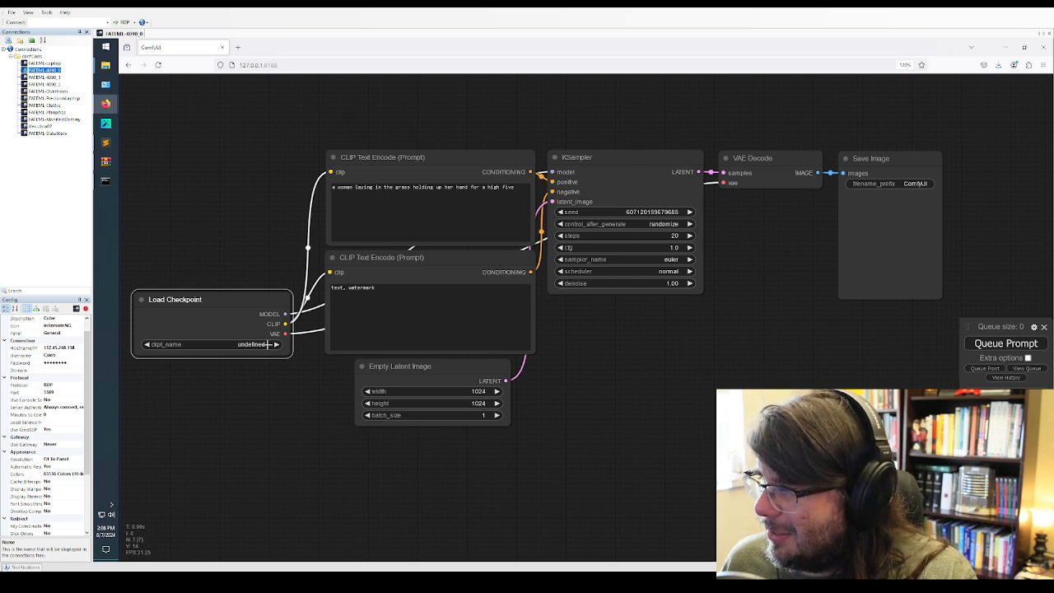
# Open the output folder on the Desktop in File Explorer and load the workflow from image ComfyUI_00001 onto the ComfyUI canvas
pyautogui.moveTo(106, 65)
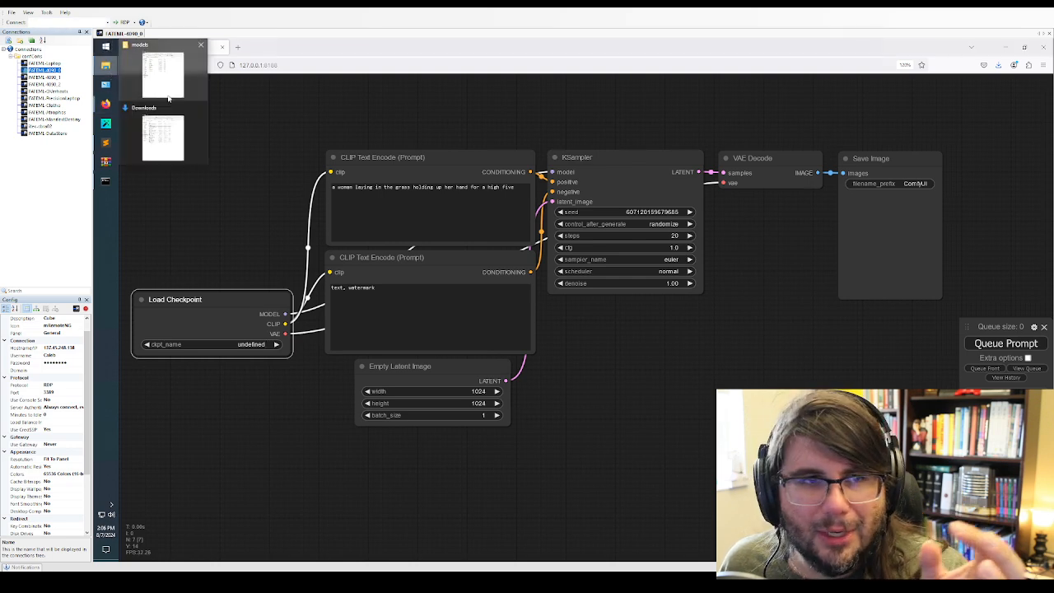
pyautogui.moveTo(168, 98)
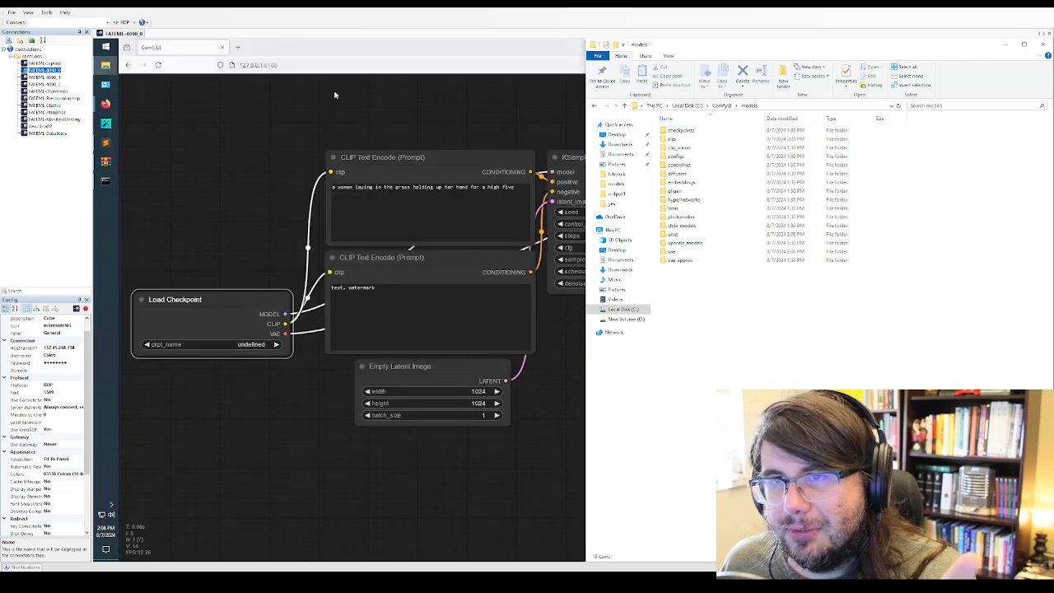
pyautogui.click(619, 135)
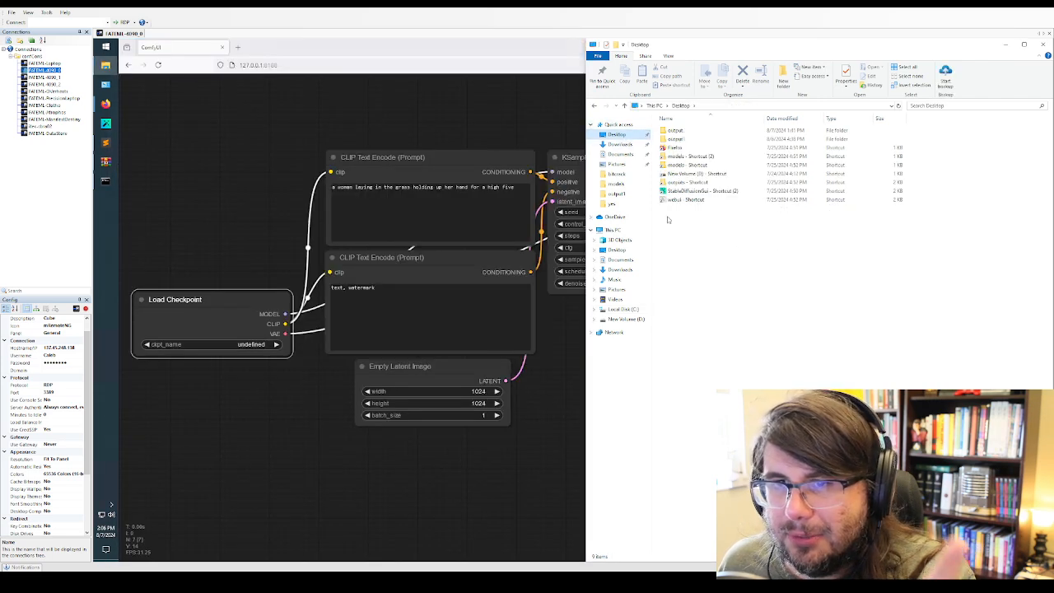
pyautogui.doubleClick(675, 131)
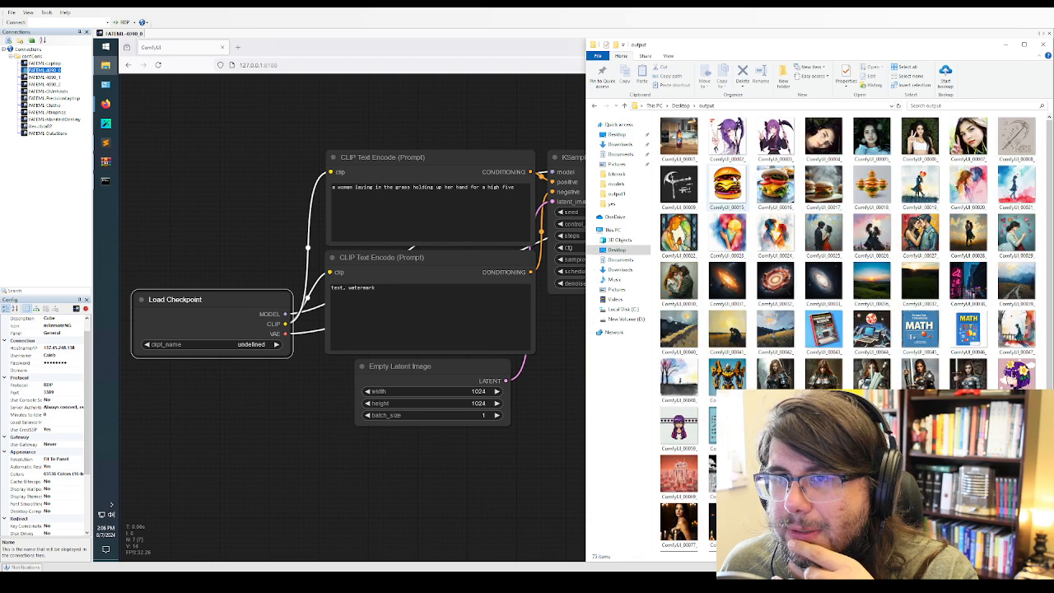
pyautogui.moveTo(674, 46); pyautogui.dragTo(754, 112)
pyautogui.click(777, 198)
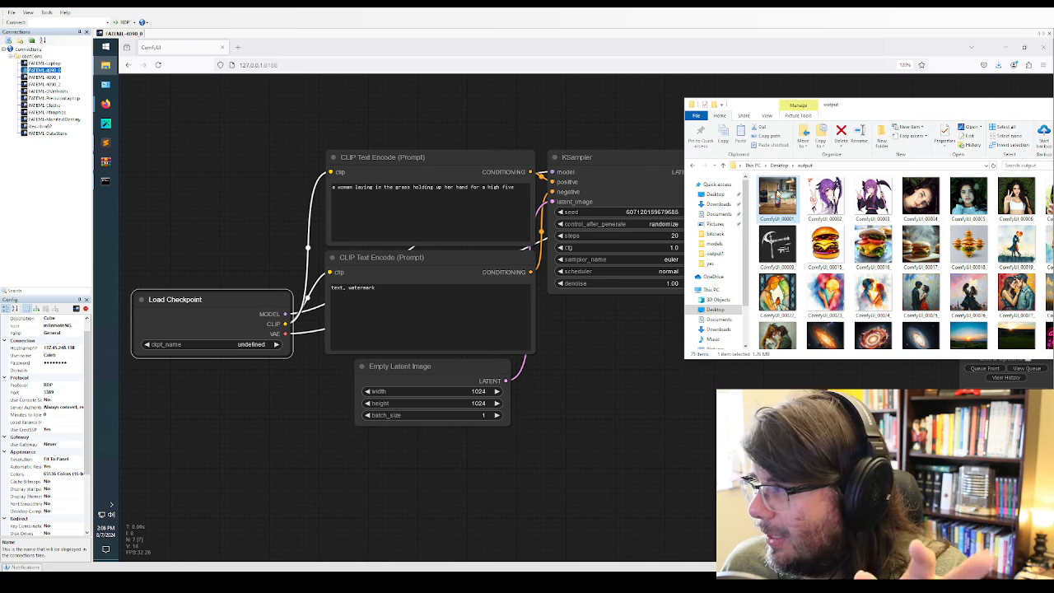
pyautogui.moveTo(777, 198); pyautogui.dragTo(394, 117)
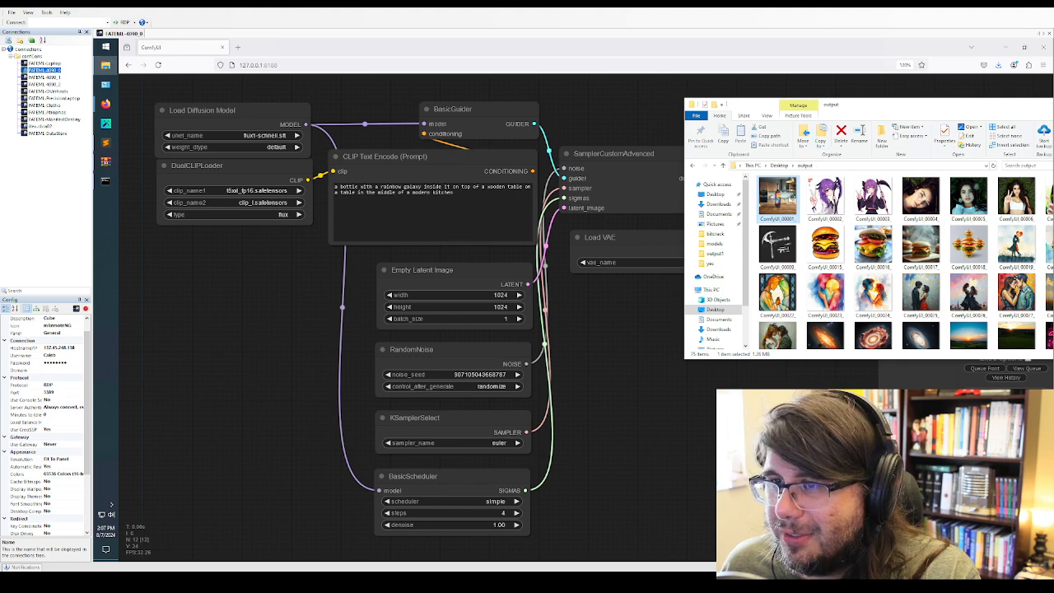
# Set the Load Diffusion Model node to flux1-dev.safetensors with weight_dtype default
pyautogui.click(391, 222)
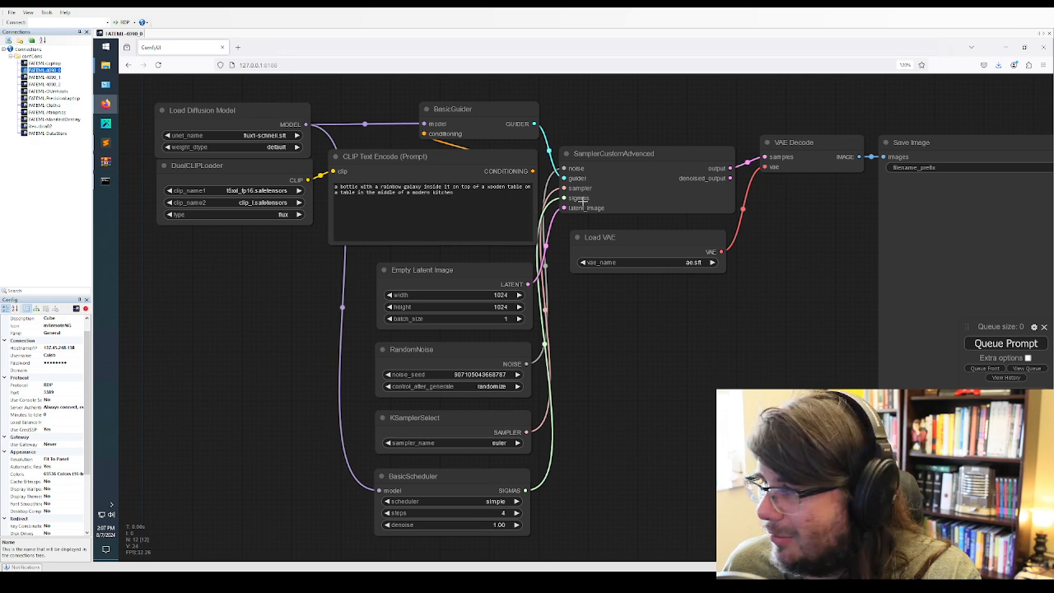
pyautogui.click(296, 135)
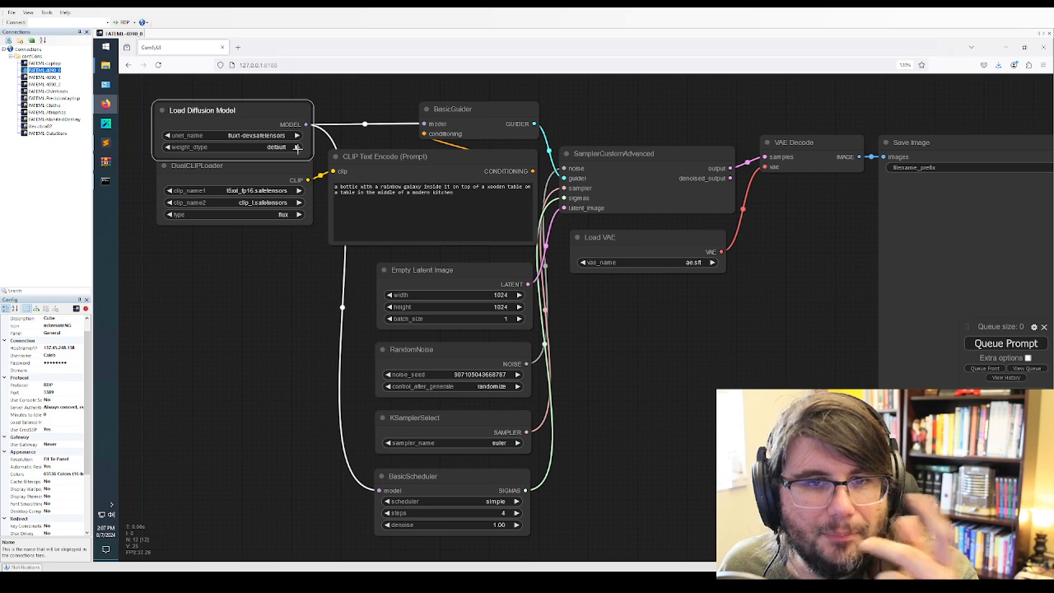
pyautogui.click(297, 146)
pyautogui.click(295, 146)
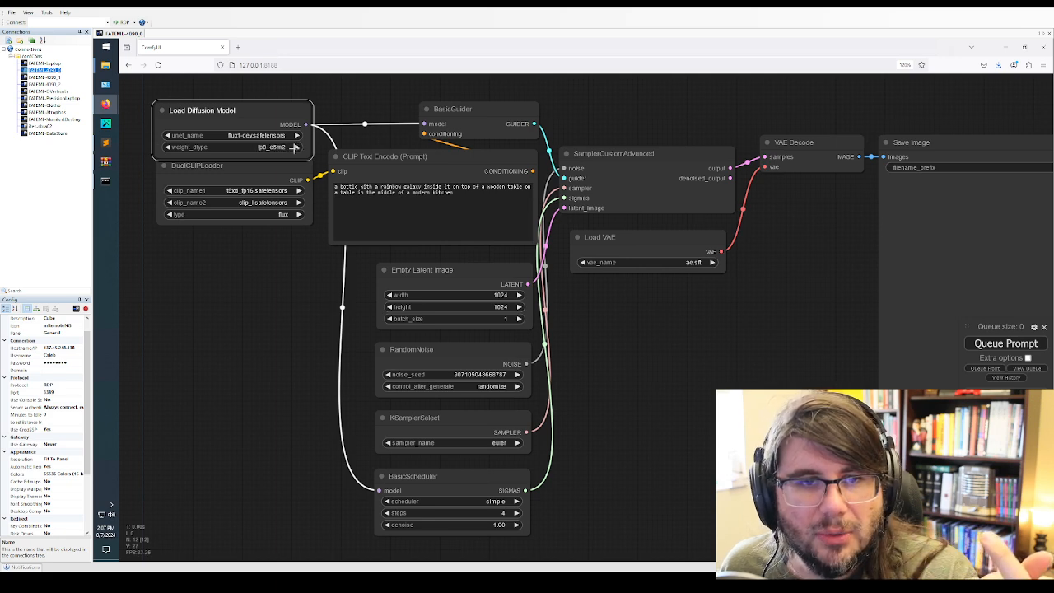
pyautogui.click(167, 146)
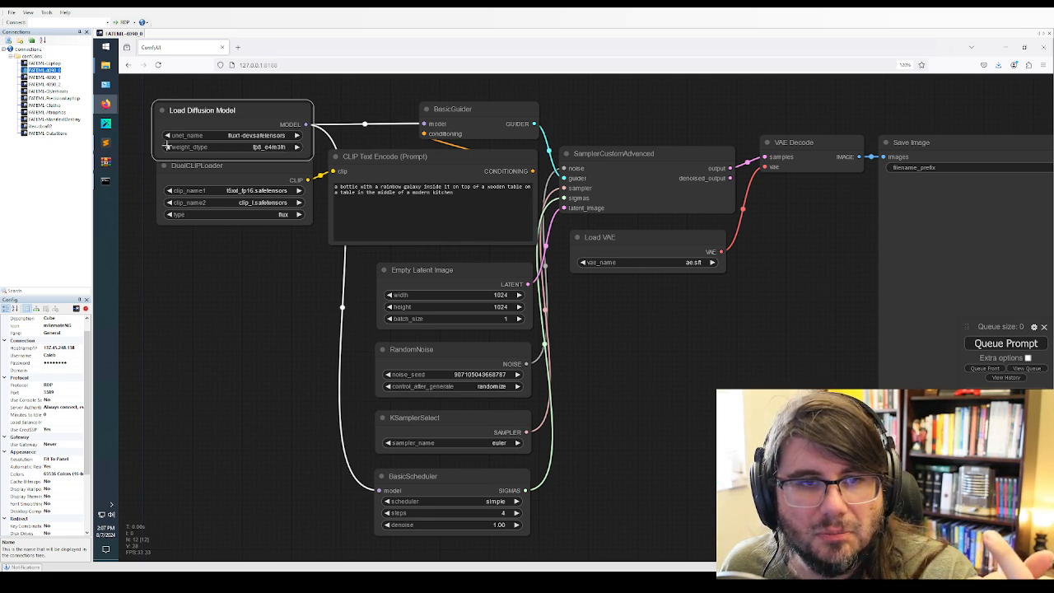
pyautogui.click(167, 146)
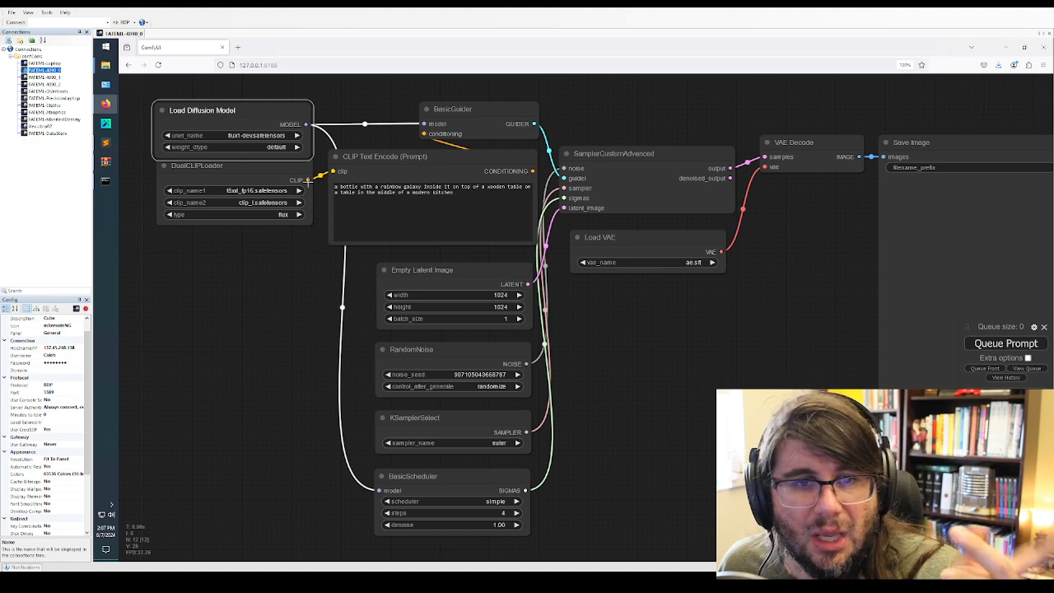
pyautogui.click(442, 211)
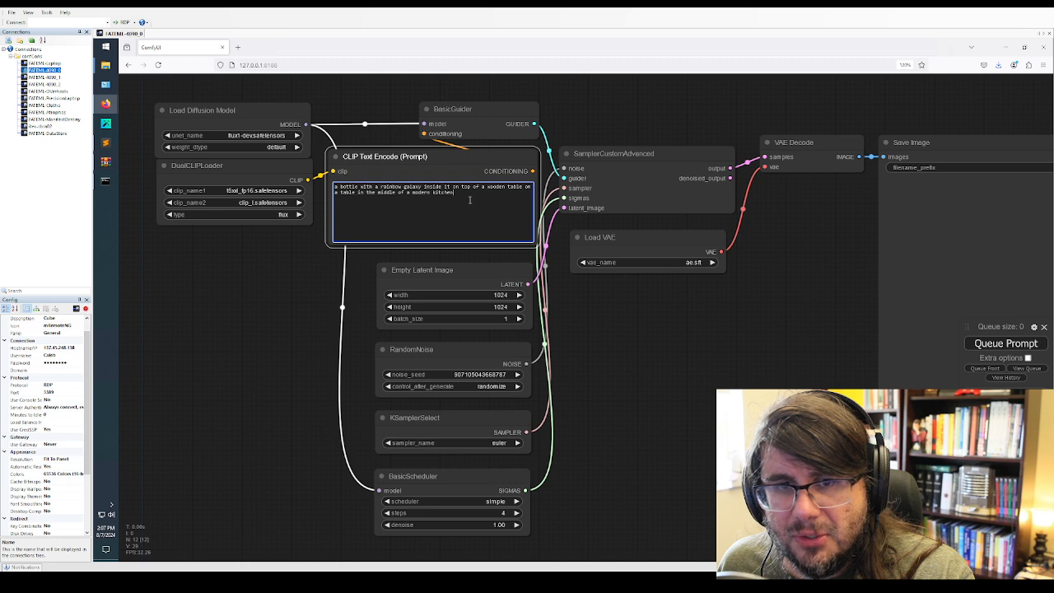
pyautogui.hotkey('ctrl', 'a')
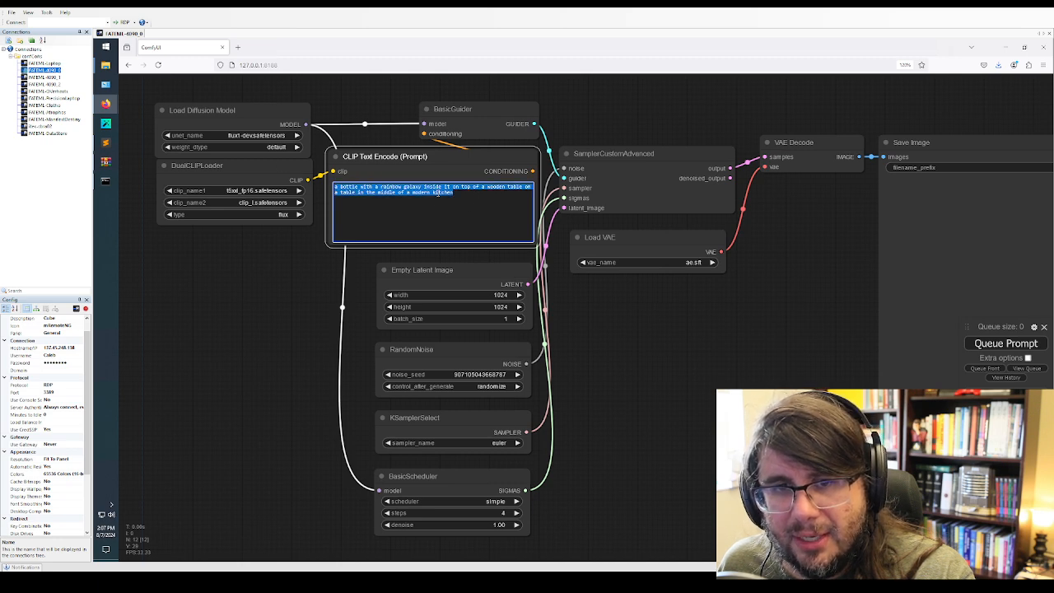
pyautogui.click(472, 197)
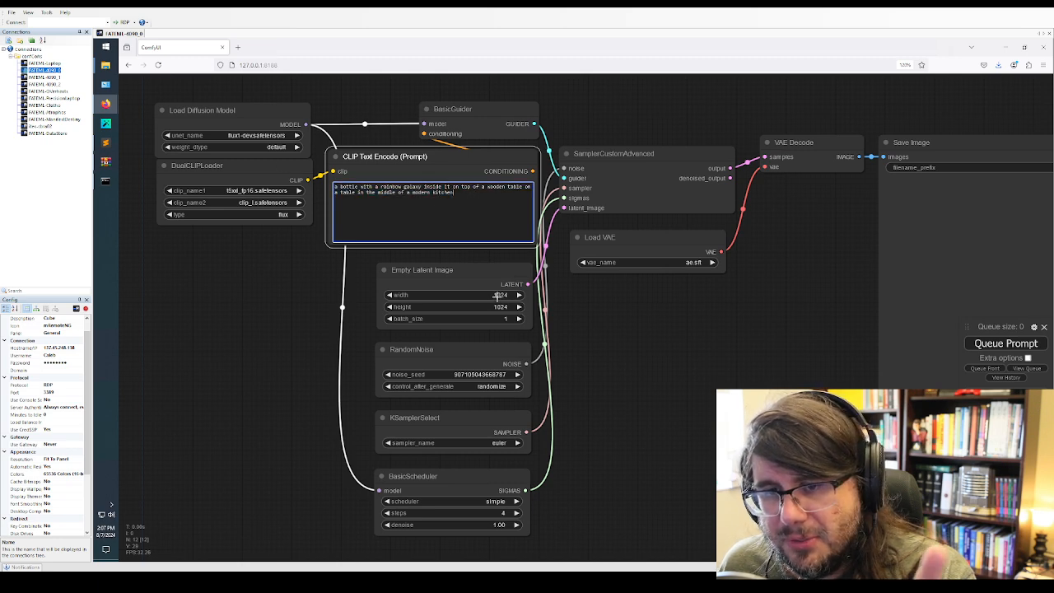
# Set the Load VAE node to ae.safetensors and queue the prompt
pyautogui.click(995, 344)
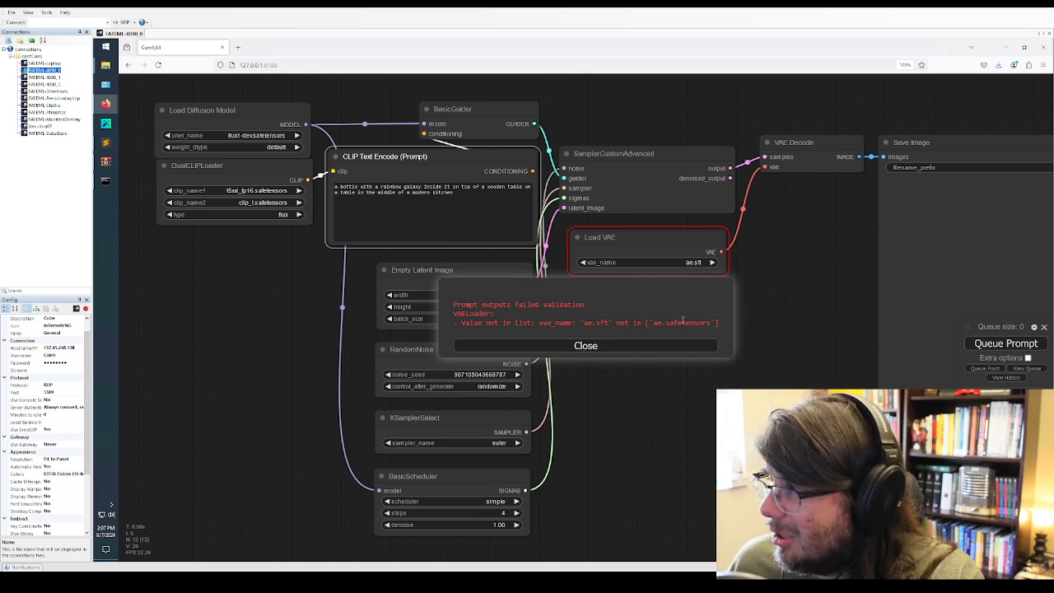
pyautogui.click(623, 345)
pyautogui.click(713, 262)
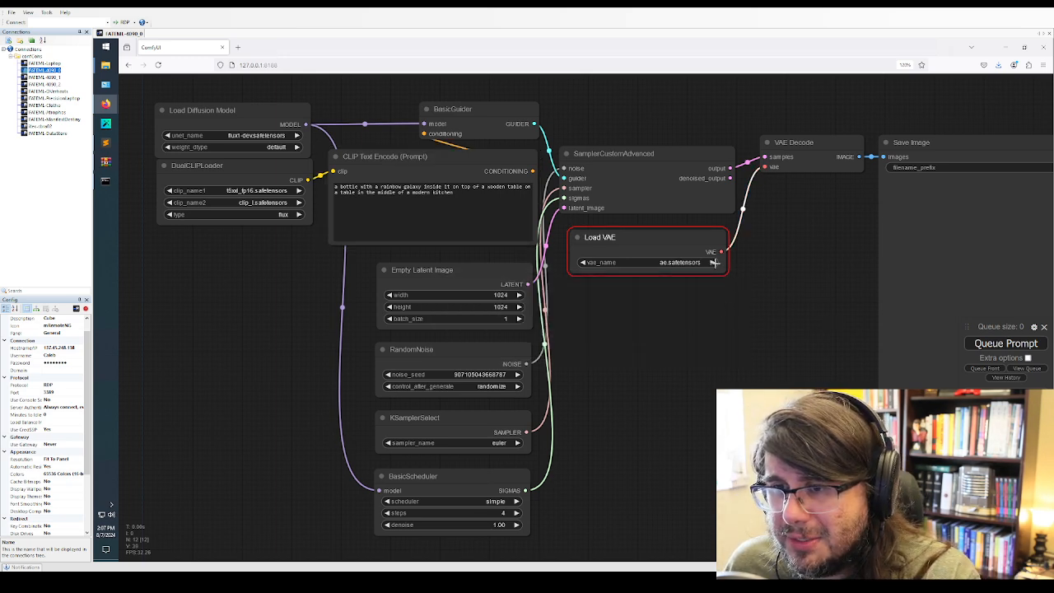
pyautogui.click(1017, 347)
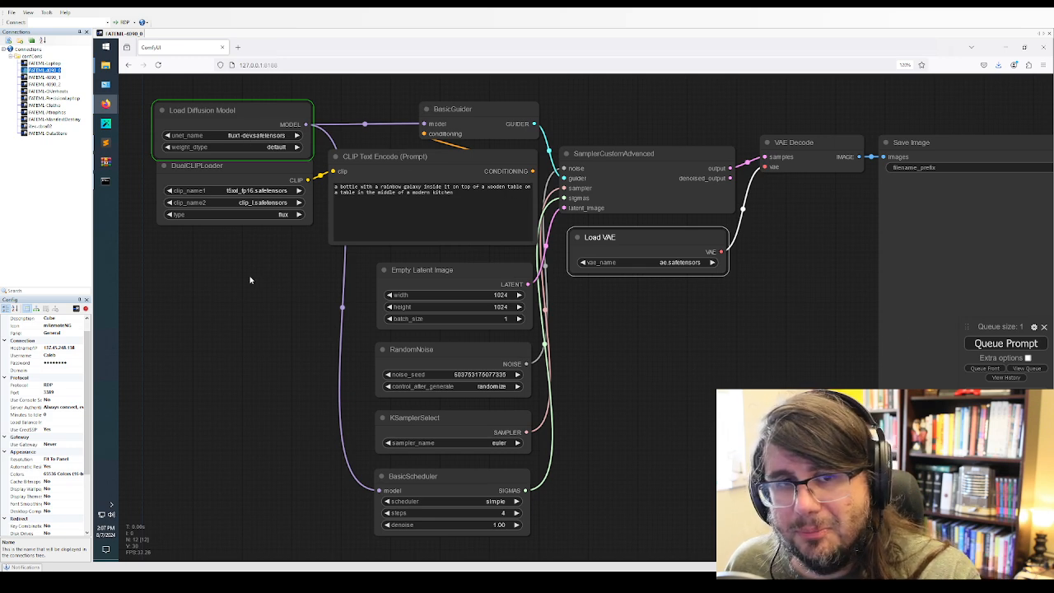
# Bring up the ComfyUI console and place it over the lower part of the node graph to monitor the model loading
pyautogui.click(103, 181)
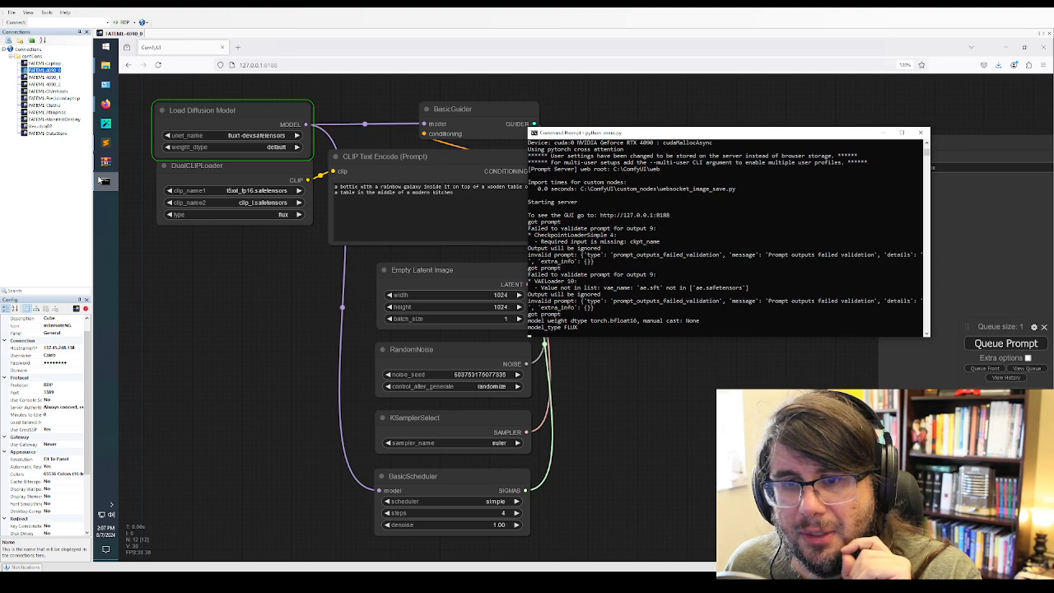
pyautogui.moveTo(718, 140); pyautogui.dragTo(736, 191)
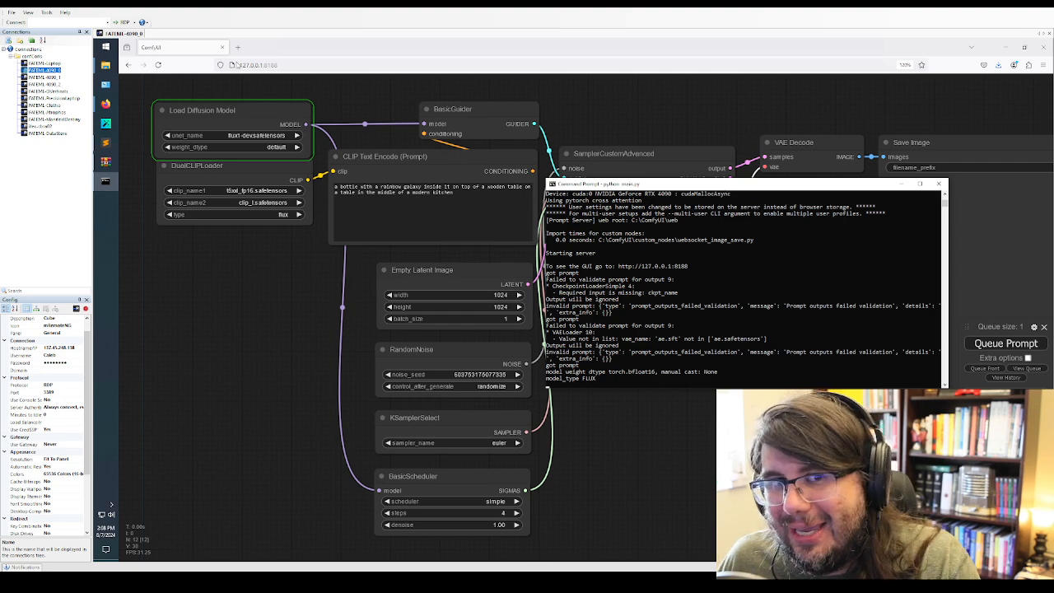
pyautogui.moveTo(665, 185); pyautogui.dragTo(293, 295)
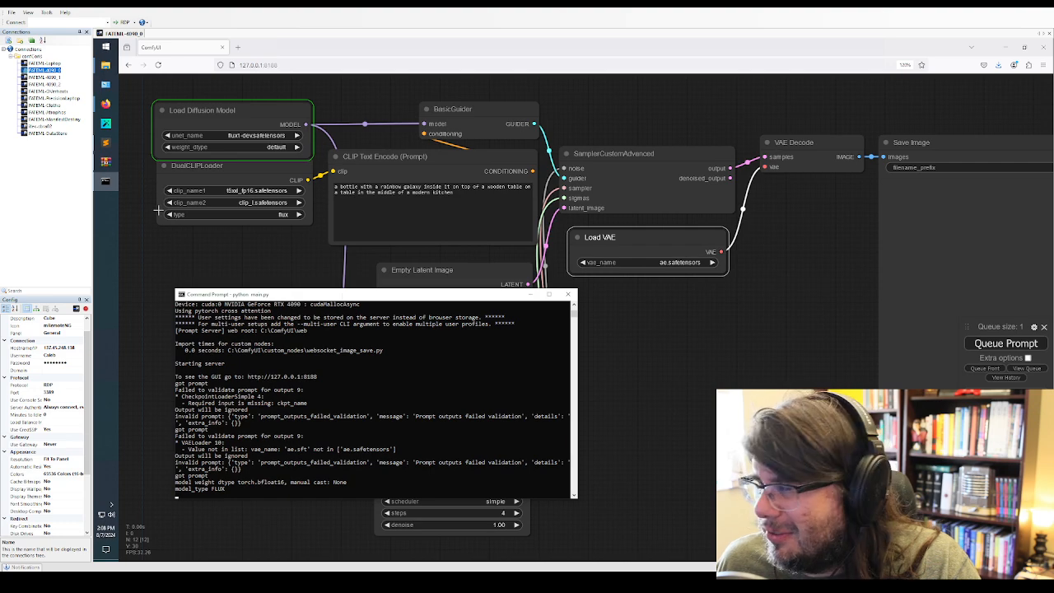
pyautogui.moveTo(316, 299); pyautogui.dragTo(285, 336)
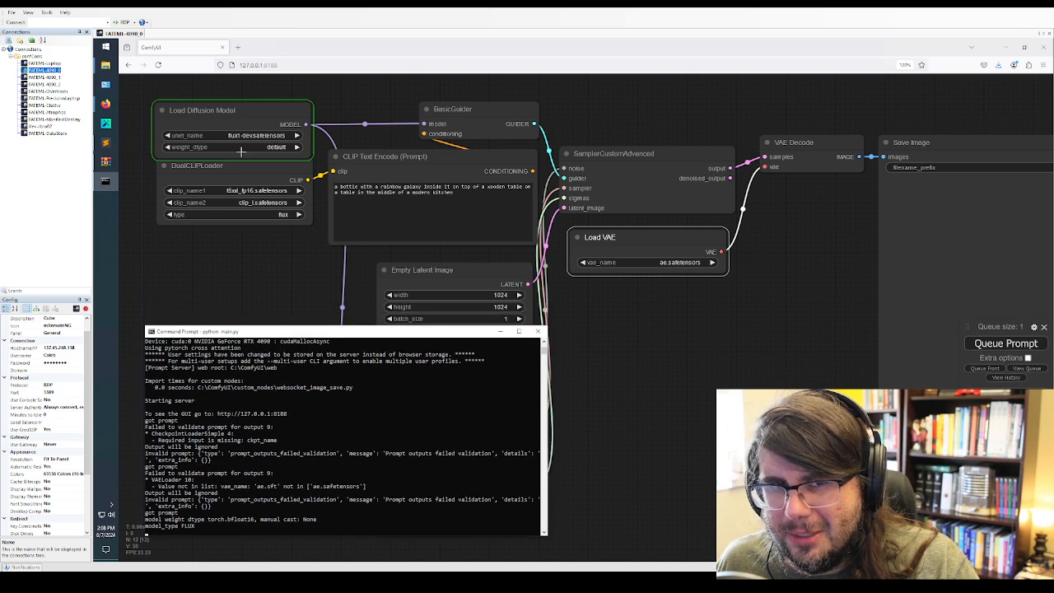
pyautogui.click(322, 462)
pyautogui.rightClick(322, 461)
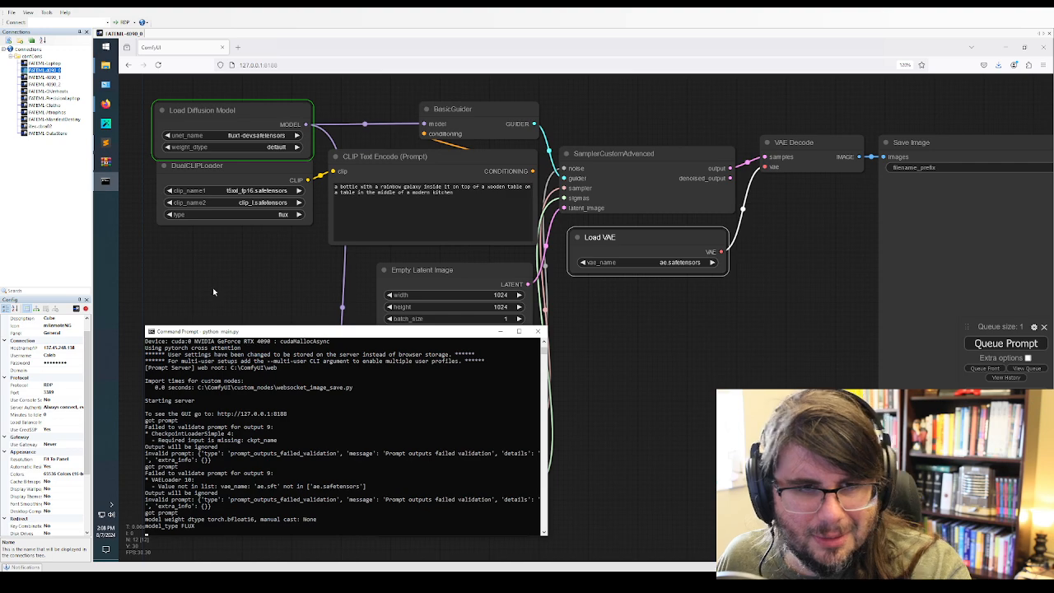
# Open Task Manager, place it over the sampler nodes, and inspect the Windows Command Processor's resource usage
pyautogui.click(105, 47)
pyautogui.write('task')
pyautogui.click(178, 92)
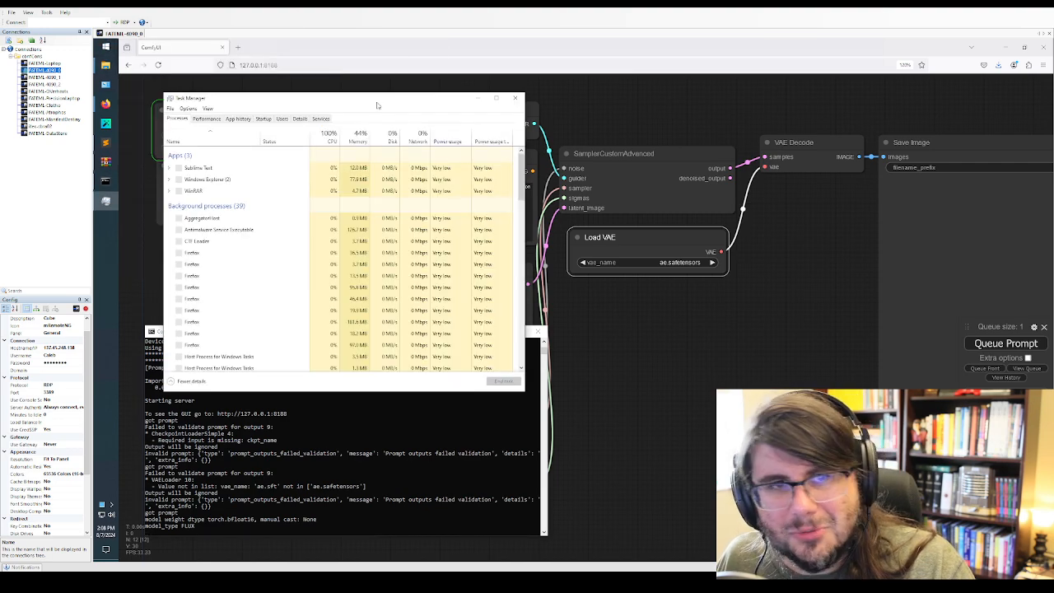
pyautogui.moveTo(178, 95); pyautogui.dragTo(604, 218)
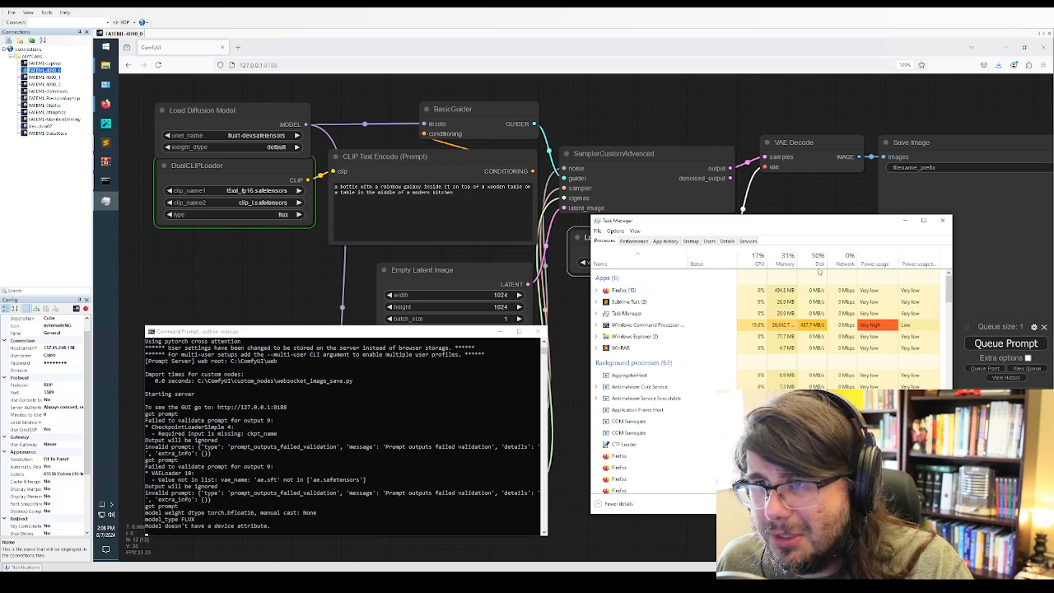
pyautogui.click(655, 330)
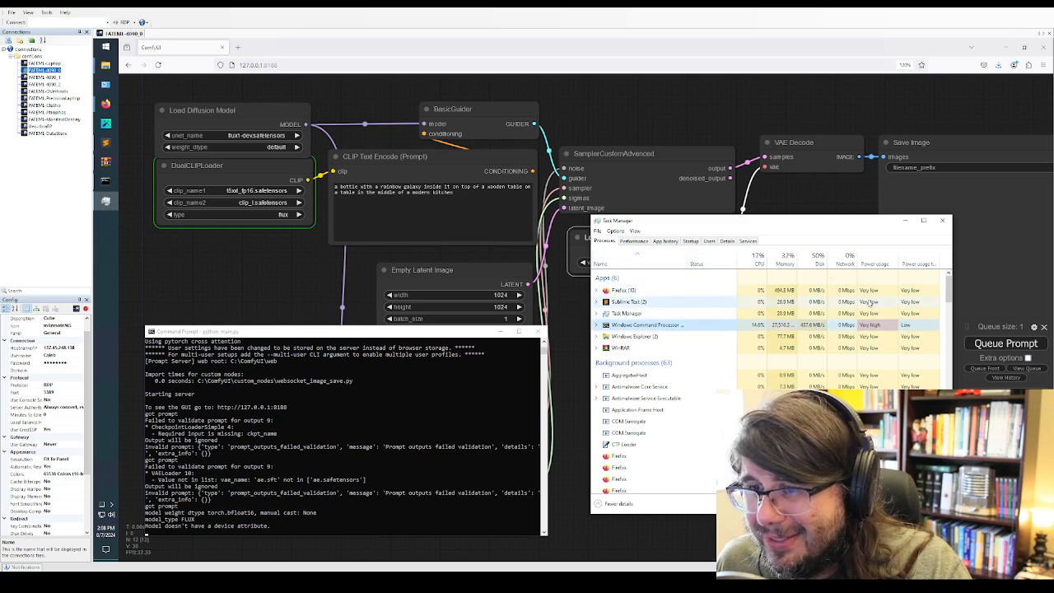
# Examine the GPU and CPU performance graphs in Task Manager during the generation and minimize its window
pyautogui.click(633, 241)
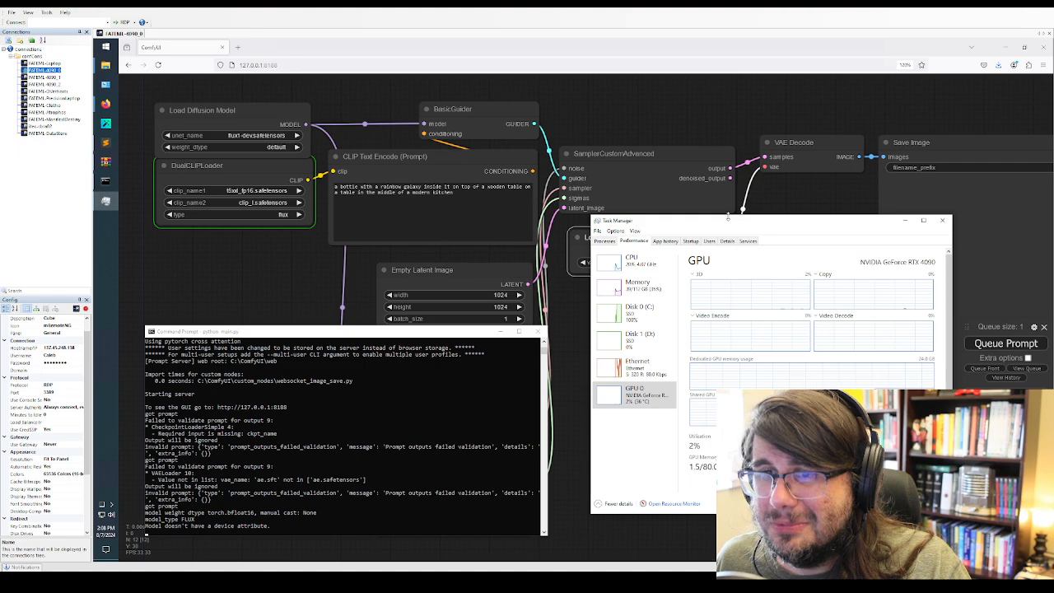
pyautogui.moveTo(731, 220); pyautogui.dragTo(732, 180)
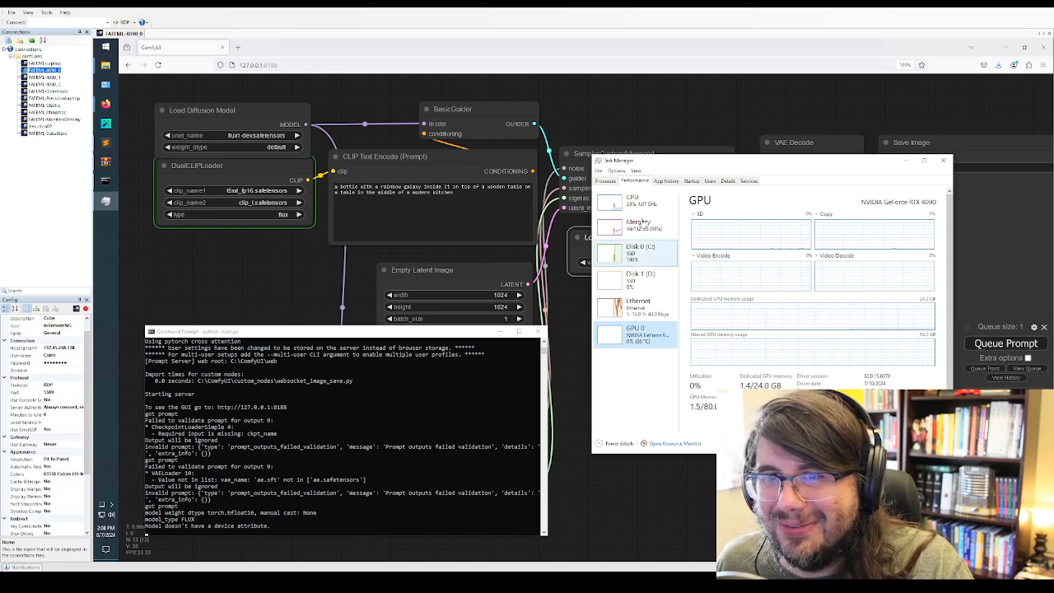
pyautogui.click(634, 201)
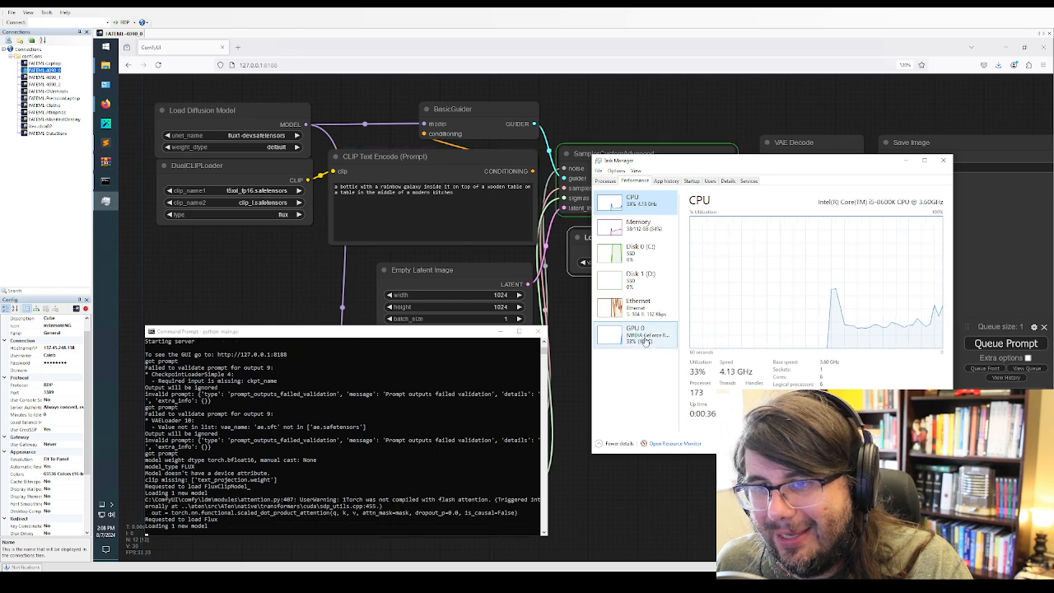
pyautogui.click(631, 347)
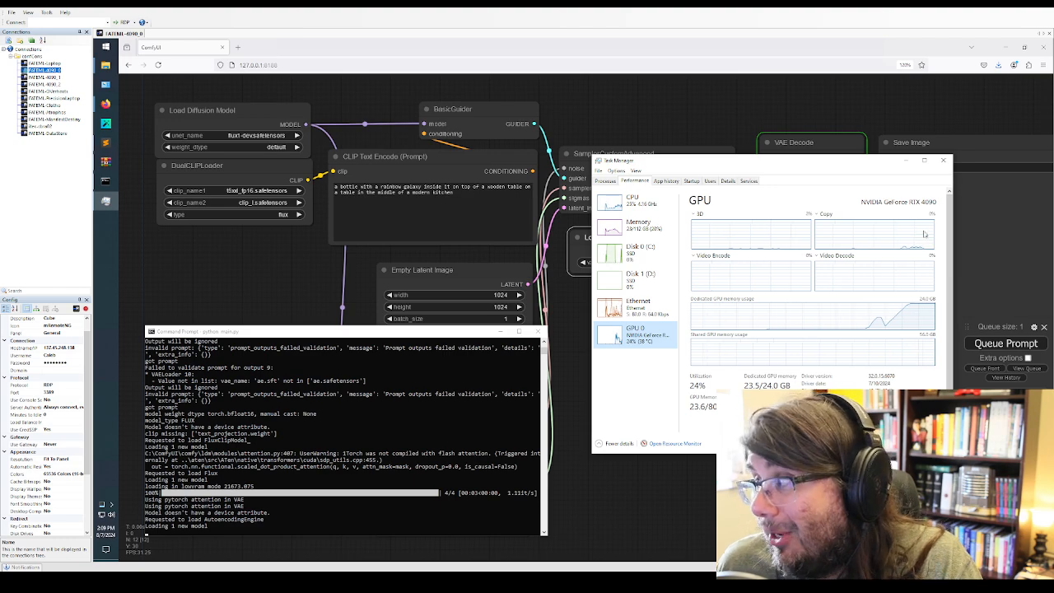
pyautogui.click(906, 161)
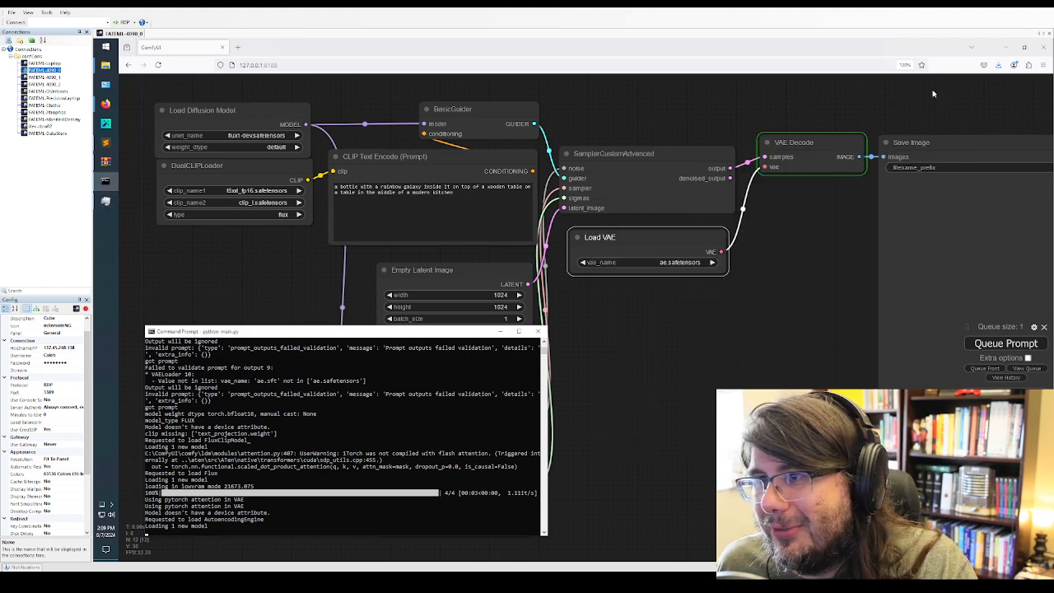
# Move the Save Image node over the sampler and VAE nodes, beside the prompt node, and view the generated bottle image
pyautogui.moveTo(970, 144); pyautogui.dragTo(788, 275)
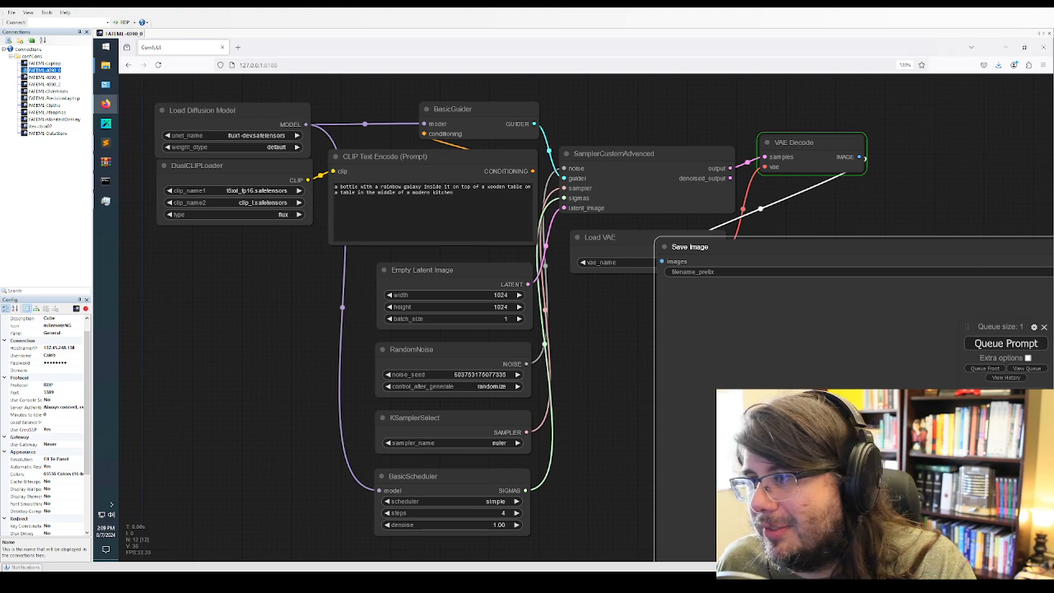
pyautogui.moveTo(832, 247); pyautogui.dragTo(768, 73)
pyautogui.scroll(-2, 787, 350)
pyautogui.scroll(-3, 792, 354)
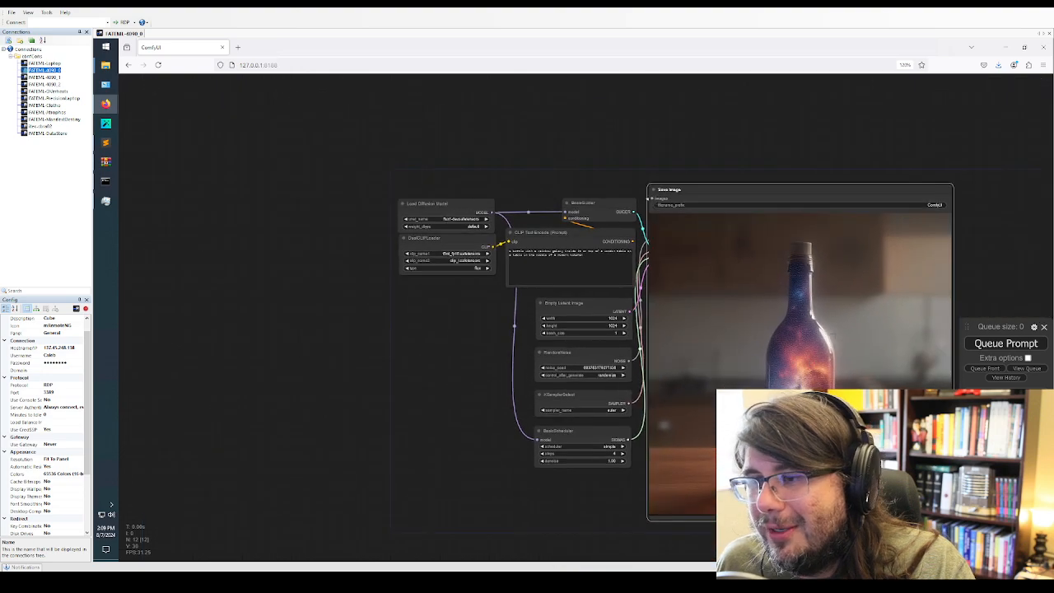
pyautogui.scroll(-1, 831, 357)
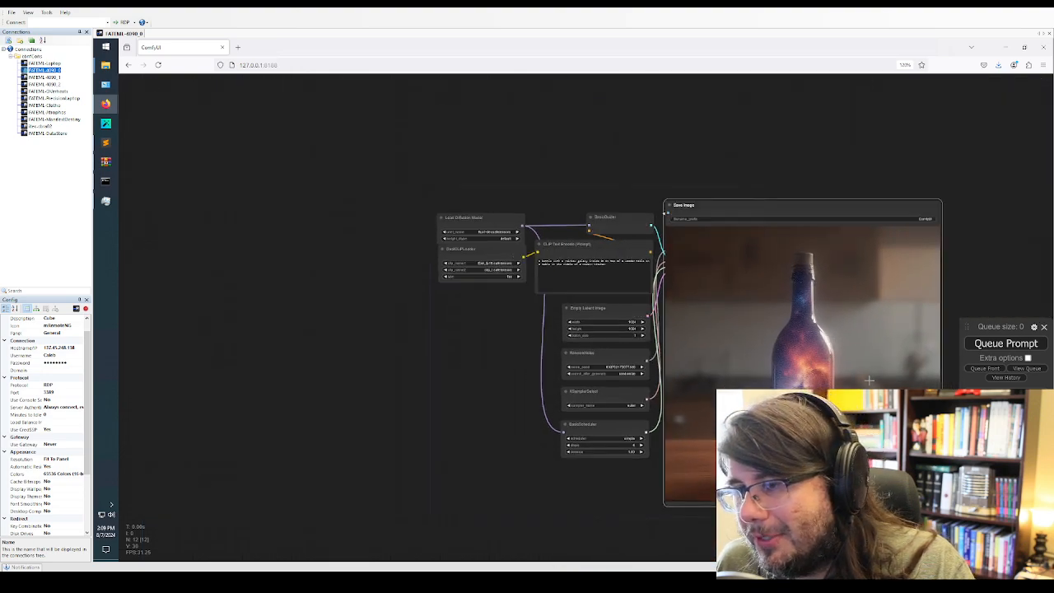
pyautogui.scroll(5, 868, 381)
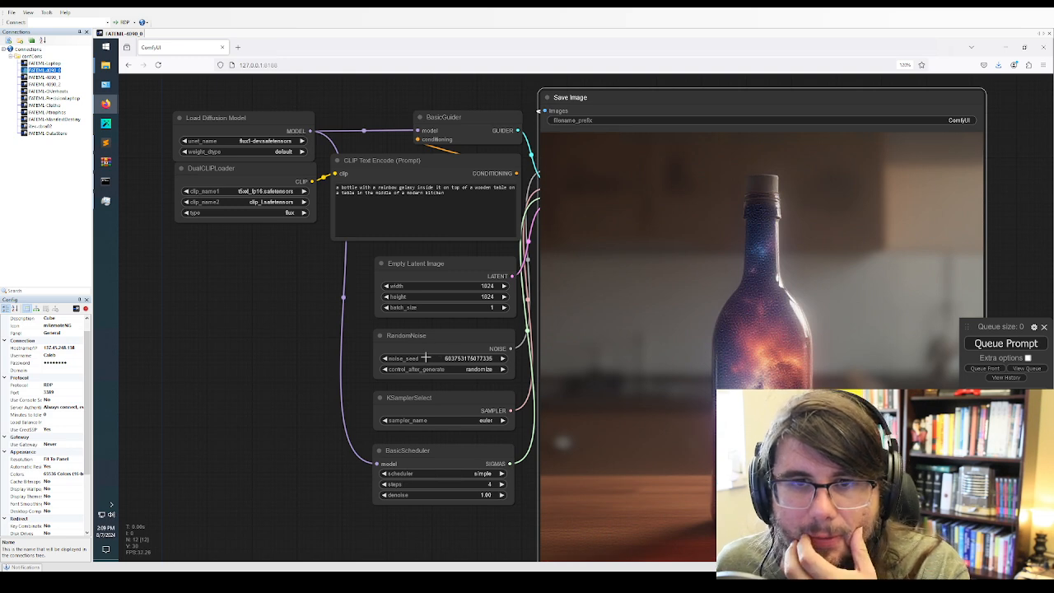
# Leave the weight_dtype unchanged and clear the bottle prompt from the CLIP Text Encode node
pyautogui.click(239, 151)
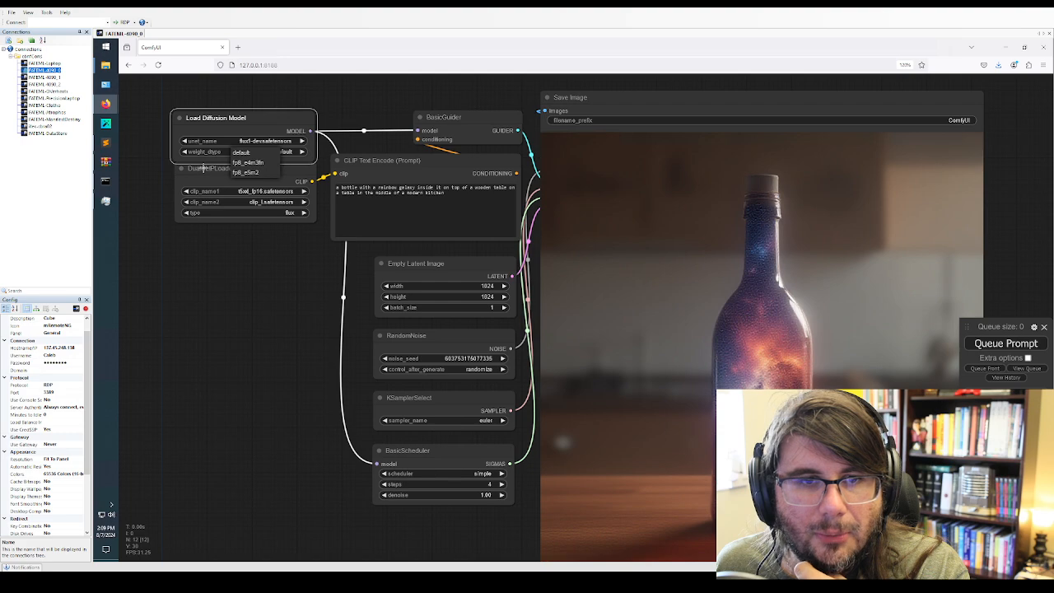
pyautogui.click(295, 123)
pyautogui.tripleClick(464, 204)
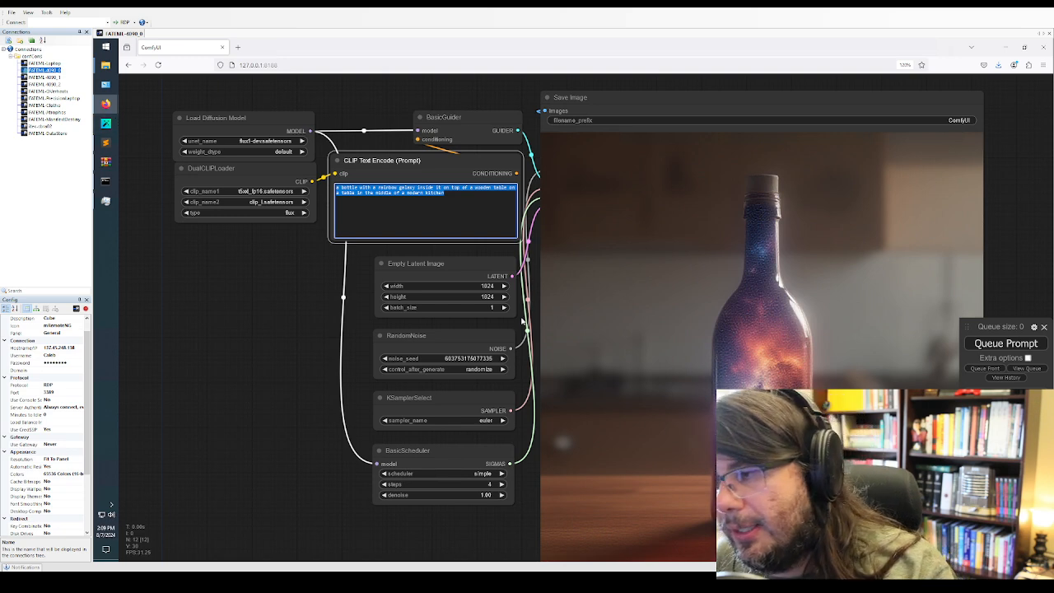
pyautogui.press('BackSpace')
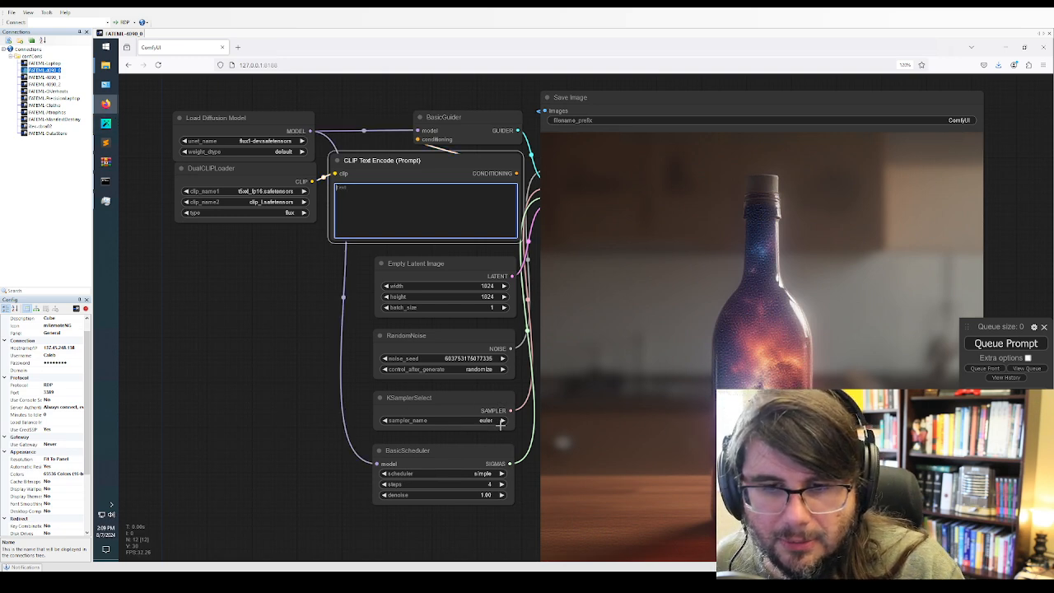
pyautogui.click(501, 359)
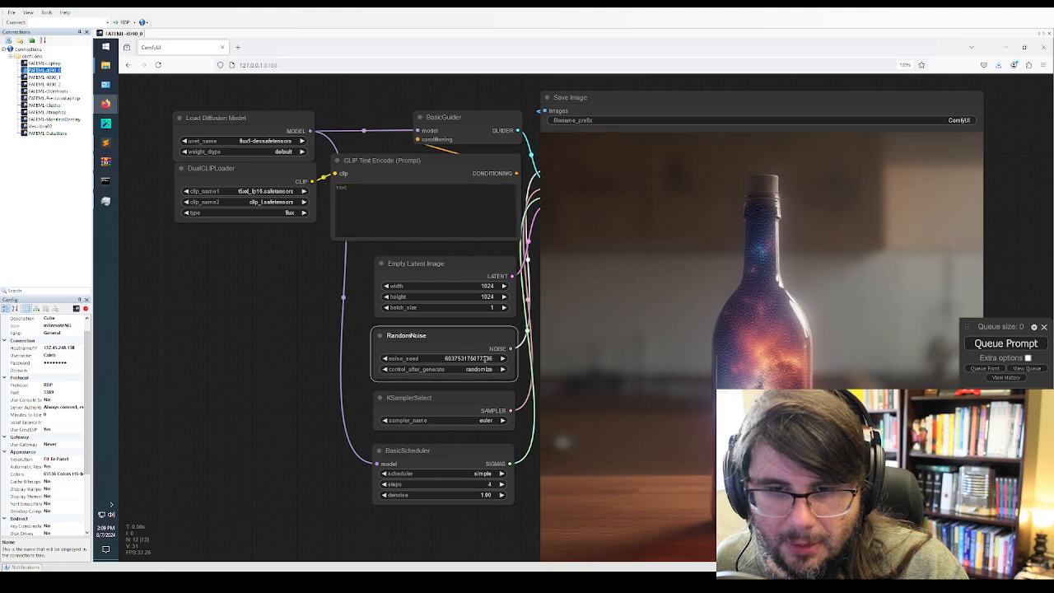
pyautogui.click(486, 359)
pyautogui.write('56745873456356')
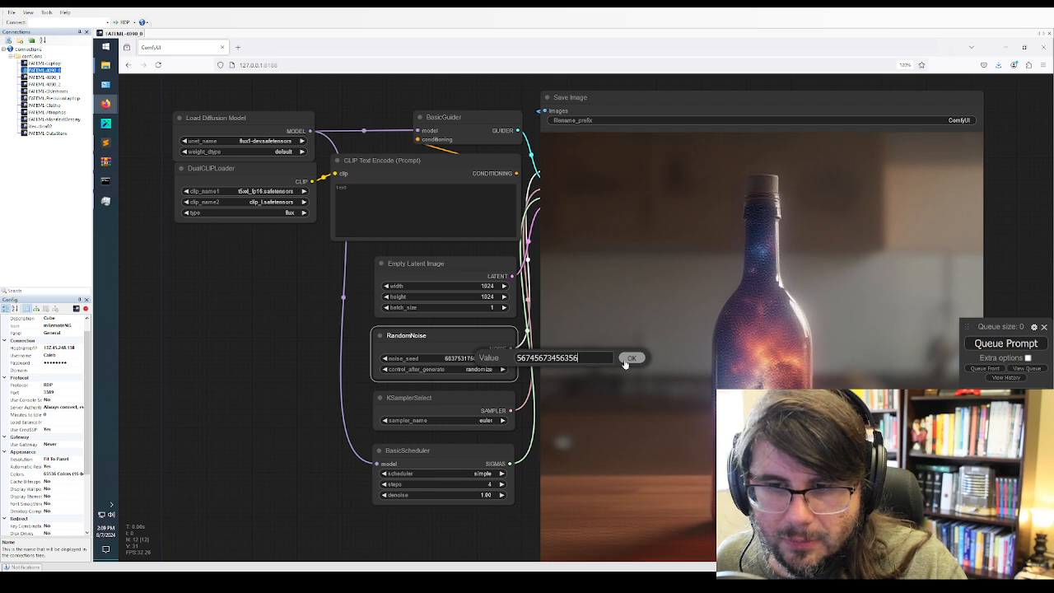
pyautogui.click(630, 358)
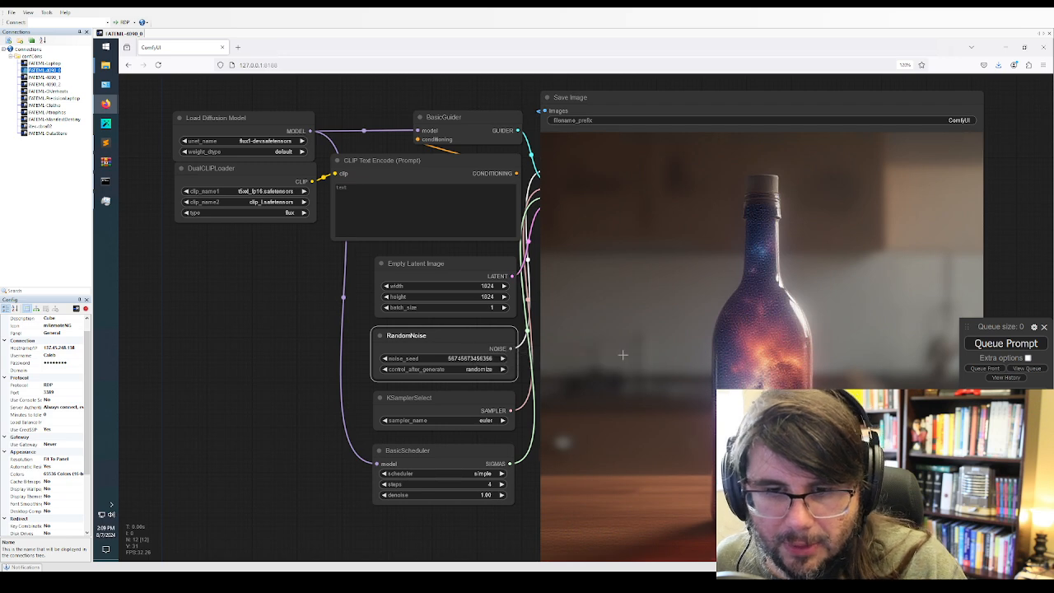
pyautogui.click(501, 474)
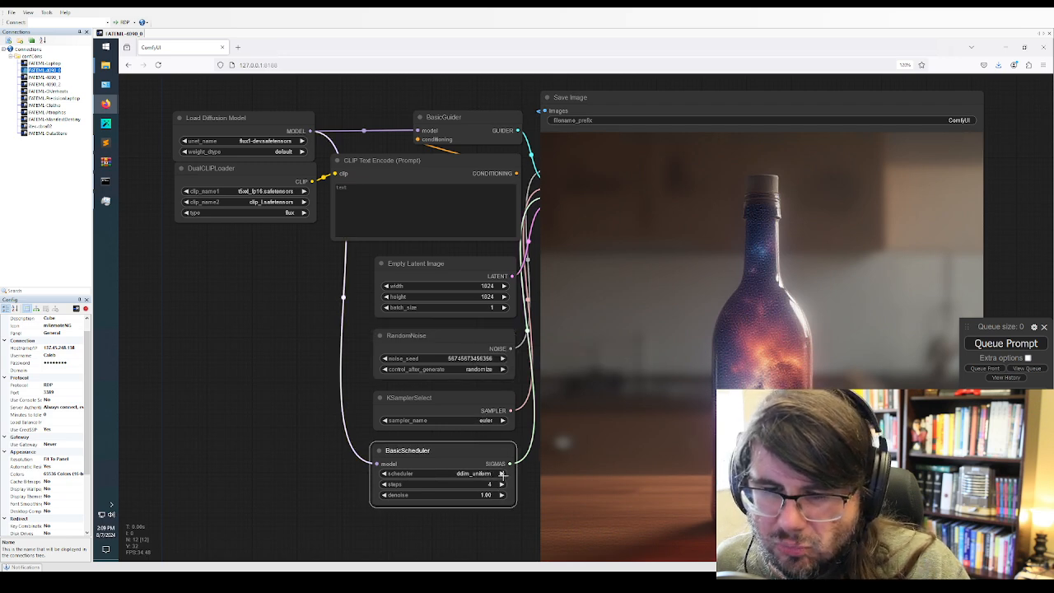
pyautogui.click(502, 474)
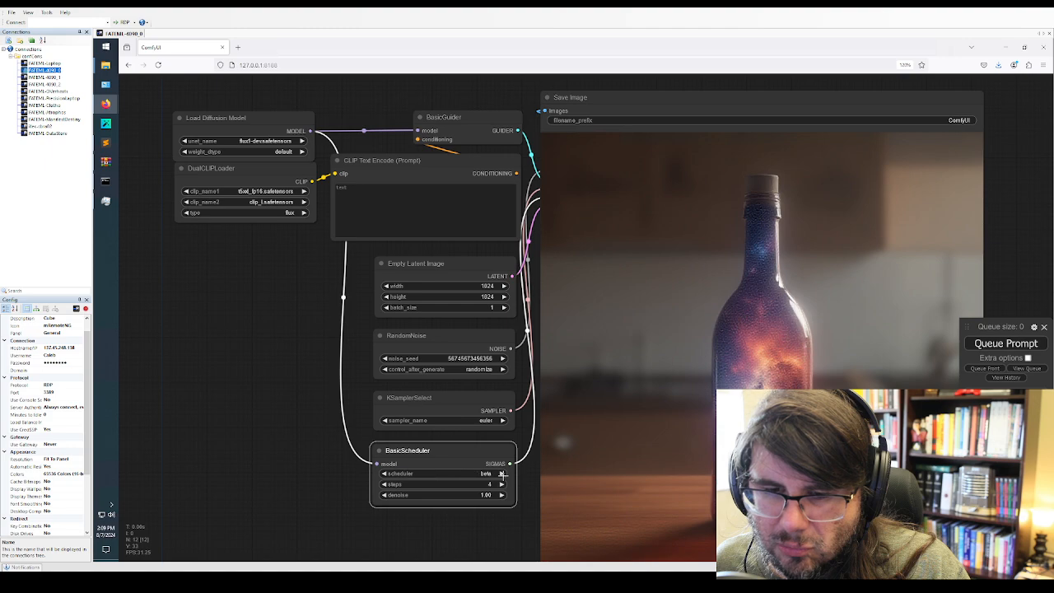
pyautogui.click(386, 474)
pyautogui.click(385, 474)
# Enter the prompt "a woman laying in the grass giving a peace sign to the camera, high dynamic range sunset" and queue it
pyautogui.click(406, 210)
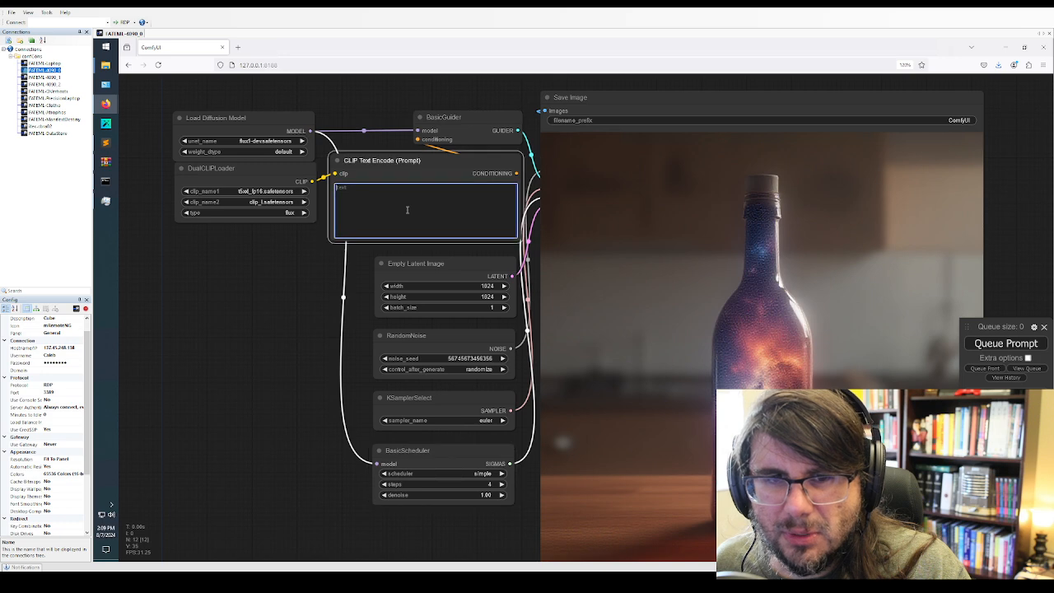
pyautogui.write('a woman laying in the grass giving a peace sign to the camera,')
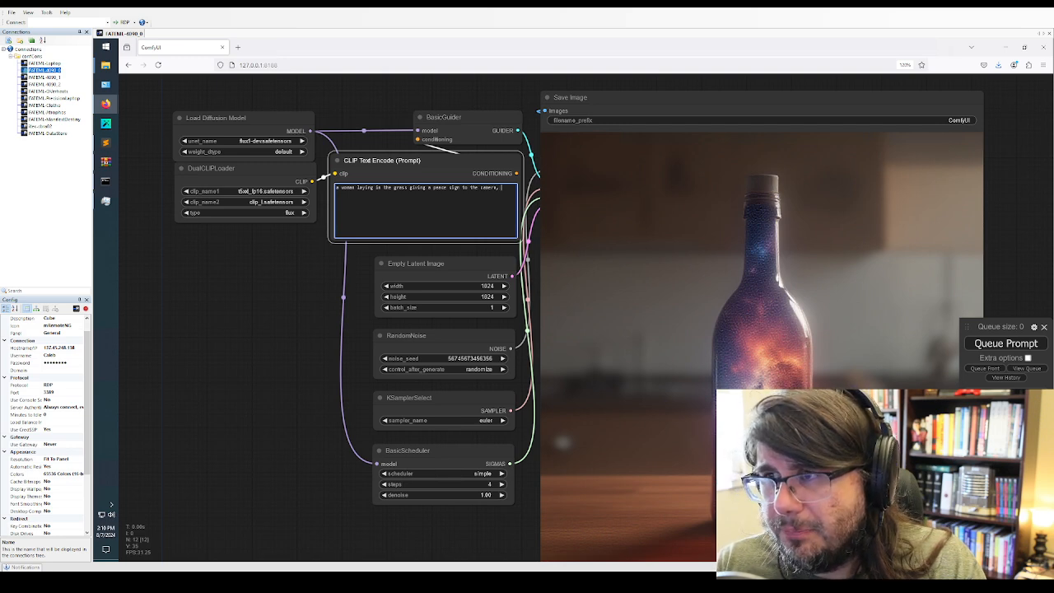
pyautogui.write('high dynamic range sunset')
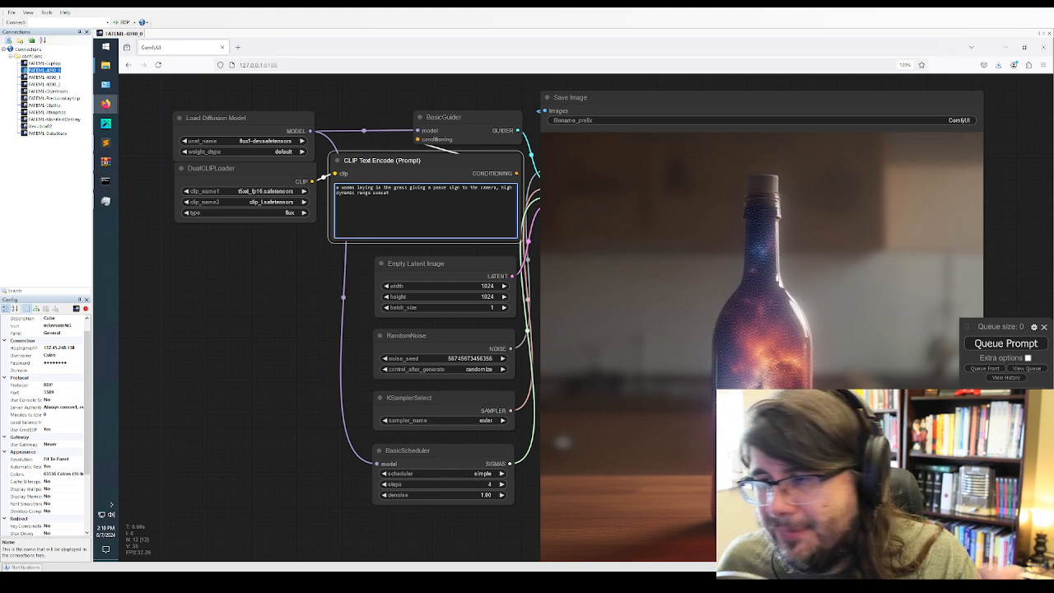
pyautogui.click(993, 337)
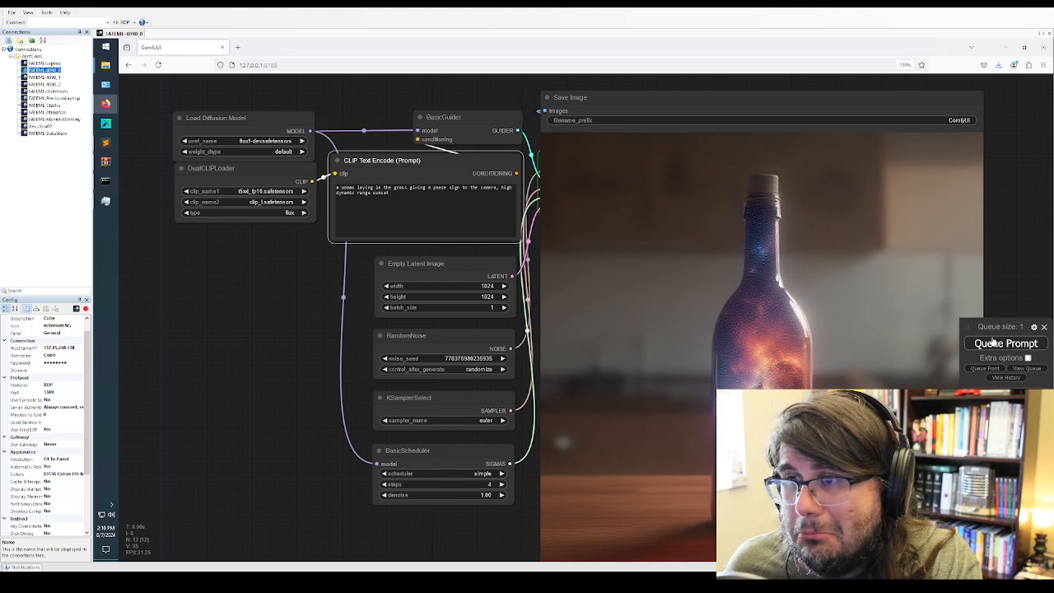
# Bring up the ComfyUI console over the node graph and follow the generation progress, keeping the Save Image node uncovered
pyautogui.click(106, 181)
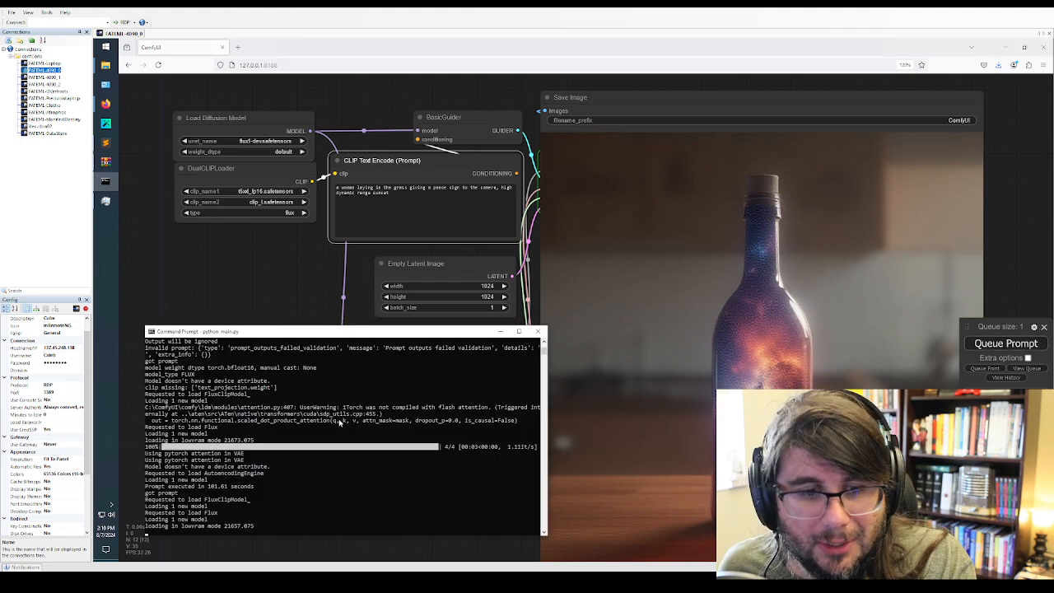
pyautogui.moveTo(298, 333); pyautogui.dragTo(285, 303)
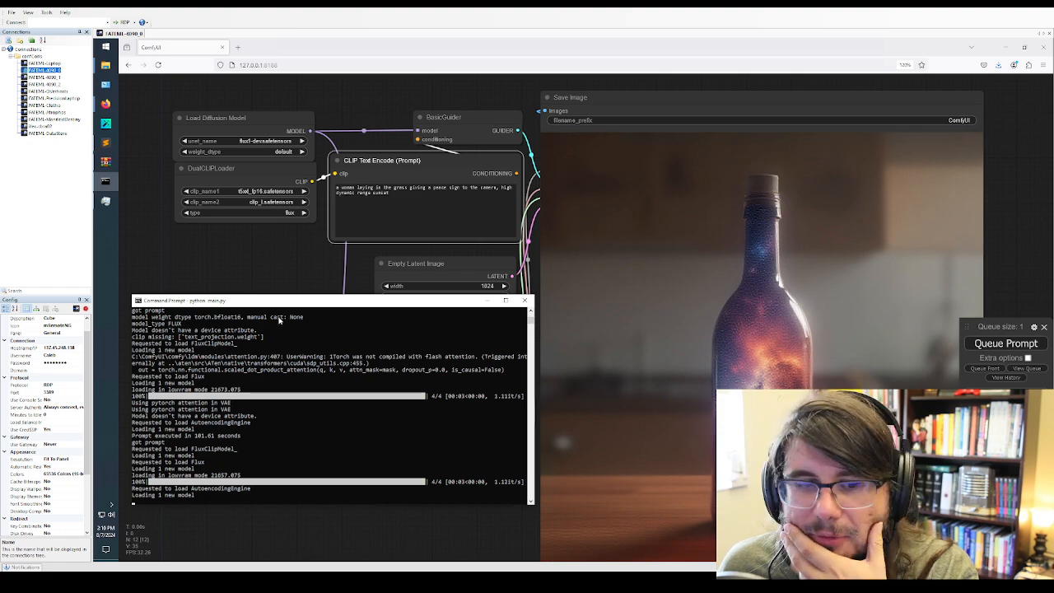
pyautogui.moveTo(310, 296); pyautogui.dragTo(291, 282)
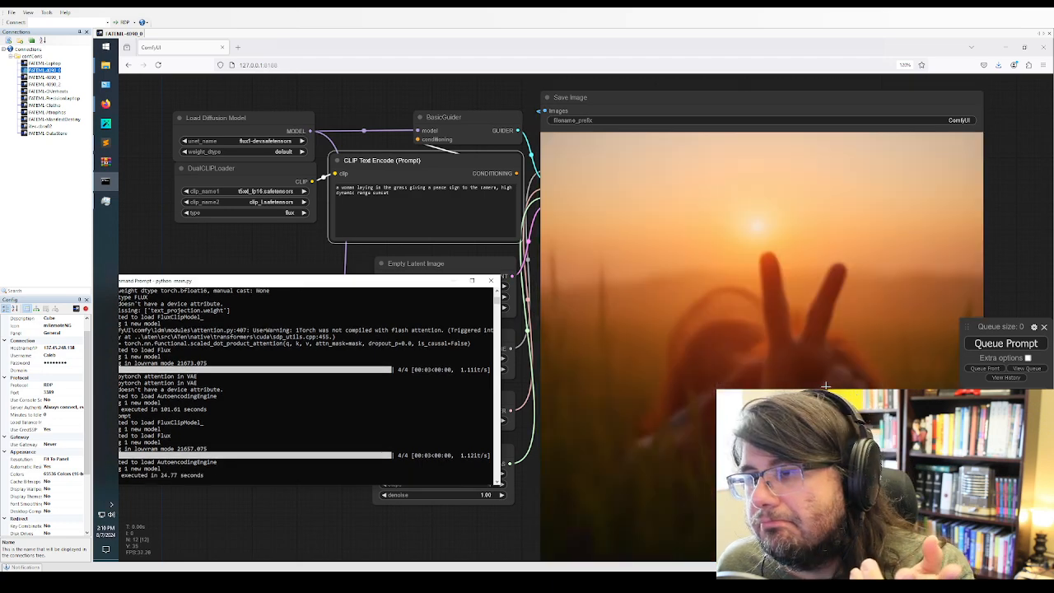
# Examine the generated sunset image in the Save Image node and check for other unet_name choices in the Load Diffusion Model node
pyautogui.scroll(-2, 826, 386)
pyautogui.scroll(5, 874, 394)
pyautogui.scroll(-3, 868, 393)
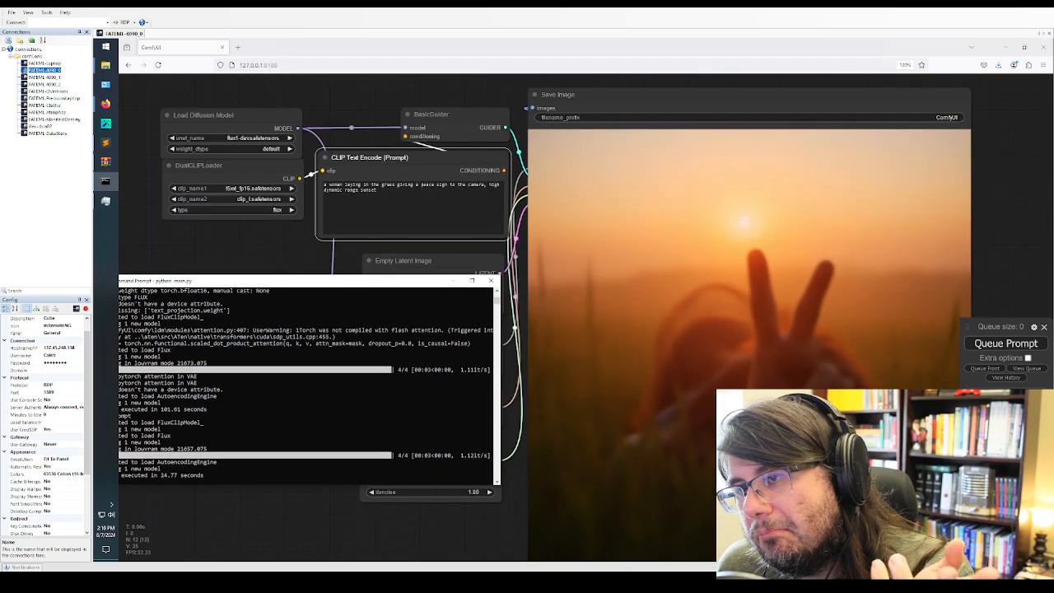
pyautogui.scroll(-1, 846, 387)
pyautogui.click(332, 255)
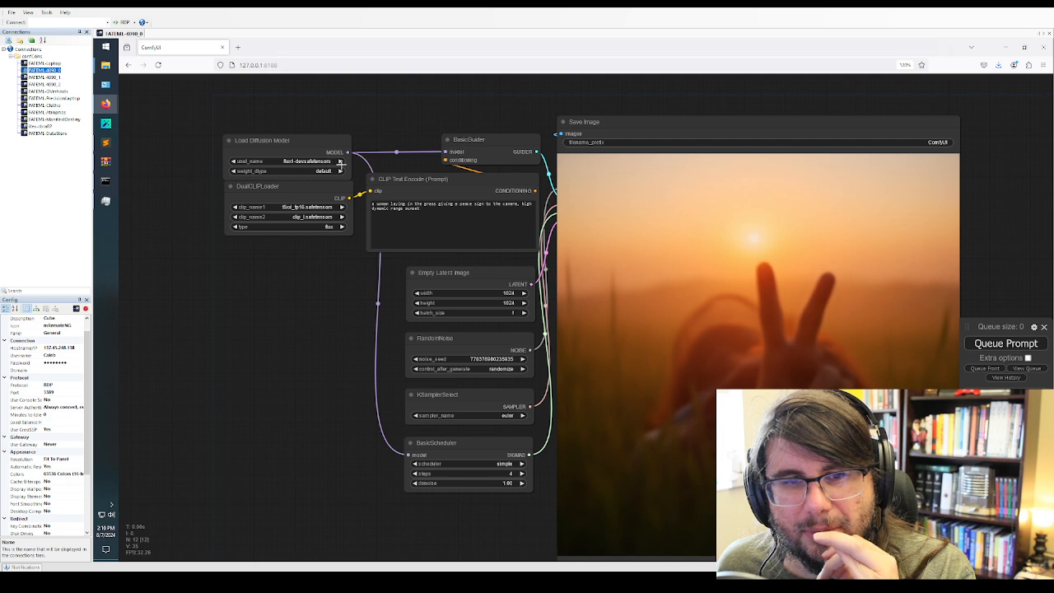
pyautogui.click(340, 163)
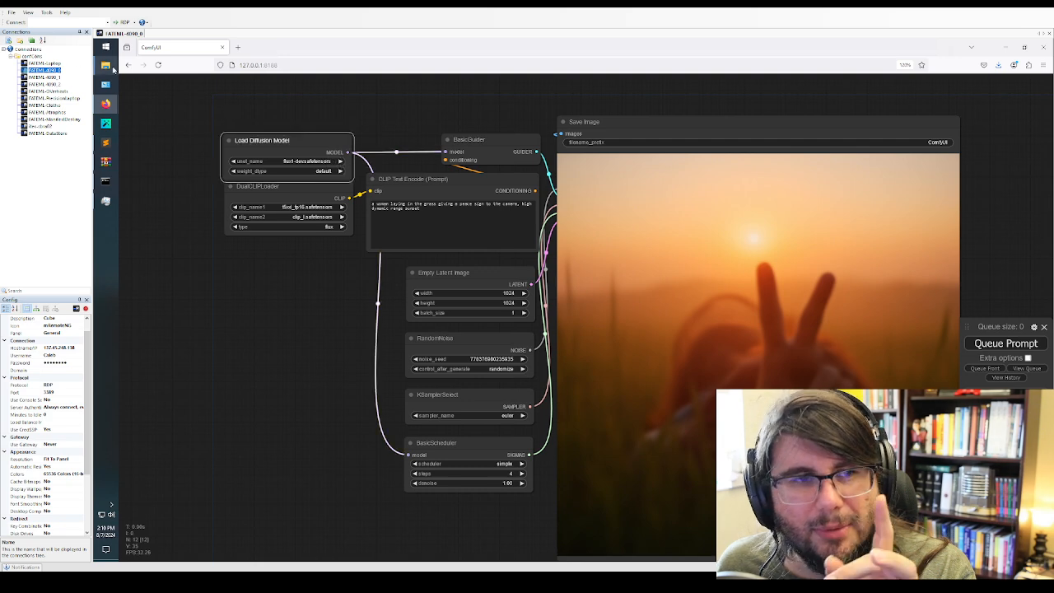
# Find flux_schnell_checkpoint_example in the output folder in File Explorer and load its workflow onto the ComfyUI canvas
pyautogui.click(113, 70)
pyautogui.click(170, 78)
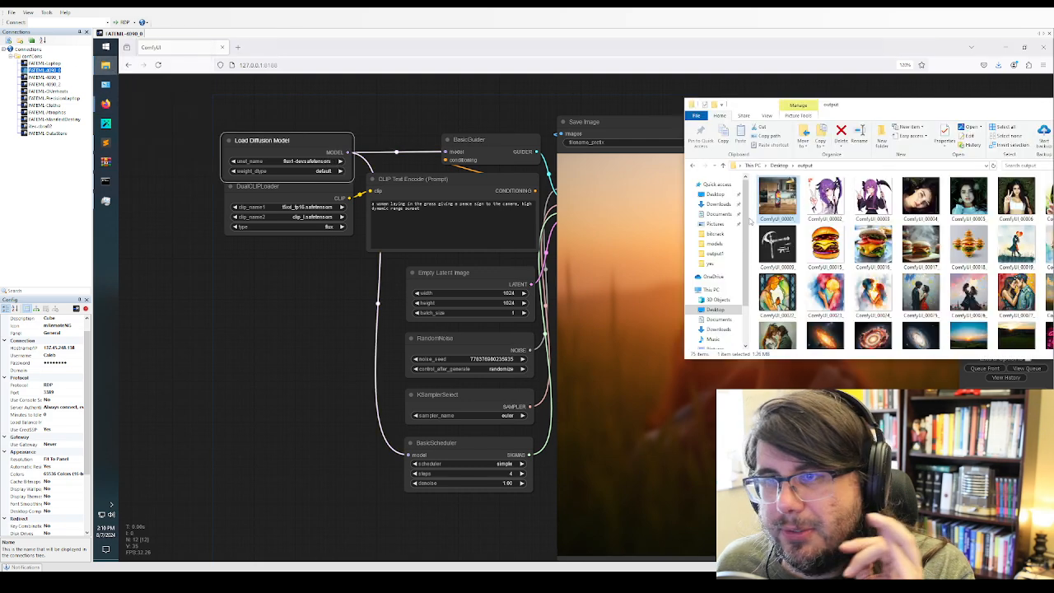
pyautogui.scroll(-5, 823, 263)
pyautogui.click(821, 325)
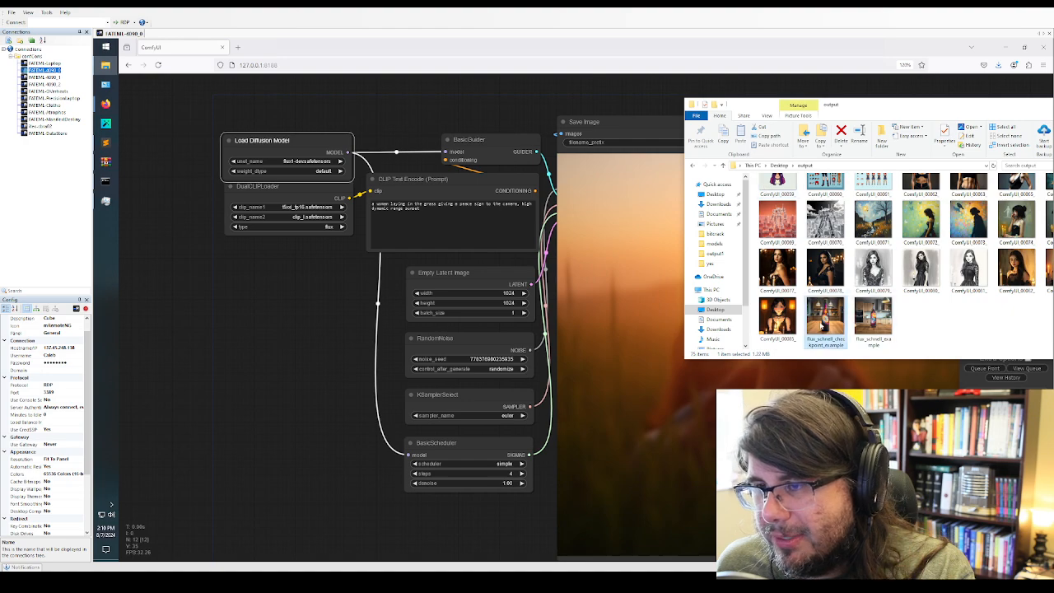
pyautogui.scroll(4, 842, 305)
pyautogui.scroll(-4, 842, 297)
pyautogui.moveTo(838, 317); pyautogui.dragTo(332, 320)
pyautogui.click(198, 255)
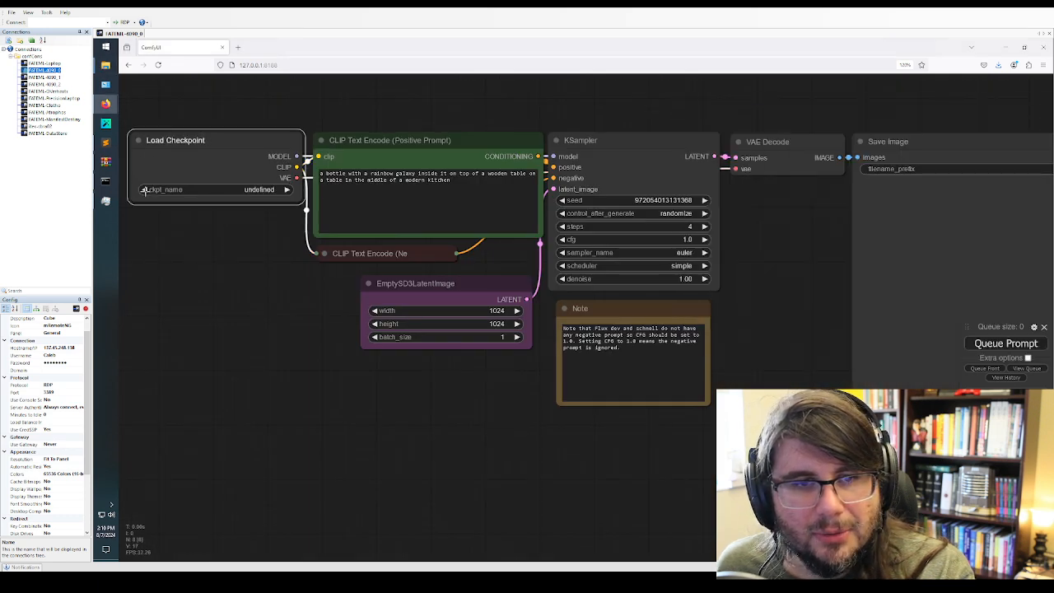
# Clear the bottle prompt from the CLIP Text Encode (Positive Prompt) node
pyautogui.click(434, 192)
pyautogui.hotkey('ctrl', 'a')
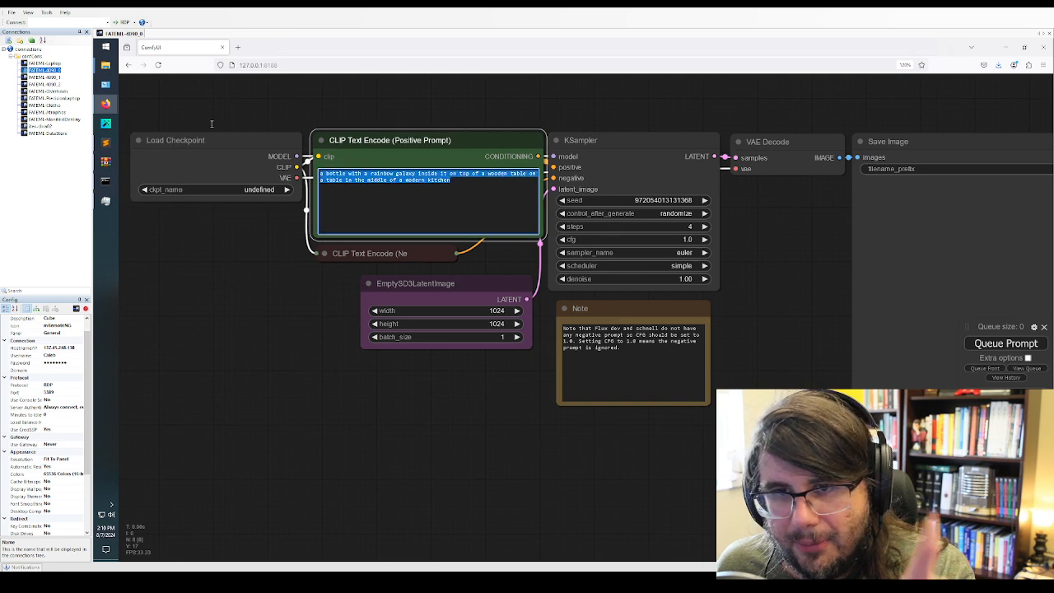
pyautogui.press('BackSpace')
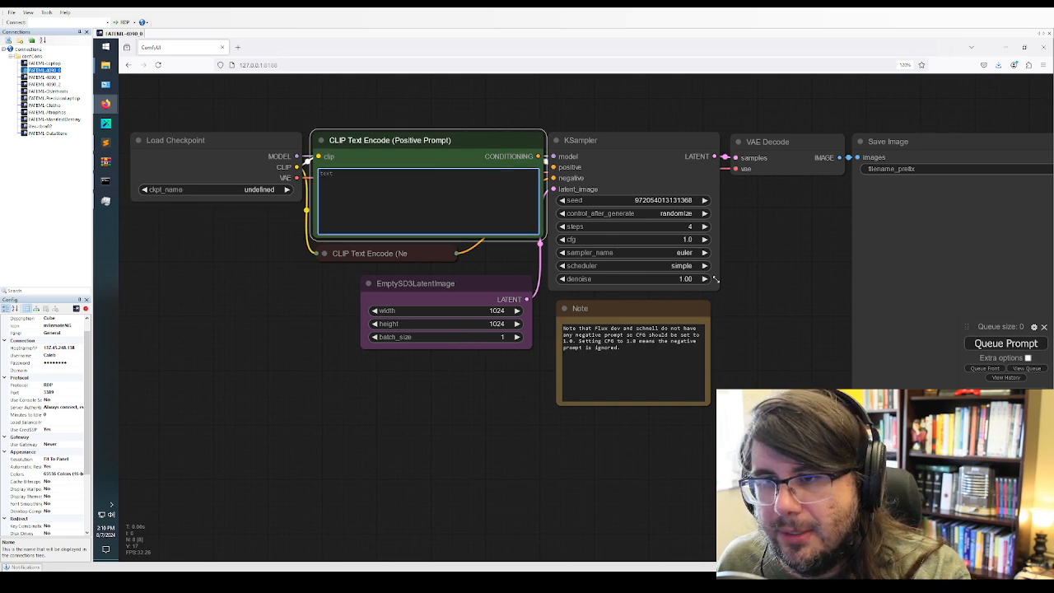
# Check the Load Checkpoint node's ckpt_name choices and inspect its properties for a checkpoint setting
pyautogui.click(224, 189)
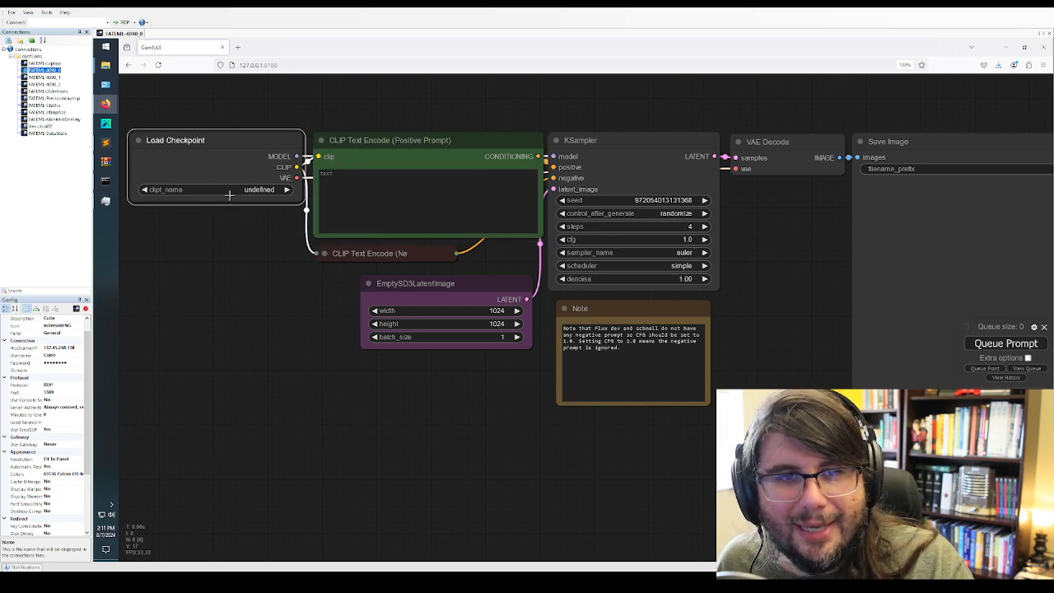
pyautogui.rightClick(240, 190)
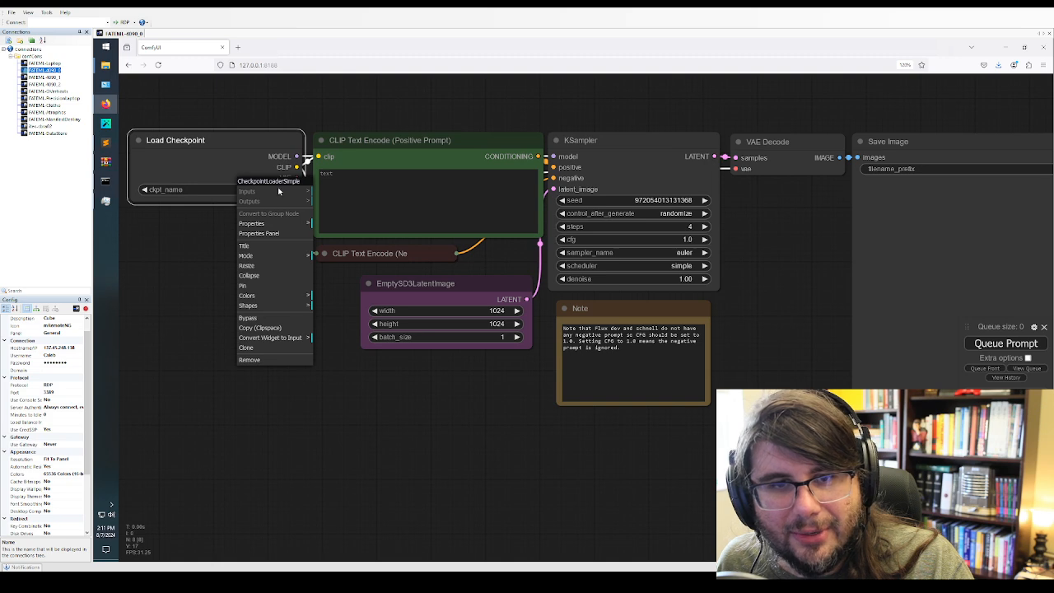
pyautogui.click(289, 226)
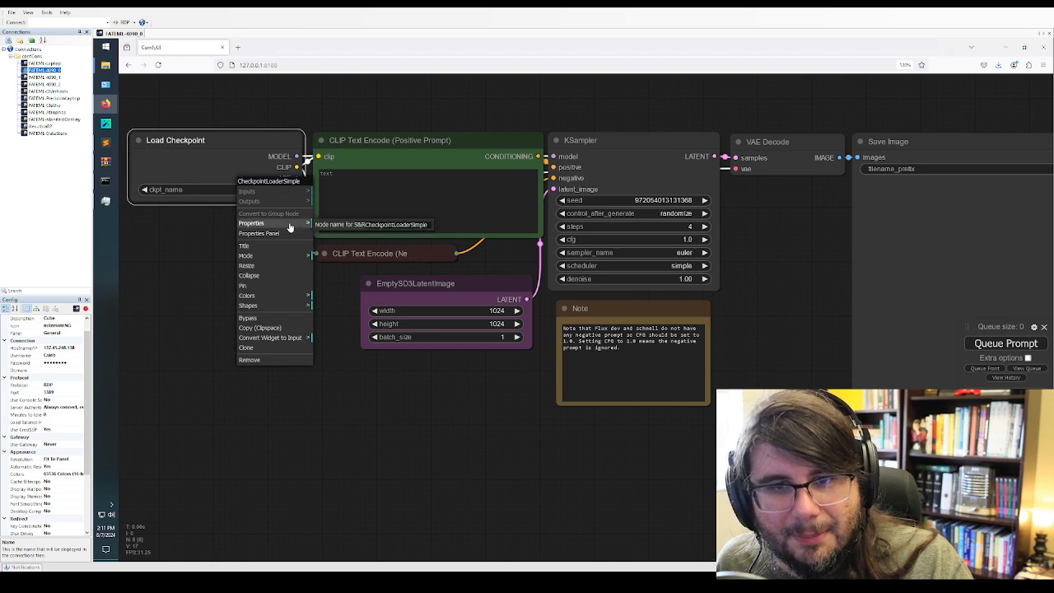
pyautogui.click(277, 236)
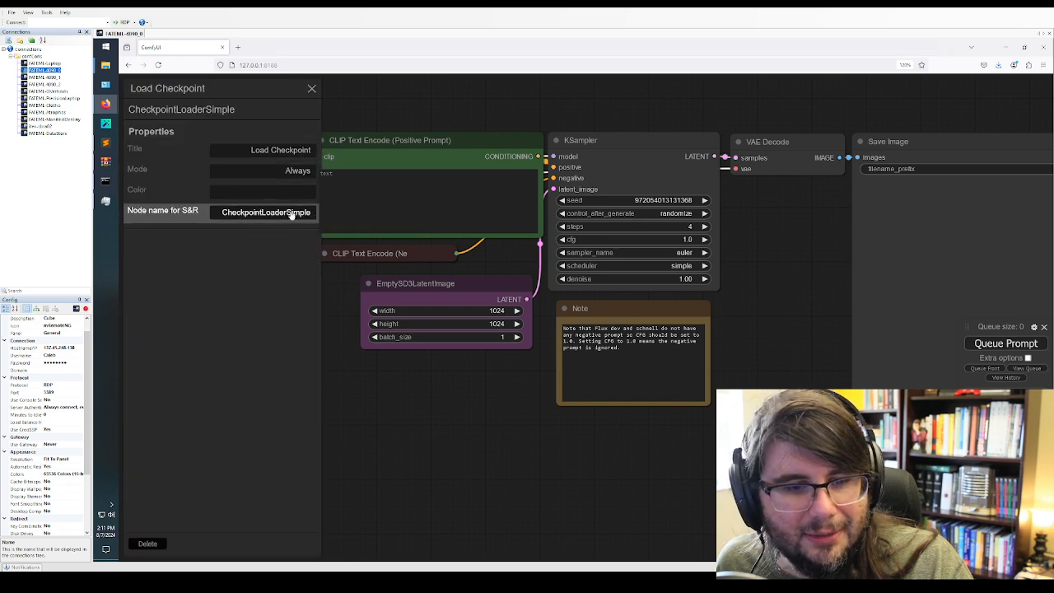
pyautogui.click(311, 88)
pyautogui.rightClick(244, 189)
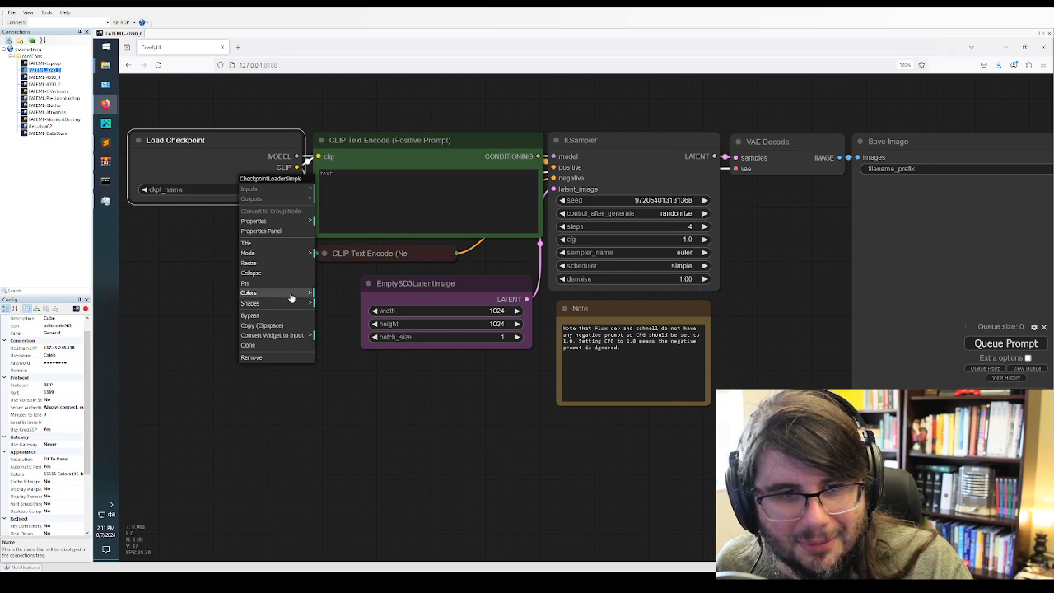
pyautogui.click(275, 231)
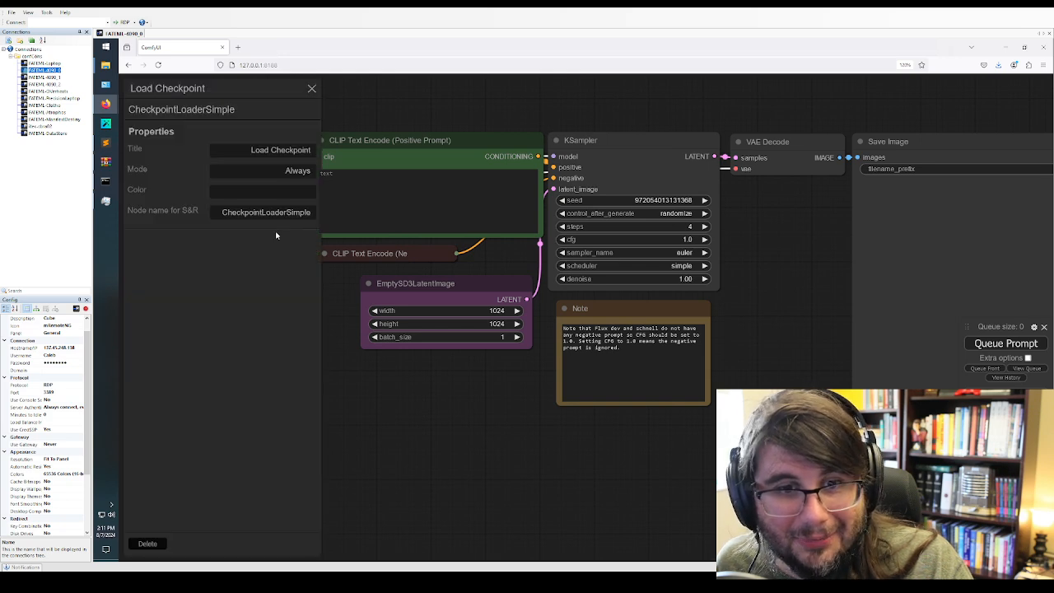
pyautogui.click(311, 88)
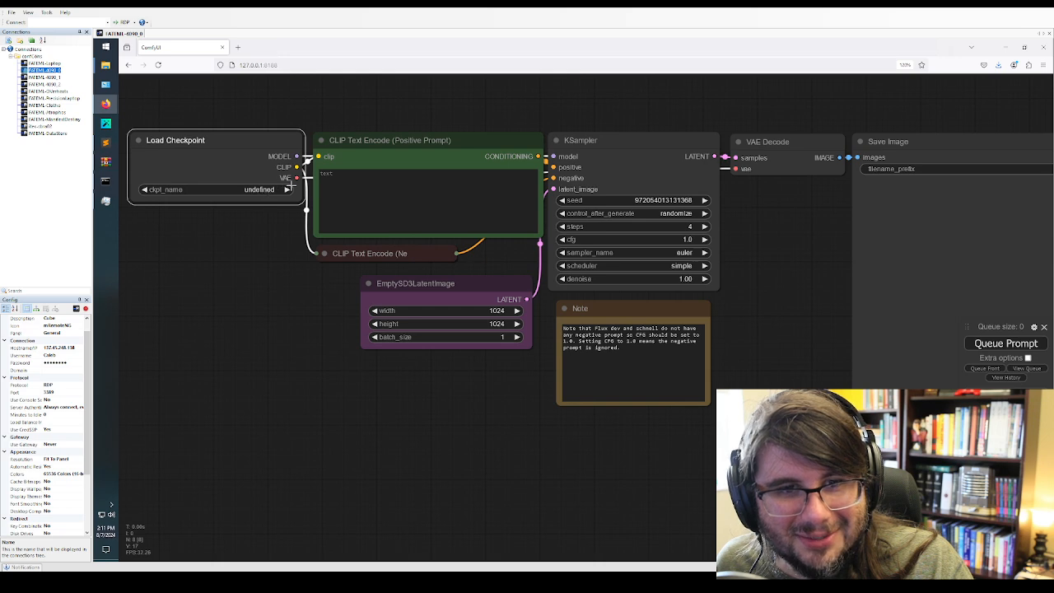
# Reload the flux_schnell_checkpoint_example workflow from the output folder in File Explorer onto the ComfyUI canvas
pyautogui.moveTo(105, 64)
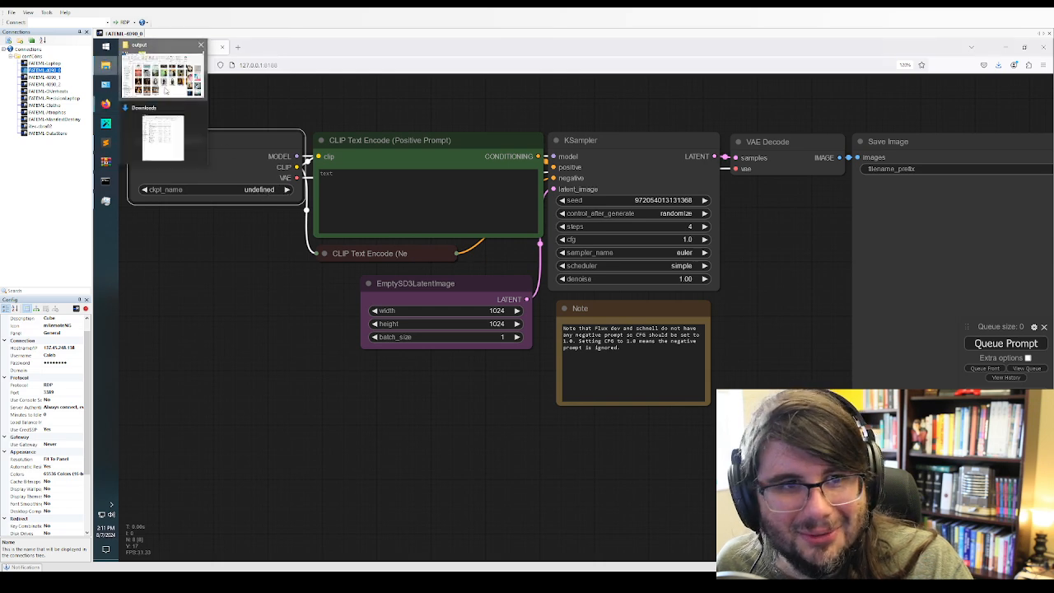
pyautogui.click(163, 69)
pyautogui.moveTo(825, 321); pyautogui.dragTo(222, 202)
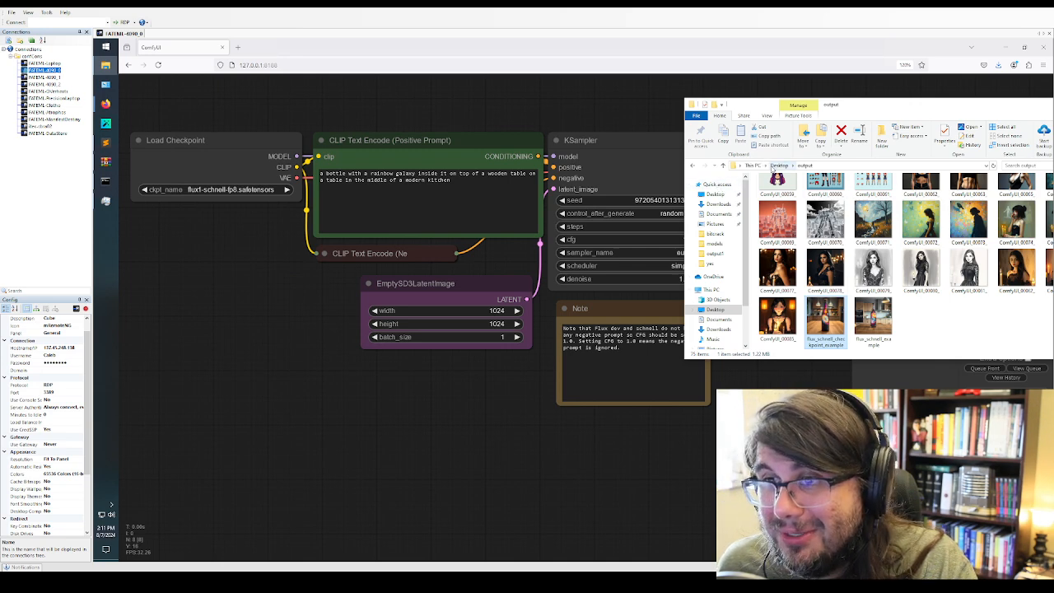
# Open the ComfyUI\models\unet folder on Local Disk (C:) in File Explorer
pyautogui.scroll(-2, 718, 314)
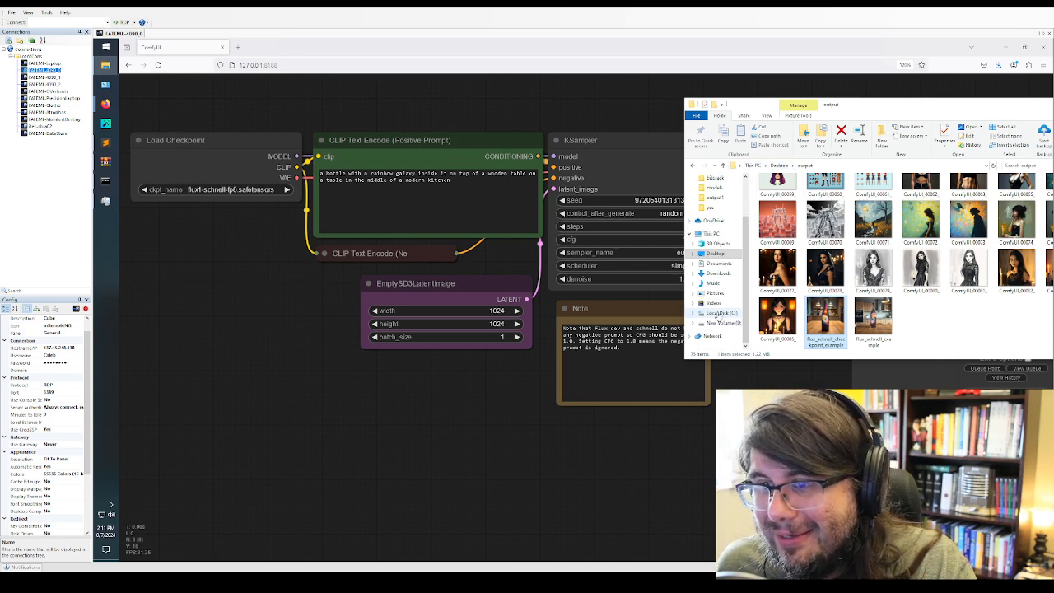
pyautogui.click(718, 313)
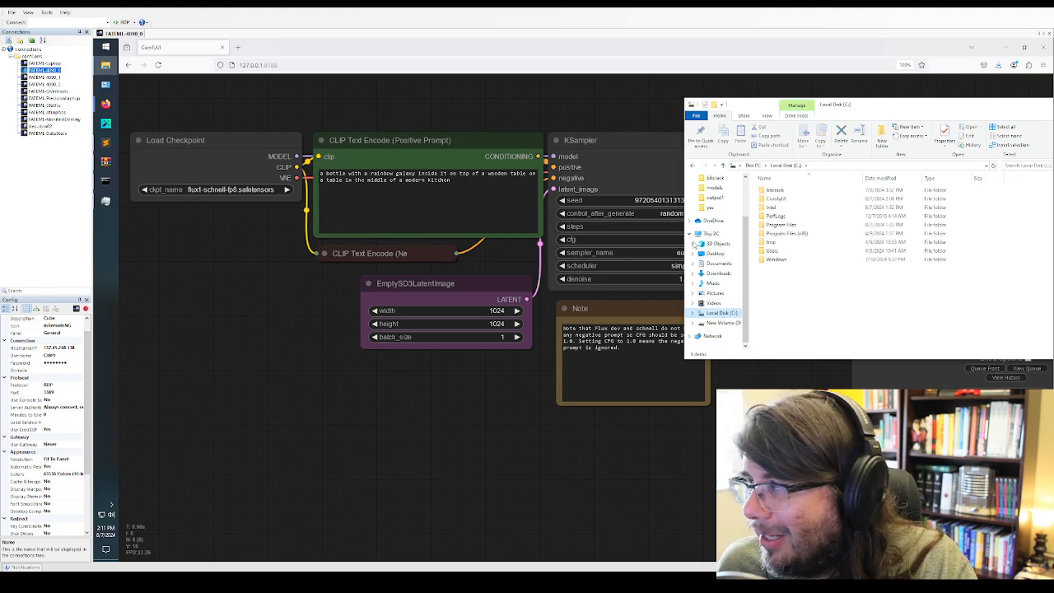
pyautogui.doubleClick(776, 198)
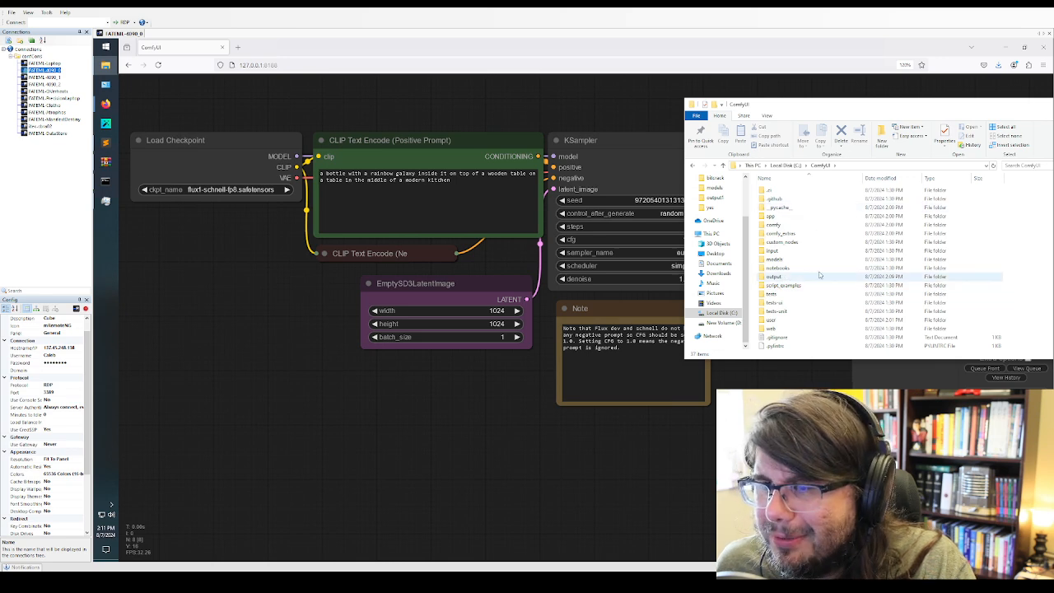
pyautogui.doubleClick(779, 259)
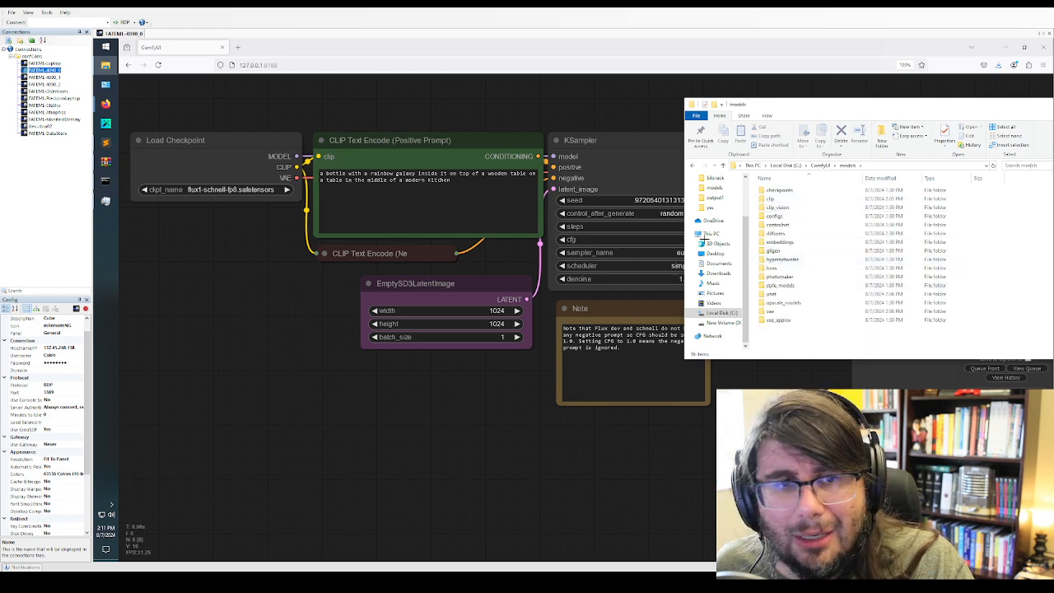
pyautogui.doubleClick(789, 294)
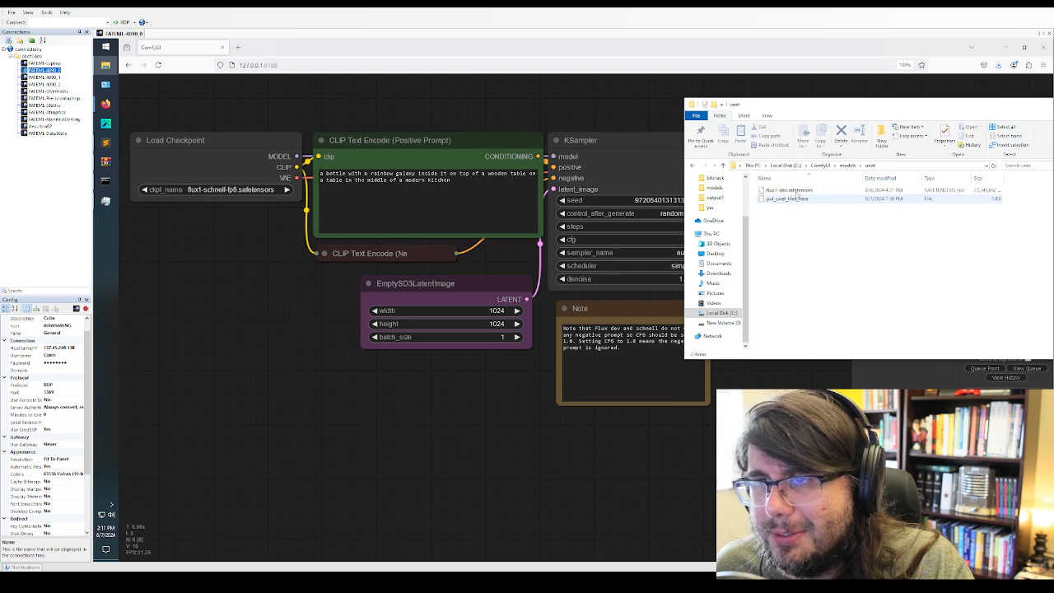
# Rename the flux1-dev.safetensors model file in the unet folder as flux1-schnell-fp8.safetensors
pyautogui.click(782, 190)
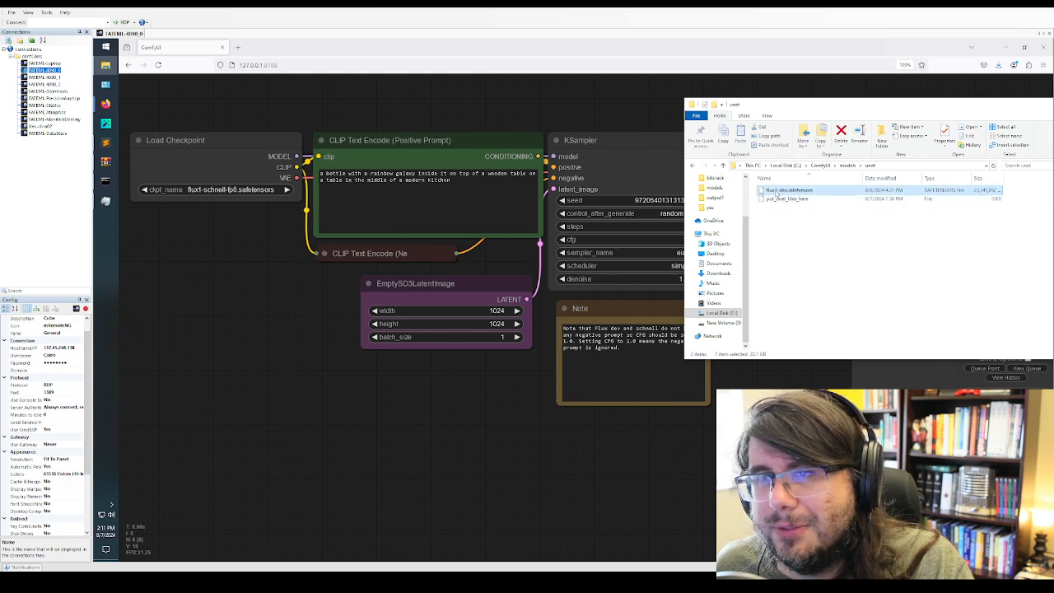
pyautogui.click(785, 192)
pyautogui.moveTo(814, 190); pyautogui.dragTo(778, 191)
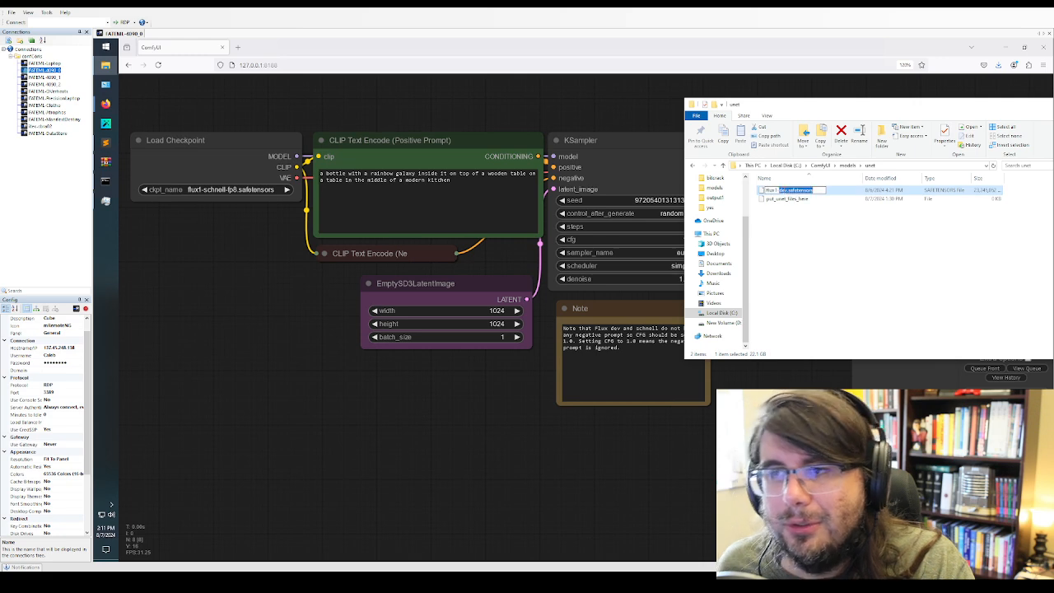
pyautogui.write('s')
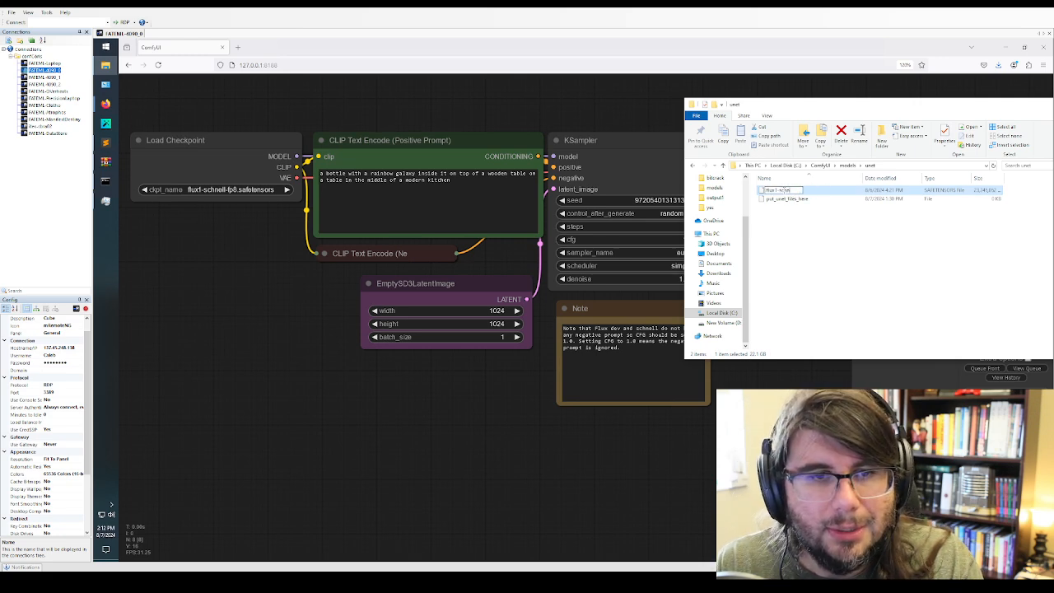
pyautogui.write('chnell-fp8')
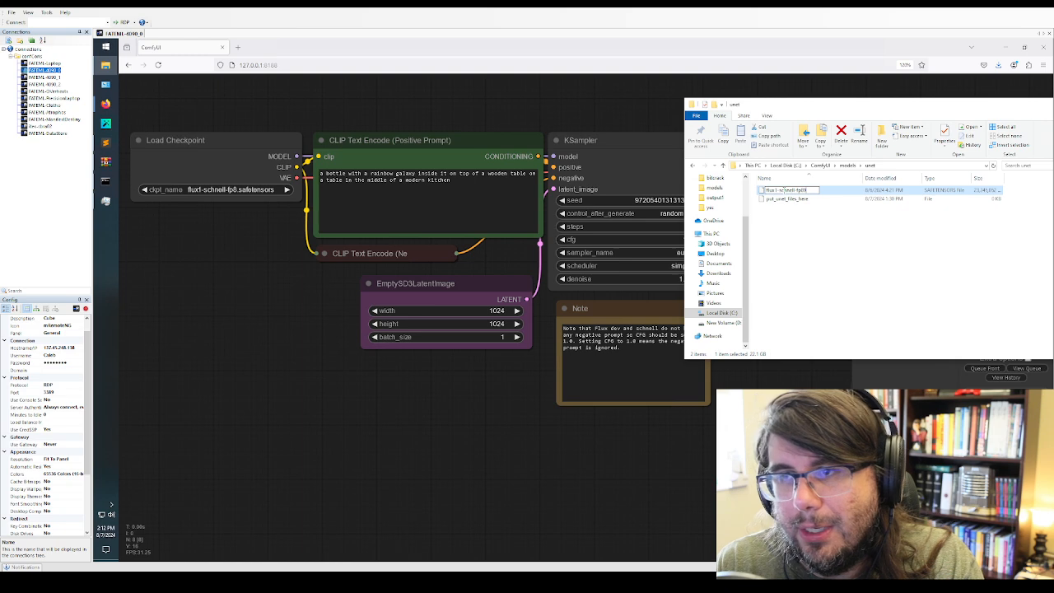
pyautogui.write('.safetensors')
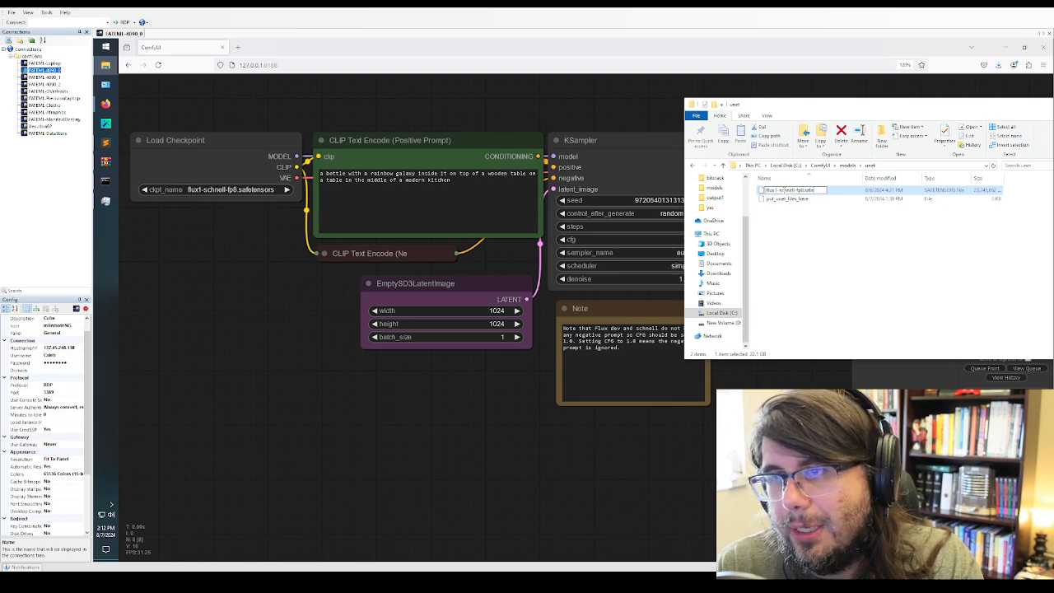
pyautogui.press('BackSpace')
pyautogui.press('BackSpace')
pyautogui.press('BackSpace')
pyautogui.press('BackSpace')
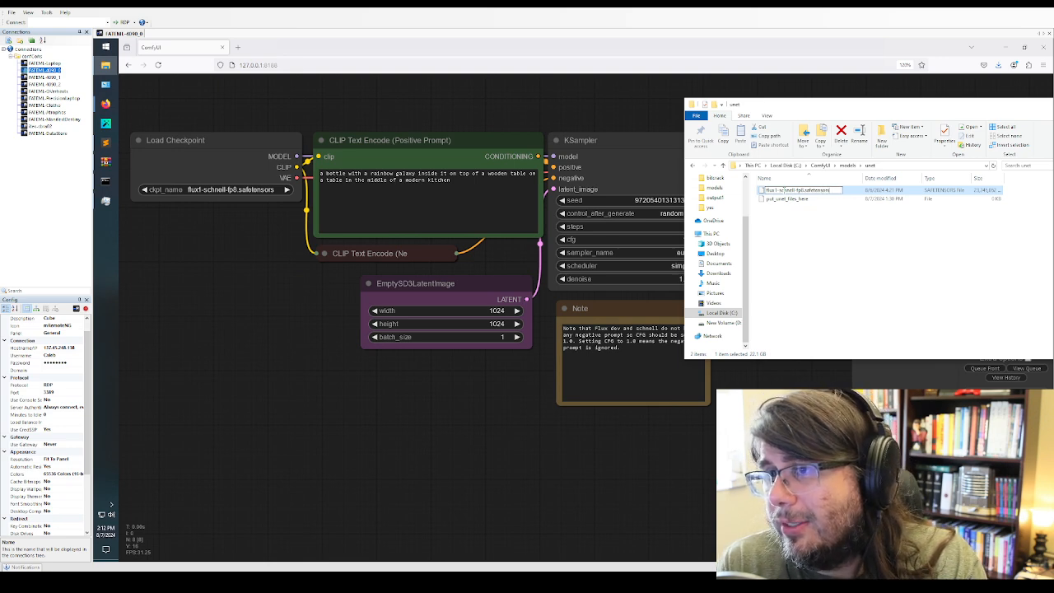
pyautogui.press('Return')
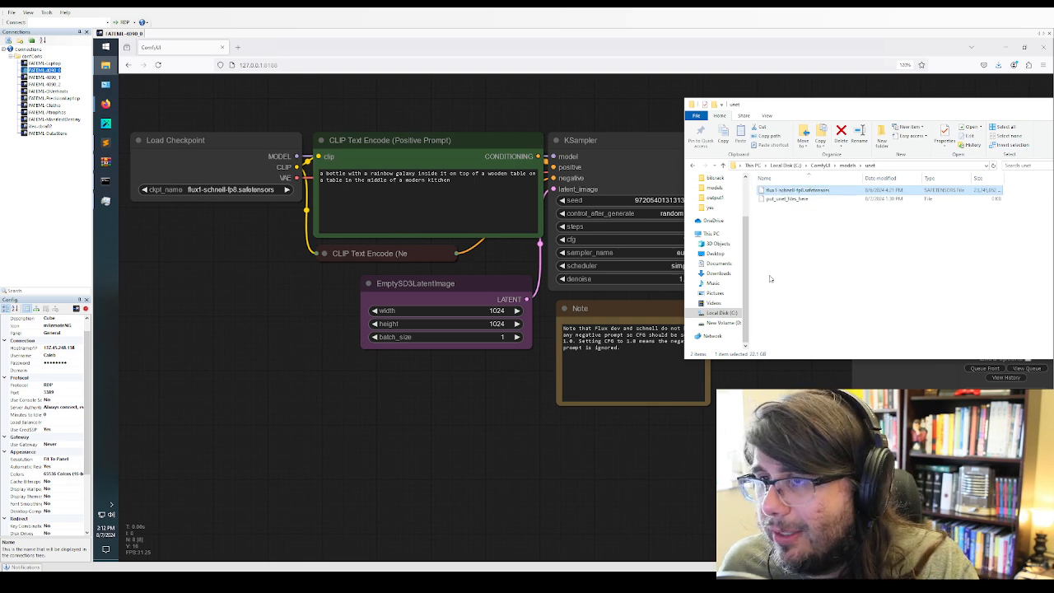
# Replace the positive prompt with "a woman laying in the grass giving a peace sign with her left hand, high dynamic range gorgeous sunset over the mountains"
pyautogui.click(321, 298)
pyautogui.click(494, 204)
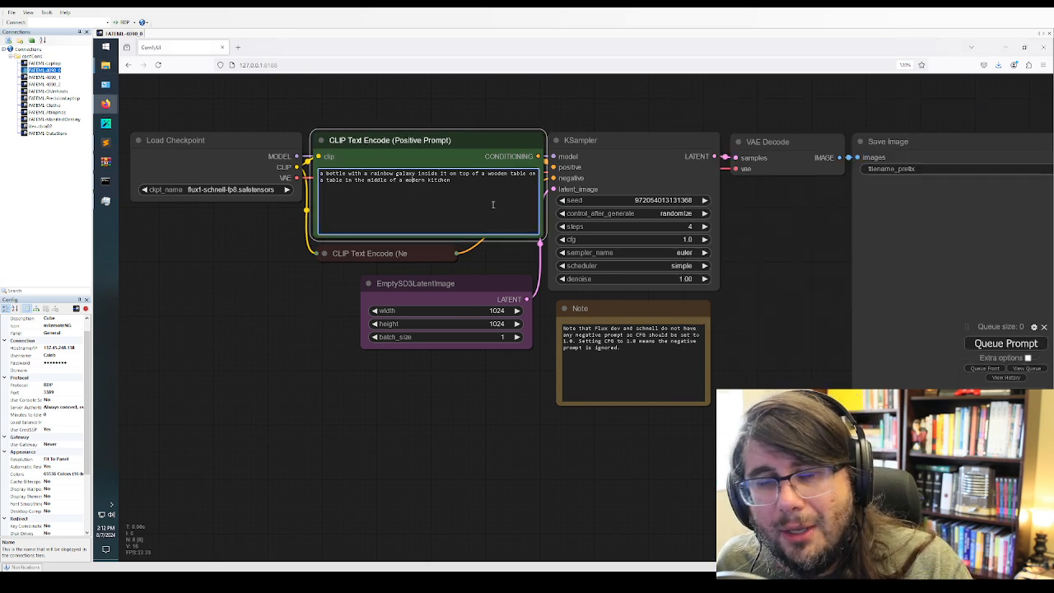
pyautogui.click(259, 171)
pyautogui.click(517, 212)
pyautogui.hotkey('ctrl', 'a')
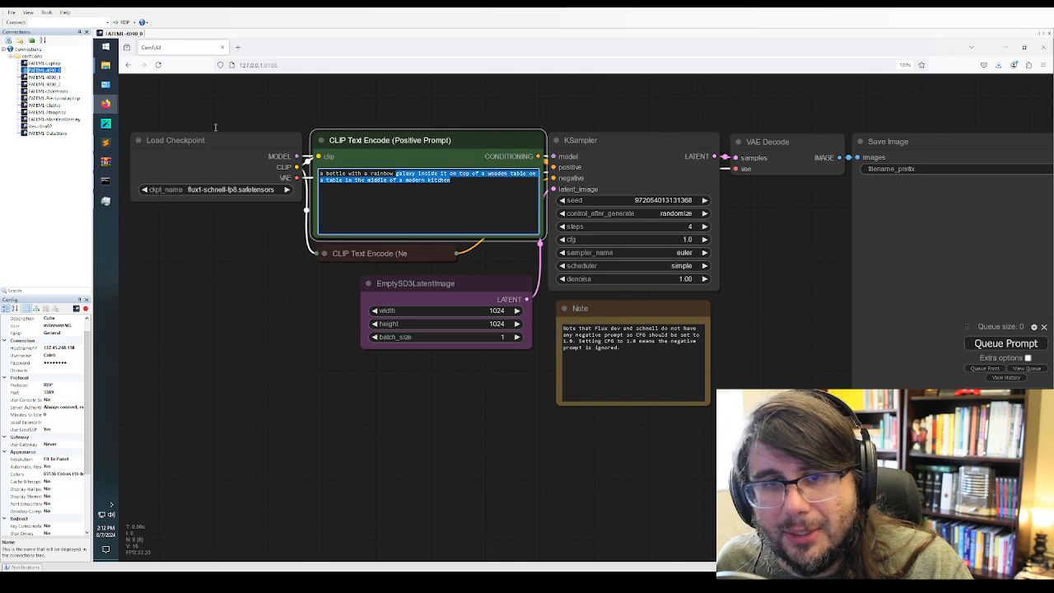
pyautogui.press('BackSpace')
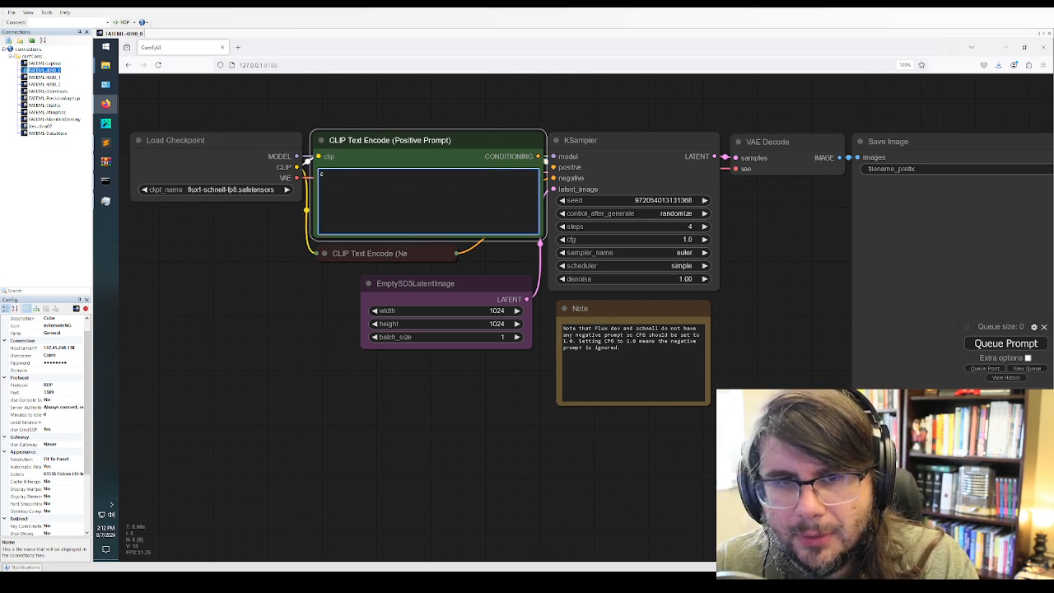
pyautogui.write('a womabn ')
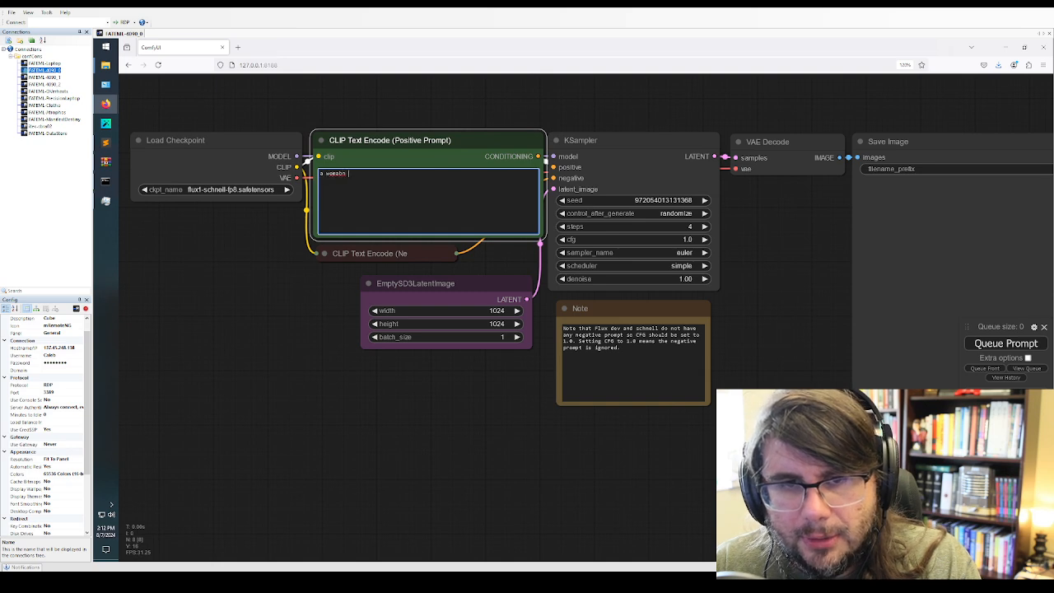
pyautogui.press('BackSpace')
pyautogui.press('BackSpace')
pyautogui.press('BackSpace')
pyautogui.write('n laying in th')
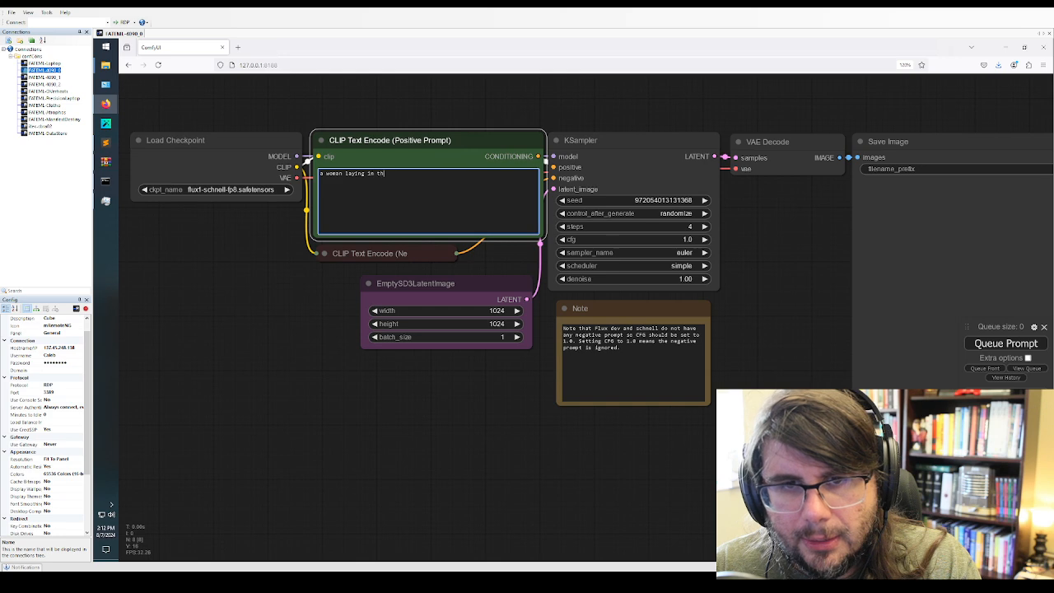
pyautogui.write('e grass giving a peace sign wit')
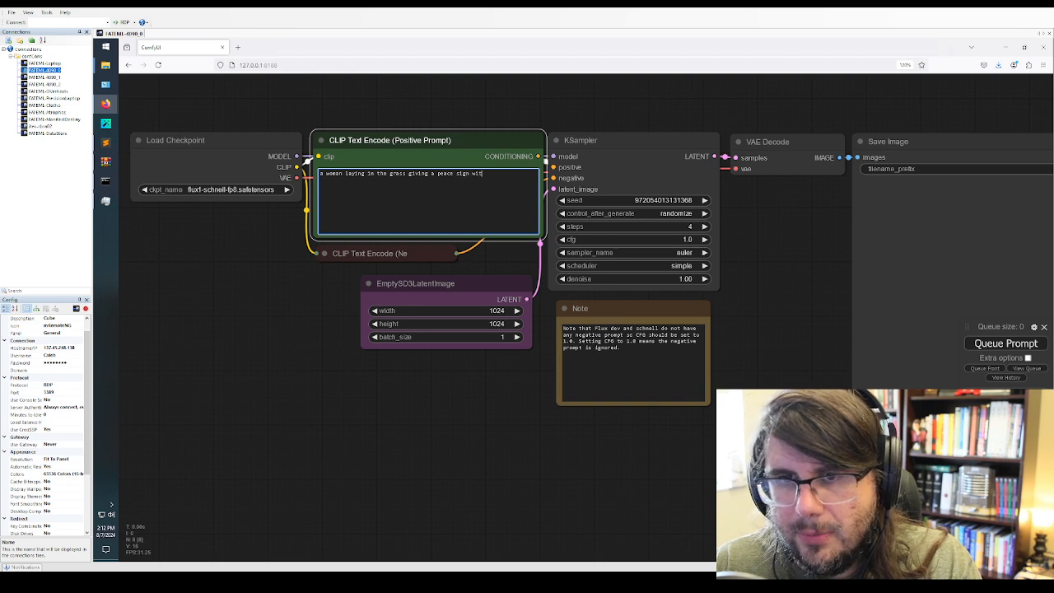
pyautogui.write('h her left hand,')
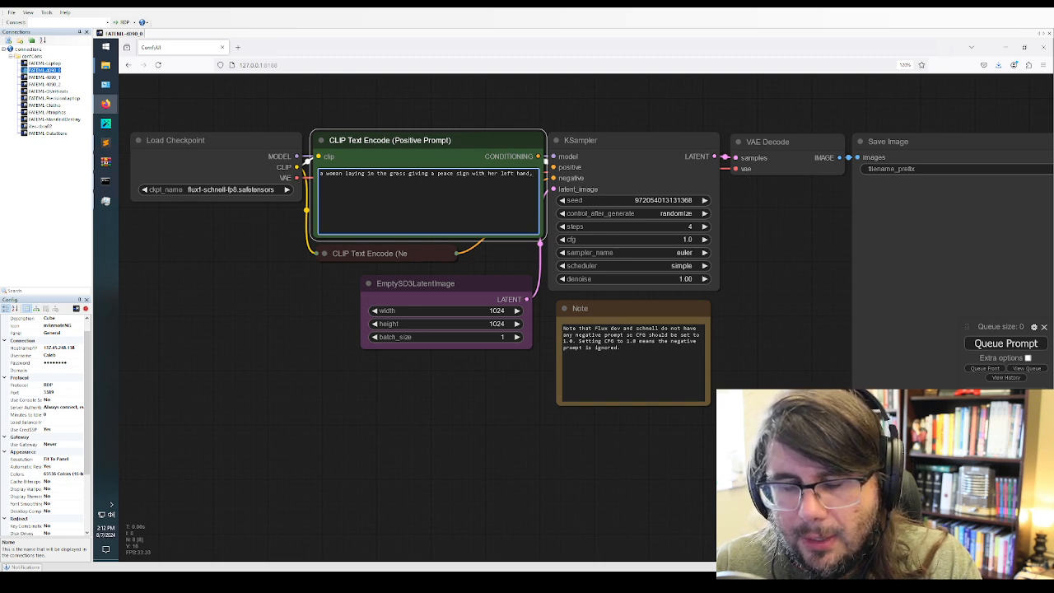
pyautogui.write(' high dynamic ran')
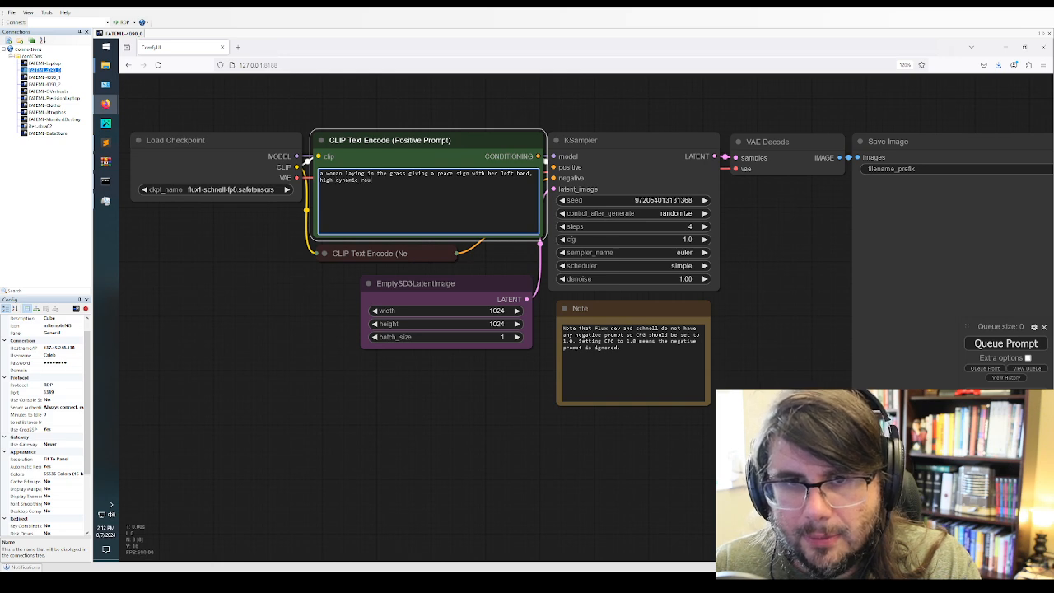
pyautogui.write('ge gorgeous suns')
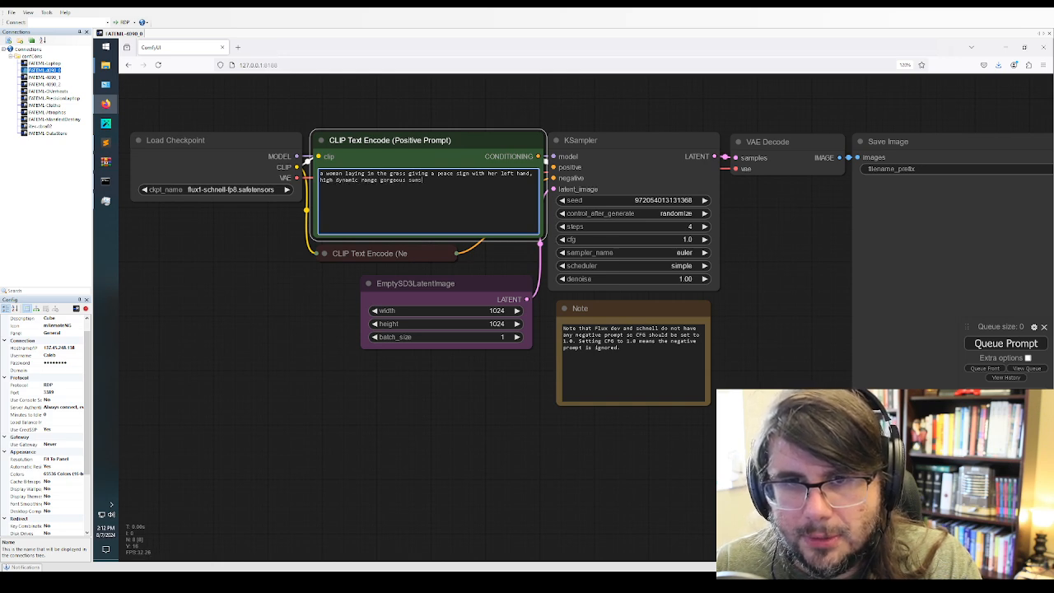
pyautogui.write('et over the mountains')
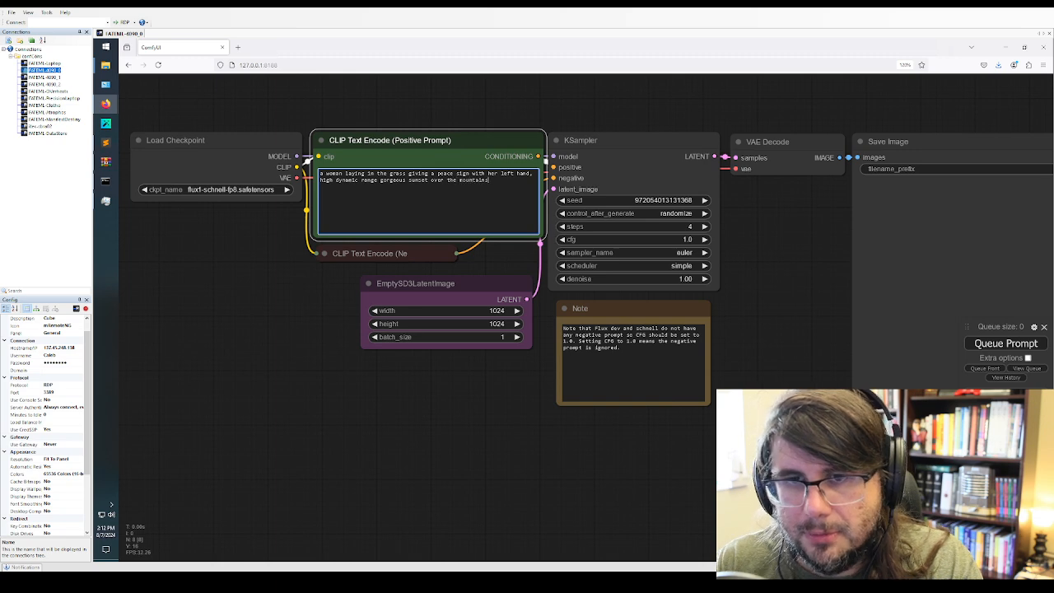
# Queue the checkpoint workflow for image generation with the new prompt
pyautogui.click(683, 369)
pyautogui.click(987, 351)
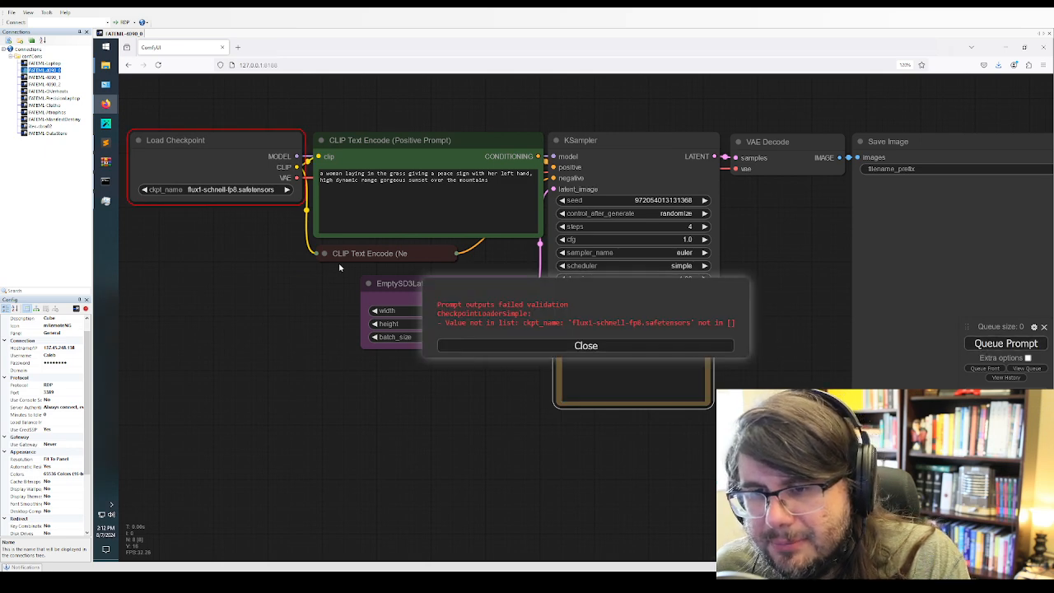
# Return to the unet folder in File Explorer and undo the renaming of the model file
pyautogui.moveTo(105, 66)
pyautogui.click(143, 76)
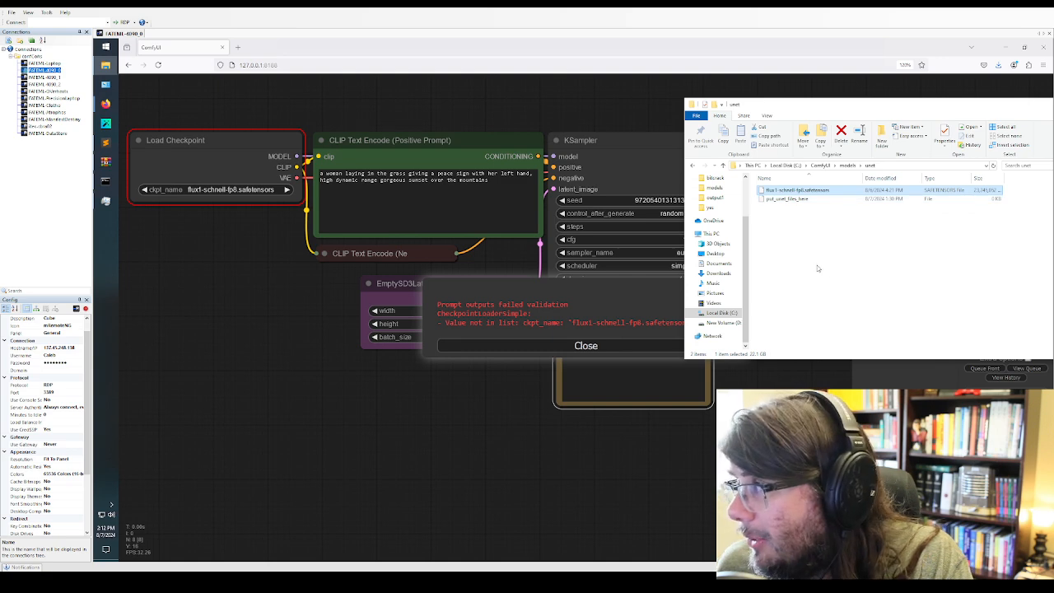
pyautogui.scroll(2, 714, 202)
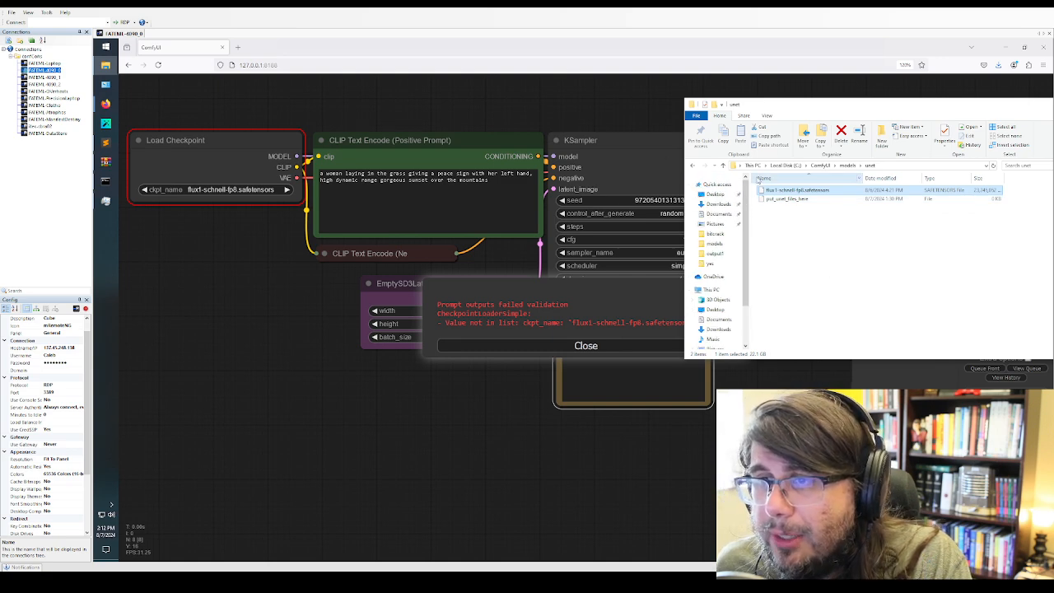
pyautogui.click(873, 257)
pyautogui.hotkey('ctrl', 'z')
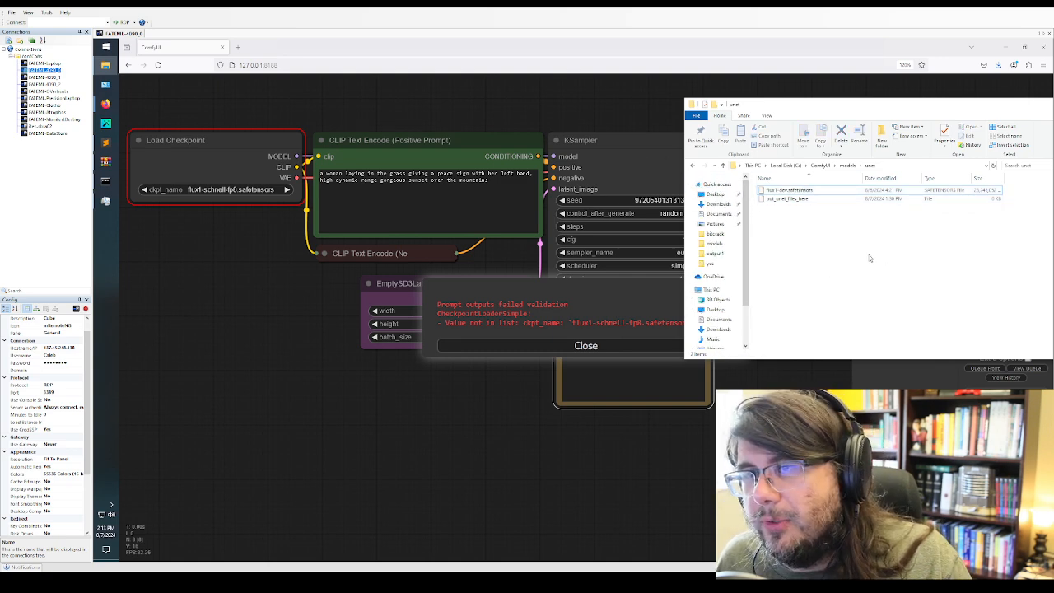
# Locate flux1-schnell-fp8.safetensors in the Downloads folder and review its source repository, Comfy-Org/flux1-schnell, on Hugging Face
pyautogui.click(718, 203)
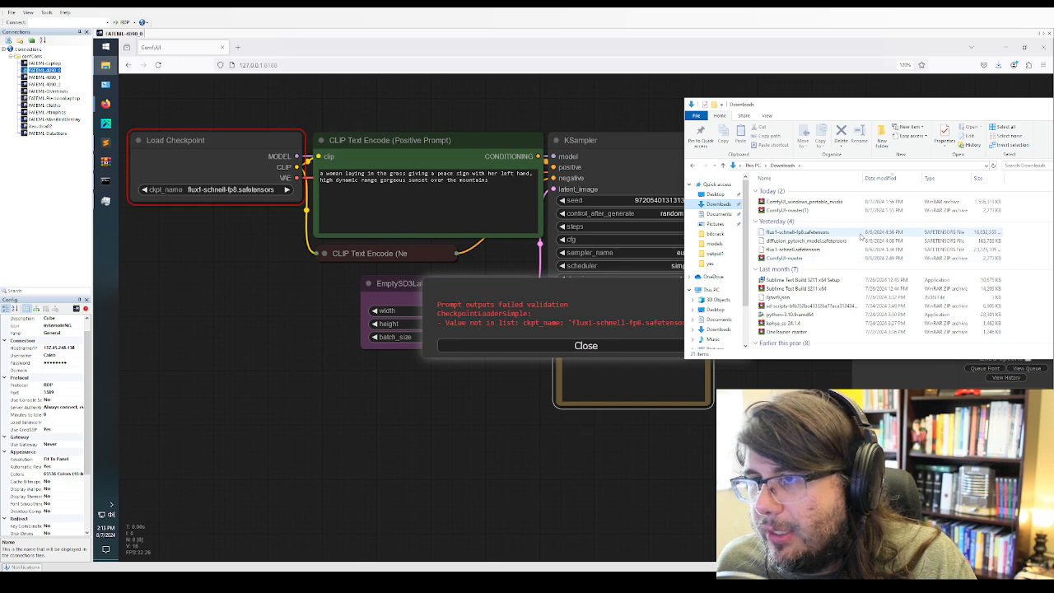
pyautogui.click(797, 232)
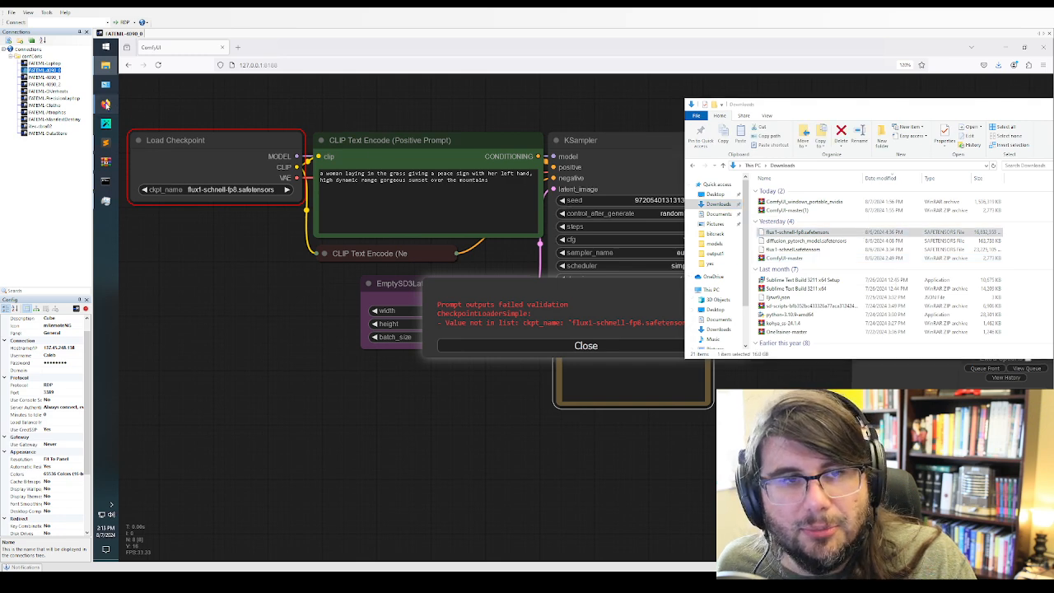
pyautogui.moveTo(106, 103)
pyautogui.click(155, 78)
pyautogui.click(741, 48)
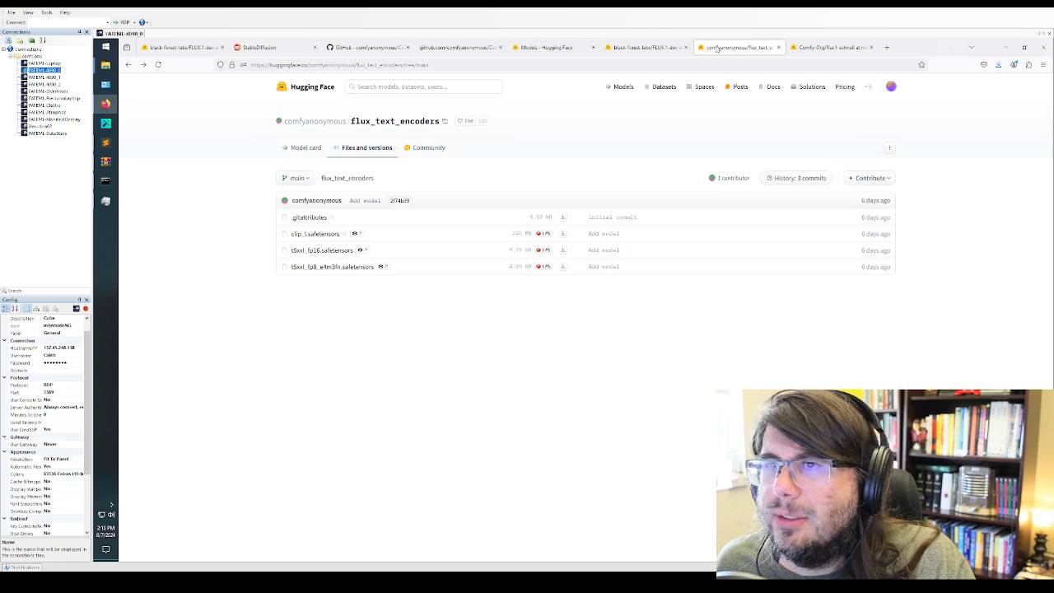
pyautogui.click(832, 47)
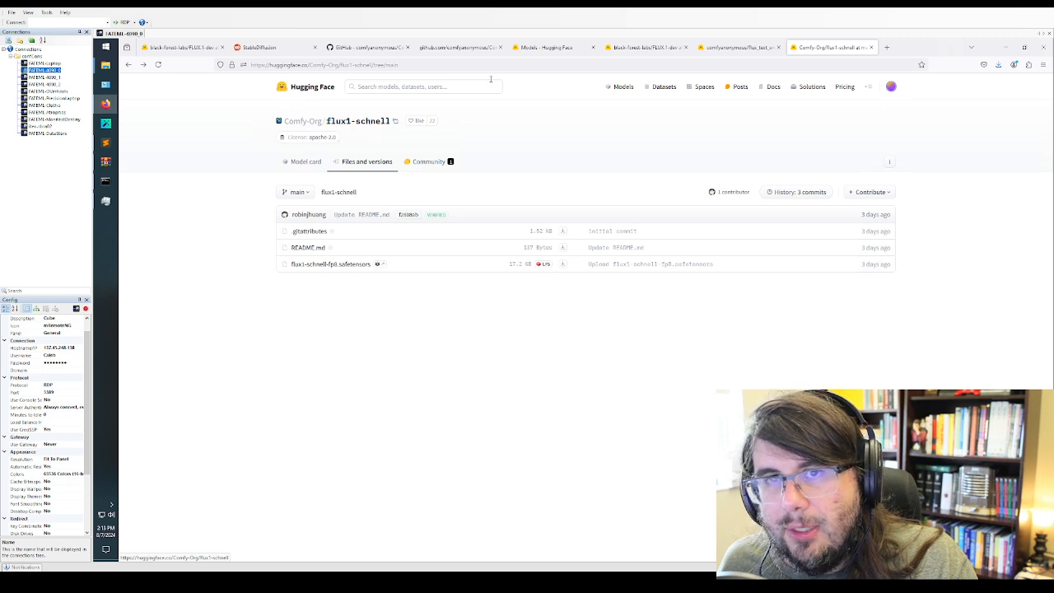
pyautogui.click(638, 48)
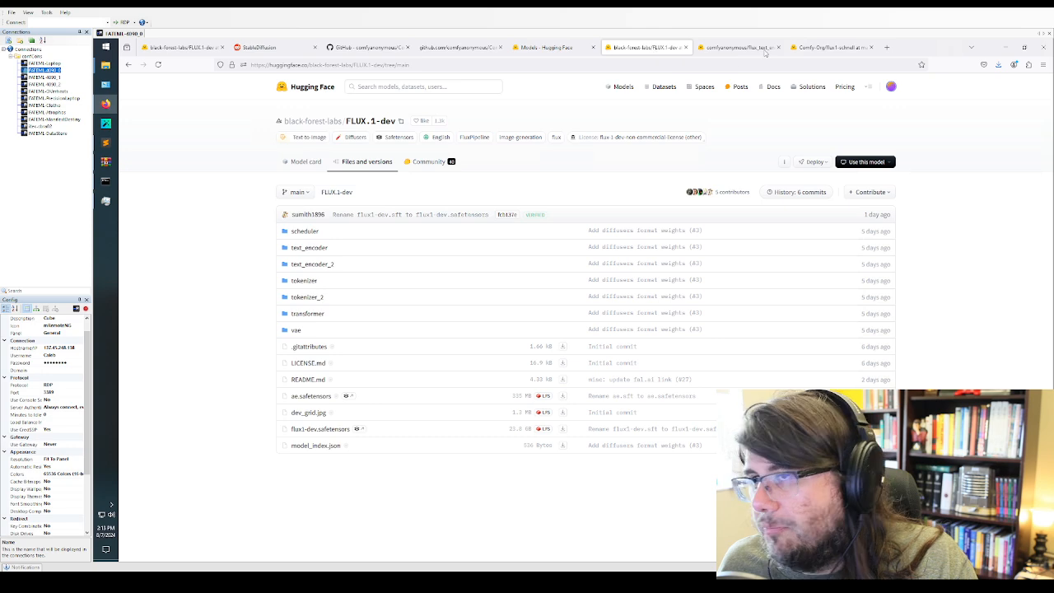
pyautogui.click(823, 47)
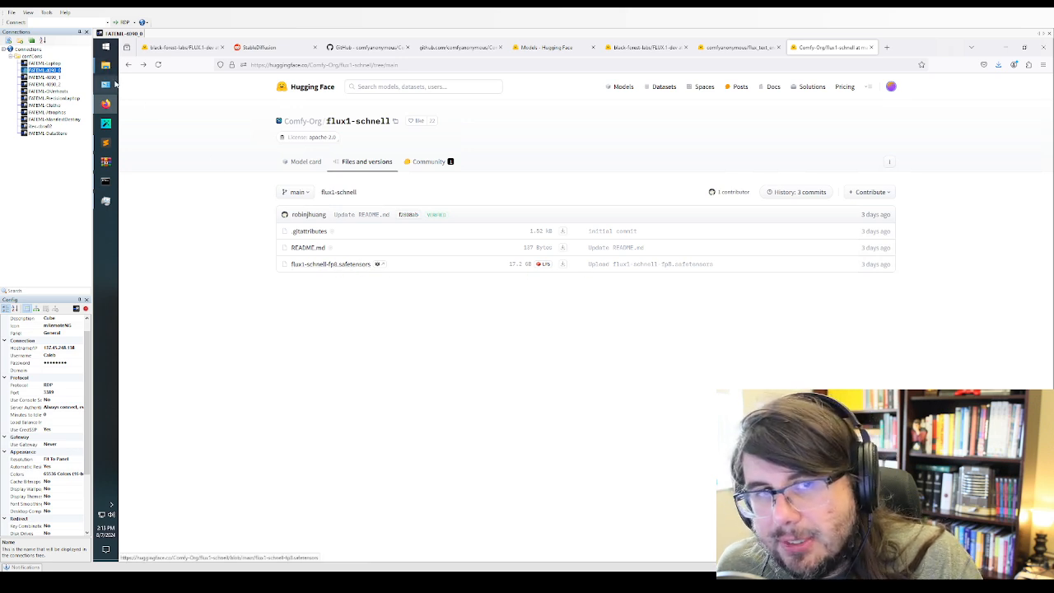
# Copy flux1-schnell-fp8.safetensors from the Downloads folder into the checkpoints folder under ComfyUI\models on Local Disk (C:)
pyautogui.moveTo(110, 68)
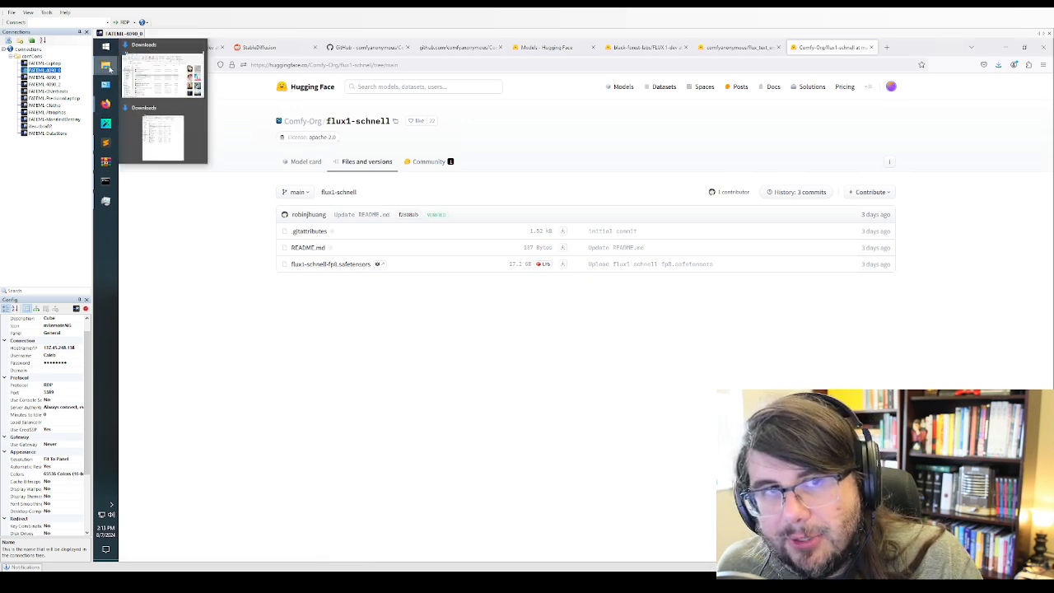
pyautogui.click(176, 122)
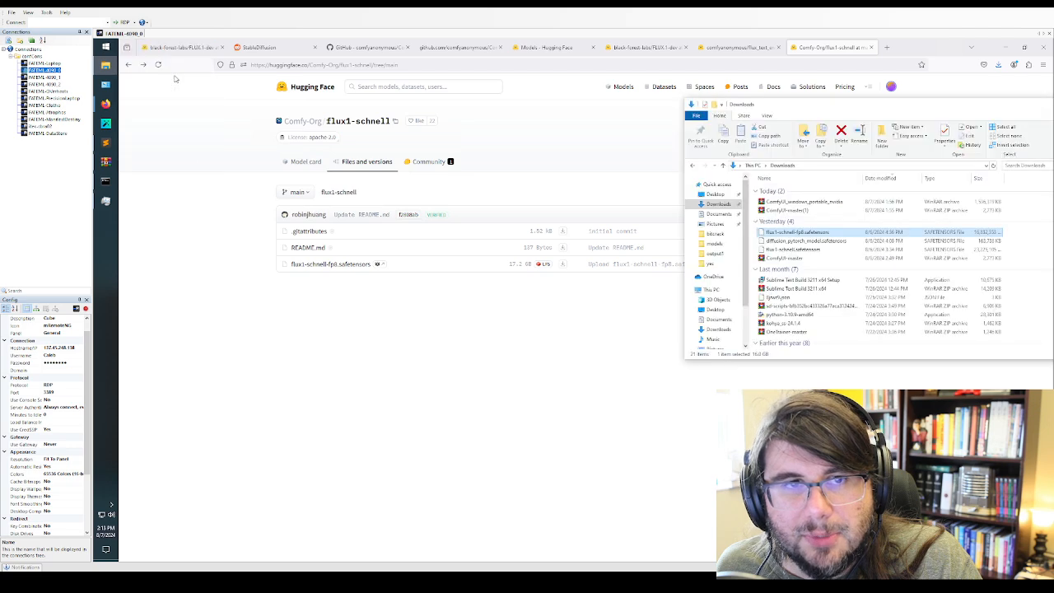
pyautogui.click(773, 241)
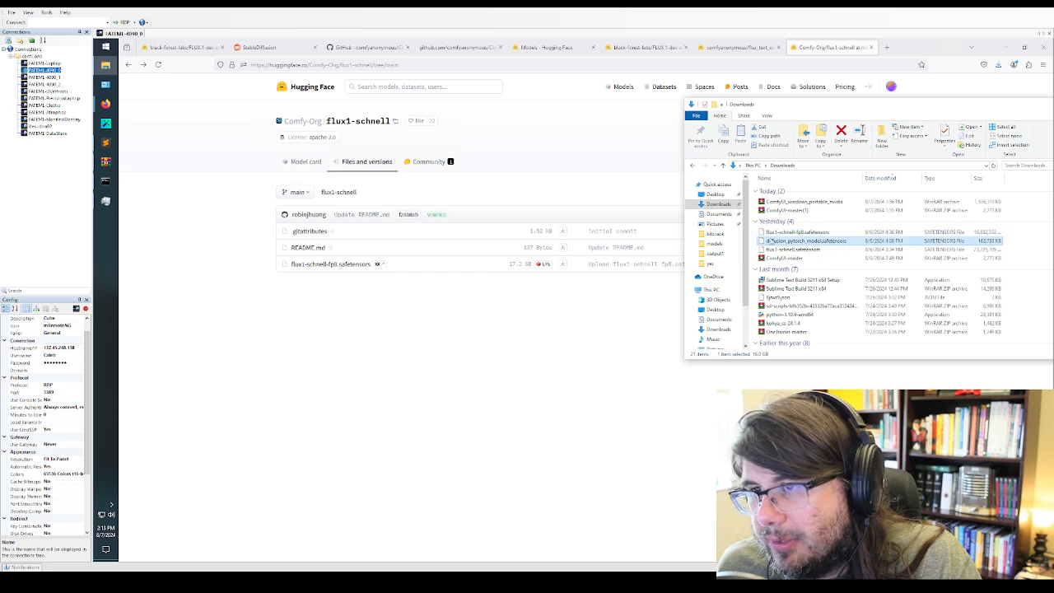
pyautogui.click(775, 232)
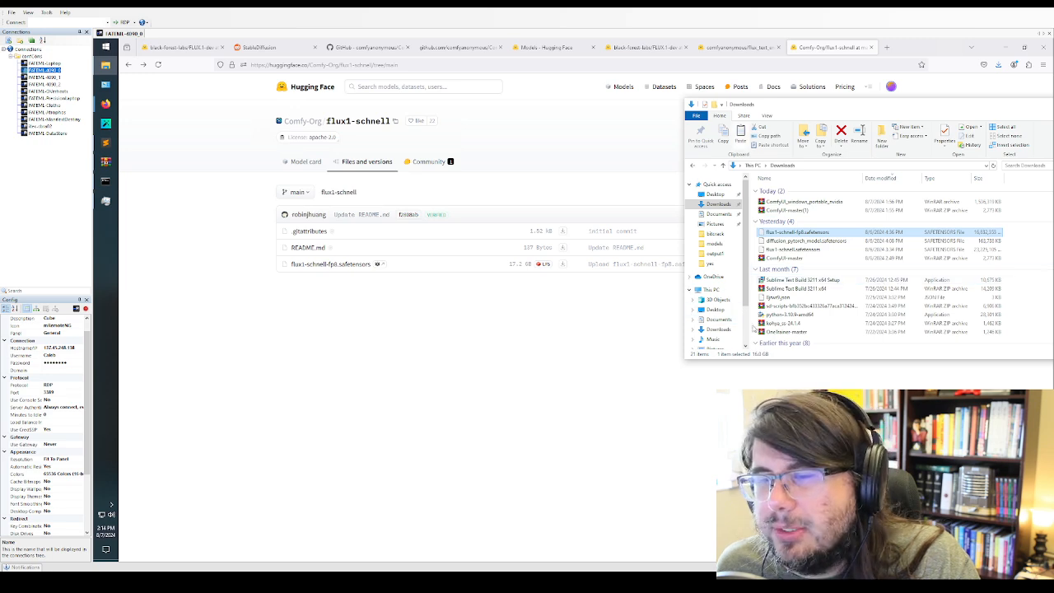
pyautogui.scroll(-2, 725, 321)
pyautogui.click(720, 322)
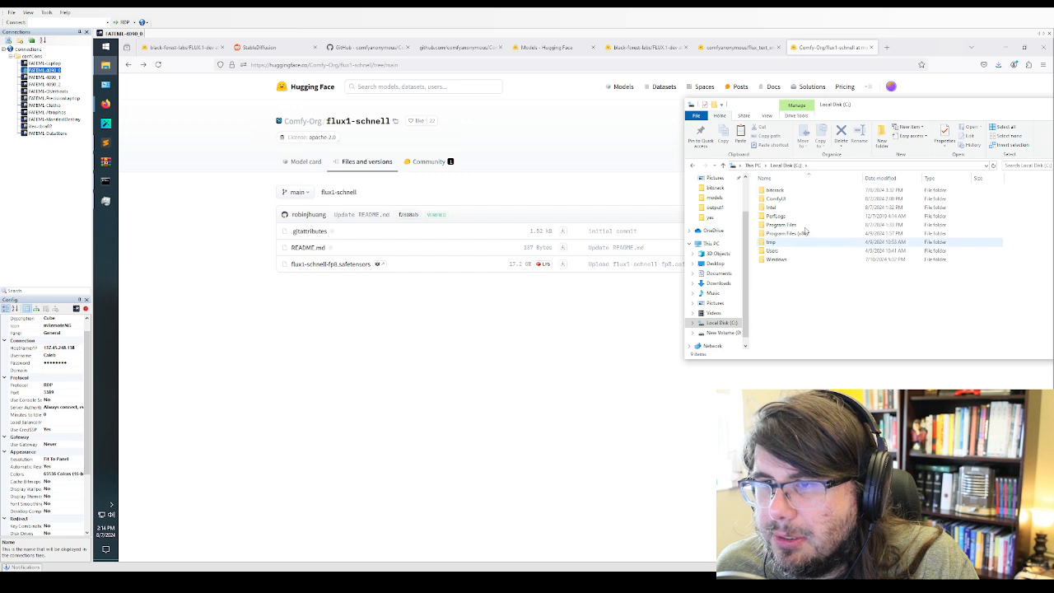
pyautogui.doubleClick(777, 199)
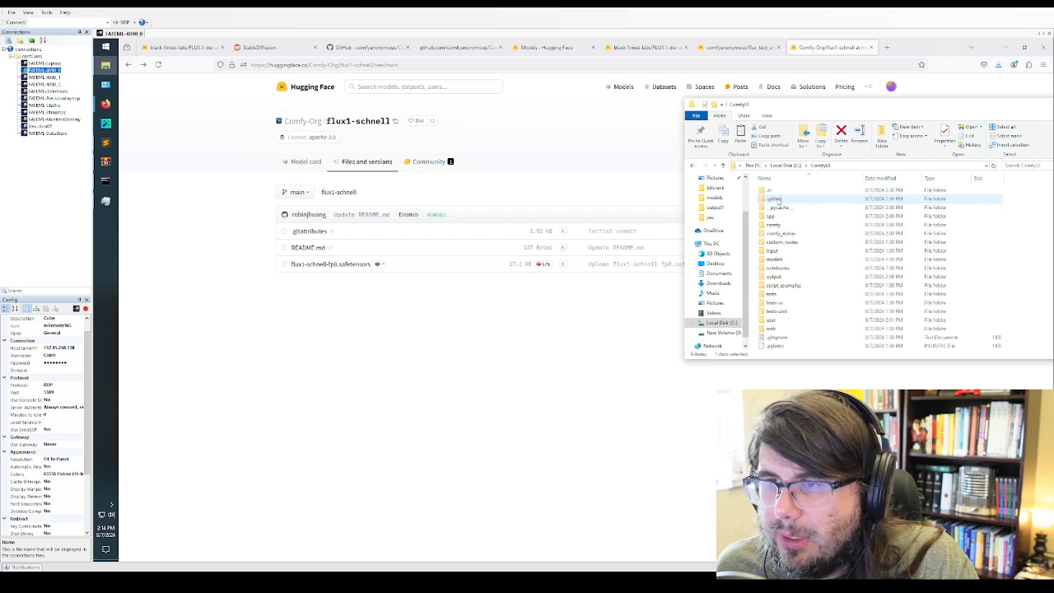
pyautogui.doubleClick(774, 258)
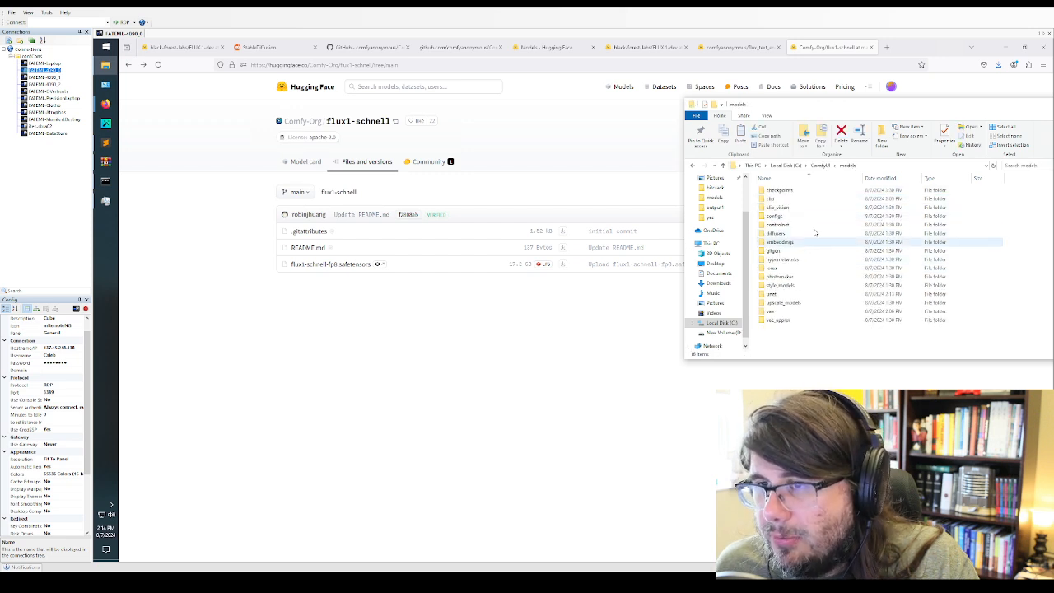
pyautogui.doubleClick(779, 191)
pyautogui.hotkey('ctrl', 'v')
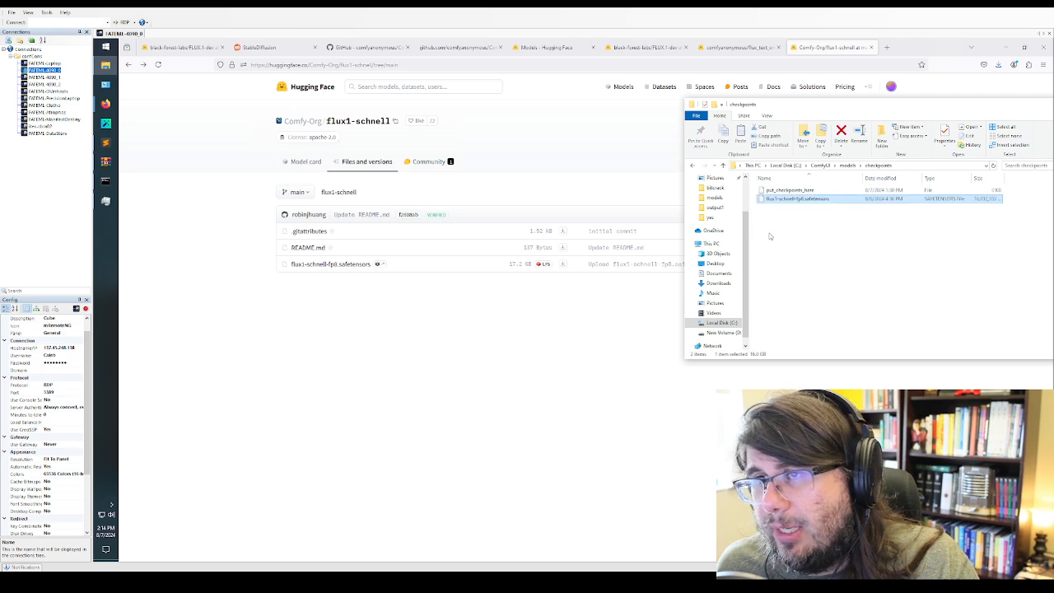
pyautogui.click(528, 336)
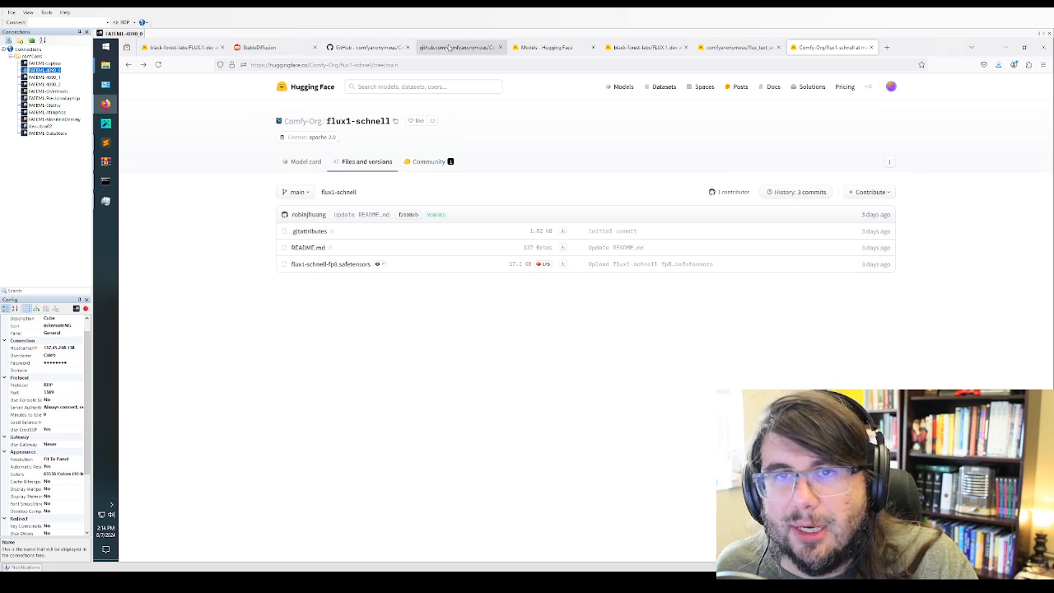
# Cut the positive prompt text from the ComfyUI workflow and keep it in a new Notepad document
pyautogui.moveTo(105, 103)
pyautogui.click(172, 144)
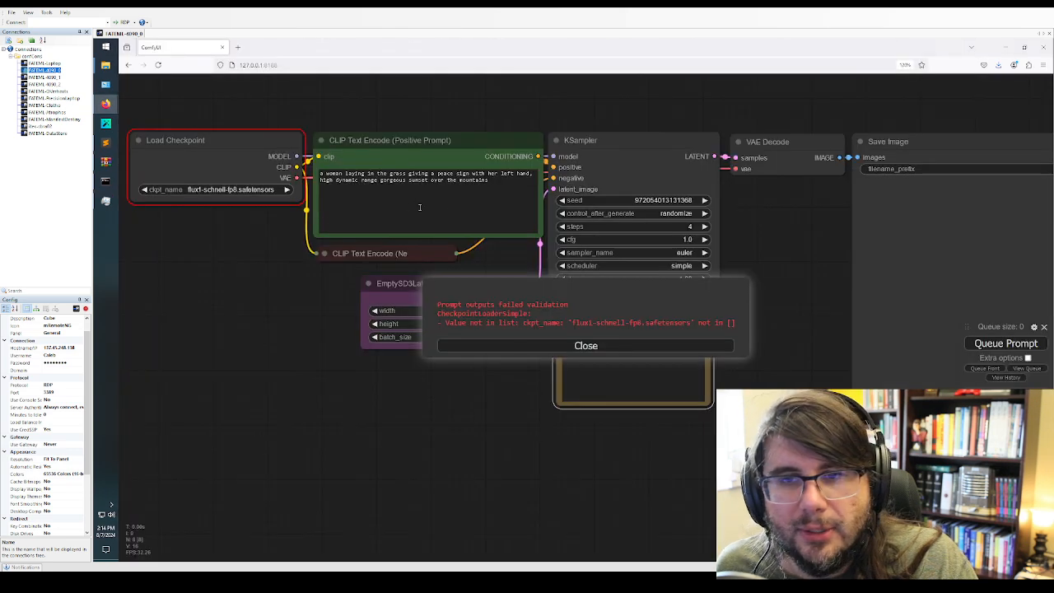
pyautogui.click(512, 191)
pyautogui.hotkey('ctrl', 'a')
pyautogui.hotkey('ctrl', 'c')
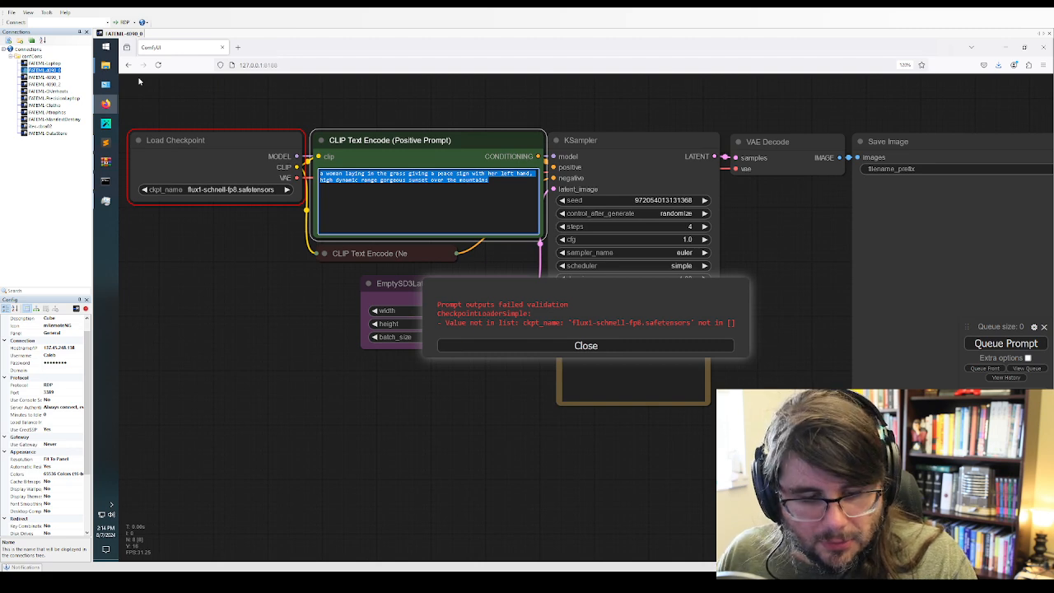
pyautogui.press('BackSpace')
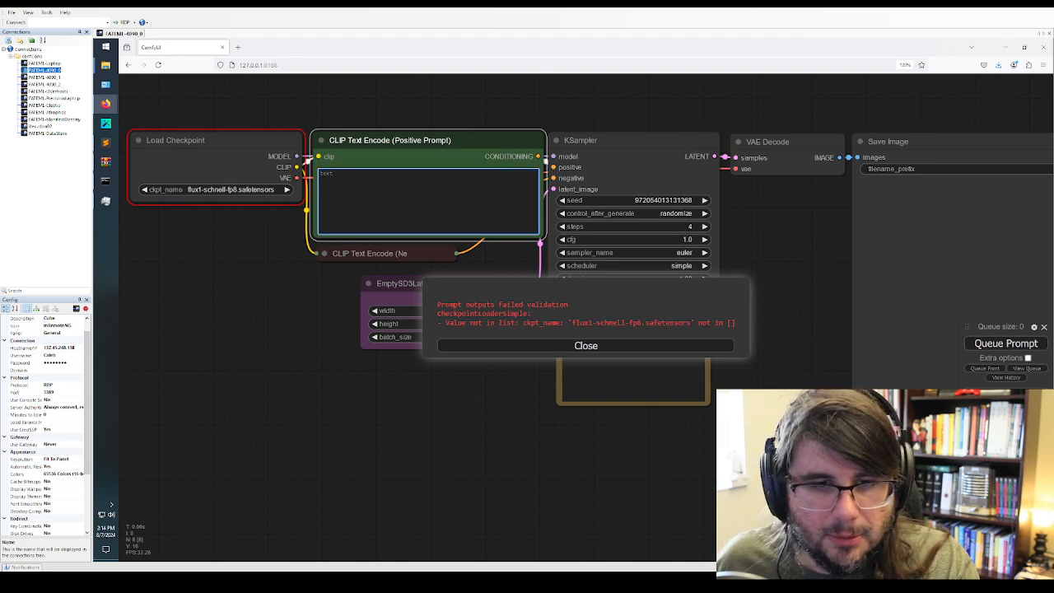
pyautogui.click(105, 47)
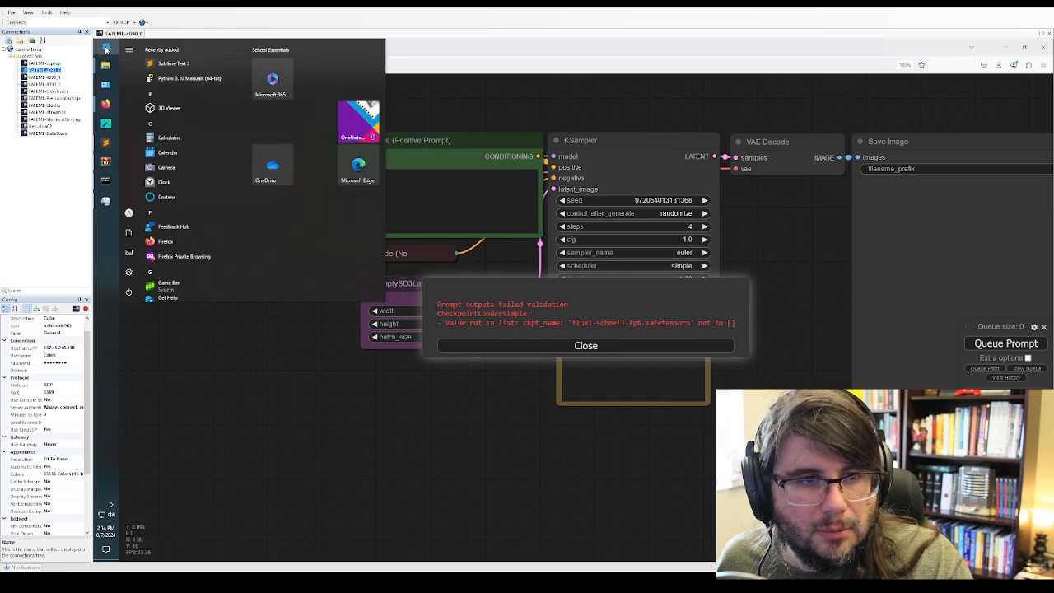
pyautogui.write('notepad')
pyautogui.press('Return')
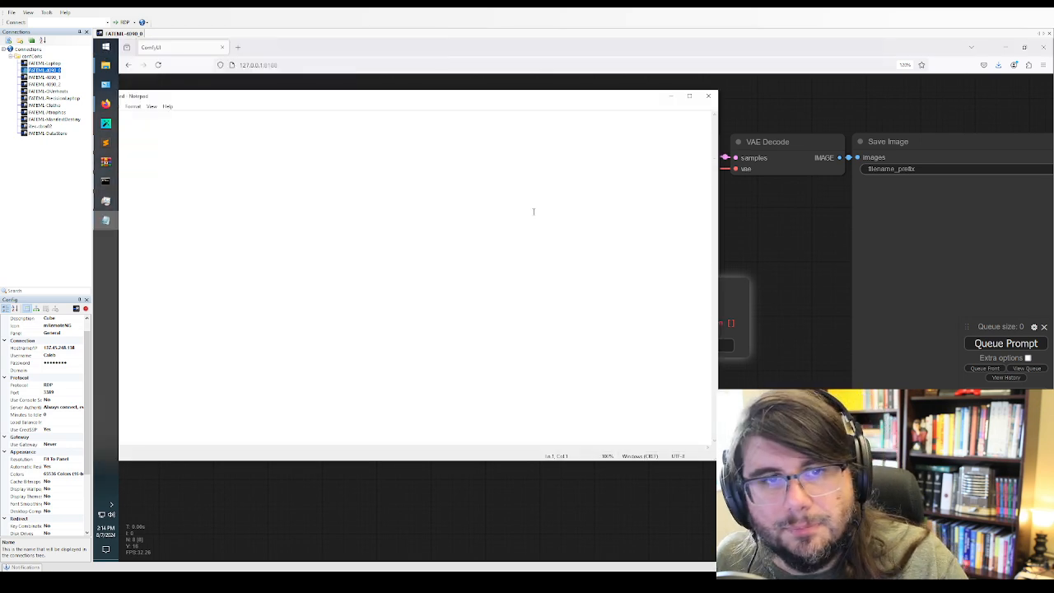
pyautogui.hotkey('ctrl', 'v')
pyautogui.click(671, 96)
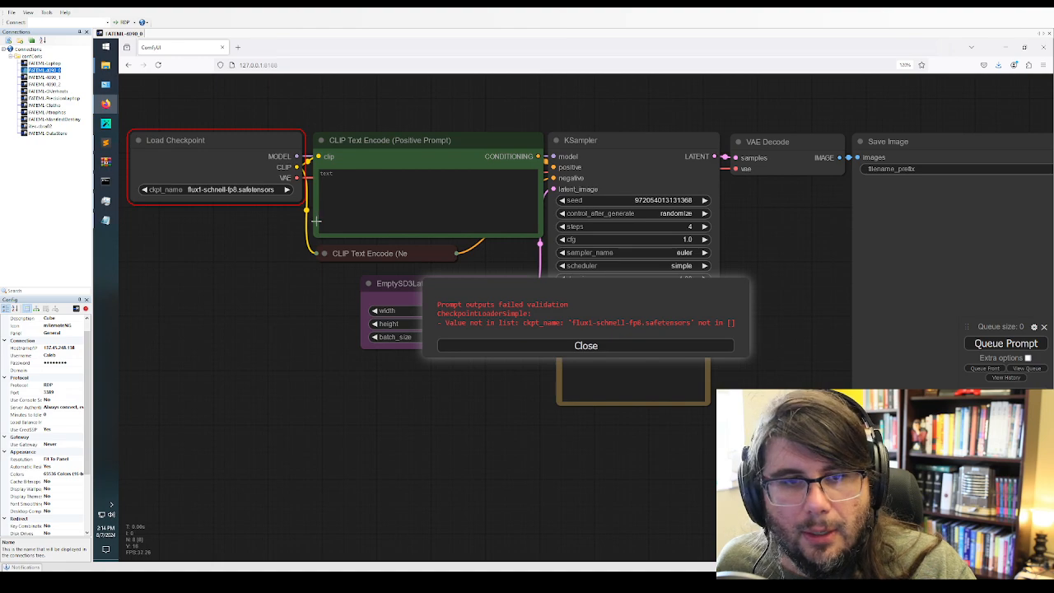
# Reload the ComfyUI page and open the output folder on the Desktop in File Explorer to reach the example workflow images
pyautogui.click(158, 65)
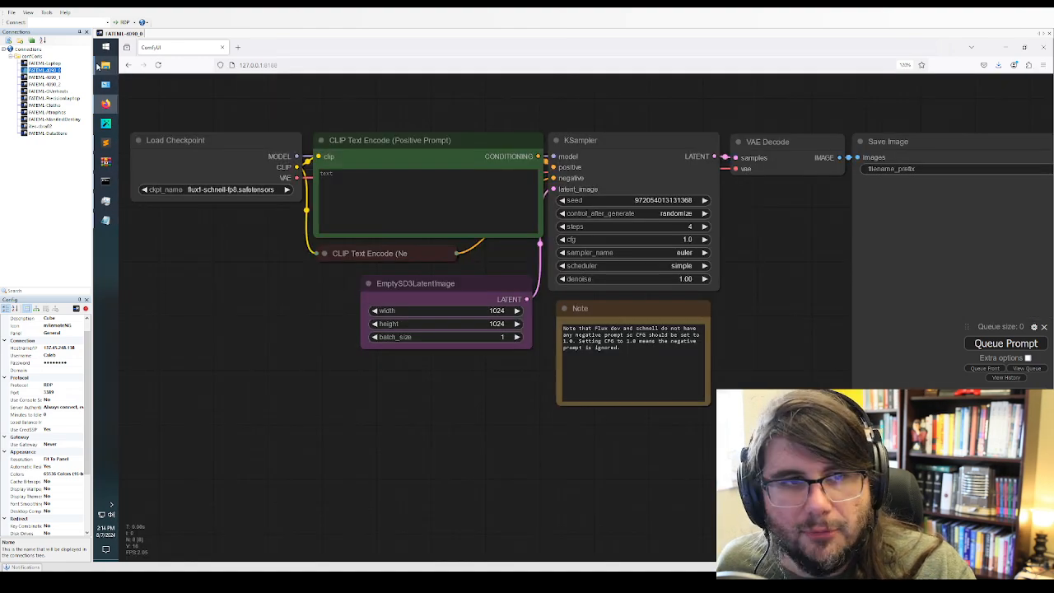
pyautogui.moveTo(99, 66)
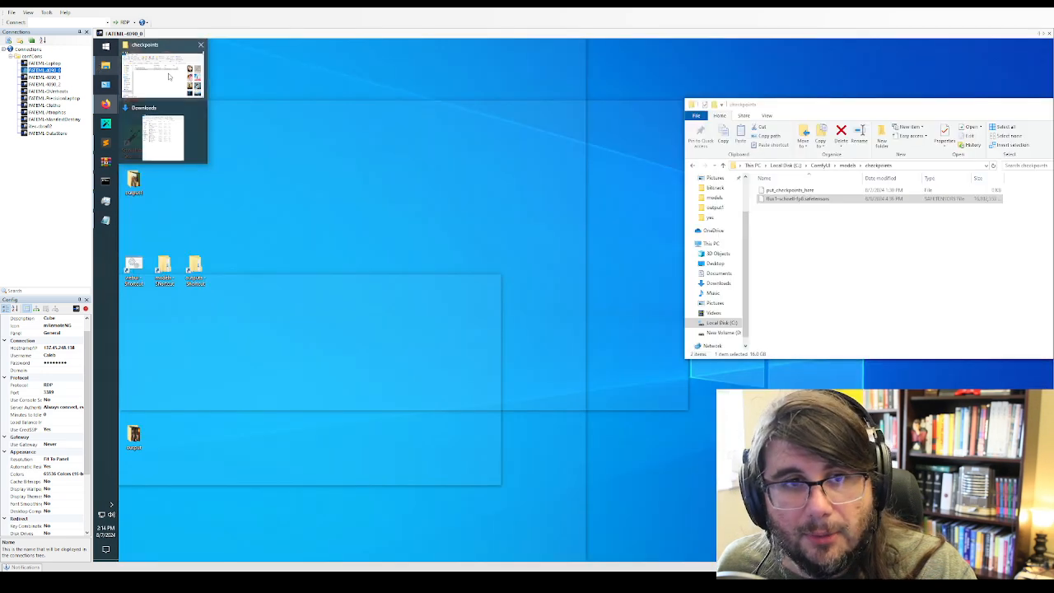
pyautogui.click(147, 75)
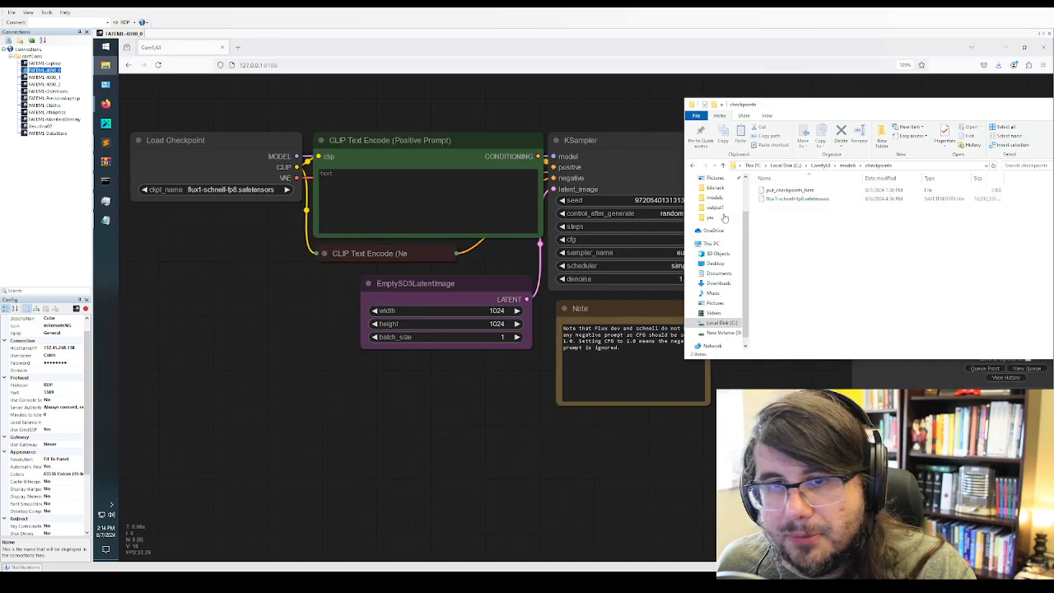
pyautogui.scroll(2, 718, 208)
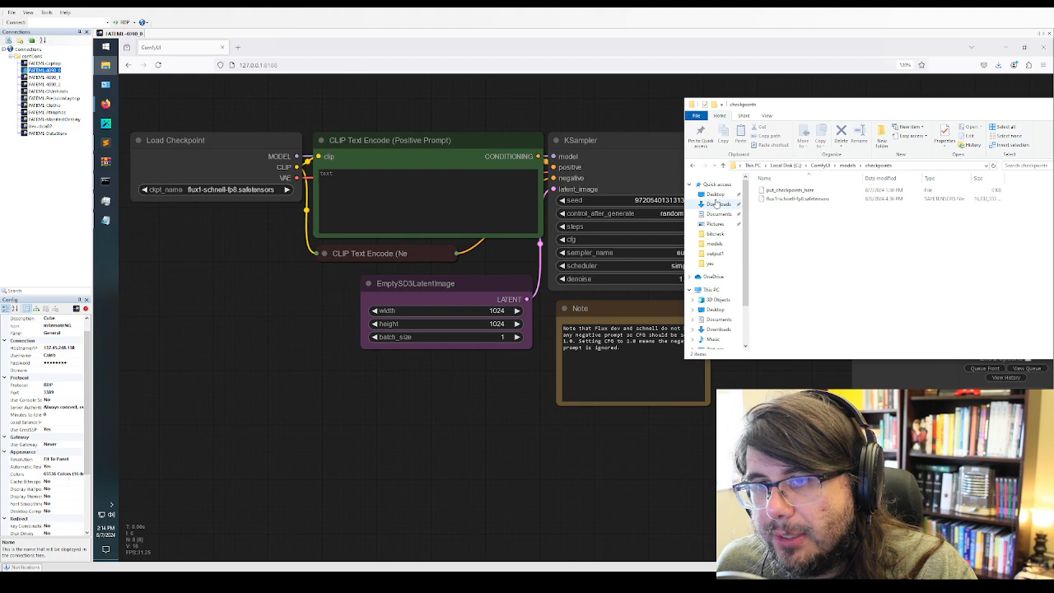
pyautogui.click(716, 195)
pyautogui.doubleClick(778, 192)
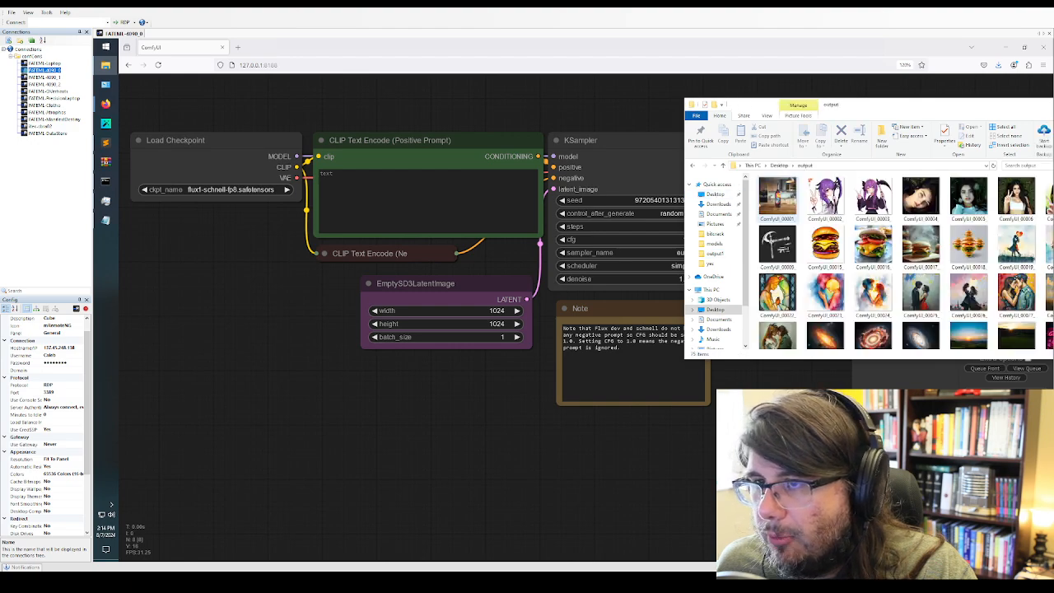
pyautogui.scroll(-6, 872, 264)
# Load the workflow from the flux_schnell_example image onto the ComfyUI canvas
pyautogui.click(872, 321)
pyautogui.moveTo(872, 321); pyautogui.dragTo(289, 352)
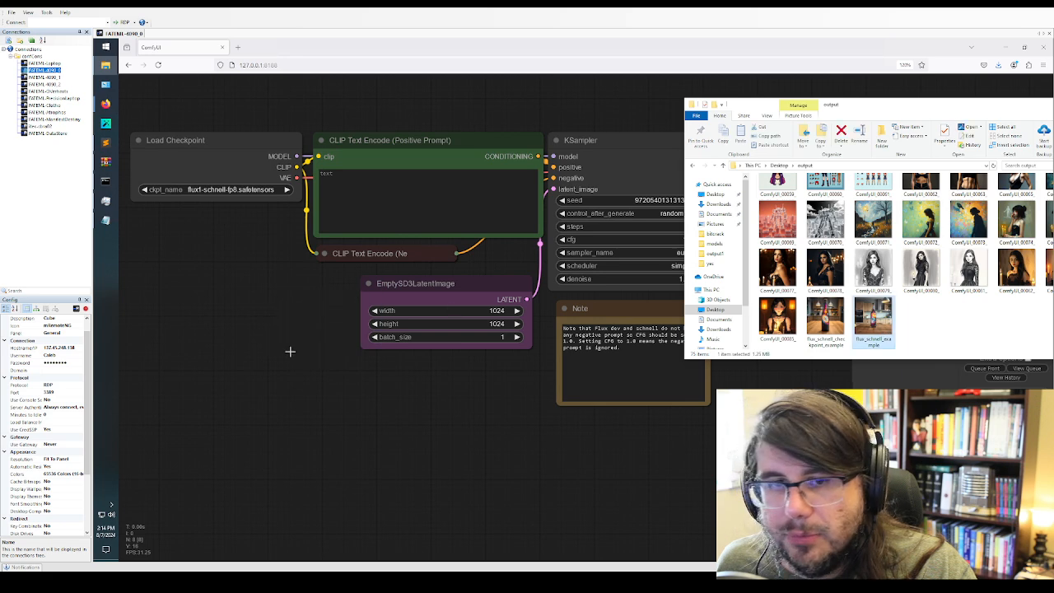
pyautogui.click(230, 284)
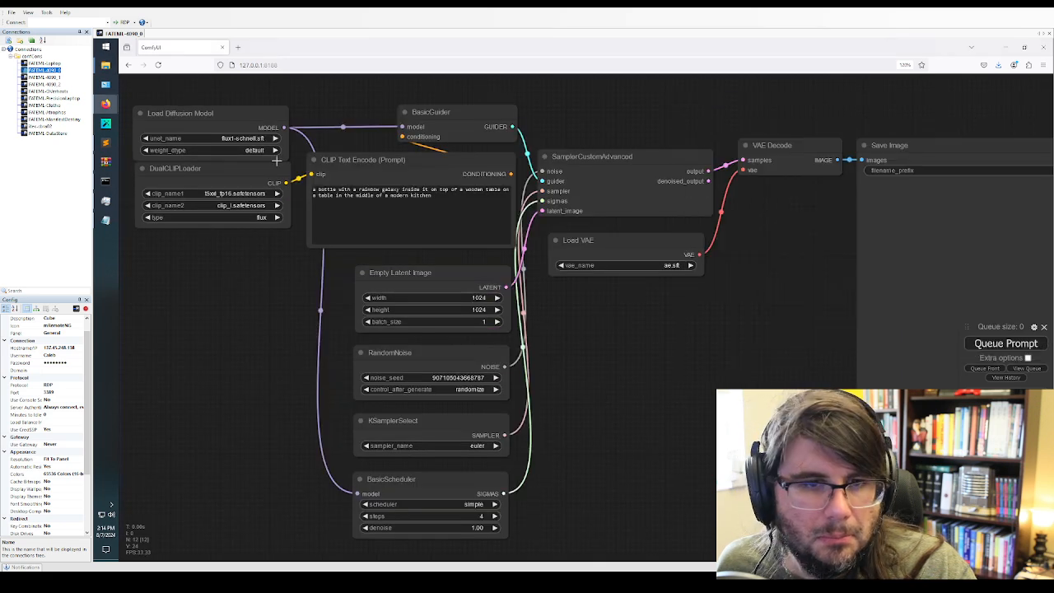
# Load the checkpoint workflow from the flux_schnell_checkpoint_example image in the output folder onto the ComfyUI canvas
pyautogui.click(205, 103)
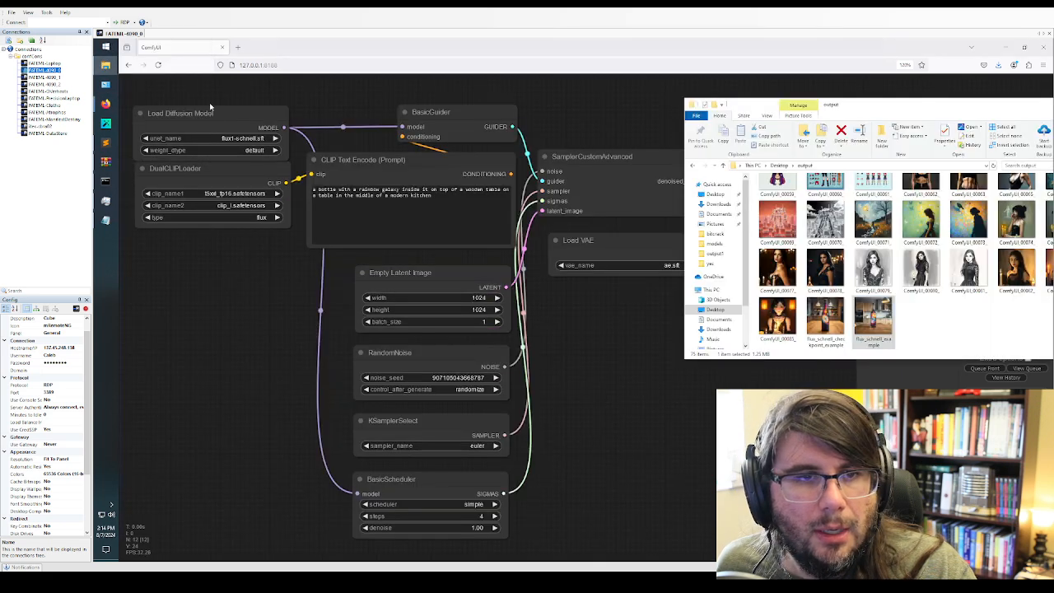
pyautogui.click(825, 319)
pyautogui.moveTo(825, 320); pyautogui.dragTo(227, 349)
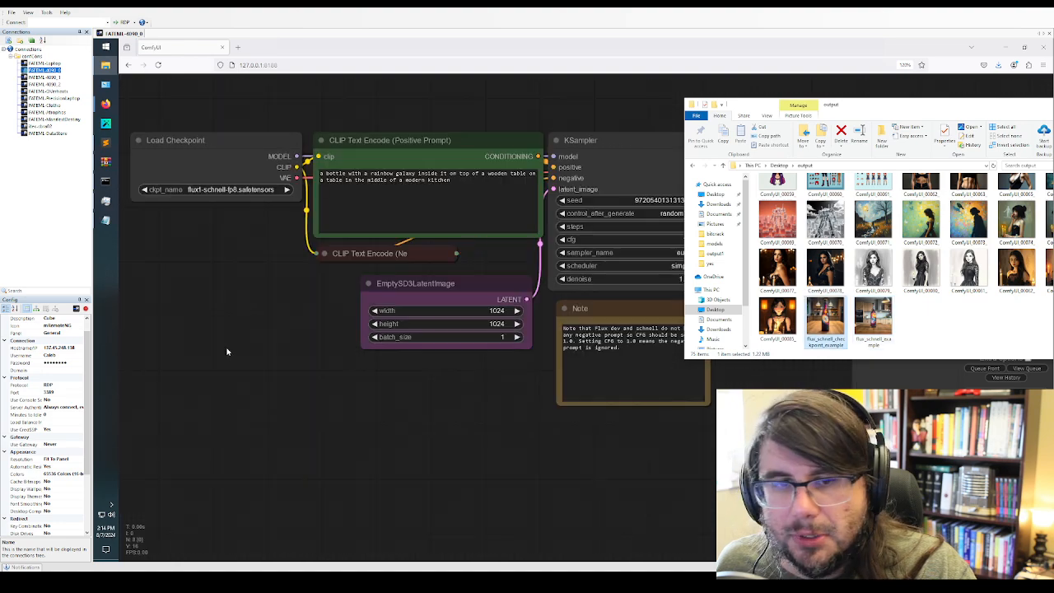
pyautogui.click(280, 364)
# Replace the positive prompt with the Notepad text "a woman laying in the grass giving a peace sign with her left hand, high dynamic range gorgeous sunset over the mountains"
pyautogui.click(347, 174)
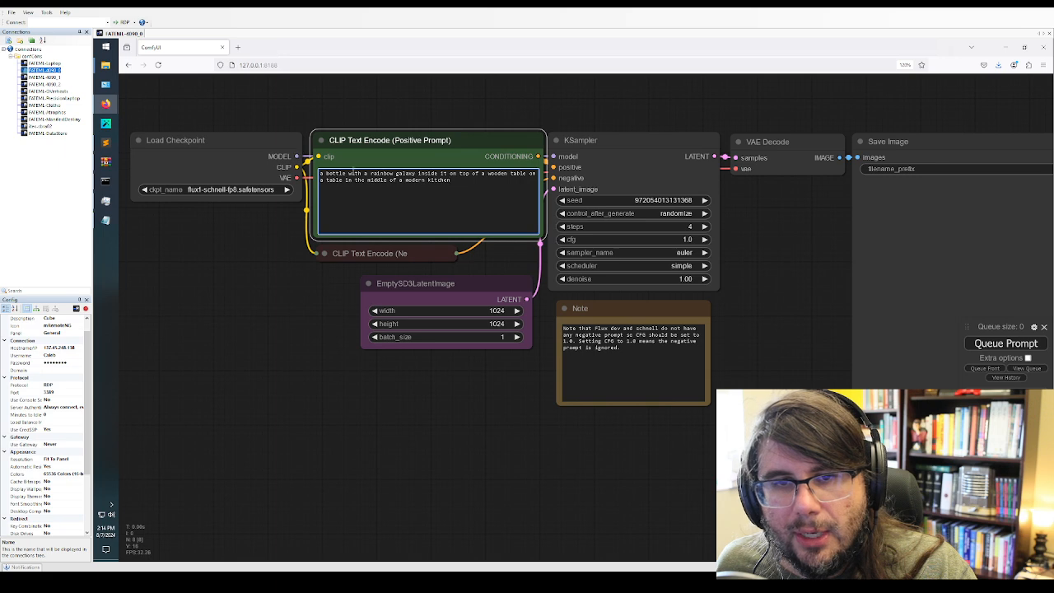
pyautogui.hotkey('ctrl', 'a')
pyautogui.click(105, 219)
pyautogui.hotkey('ctrl', 'a')
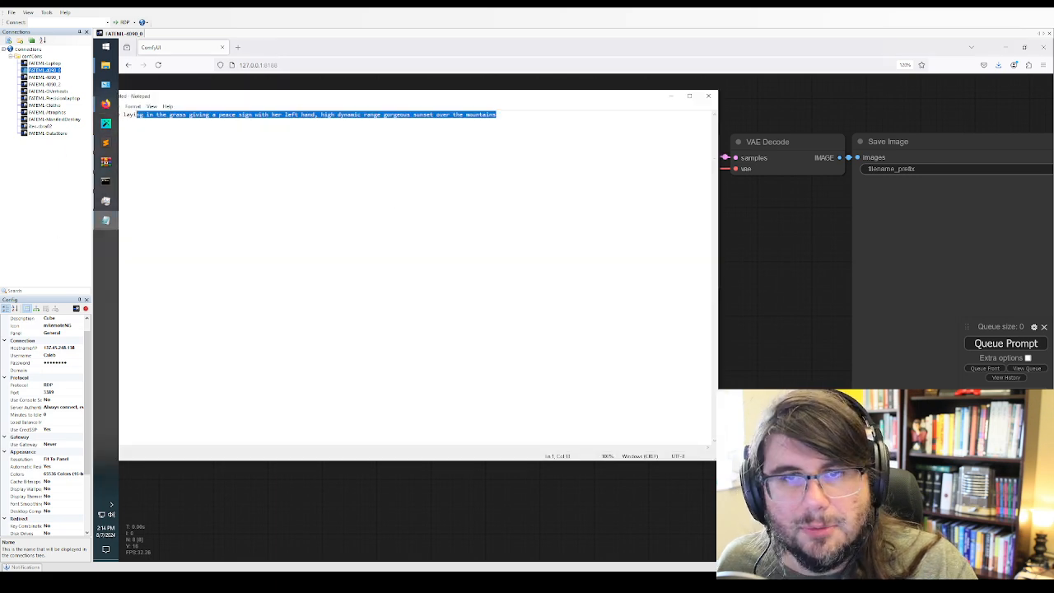
pyautogui.press('Delete')
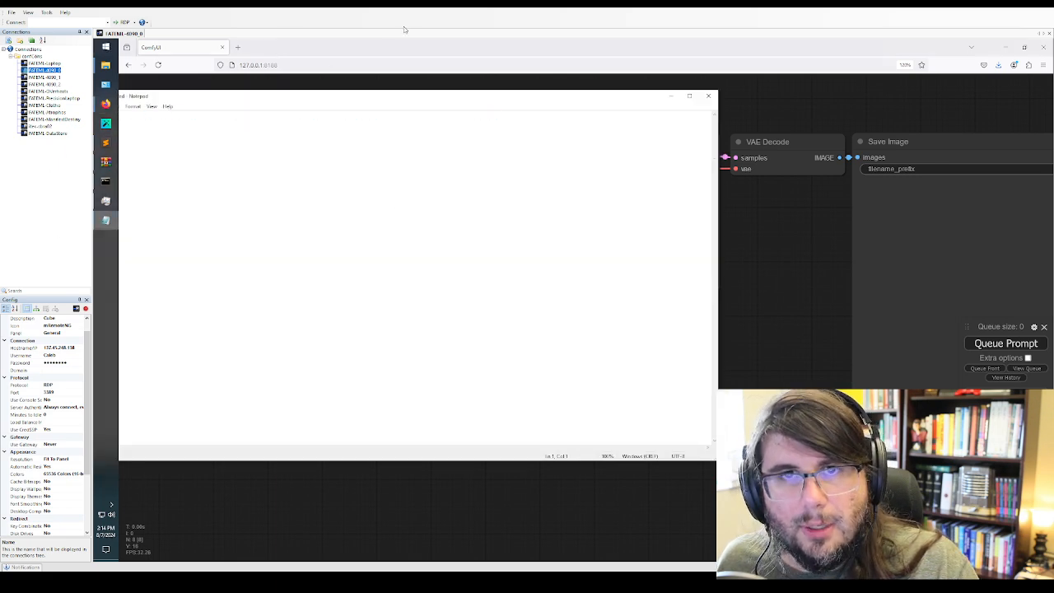
pyautogui.click(671, 97)
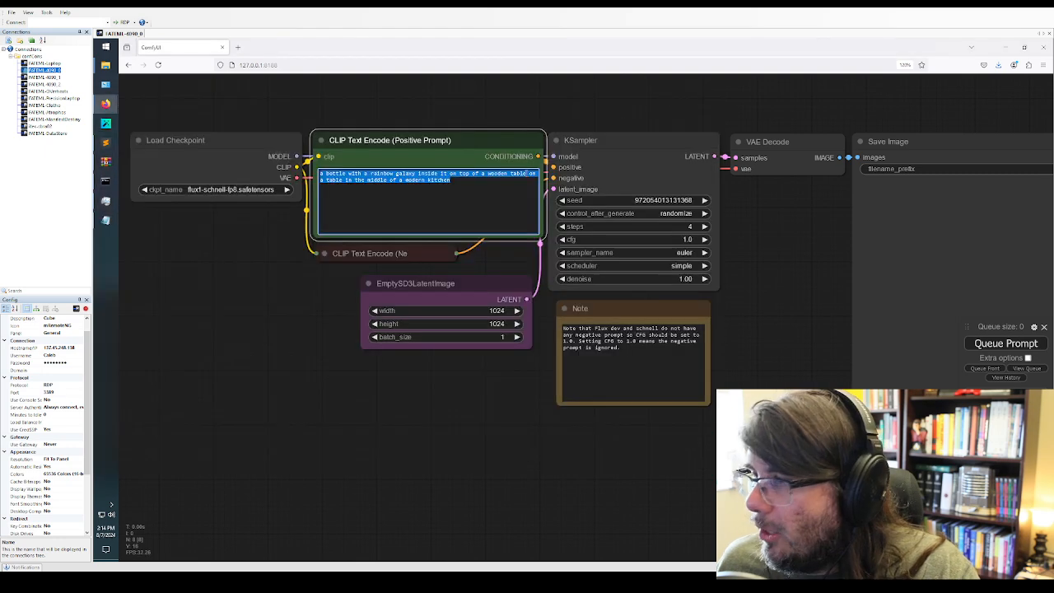
pyautogui.click(494, 200)
pyautogui.hotkey('ctrl', 'a')
pyautogui.write('a woman laying in the grass giving a peace sign with her left hand, high dynamic range gorgeous sunset over the mountains')
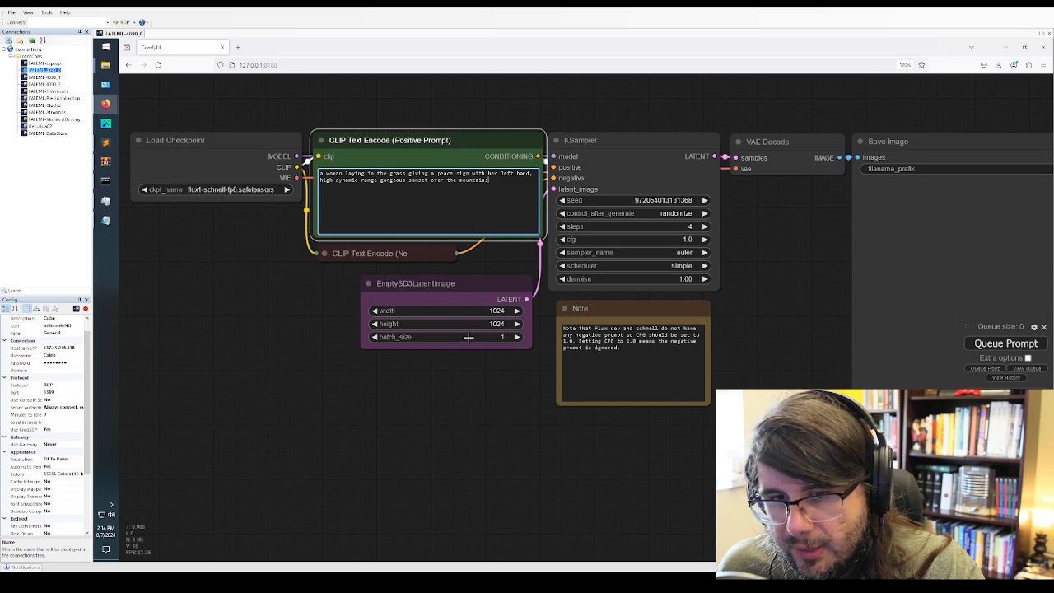
# Queue the sunset peace-sign prompt for generation with the flux1-schnell-fp8 checkpoint
pyautogui.click(682, 240)
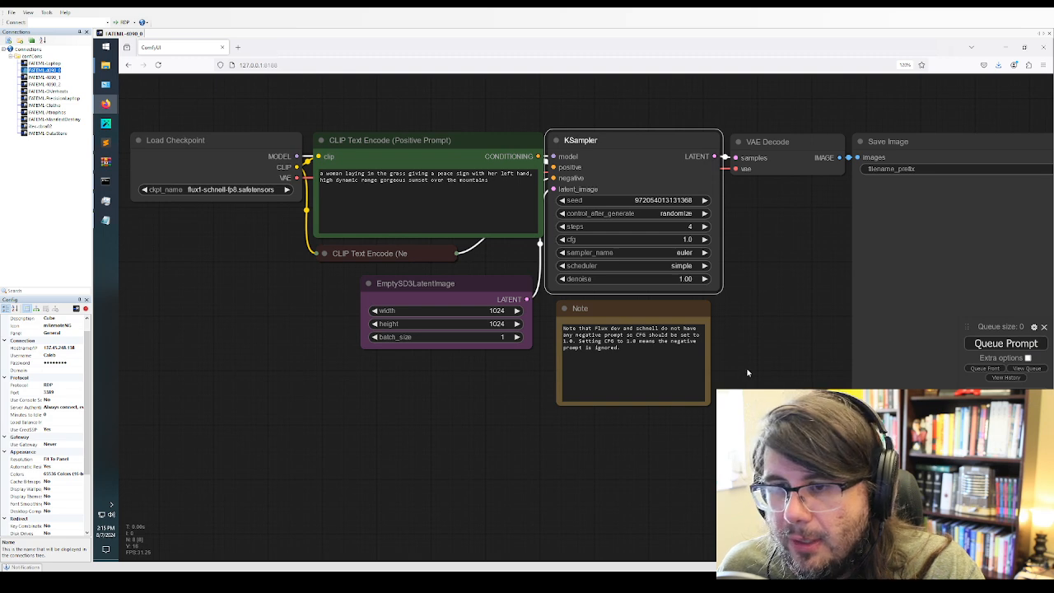
pyautogui.click(634, 371)
pyautogui.click(640, 304)
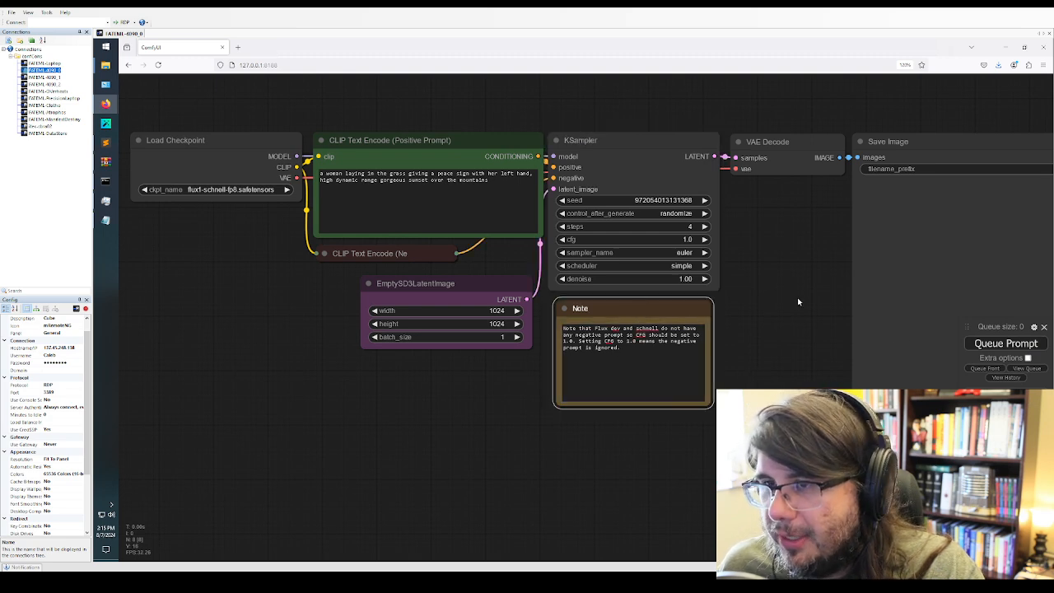
pyautogui.click(1006, 343)
# Bring up the command prompt running main.py and move it over the lower part of the canvas to follow the generation
pyautogui.click(106, 183)
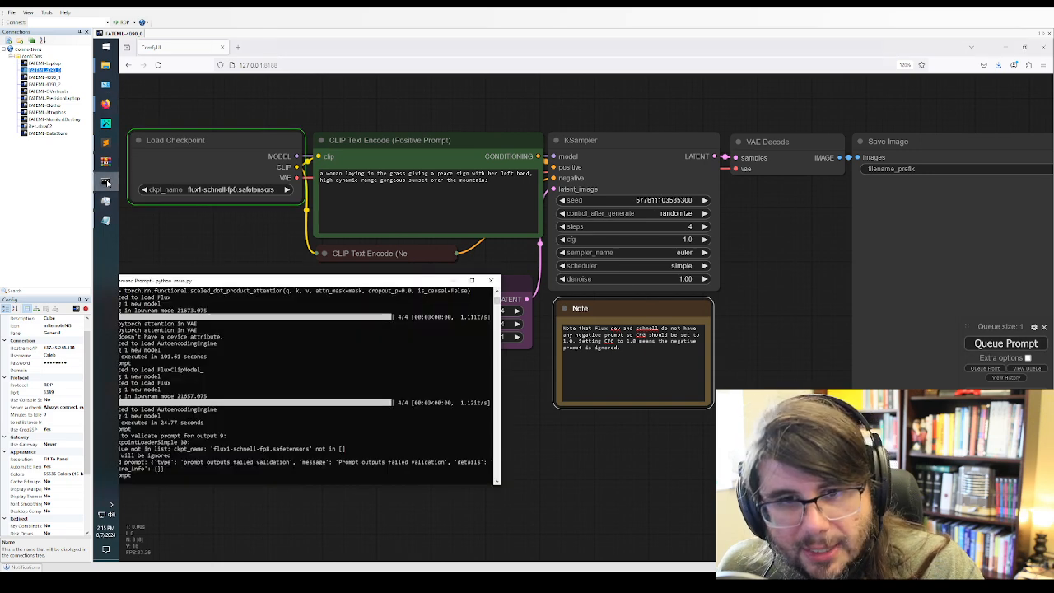
pyautogui.moveTo(310, 283); pyautogui.dragTo(358, 285)
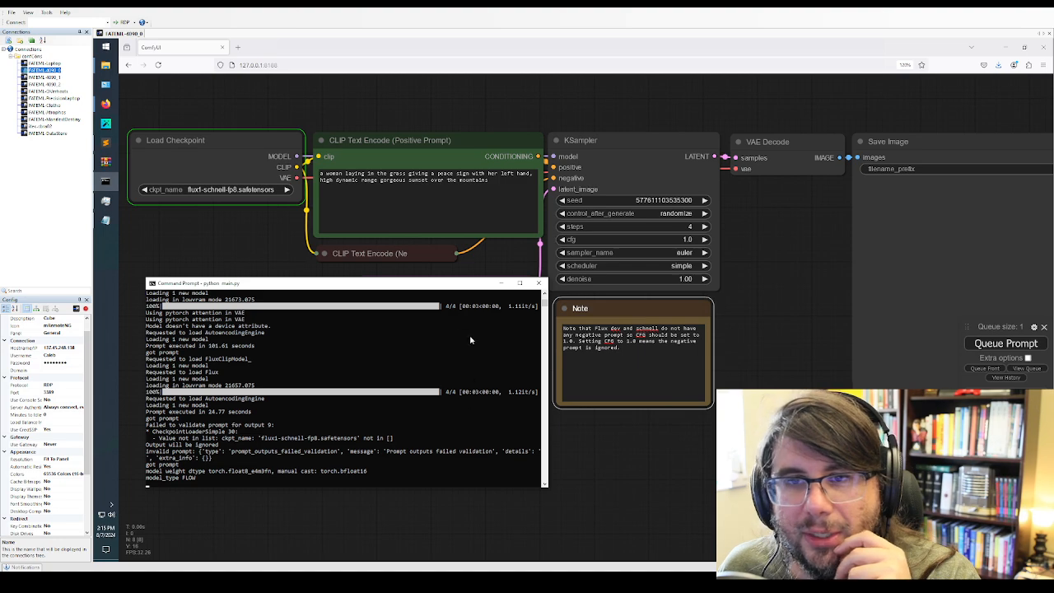
pyautogui.moveTo(437, 288); pyautogui.dragTo(426, 327)
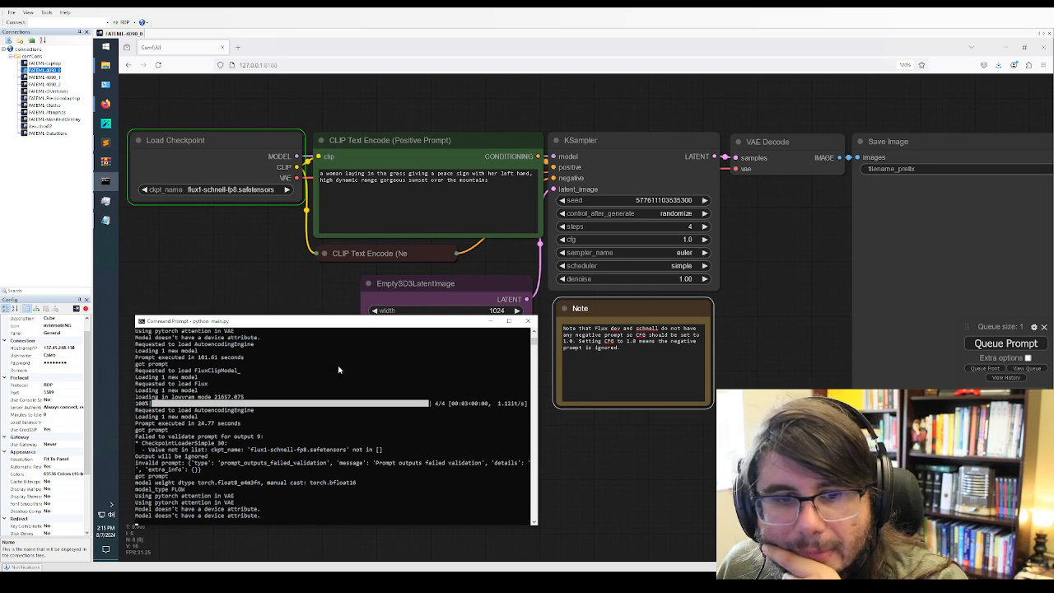
# Check the GPU, Disk 0 (C:) and memory usage in Task Manager during the generation, and minimize it
pyautogui.click(105, 201)
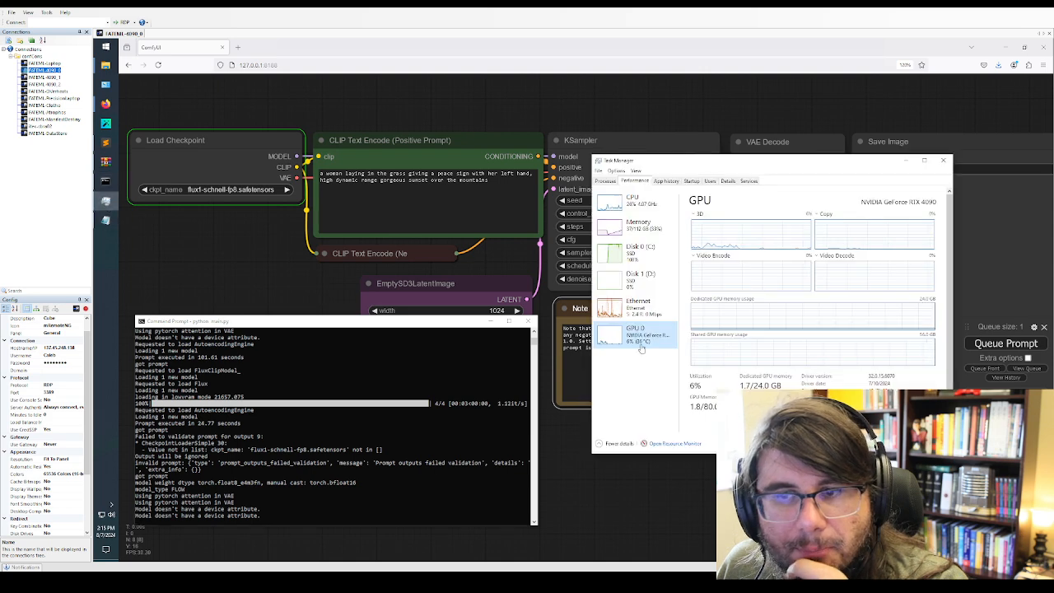
pyautogui.click(634, 251)
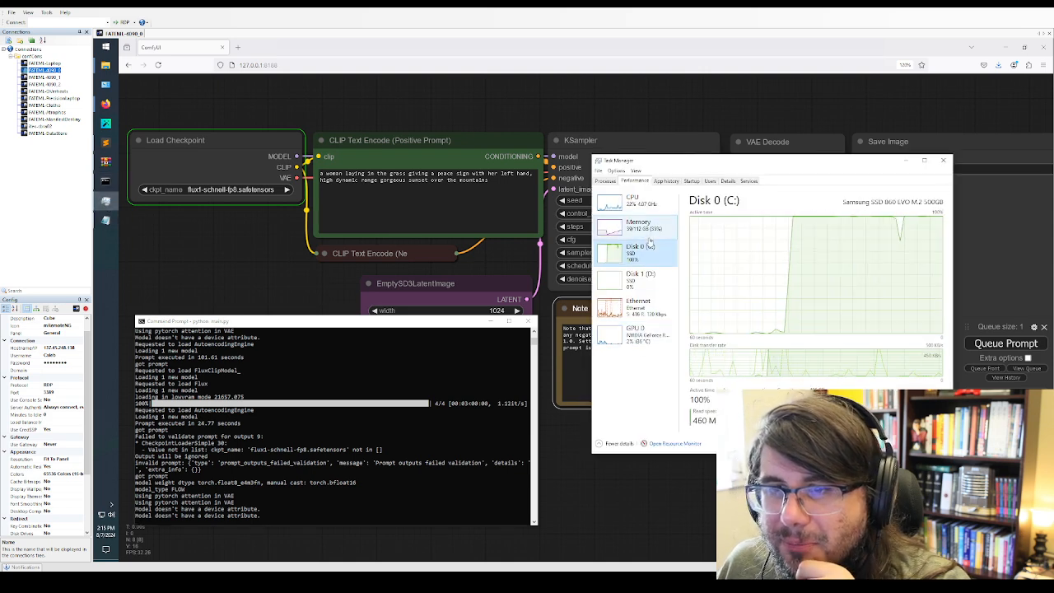
pyautogui.click(638, 224)
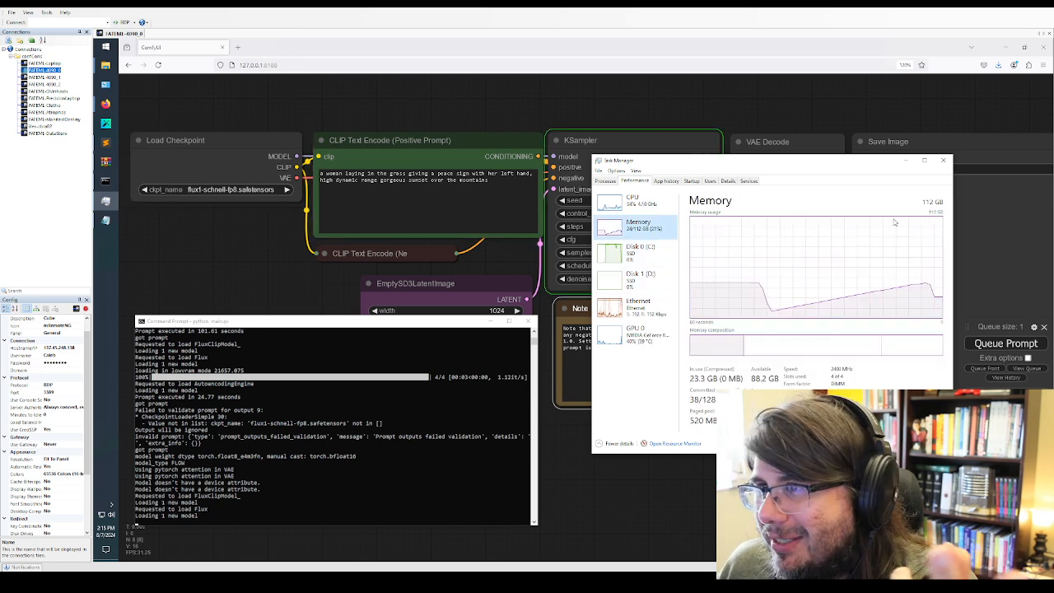
pyautogui.click(906, 162)
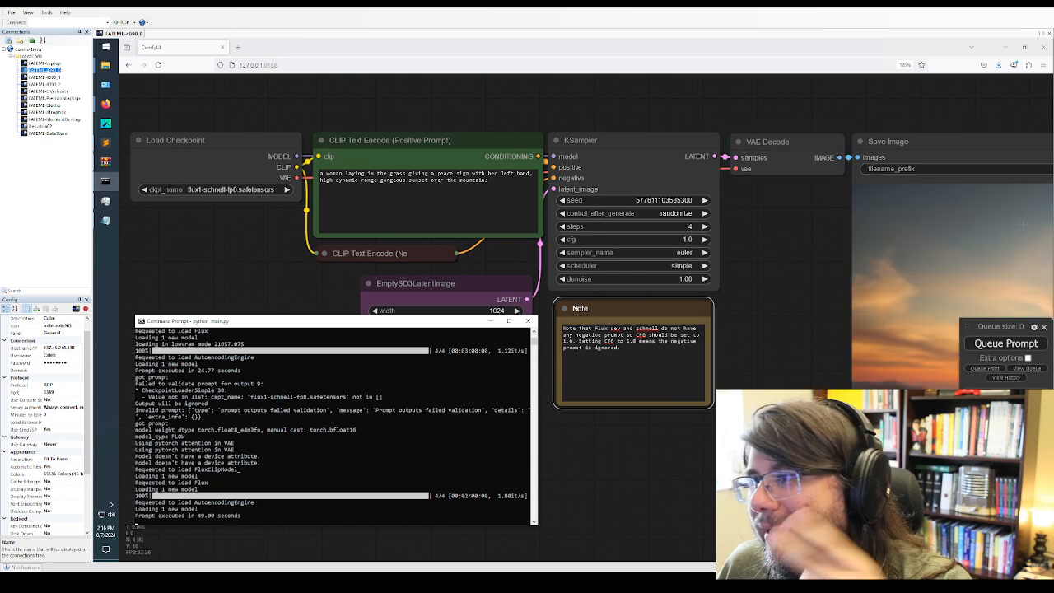
# Move the Save Image node to mid-canvas, and open the output folder of C:\ComfyUI in File Explorer with enlarged file icons
pyautogui.moveTo(976, 148); pyautogui.dragTo(474, 81)
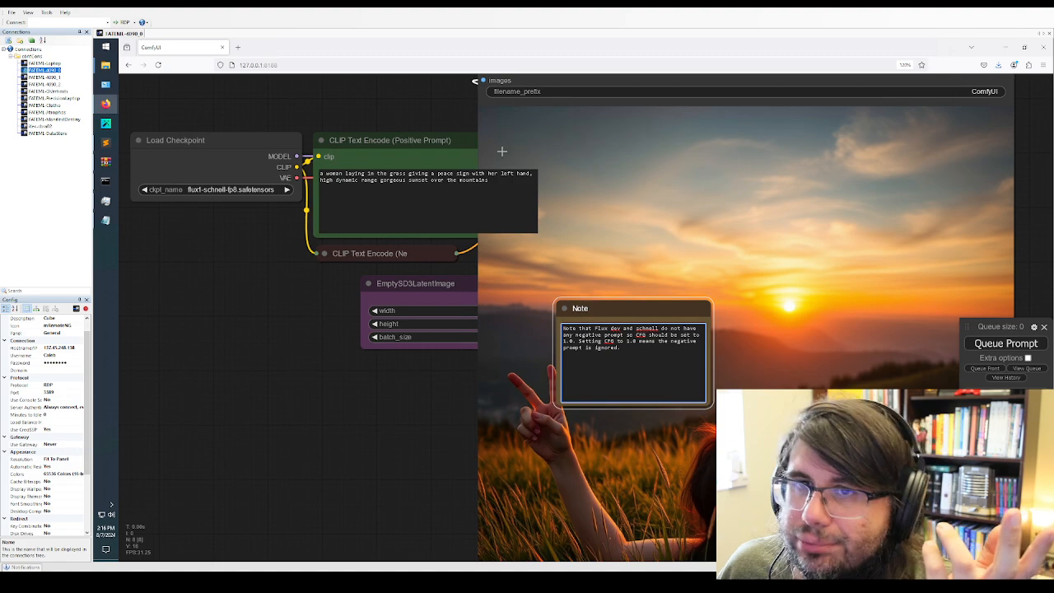
pyautogui.click(106, 65)
pyautogui.click(191, 78)
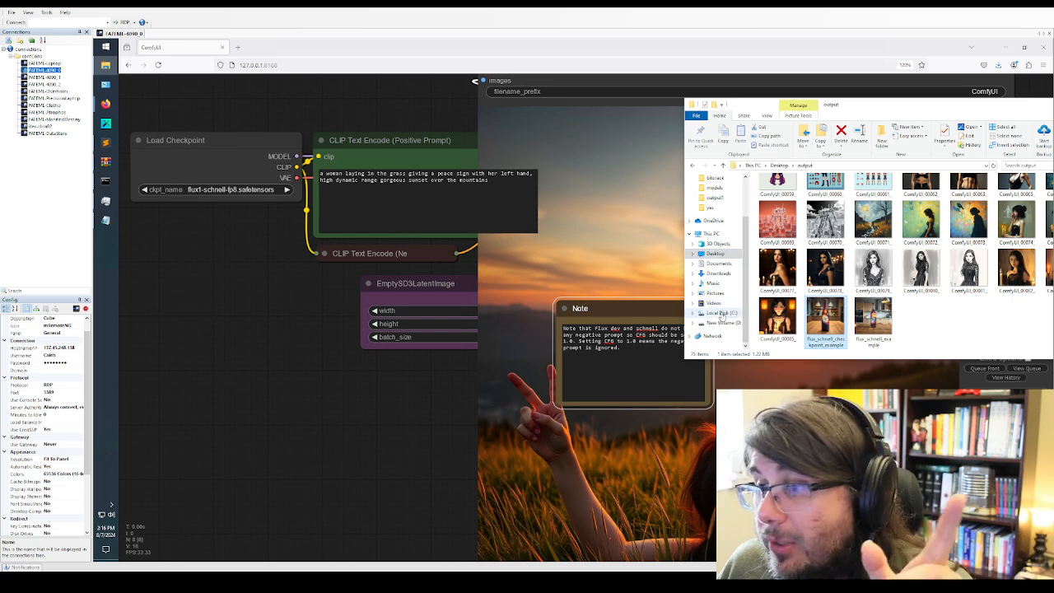
pyautogui.click(721, 313)
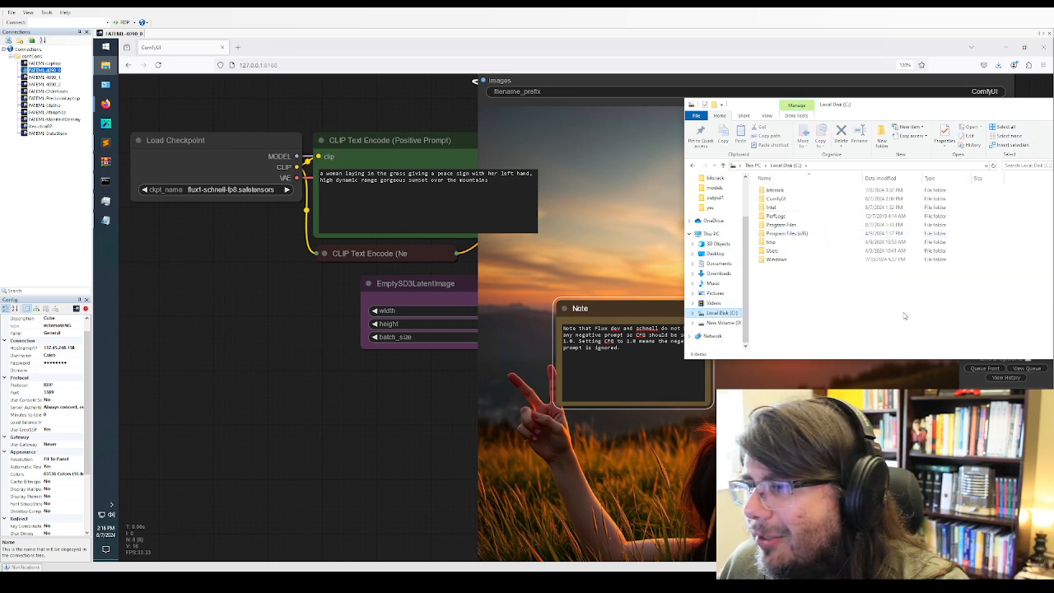
pyautogui.doubleClick(775, 201)
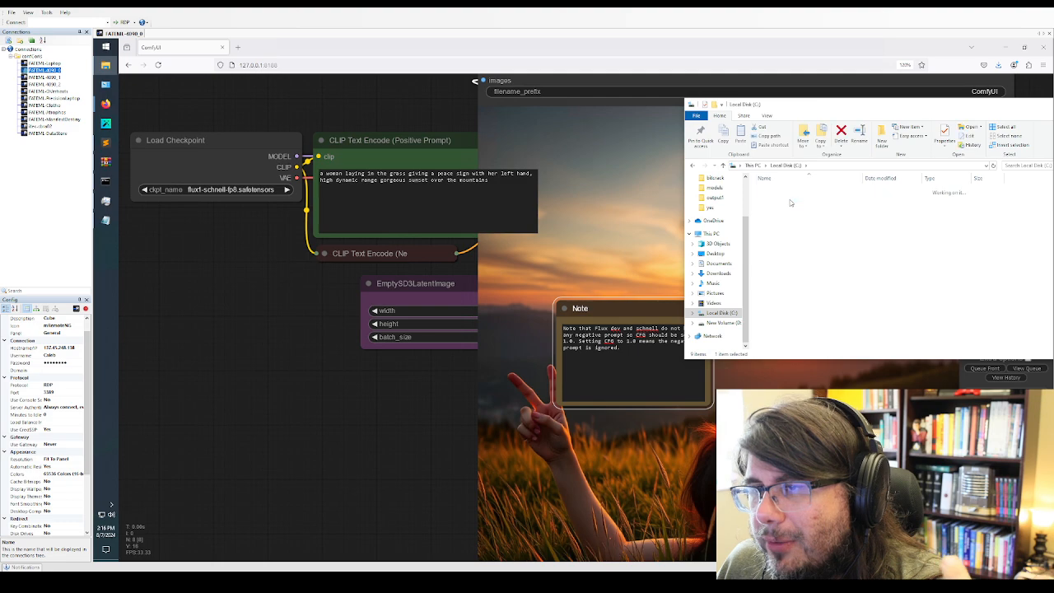
pyautogui.doubleClick(789, 278)
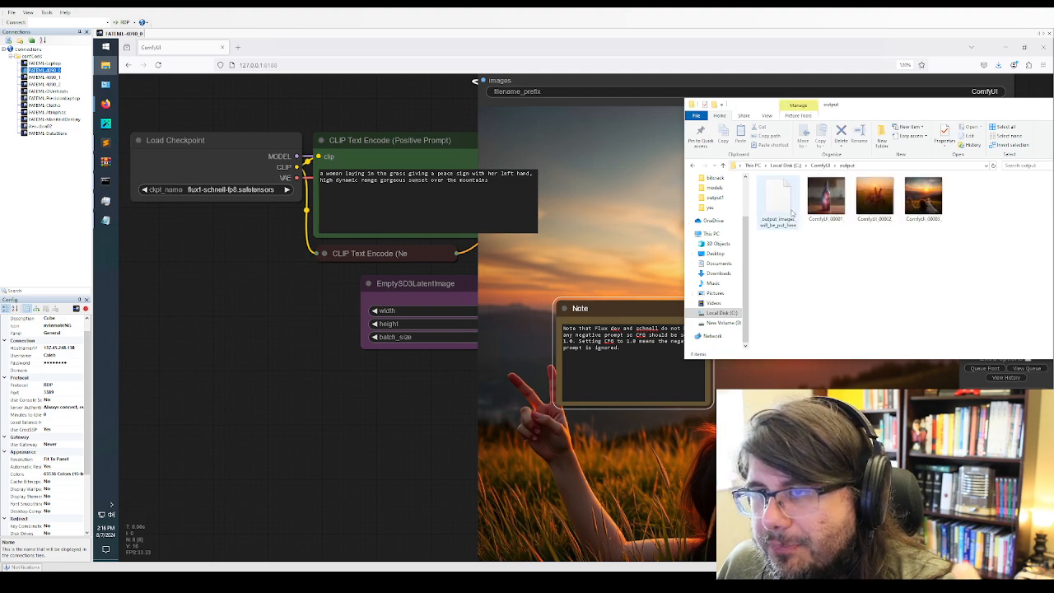
pyautogui.rightClick(912, 248)
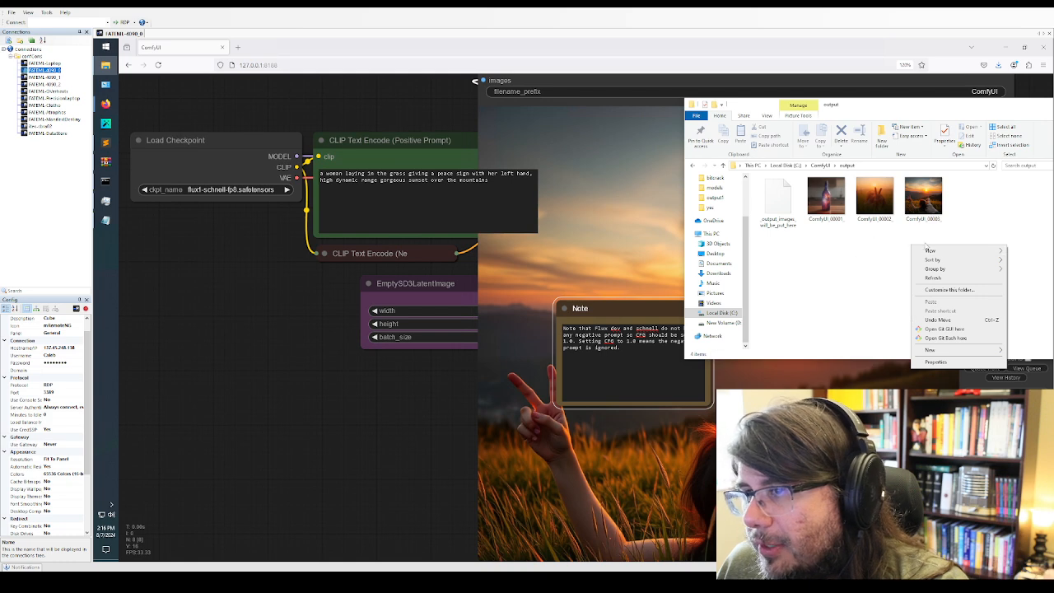
pyautogui.moveTo(937, 249)
pyautogui.click(864, 261)
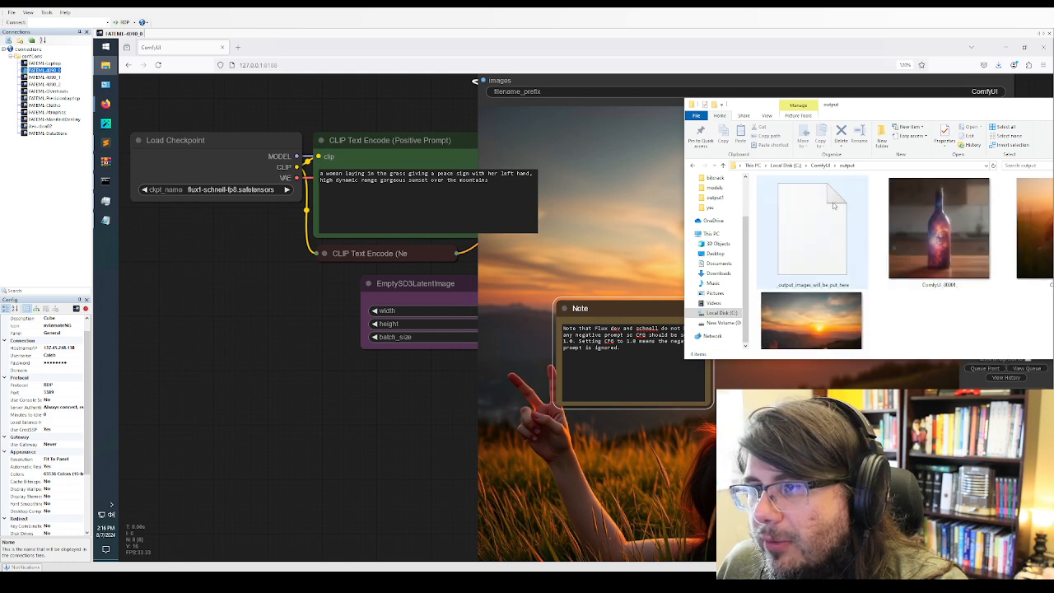
# View the generated images from ComfyUI_00001_ through ComfyUI_00003_ in the photo viewer and close it
pyautogui.click(917, 233)
pyautogui.doubleClick(917, 233)
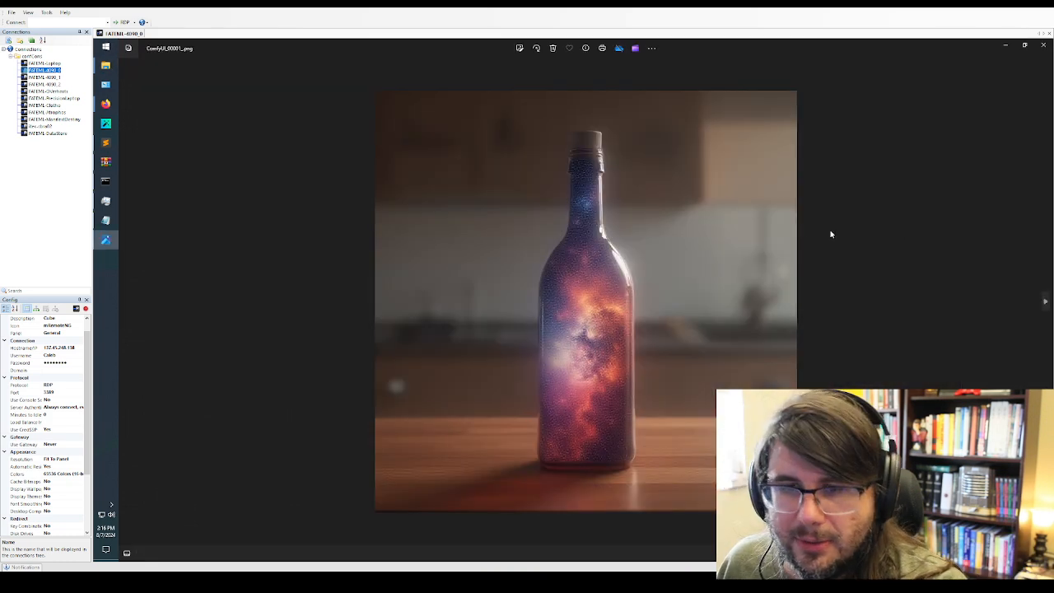
pyautogui.press('Right')
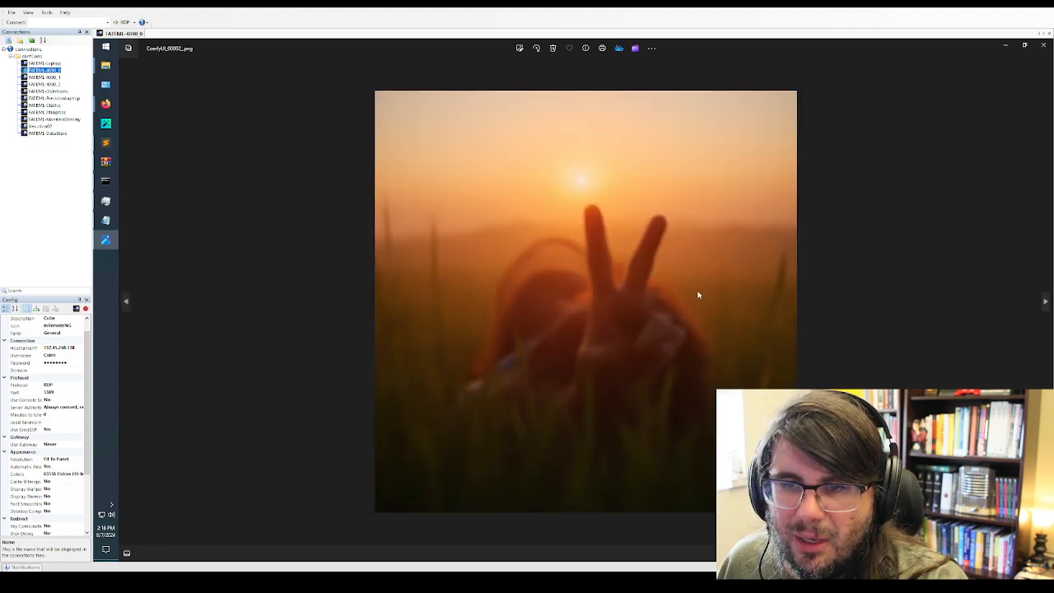
pyautogui.press('Right')
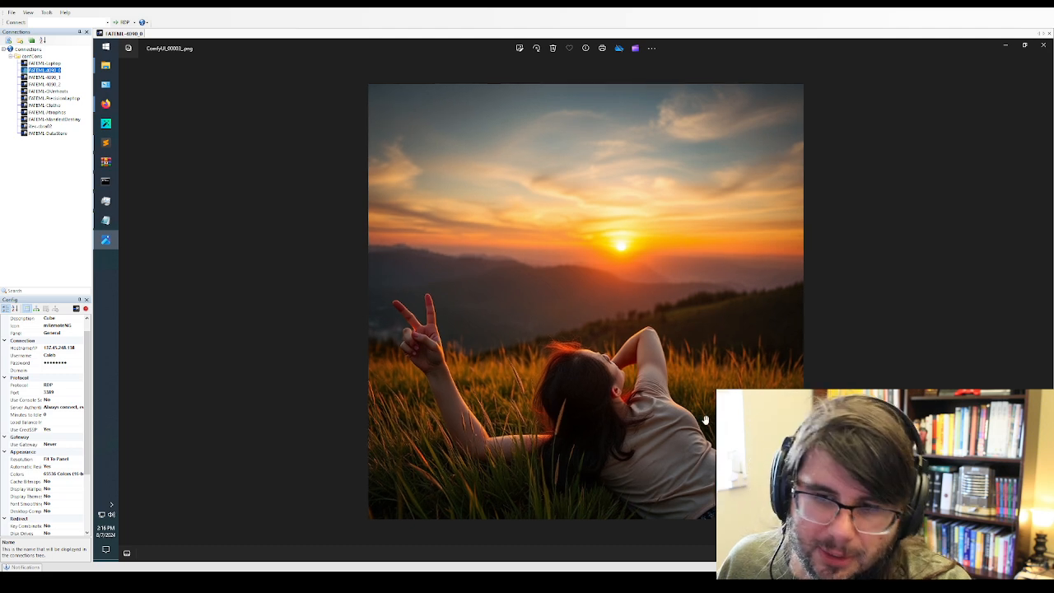
pyautogui.press('Right')
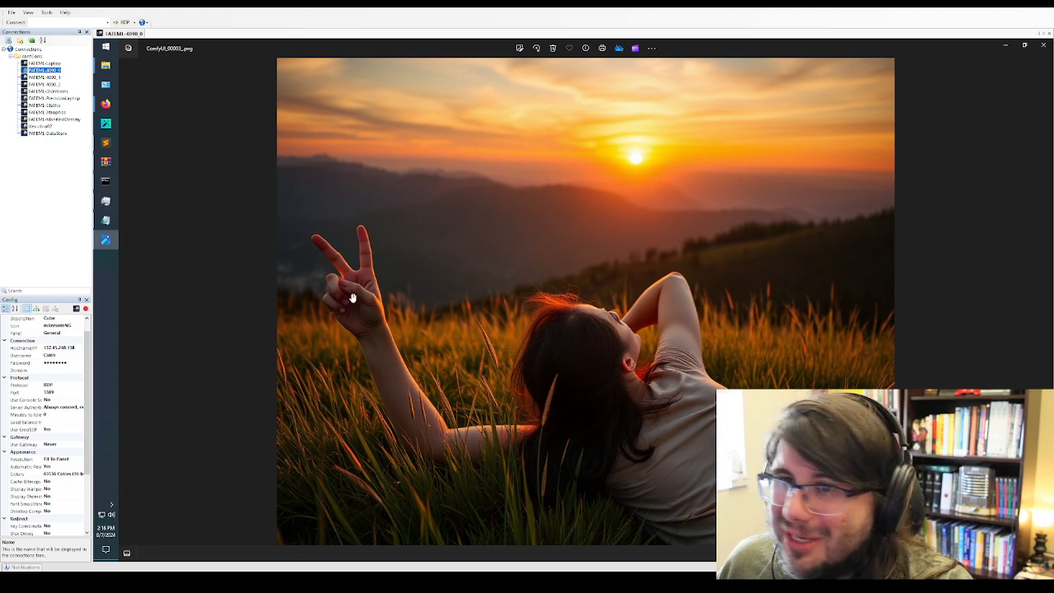
pyautogui.click(1043, 45)
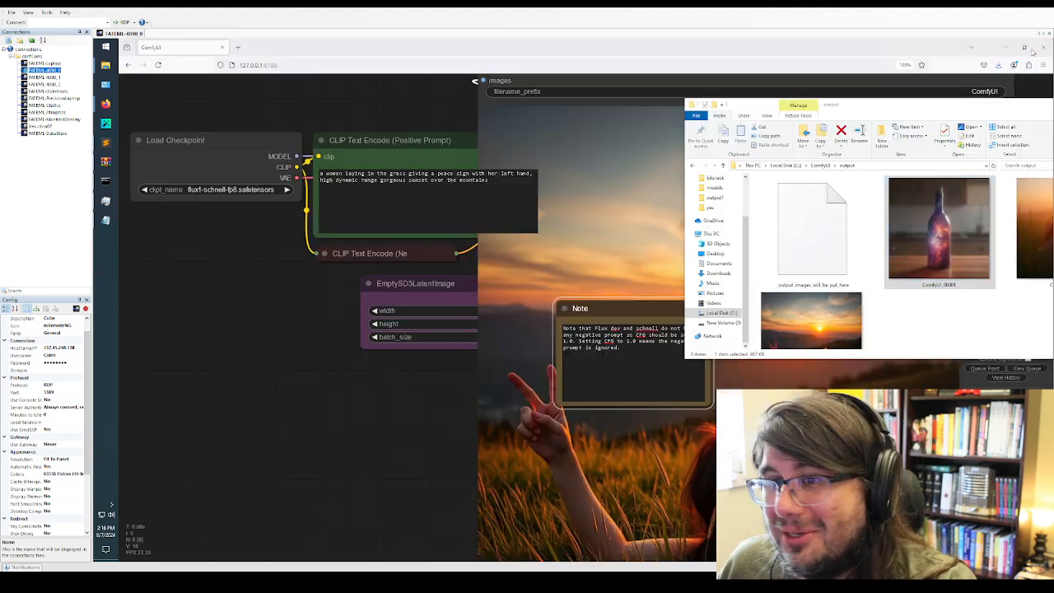
# Queue the same prompt again in ComfyUI, and rearrange the loader, prompt, latent image, Note and Save Image nodes to clear the image preview
pyautogui.click(415, 226)
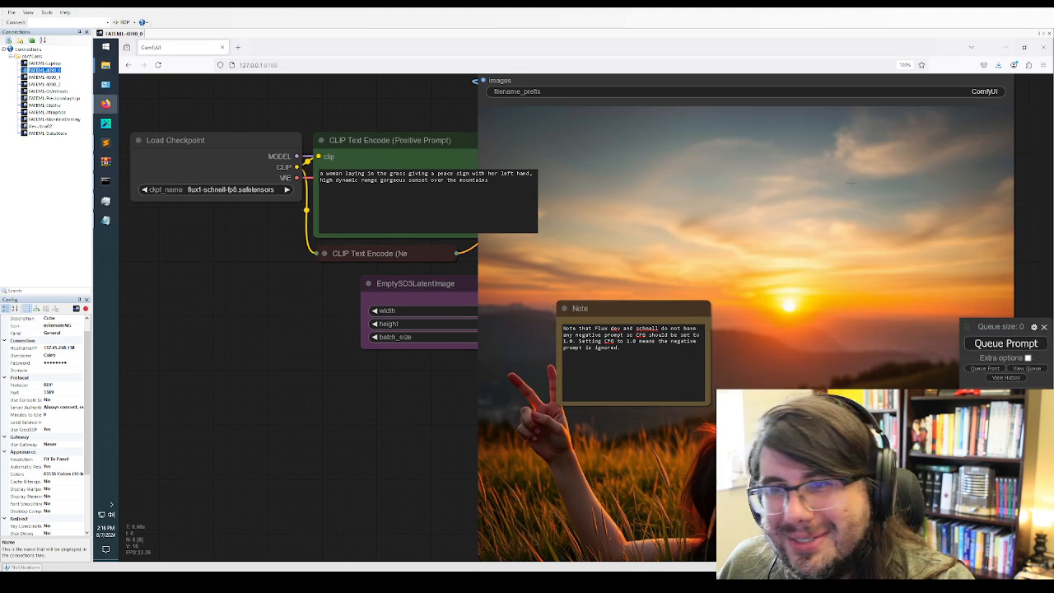
pyautogui.click(1005, 345)
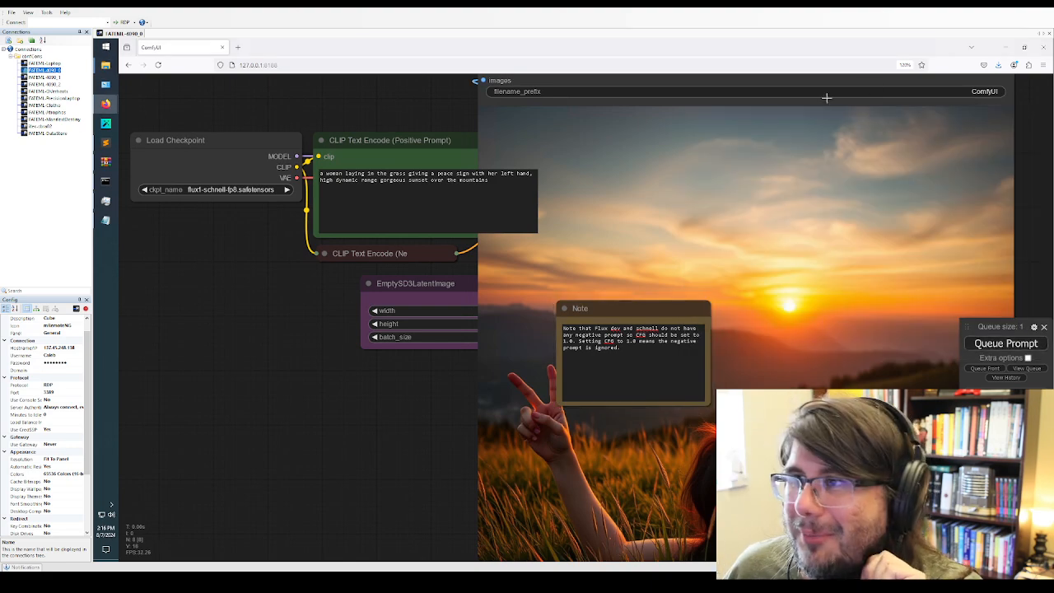
pyautogui.moveTo(224, 146); pyautogui.dragTo(219, 106)
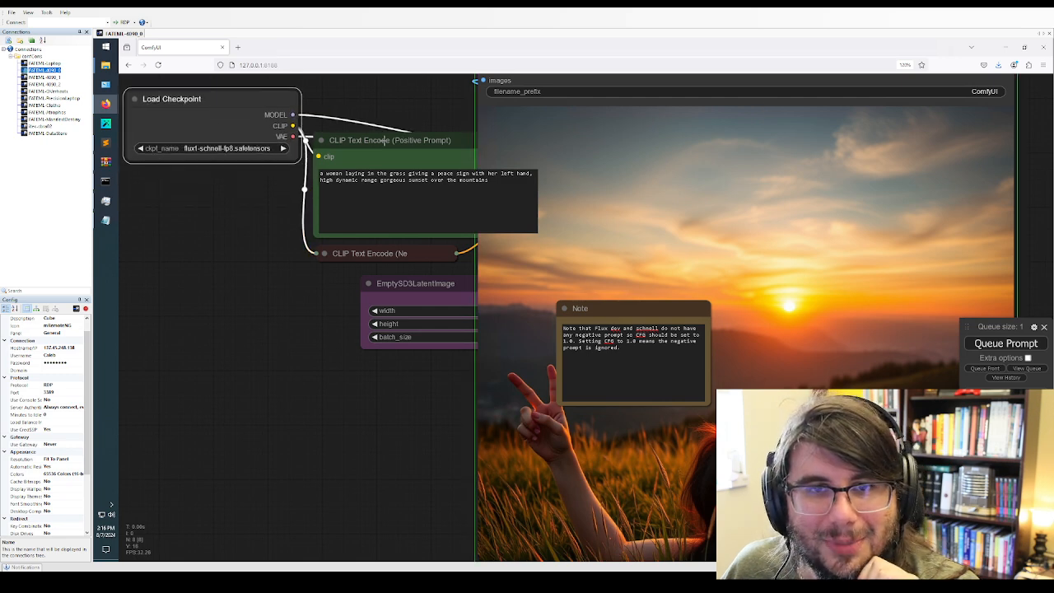
pyautogui.moveTo(383, 140); pyautogui.dragTo(202, 281)
pyautogui.moveTo(391, 253); pyautogui.dragTo(248, 211)
pyautogui.moveTo(429, 284); pyautogui.dragTo(251, 421)
pyautogui.moveTo(628, 310); pyautogui.dragTo(339, 392)
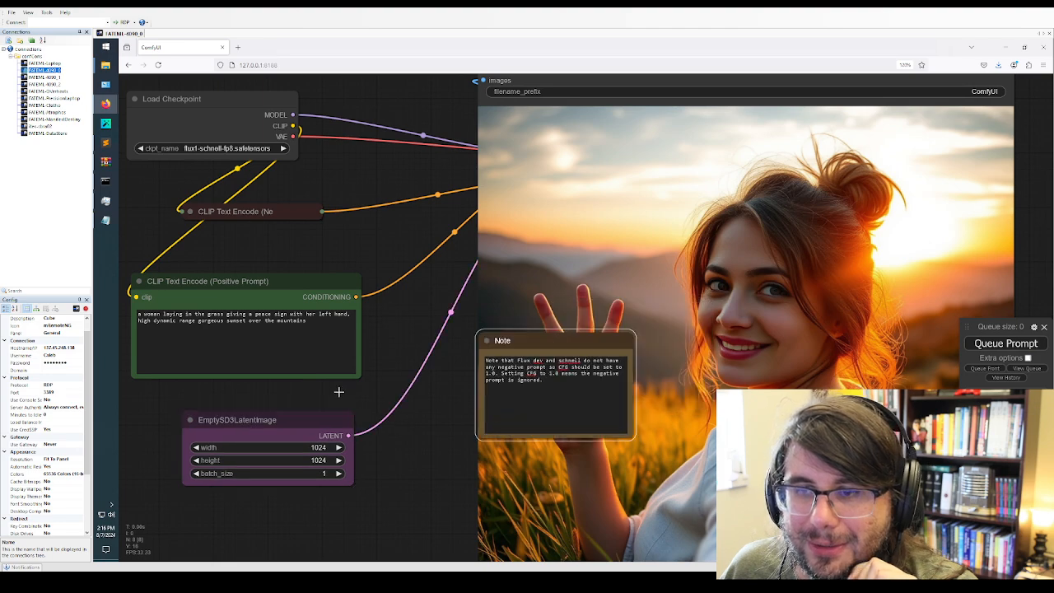
pyautogui.moveTo(651, 78); pyautogui.dragTo(568, 86)
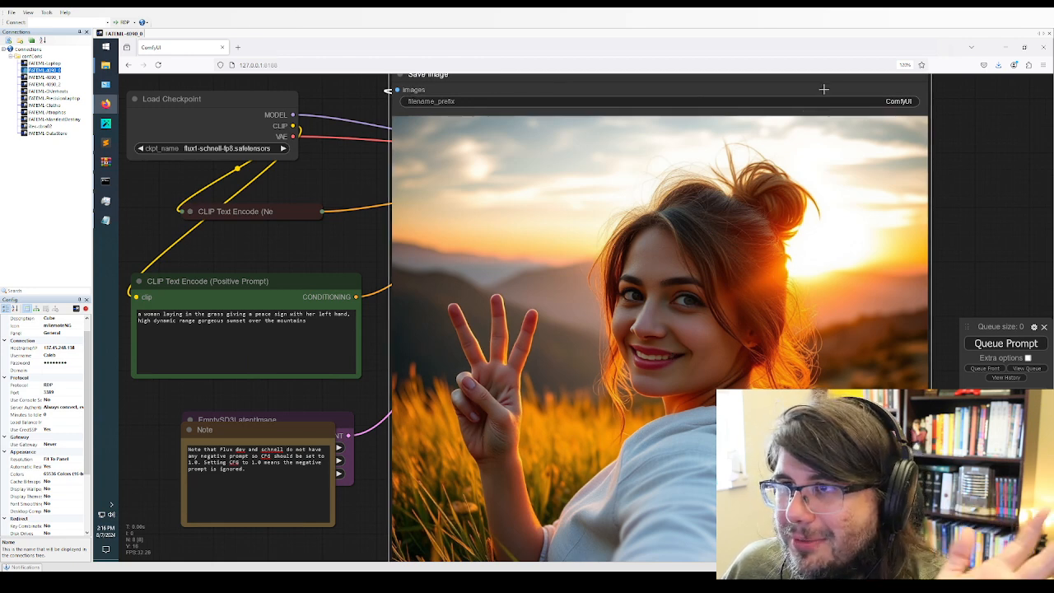
# Generate two more images from the same prompt, and move the Save Image node up and farther from the prompt nodes
pyautogui.click(989, 344)
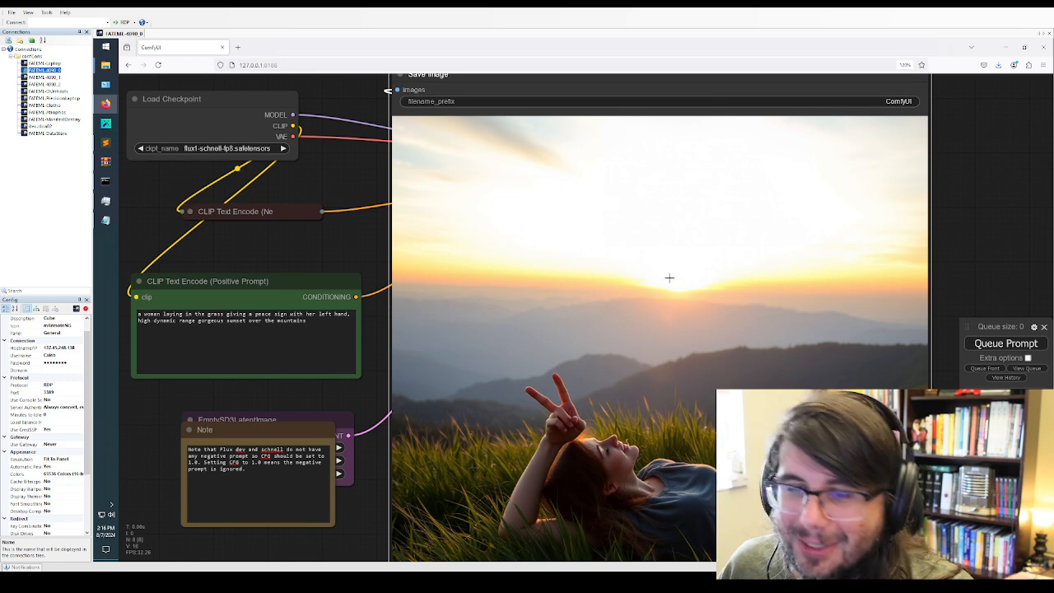
pyautogui.scroll(-2, 668, 280)
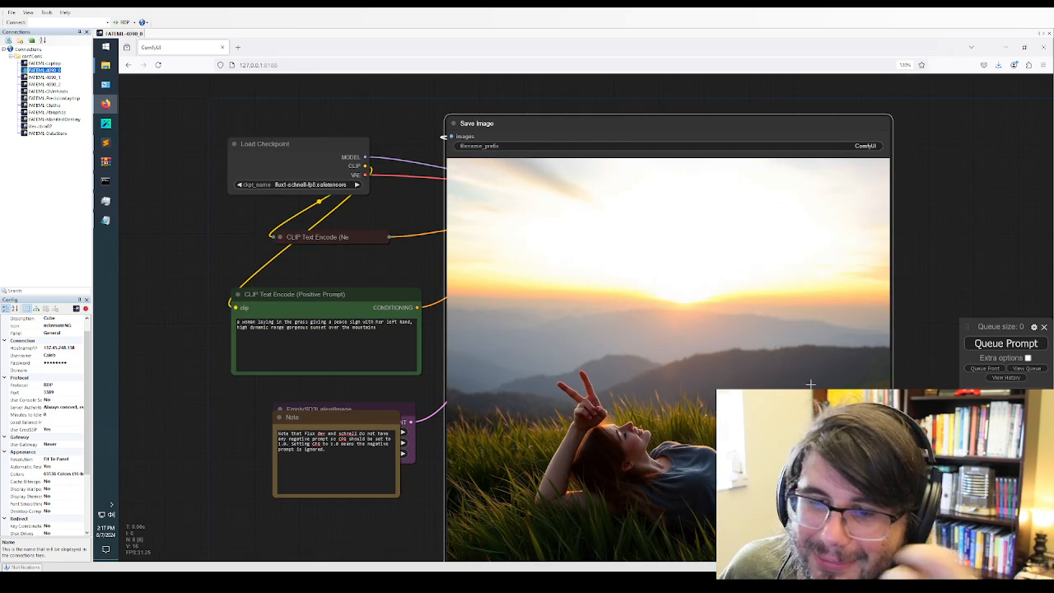
pyautogui.click(990, 344)
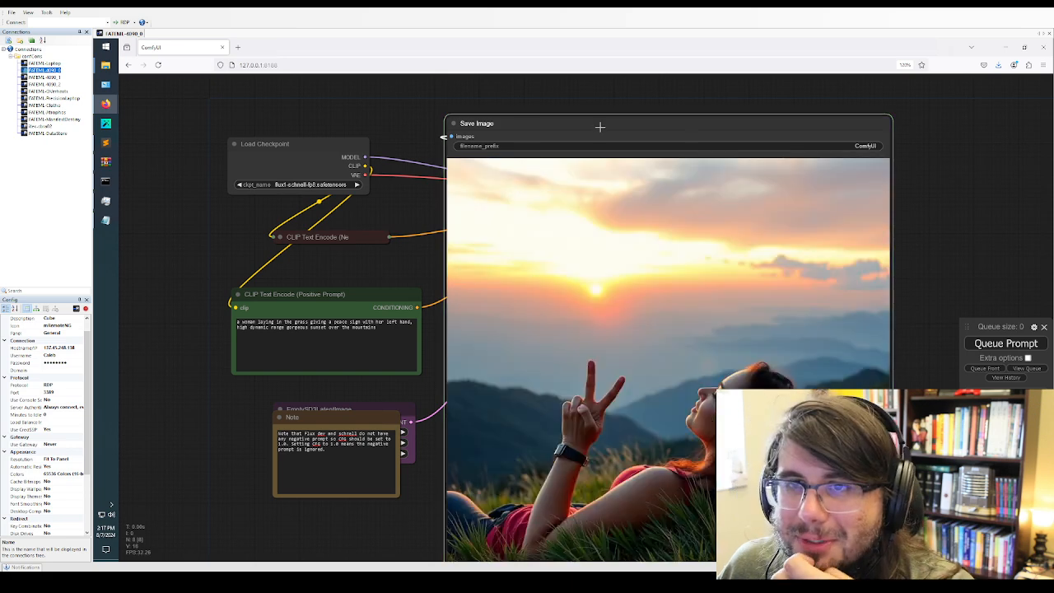
pyautogui.moveTo(599, 127); pyautogui.dragTo(653, 76)
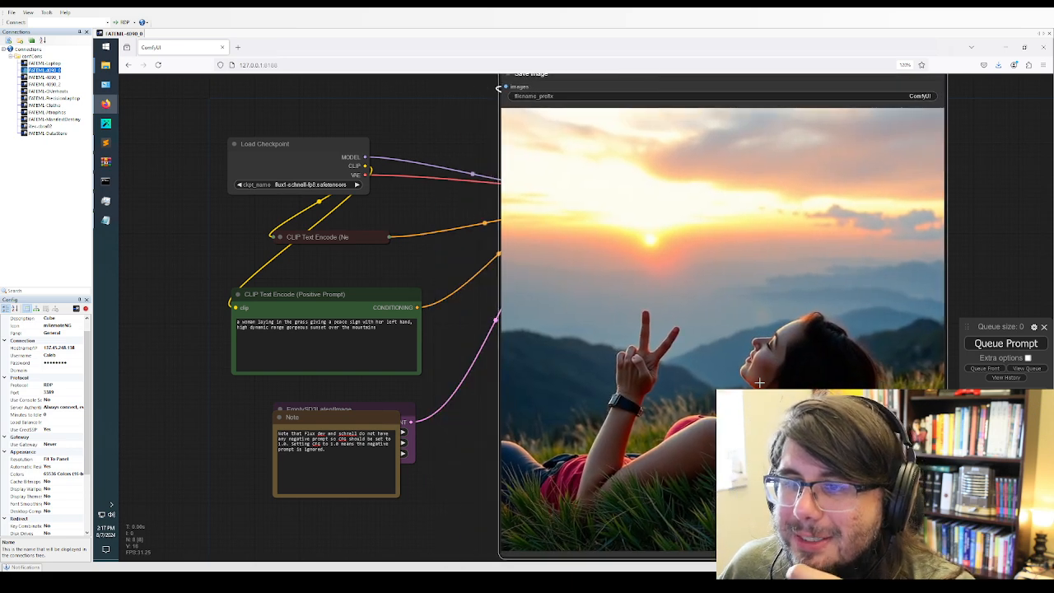
# Replace the positive prompt with "anime catgirl waifu, sfw" and generate two images from it
pyautogui.click(349, 341)
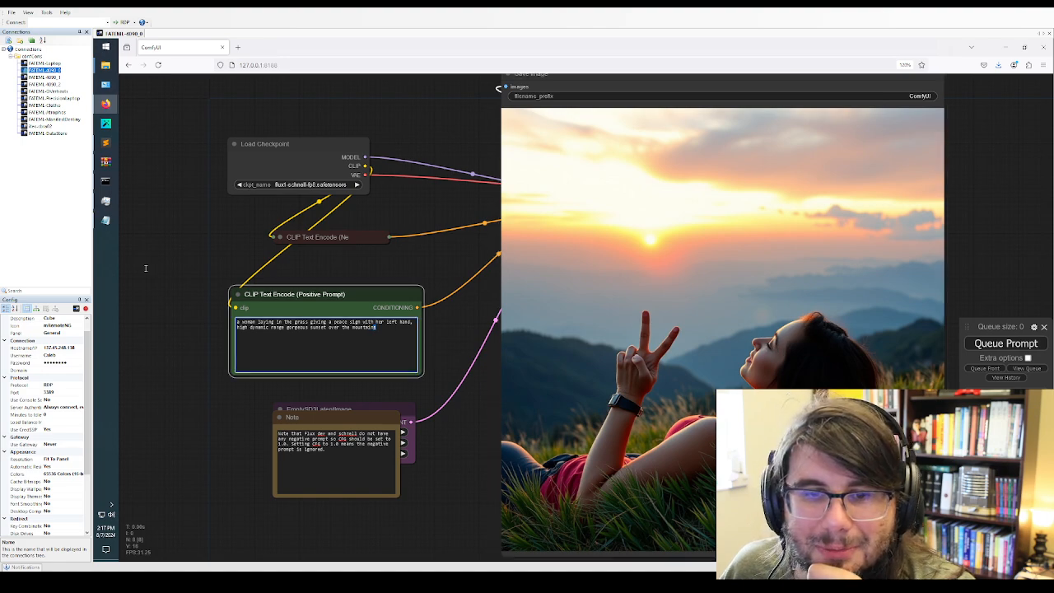
pyautogui.hotkey('ctrl', 'a')
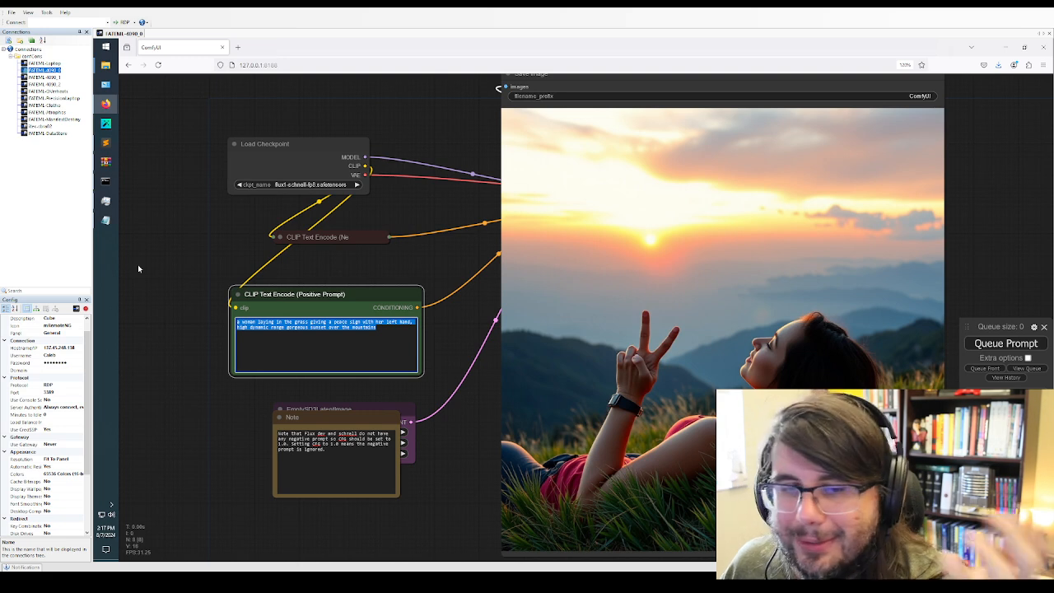
pyautogui.press('BackSpace')
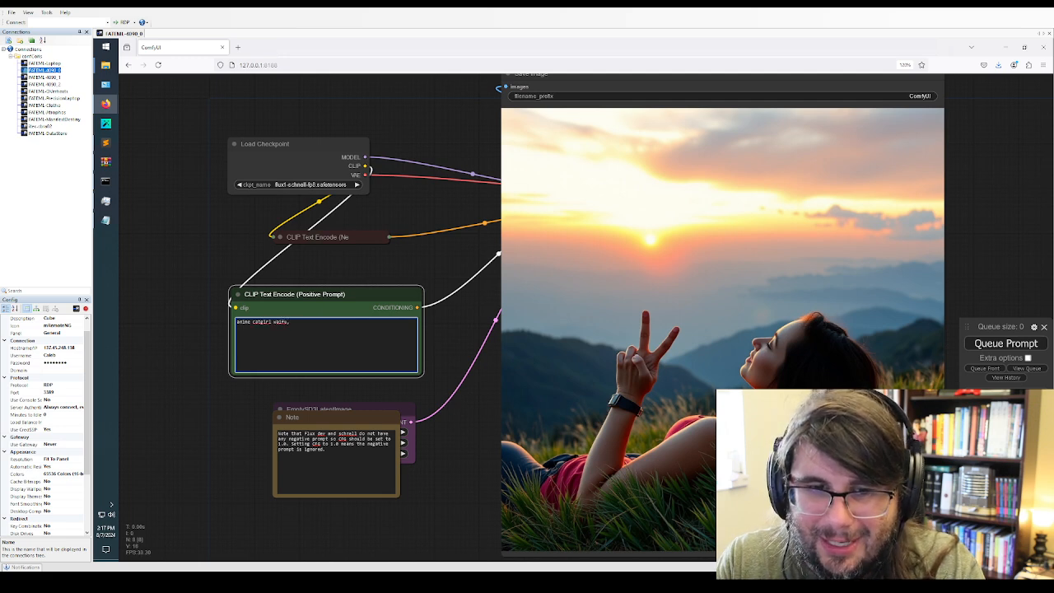
pyautogui.click(1006, 343)
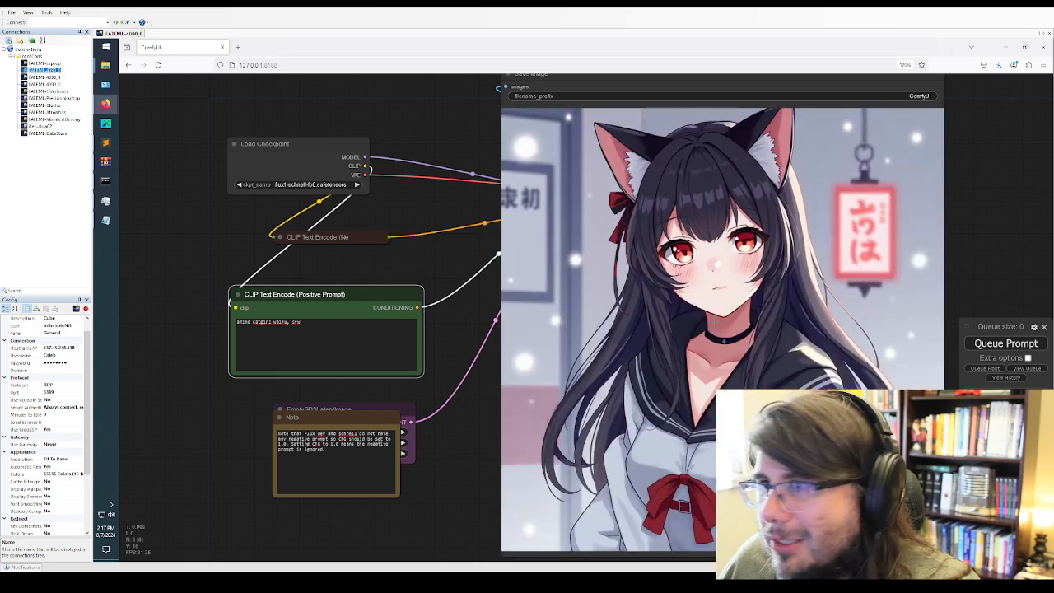
pyautogui.click(1006, 343)
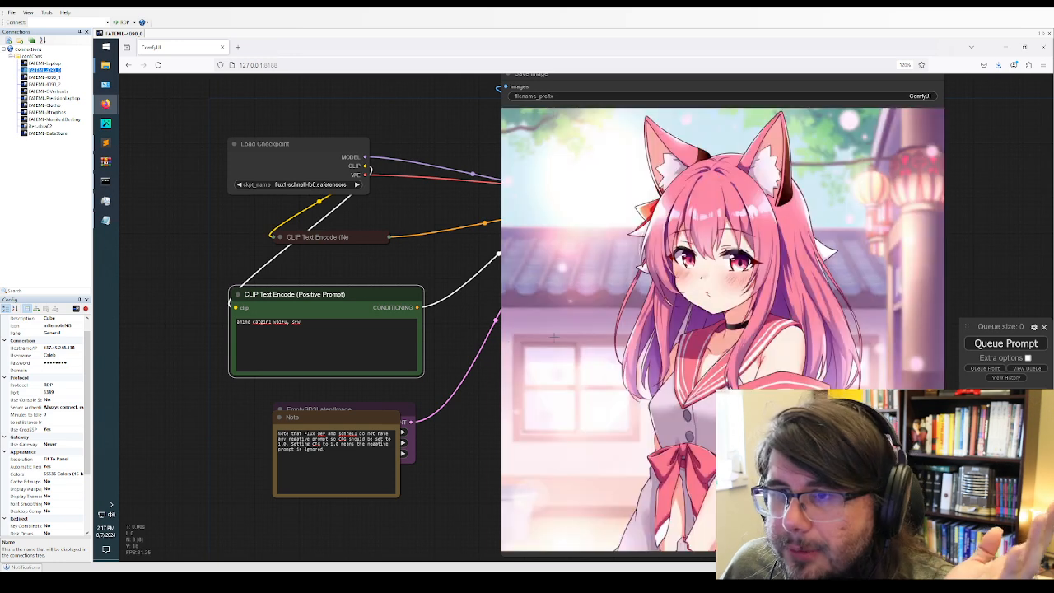
# Replace the positive prompt with "a woman at the beach, sfw" and generate two images from it
pyautogui.click(404, 328)
pyautogui.hotkey('ctrl', 'a')
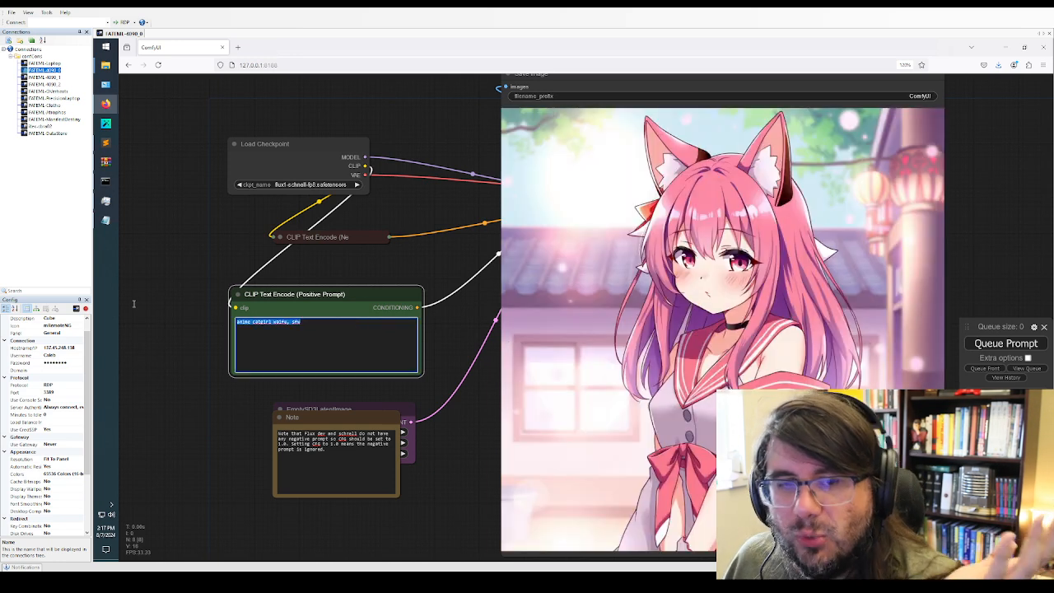
pyautogui.press('BackSpace')
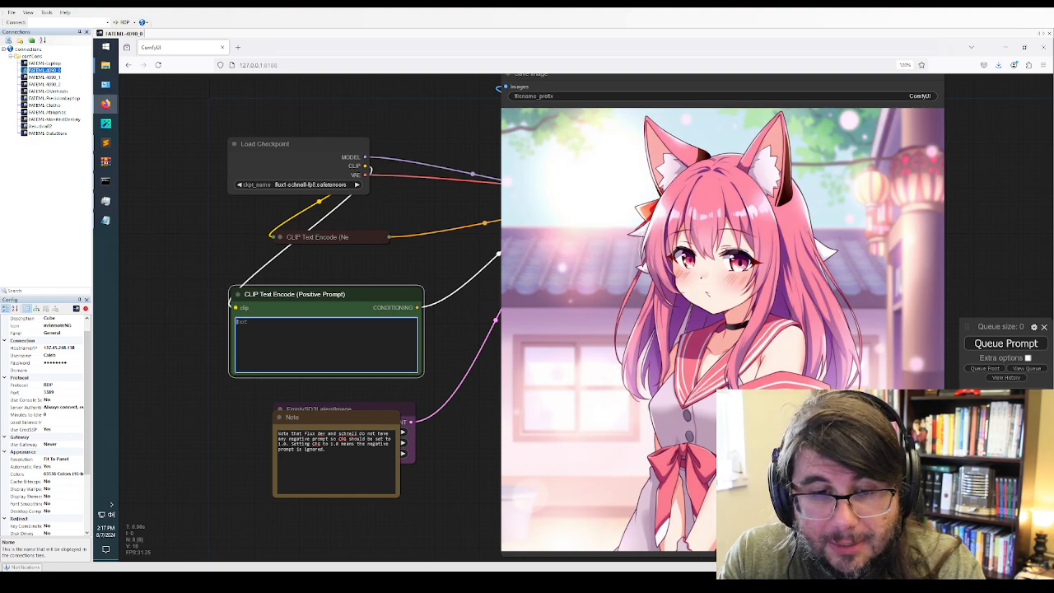
pyautogui.write('a woman at the beach, sfw')
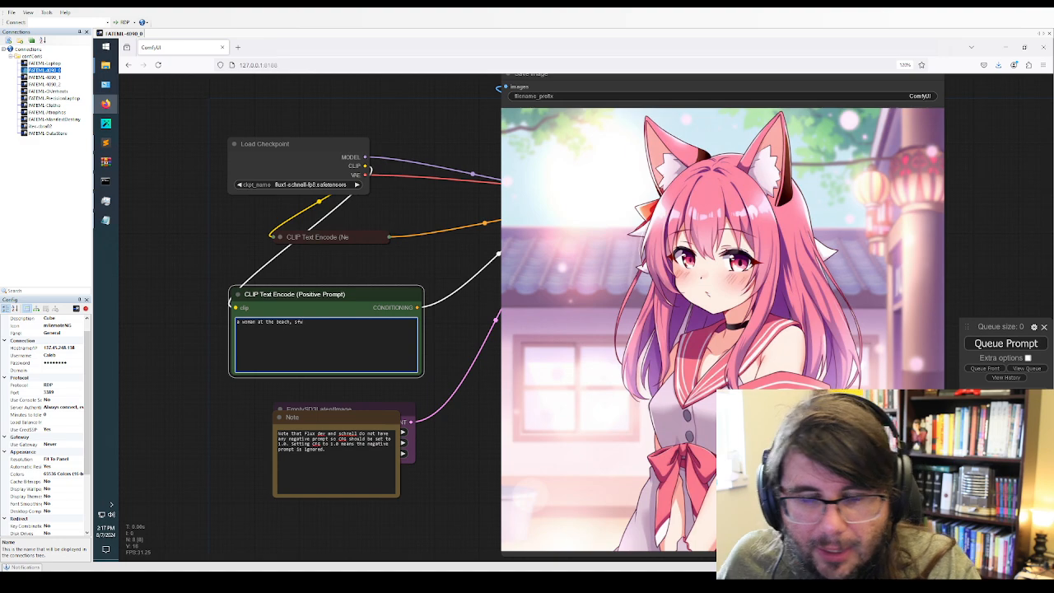
pyautogui.click(978, 340)
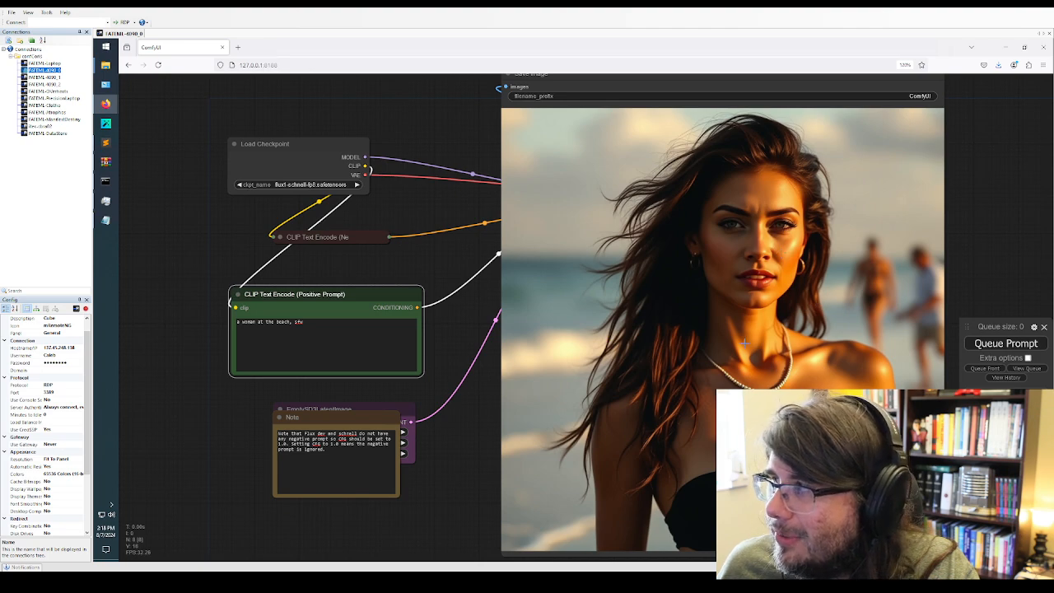
pyautogui.click(358, 333)
pyautogui.moveTo(321, 322); pyautogui.dragTo(205, 293)
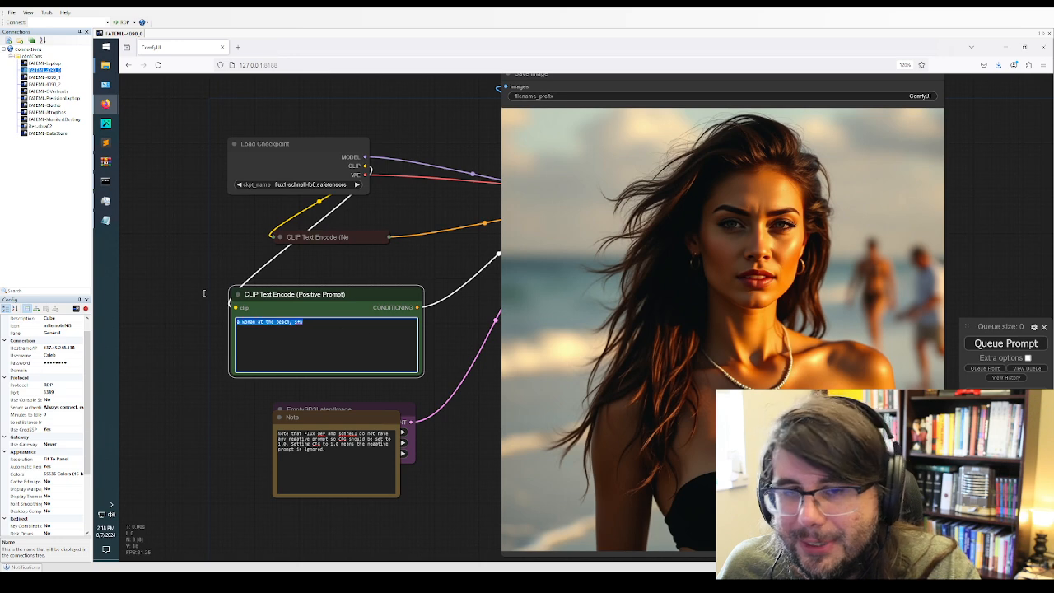
pyautogui.click(1006, 343)
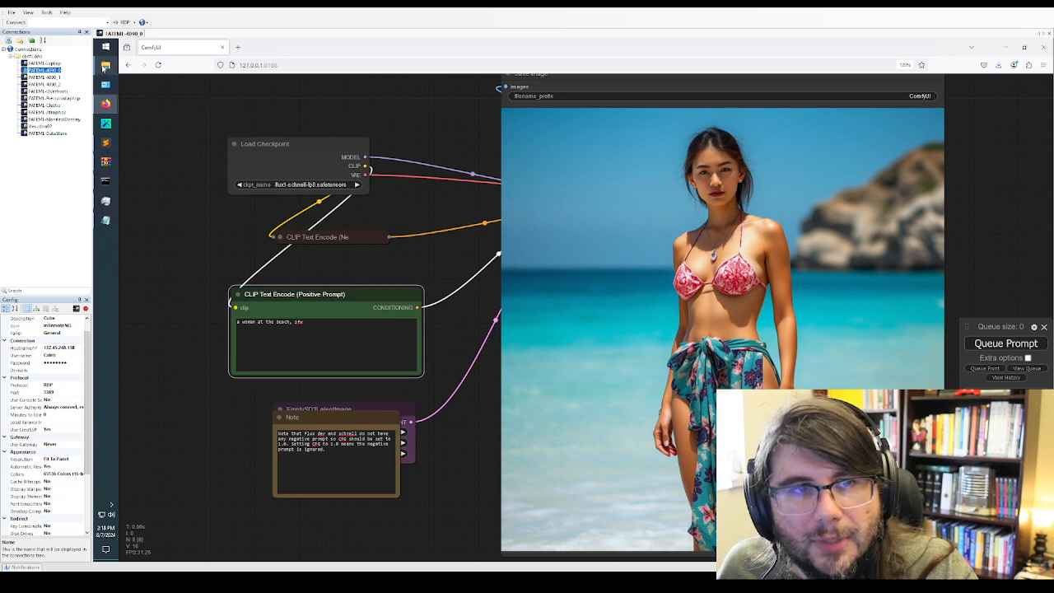
# Open the "Flux Female Ethnicities Comparison" post on the StableDiffusion subreddit and view its first image at full size in its own tab
pyautogui.moveTo(105, 66)
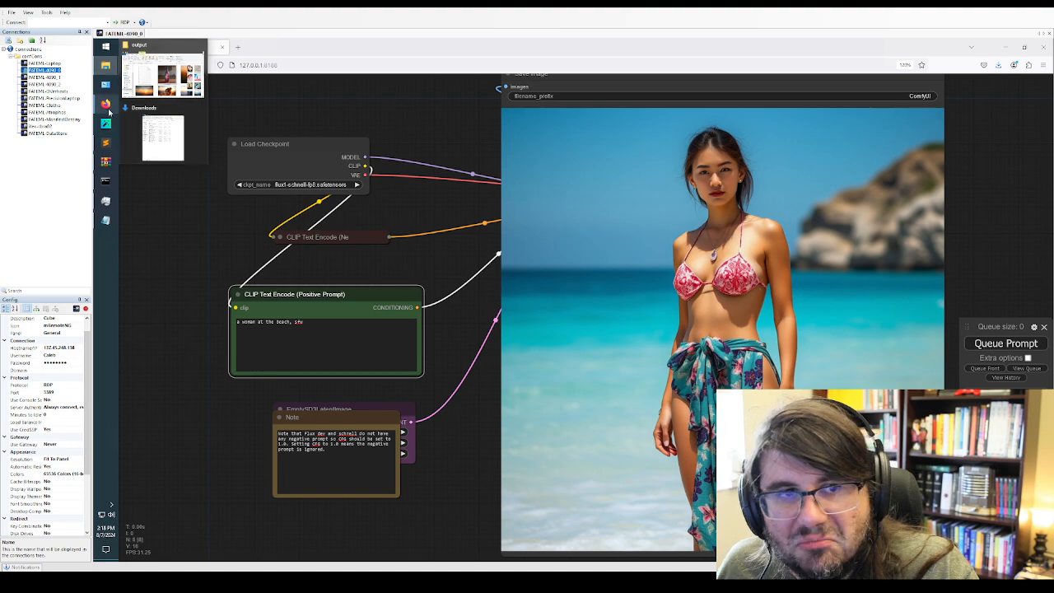
pyautogui.moveTo(105, 104)
pyautogui.click(161, 81)
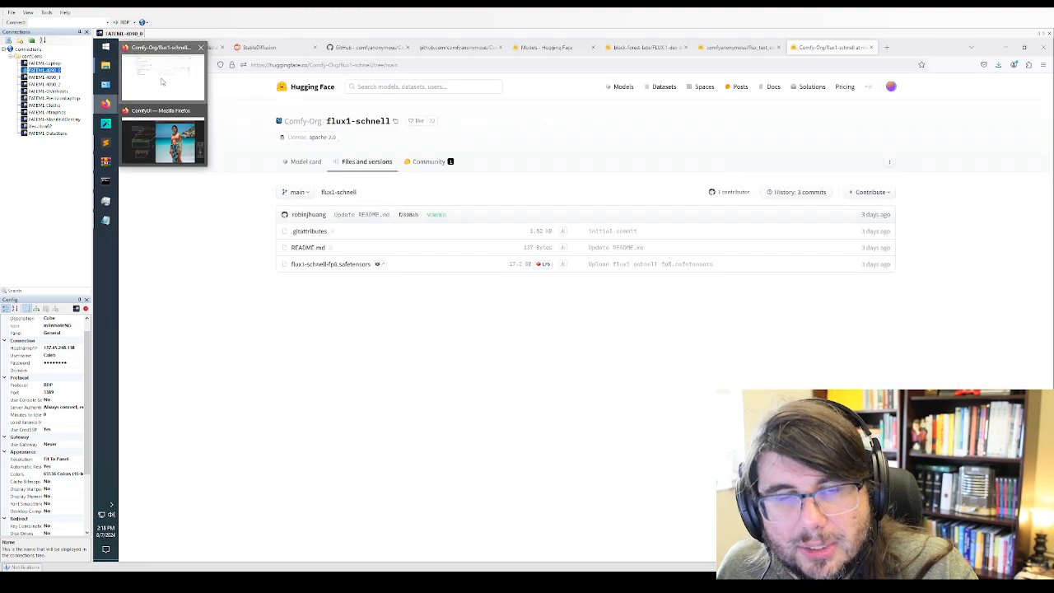
pyautogui.click(276, 47)
pyautogui.scroll(3, 292, 320)
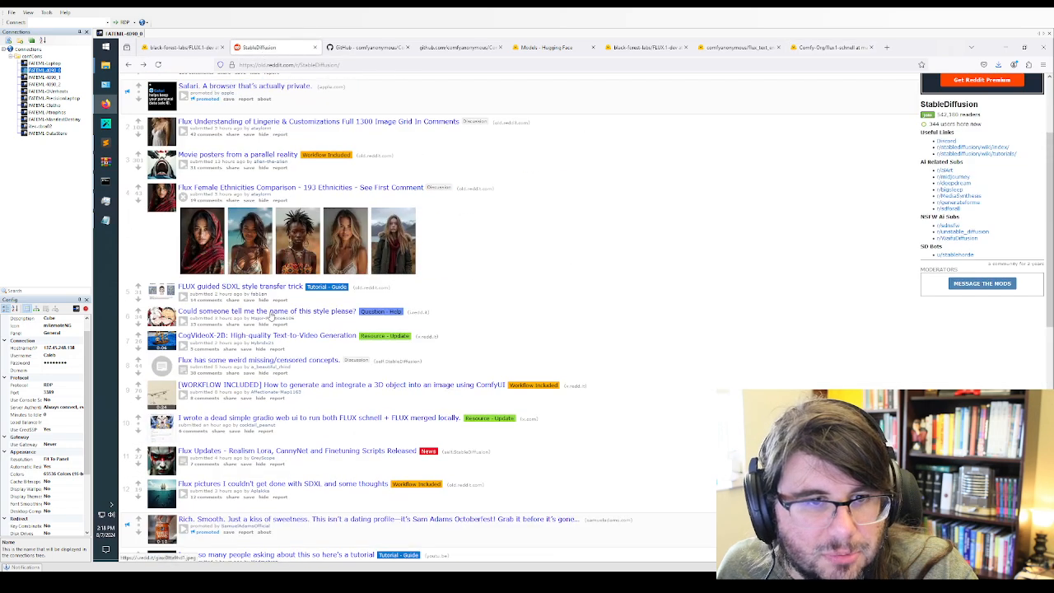
pyautogui.click(208, 199)
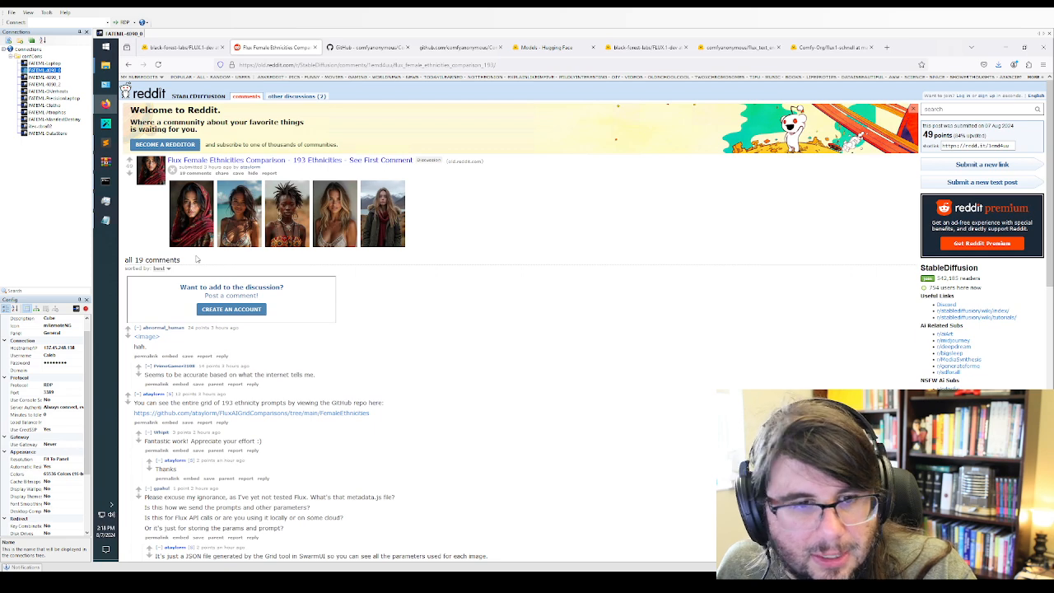
pyautogui.click(192, 223)
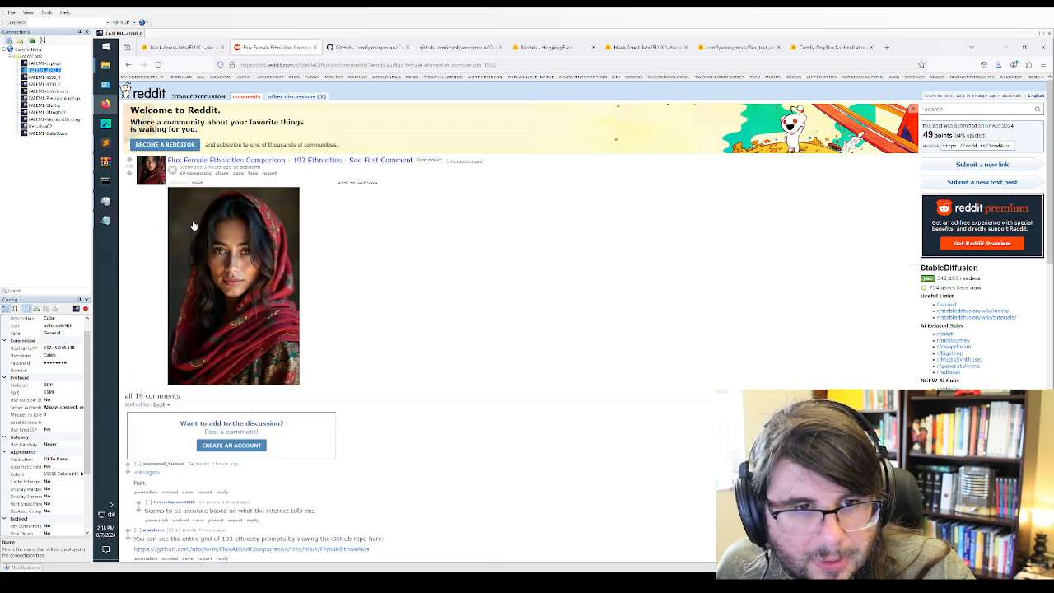
pyautogui.click(219, 266)
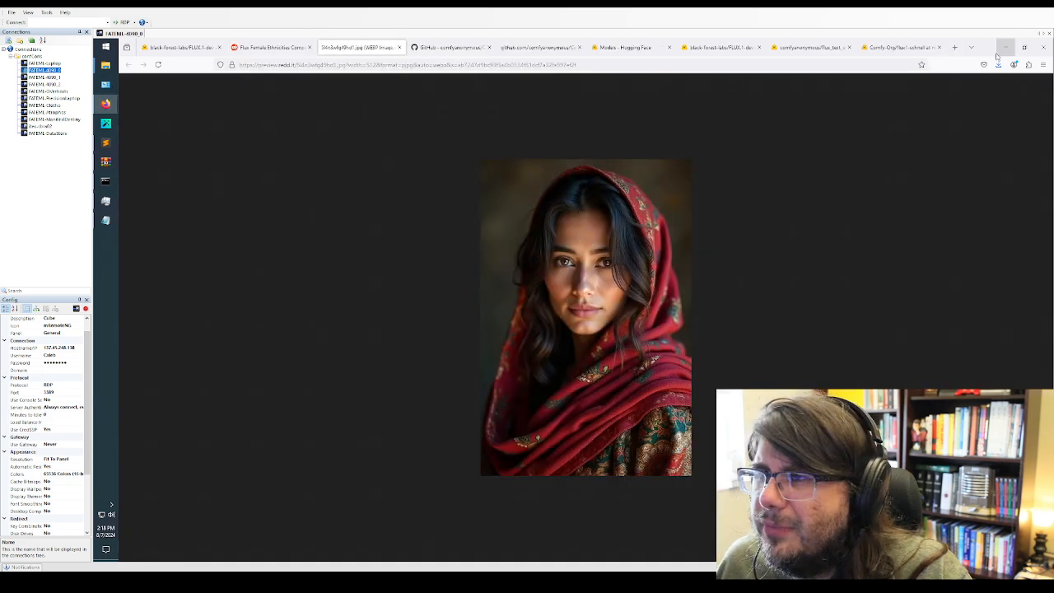
# Try to load a workflow from the opened Reddit image into ComfyUI and dismiss the resulting message
pyautogui.moveTo(986, 50); pyautogui.dragTo(981, 146)
pyautogui.moveTo(955, 197); pyautogui.dragTo(414, 144)
pyautogui.click(614, 347)
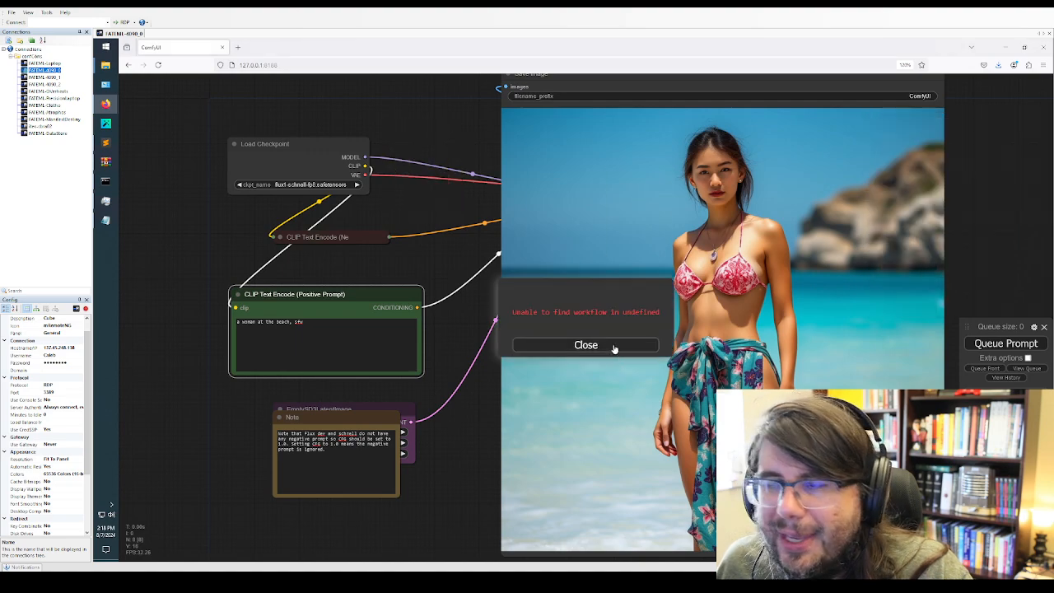
# Replace the positive prompt with "a highly detailed schematic of a light sword" and generate two images from it
pyautogui.click(314, 332)
pyautogui.hotkey('ctrl', 'a')
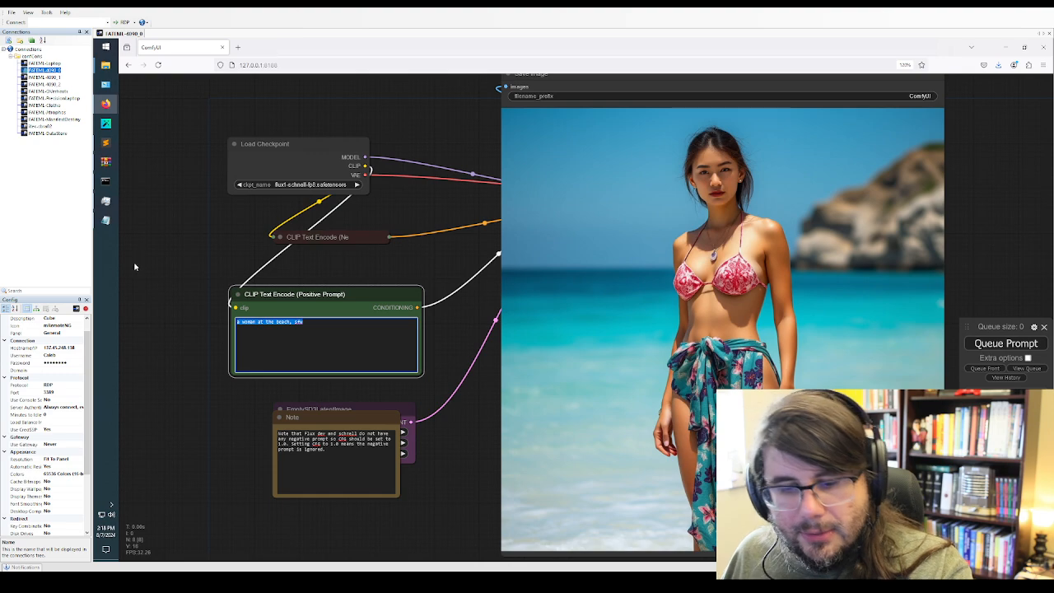
pyautogui.press('BackSpace')
pyautogui.write('a highly detailed schematic of a light sword')
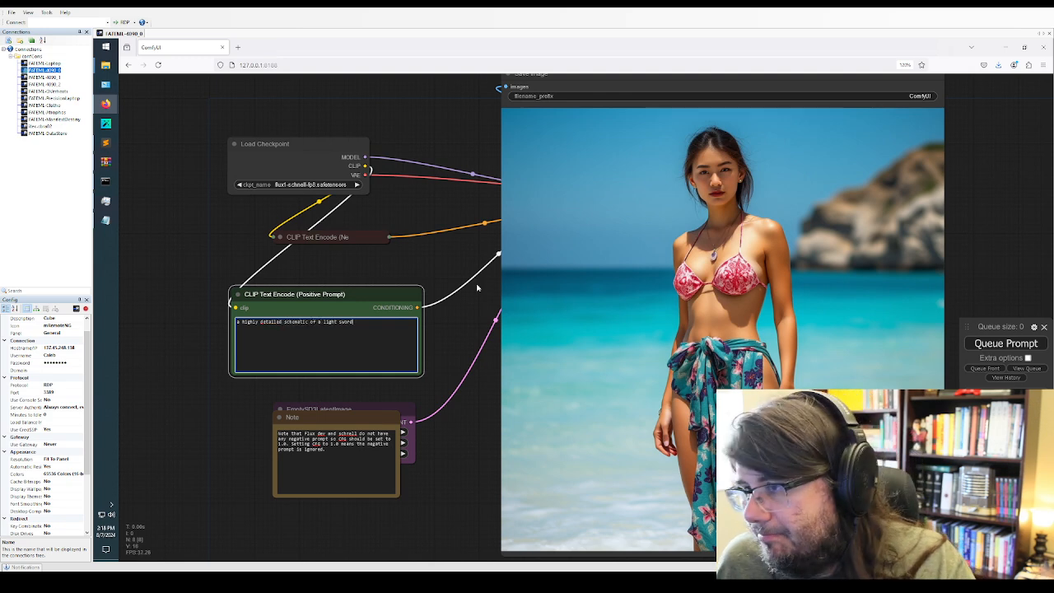
pyautogui.click(1009, 344)
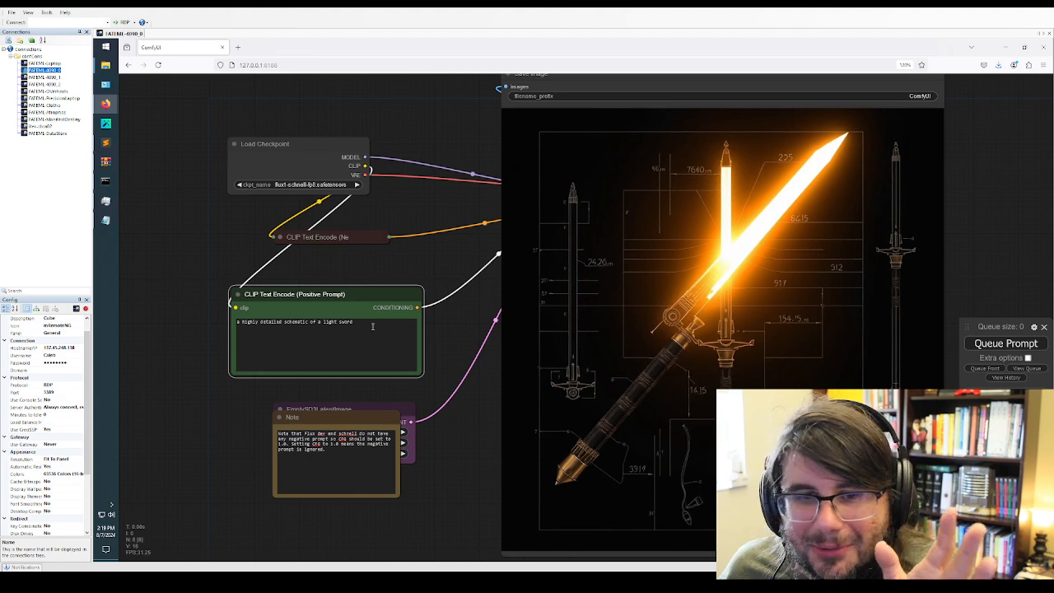
pyautogui.click(988, 348)
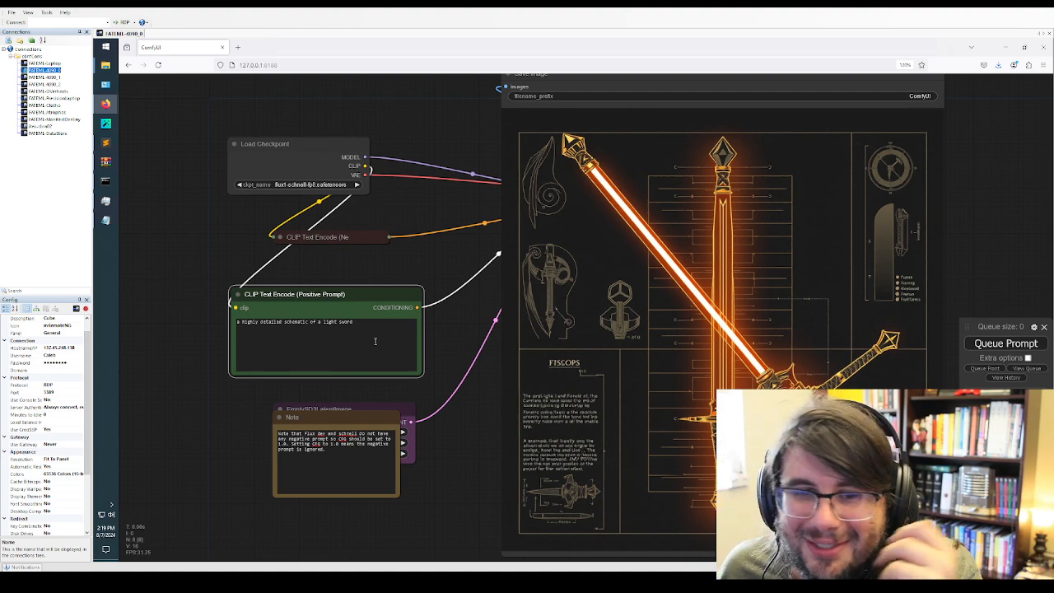
# Replace the positive prompt with "a scythe made out of shadows against a light source" and generate two images from it
pyautogui.moveTo(375, 341); pyautogui.dragTo(236, 323)
pyautogui.write('a scythe made o')
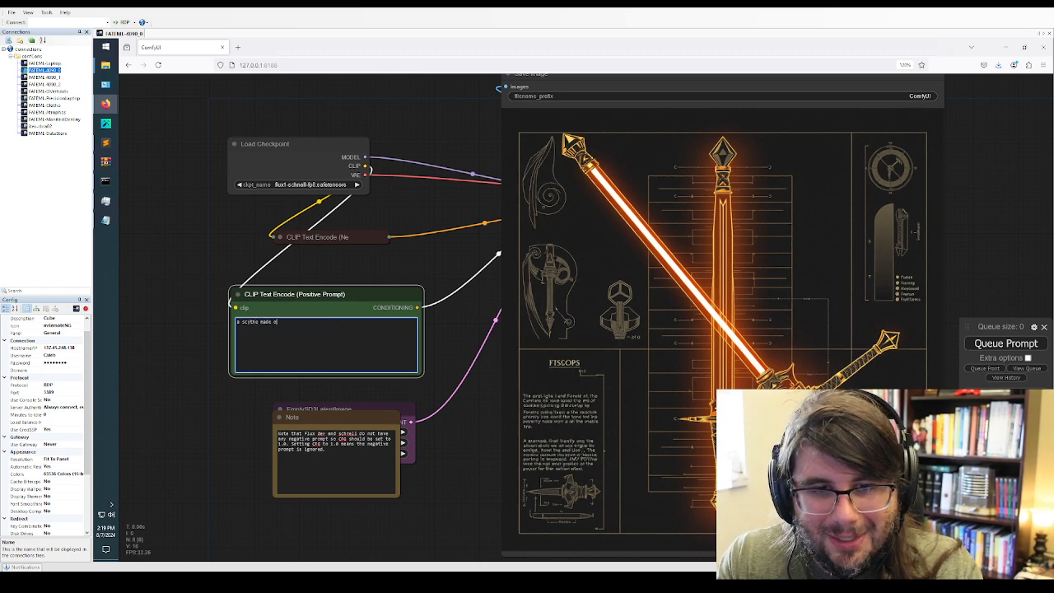
pyautogui.write('ut of shadow')
pyautogui.write('aga')
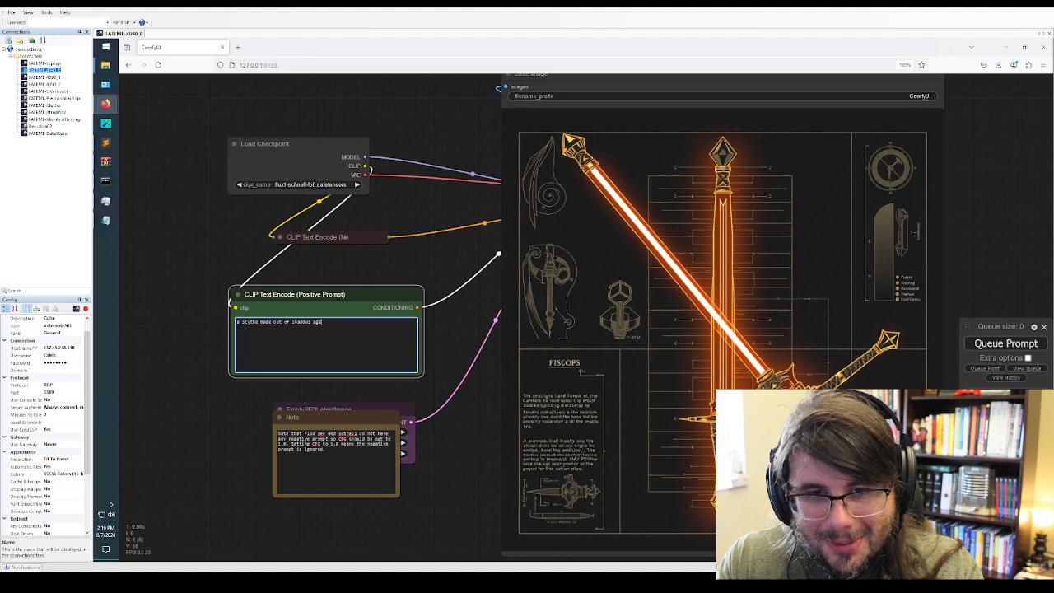
pyautogui.write('inst a lightsword')
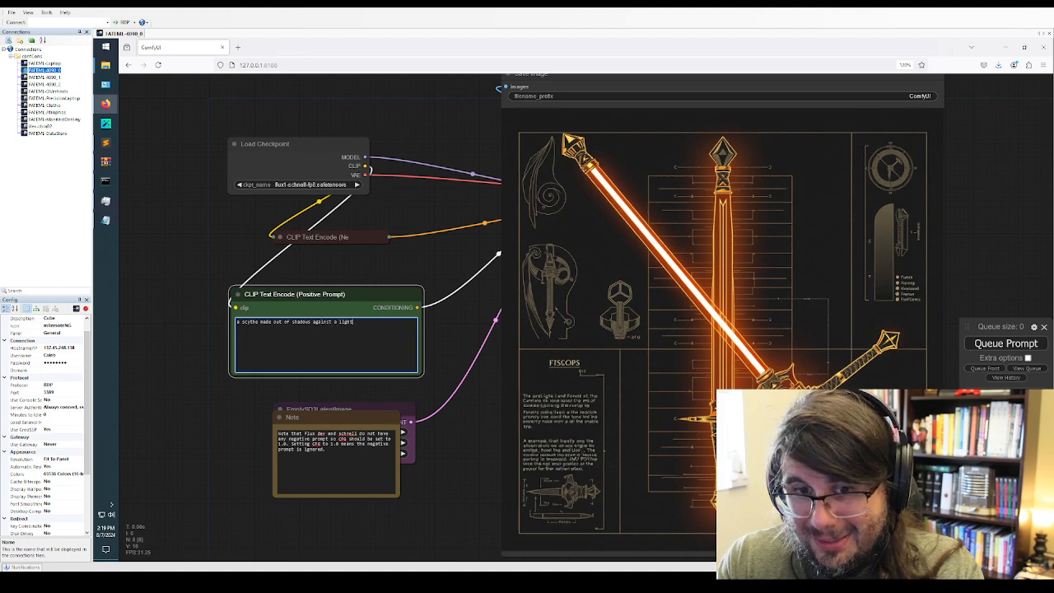
pyautogui.press('BackSpace')
pyautogui.press('BackSpace')
pyautogui.press('BackSpace')
pyautogui.press('BackSpace')
pyautogui.press('BackSpace')
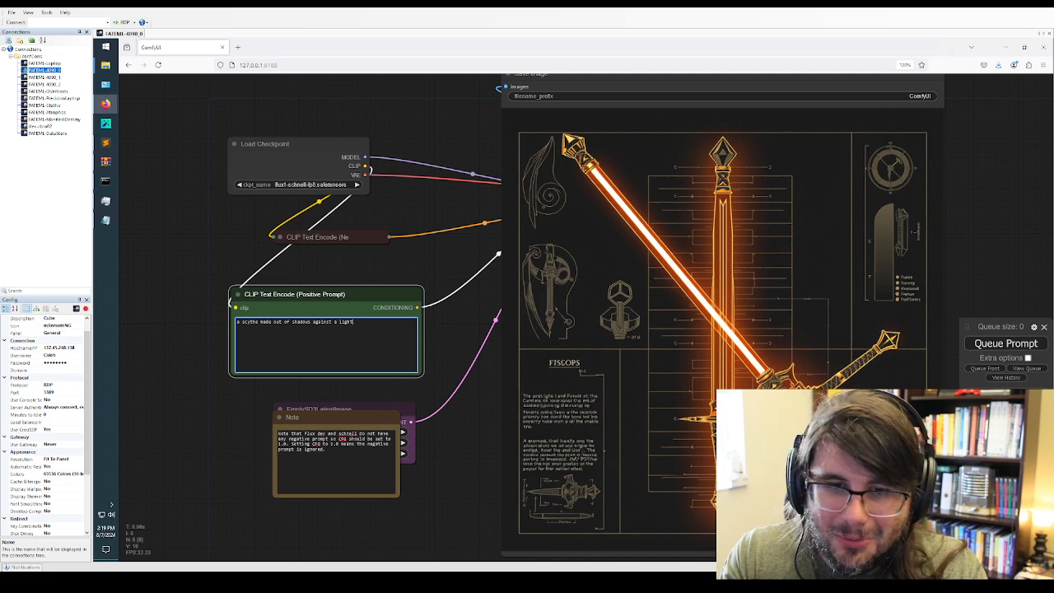
pyautogui.write('source')
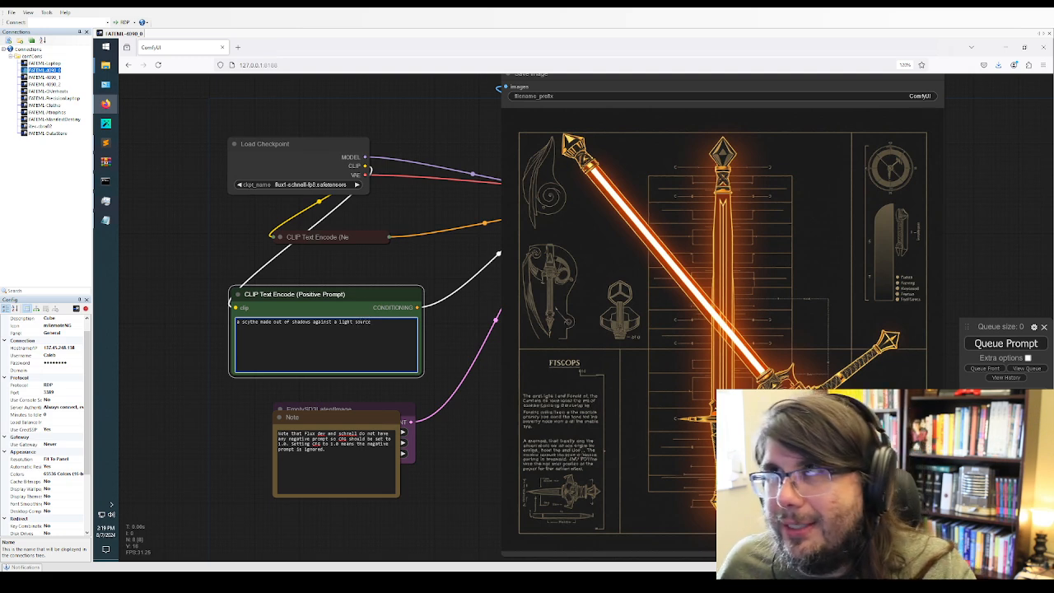
pyautogui.click(1008, 346)
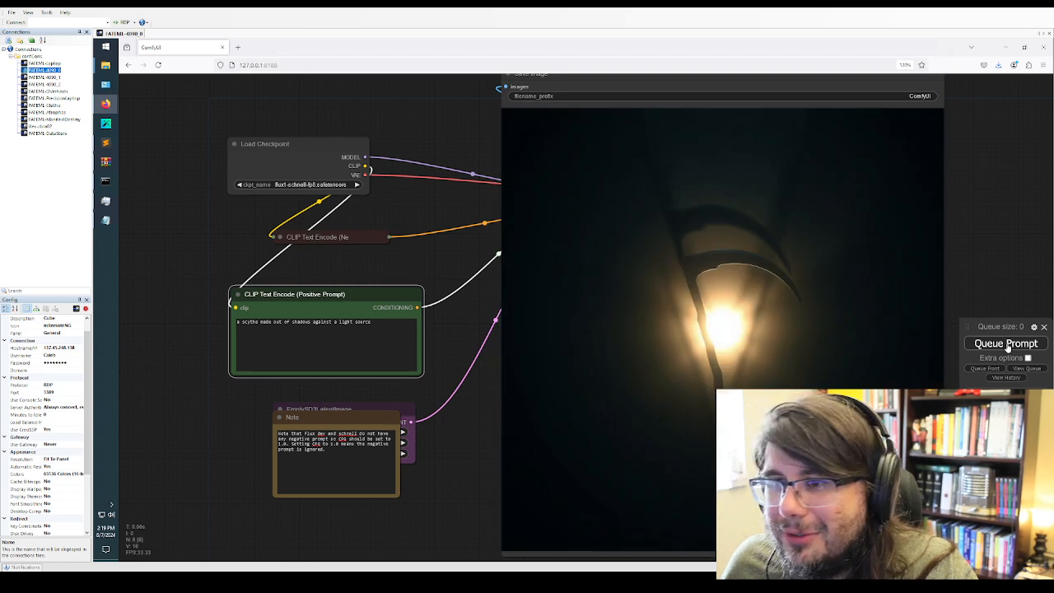
pyautogui.click(1010, 344)
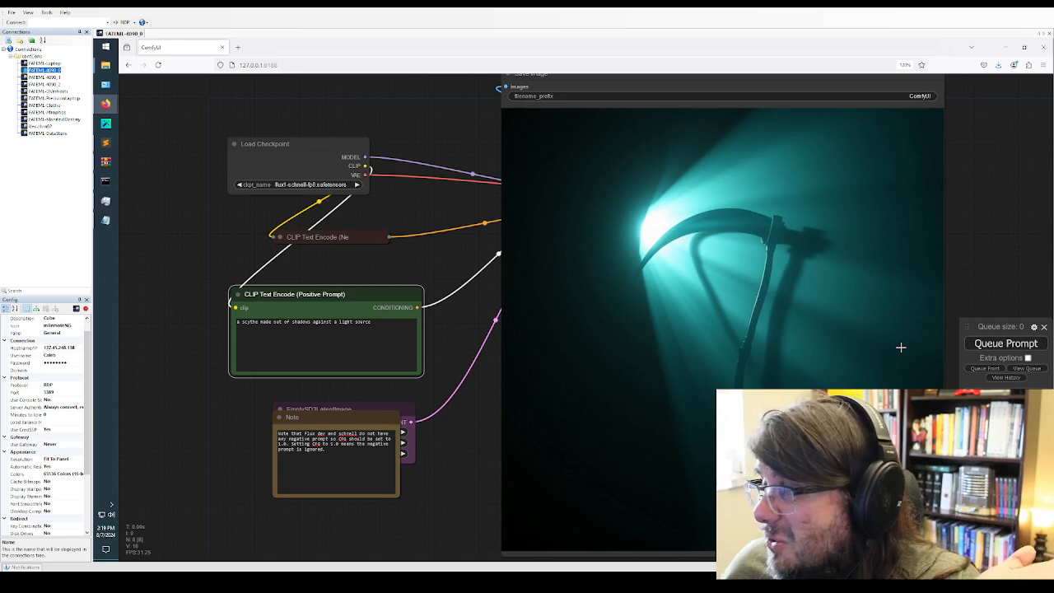
# Replace the positive prompt with "a beagle standing on a surfboard wearing sunglasses" and generate an image from it
pyautogui.click(329, 342)
pyautogui.hotkey('ctrl', 'a')
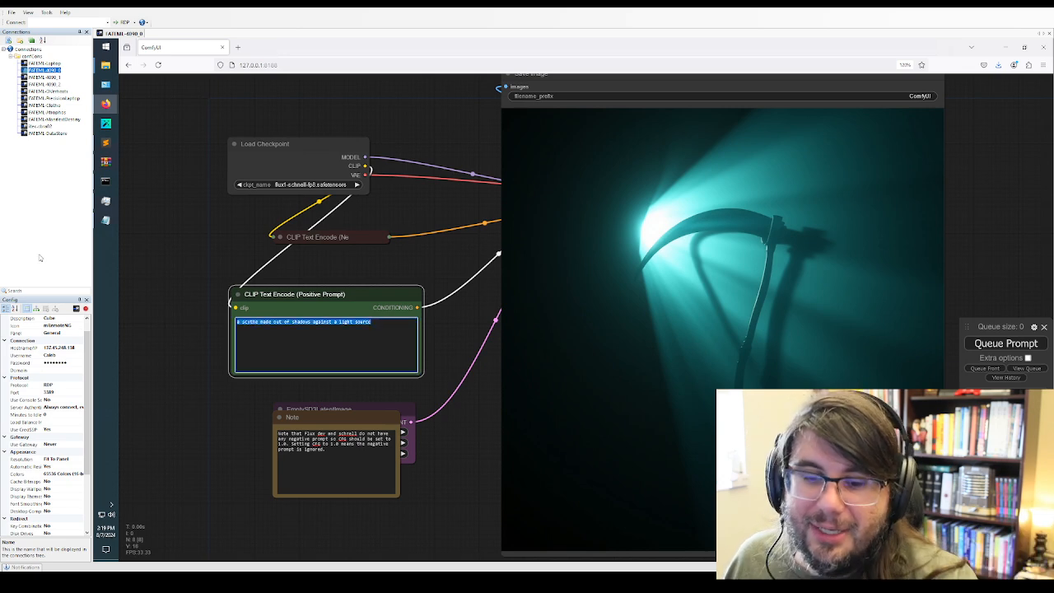
pyautogui.press('BackSpace')
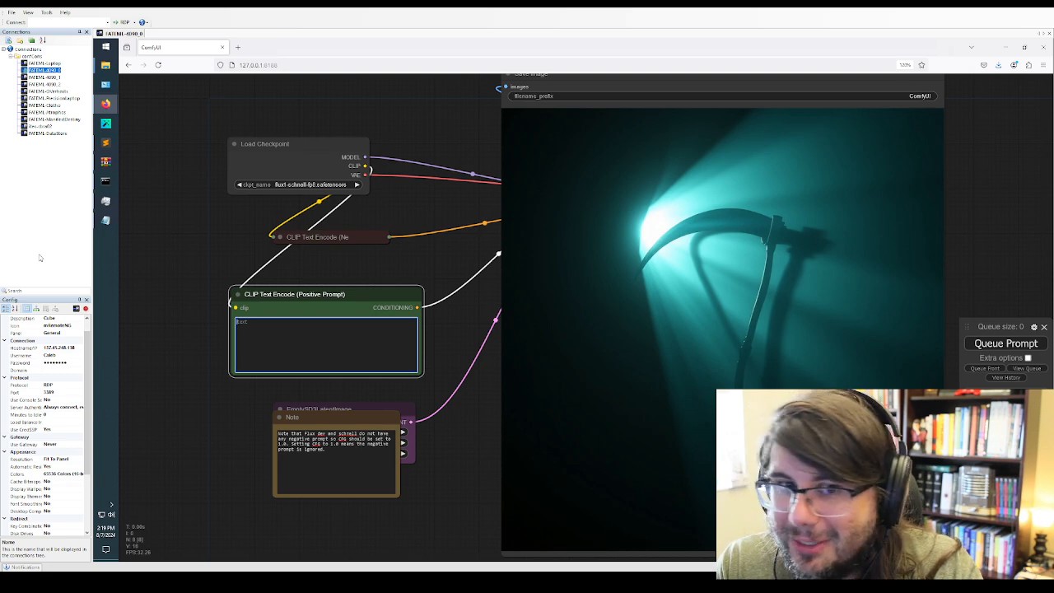
pyautogui.write('a beagle stand')
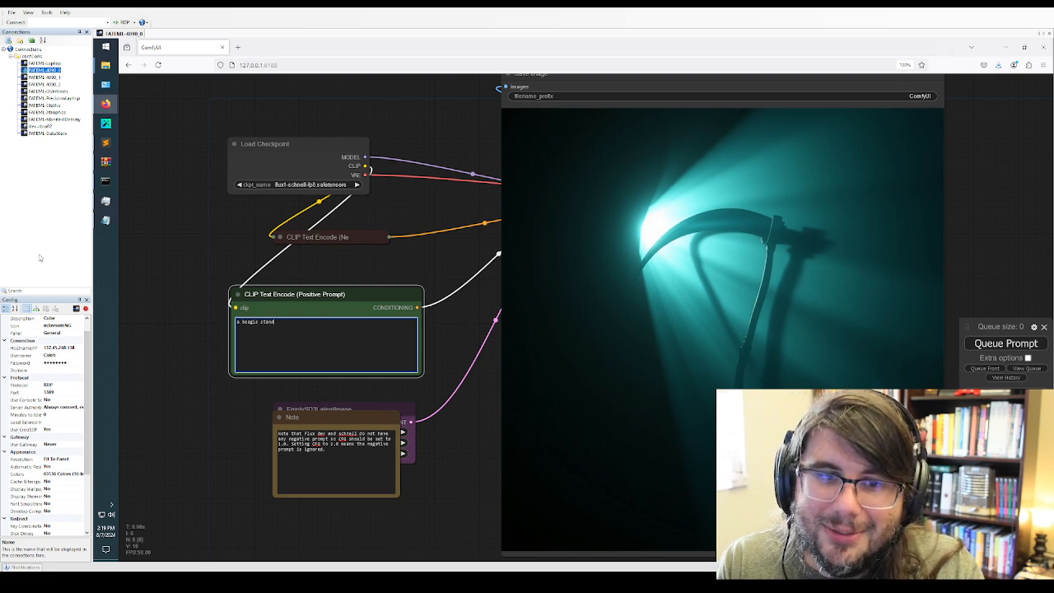
pyautogui.write('ing on a surfbo')
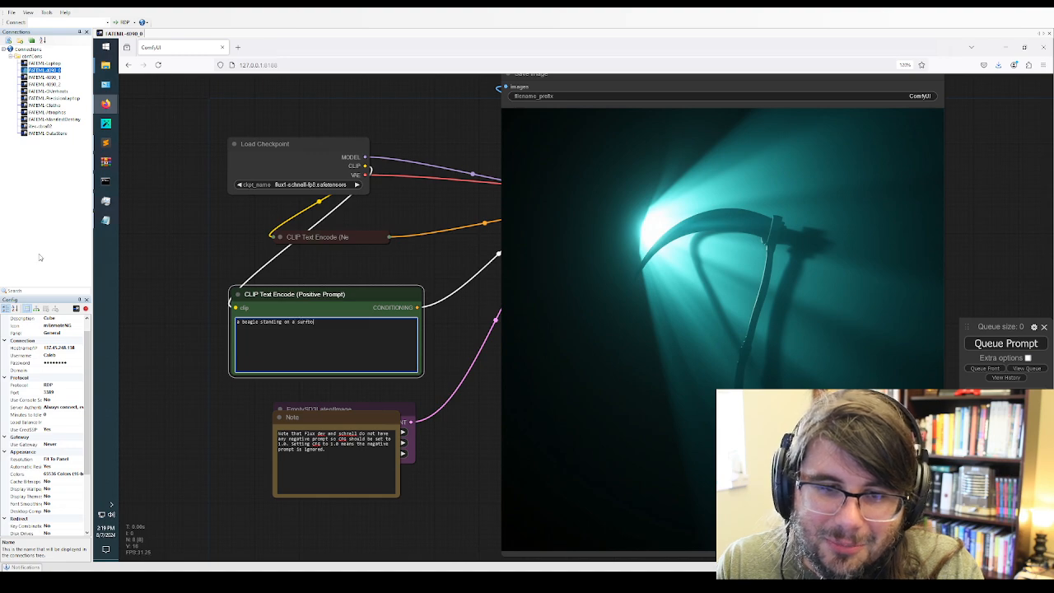
pyautogui.write('ard wearing sunglasses')
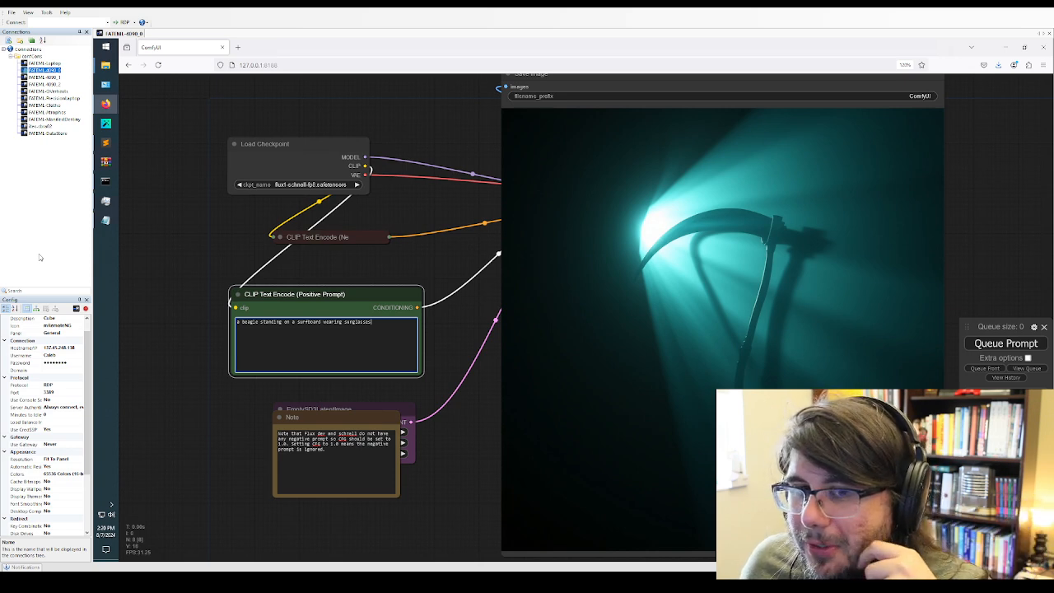
pyautogui.hotkey('ctrl', 'a')
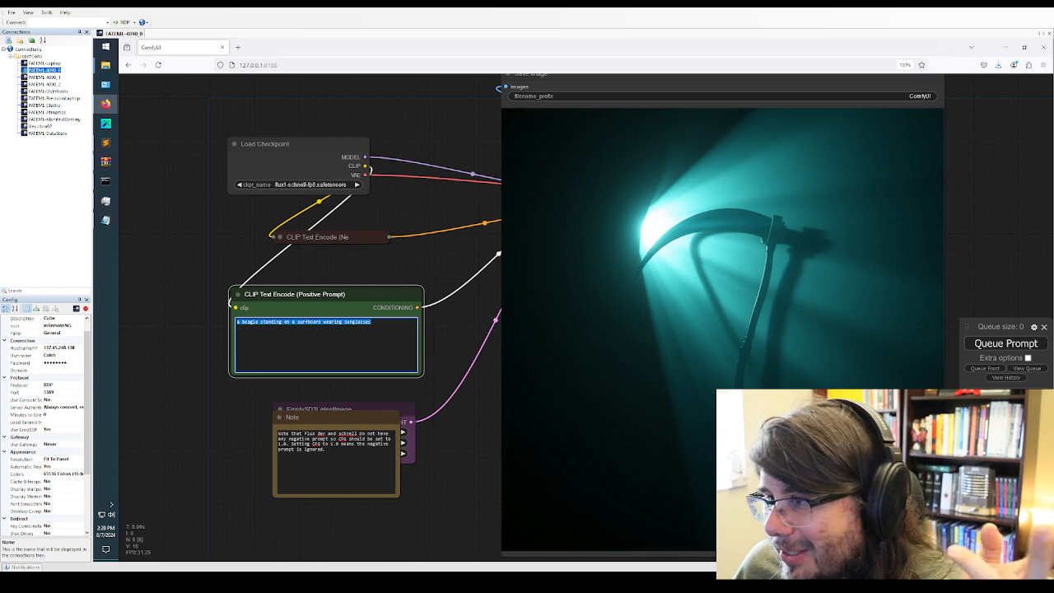
pyautogui.press('Right')
pyautogui.click(999, 346)
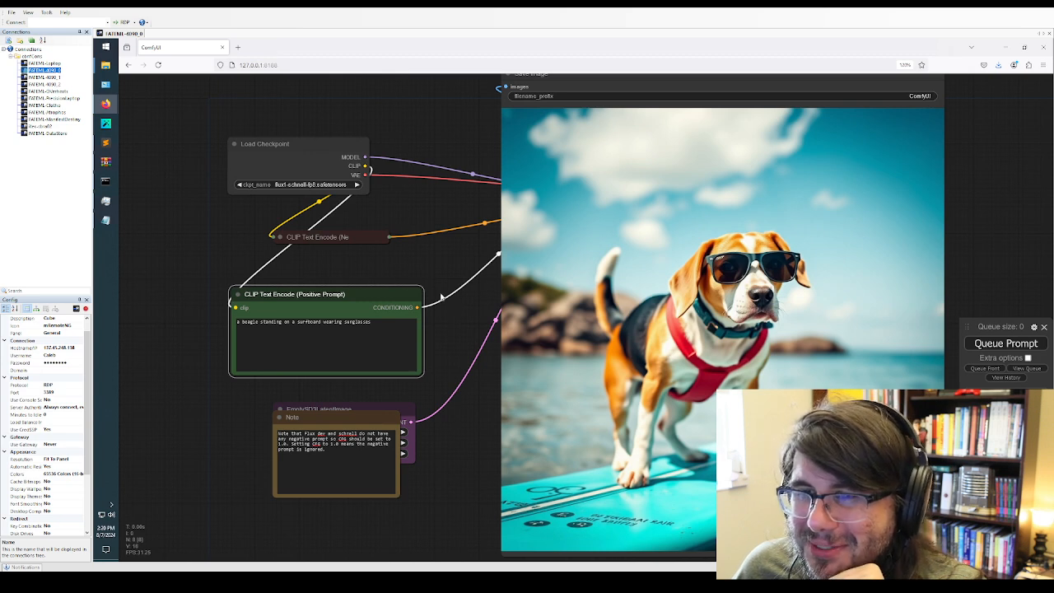
# Append ", poor digital camera quality, early 2000s" to the beagle text in the positive prompt
pyautogui.click(379, 337)
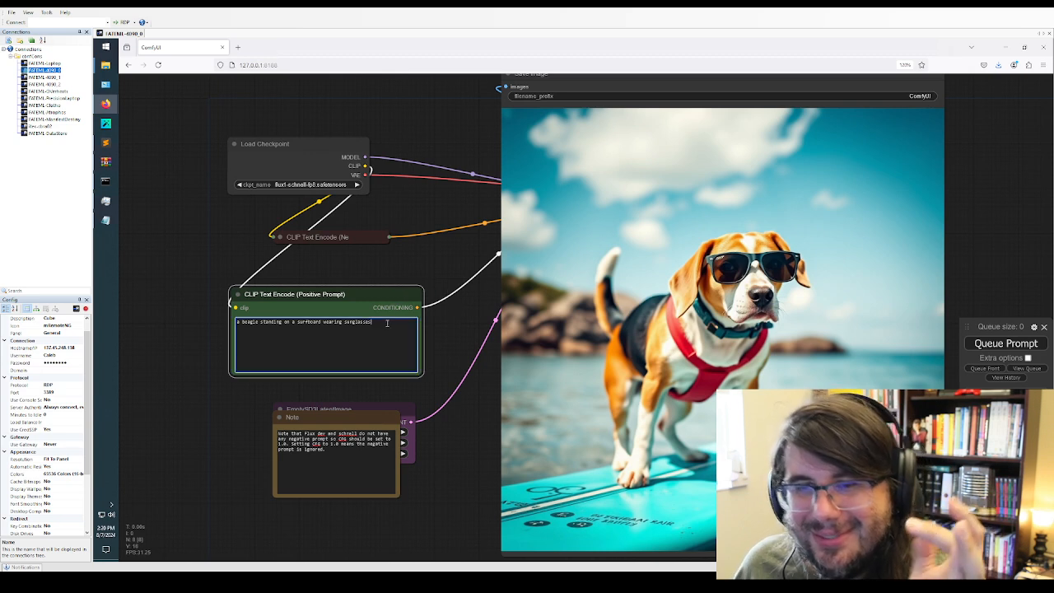
pyautogui.write(',')
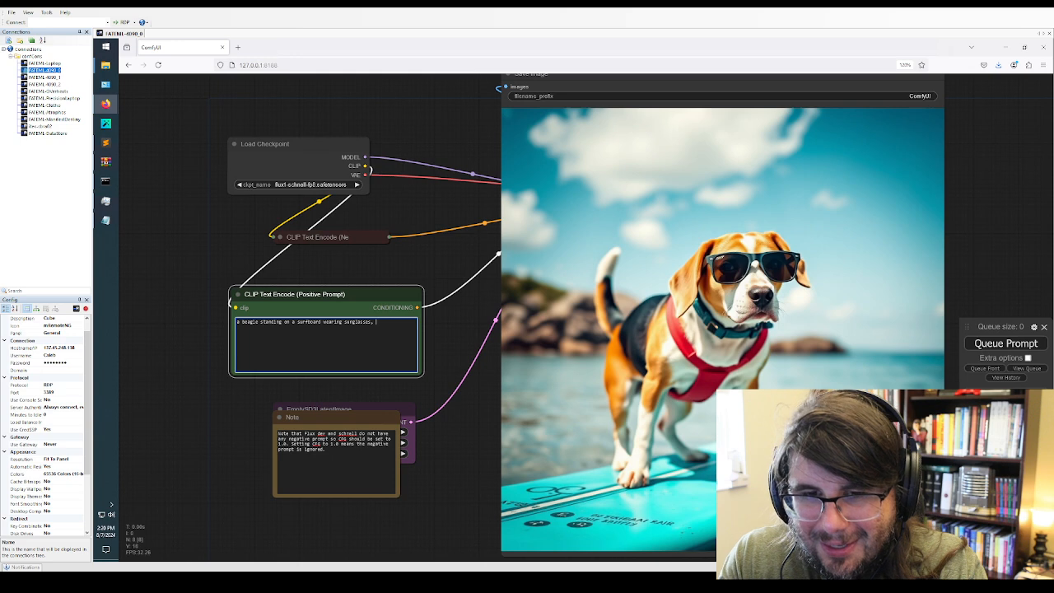
pyautogui.write(' poor digital ca')
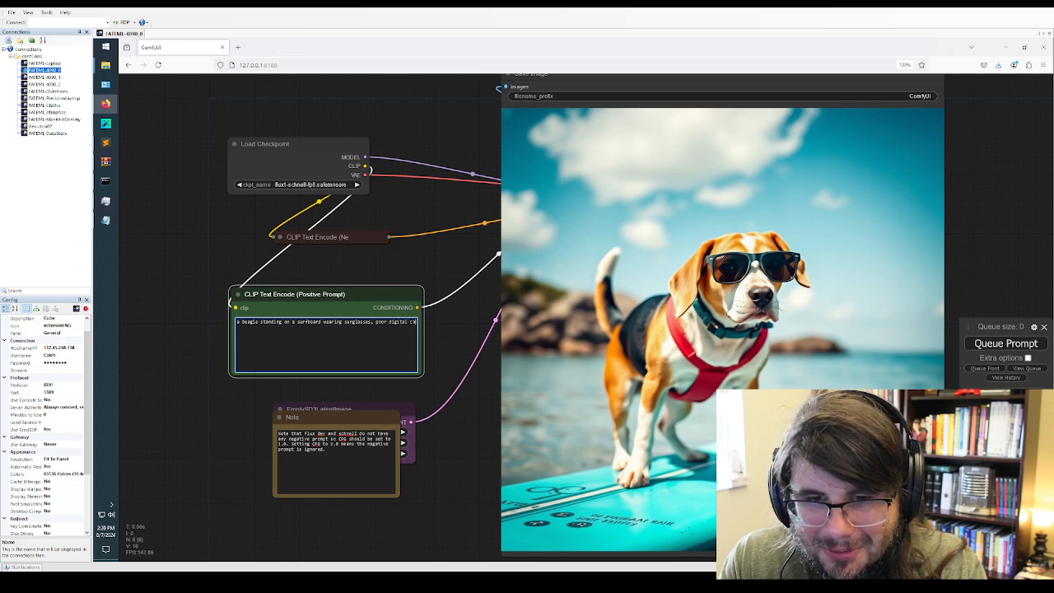
pyautogui.write('mera wo')
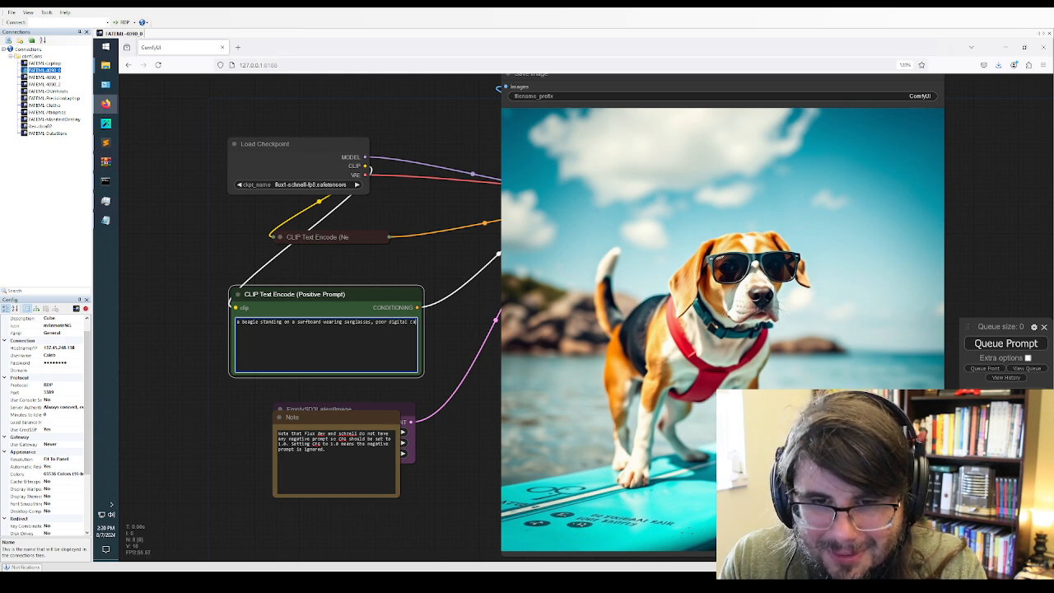
pyautogui.write('u')
pyautogui.press('BackSpace')
pyautogui.press('BackSpace')
pyautogui.press('BackSpace')
pyautogui.write('q')
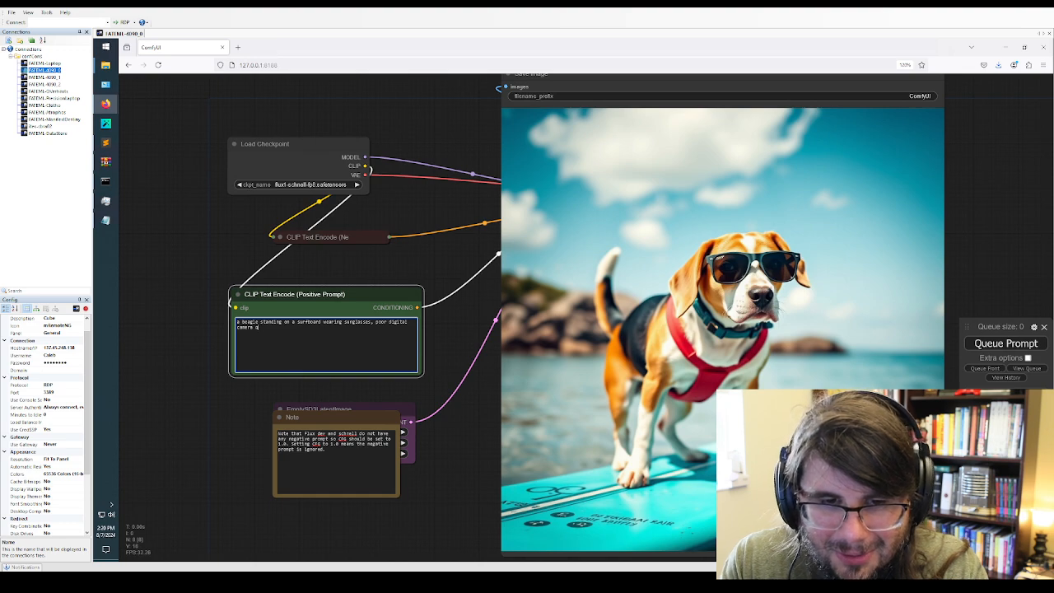
pyautogui.write('uality, early 2000s')
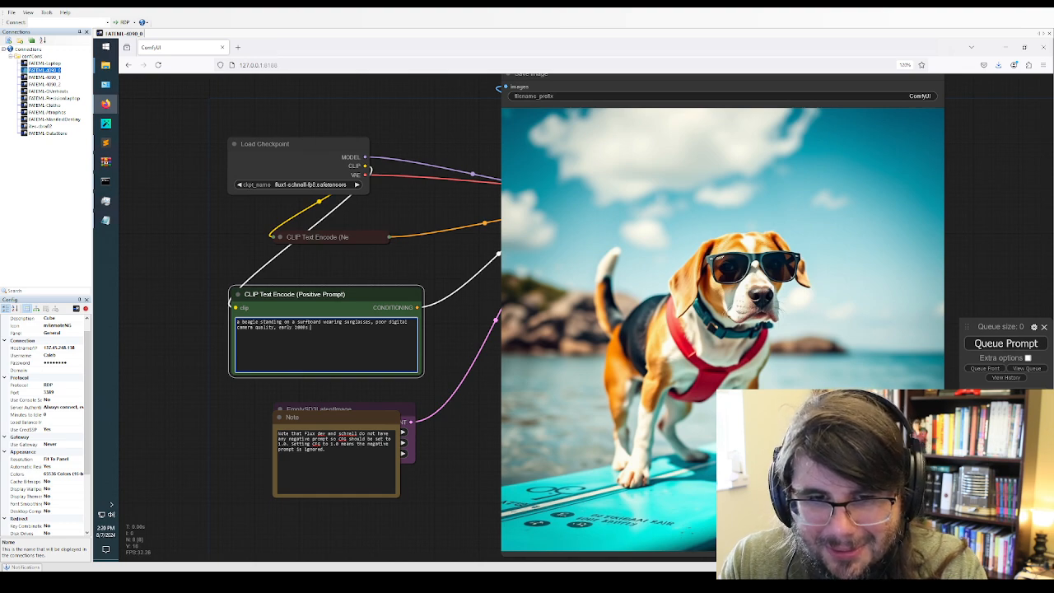
pyautogui.write(' nikoncoo')
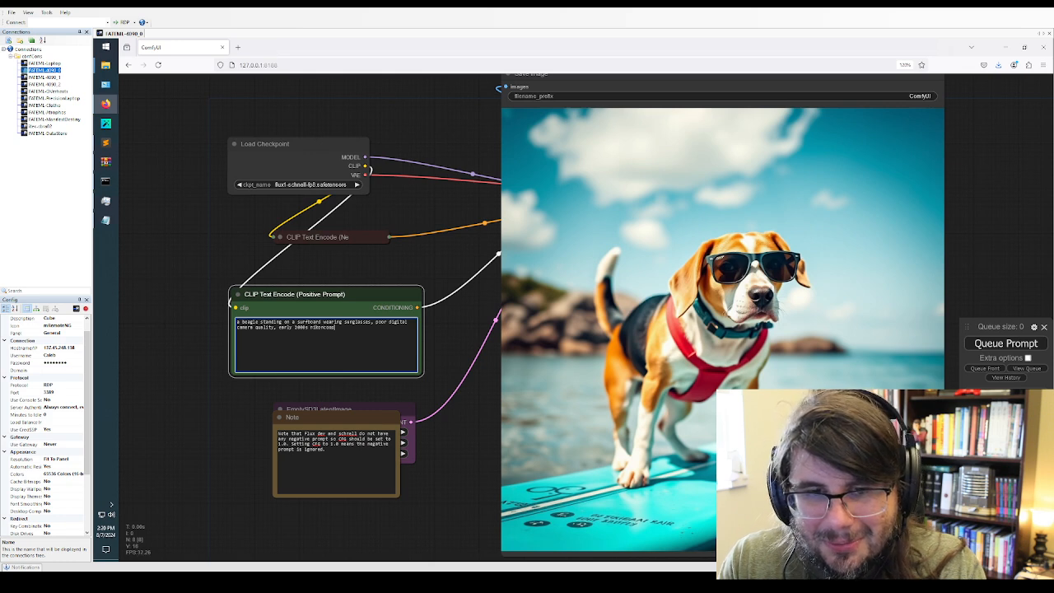
pyautogui.press('BackSpace')
pyautogui.press('BackSpace')
pyautogui.press('BackSpace')
pyautogui.write(' cii')
# Complete the positive prompt with "nikon coolpix" and generate two images from it
pyautogui.press('BackSpace')
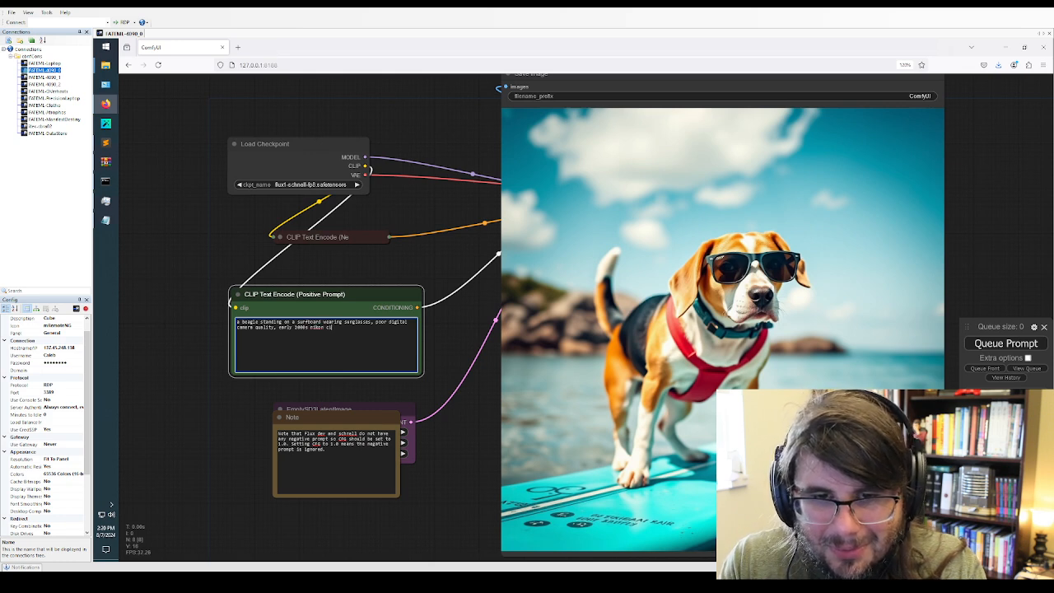
pyautogui.write('ool')
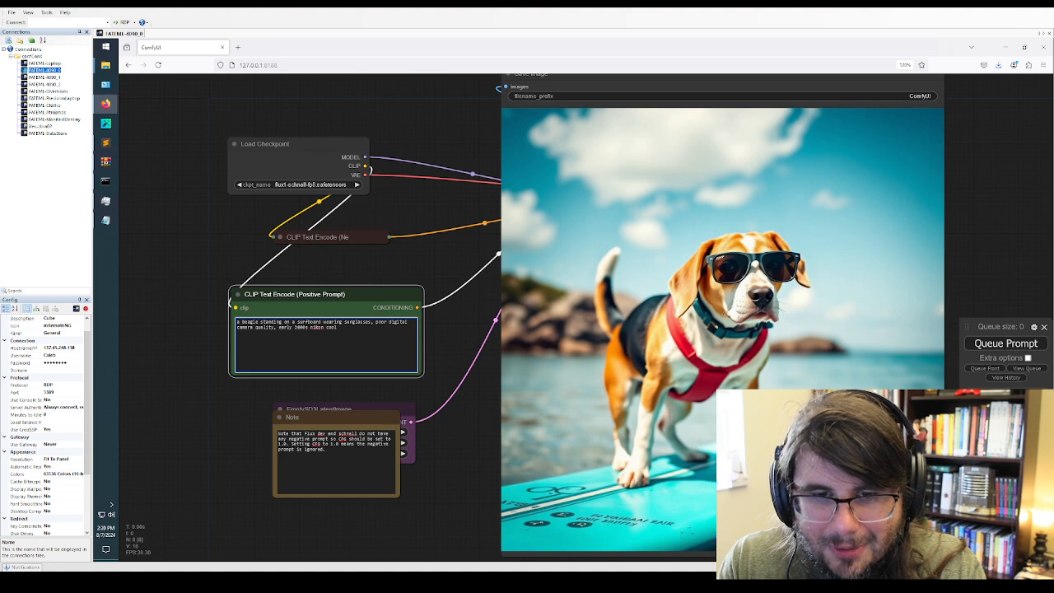
pyautogui.write('pix')
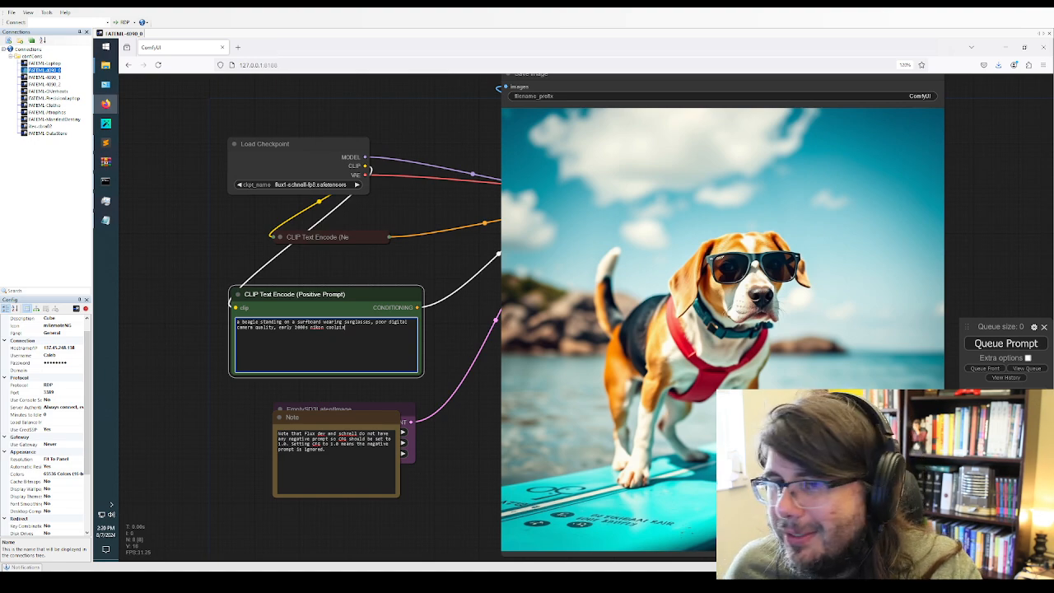
pyautogui.click(974, 341)
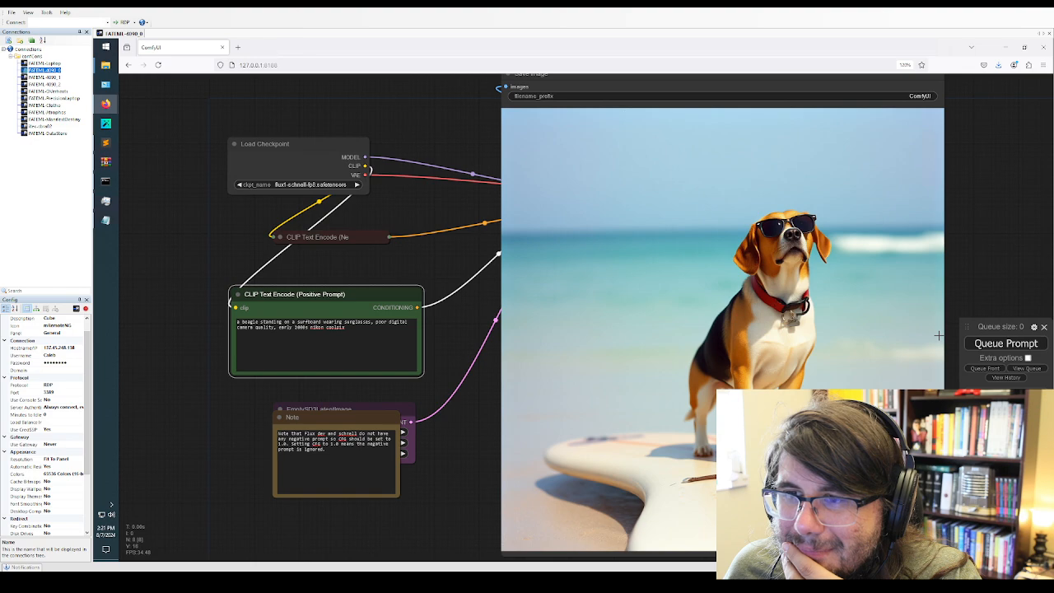
pyautogui.click(995, 343)
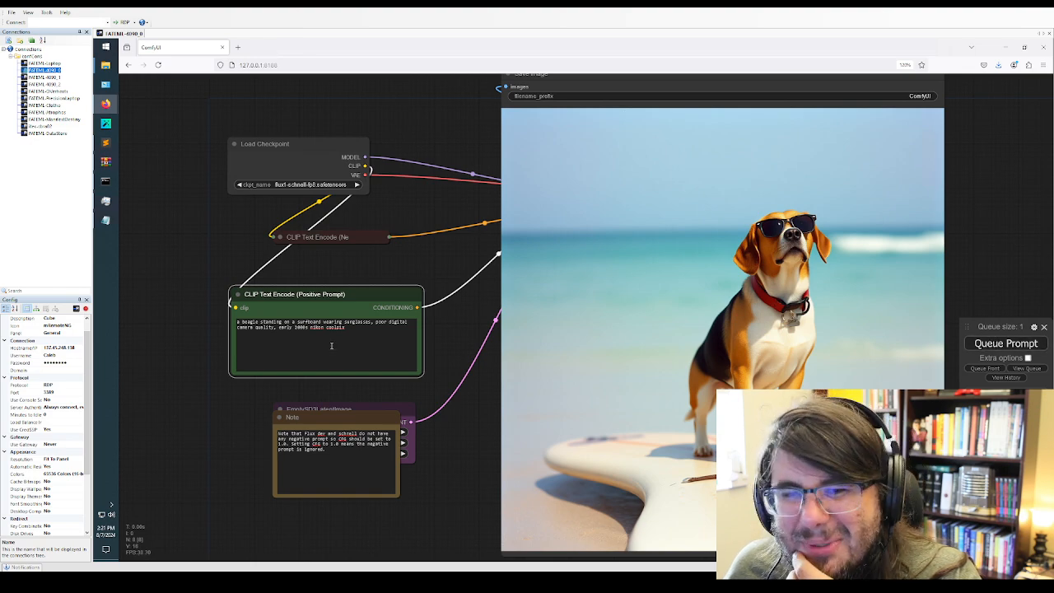
# Replace "poor digital camera quality" in the positive prompt with "webcam quality" and generate two images
pyautogui.click(280, 327)
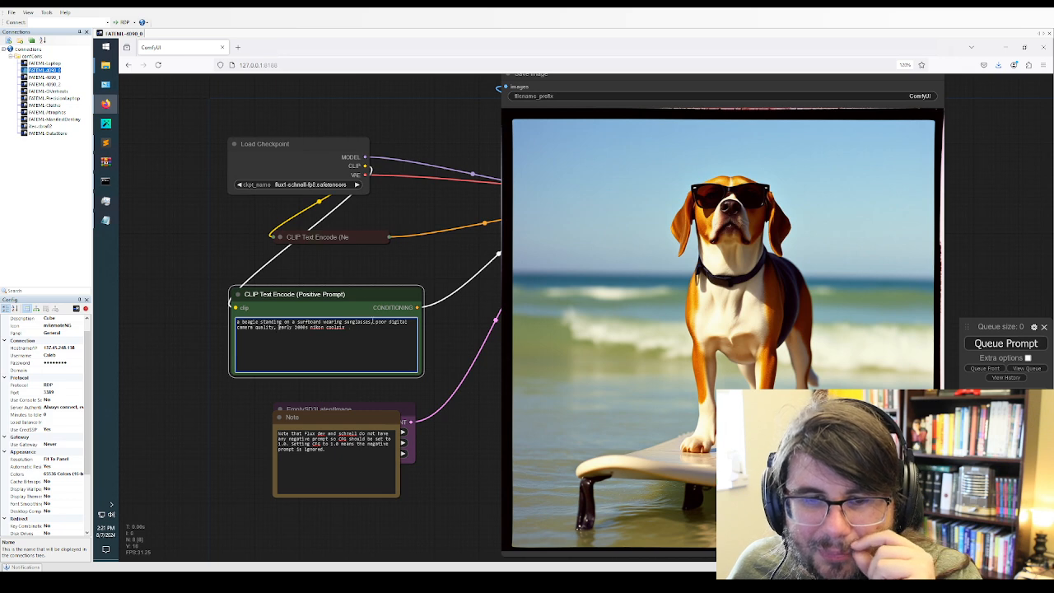
pyautogui.moveTo(376, 322); pyautogui.dragTo(274, 331)
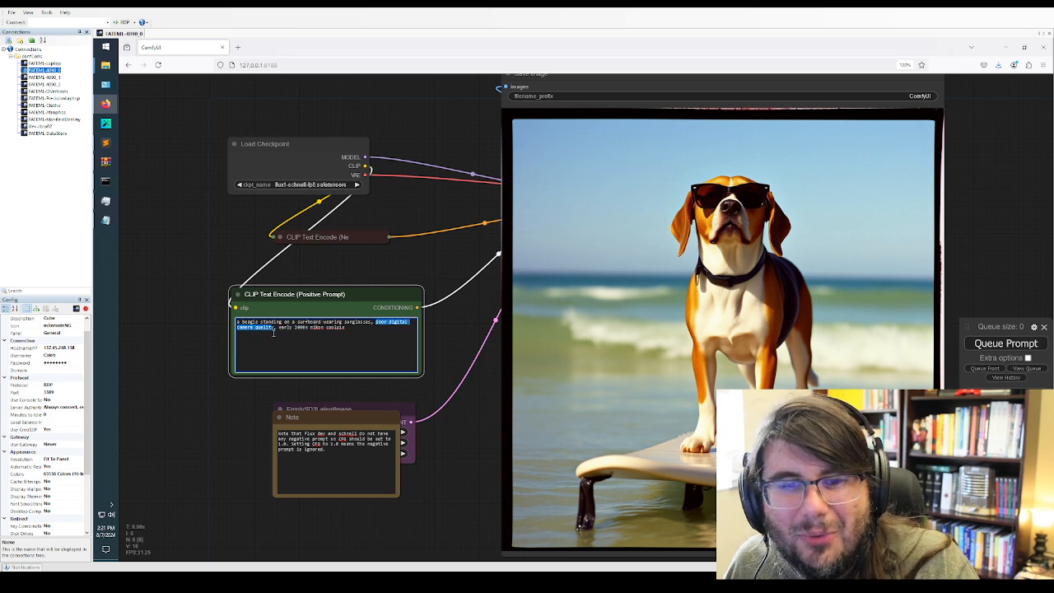
pyautogui.write('webcam')
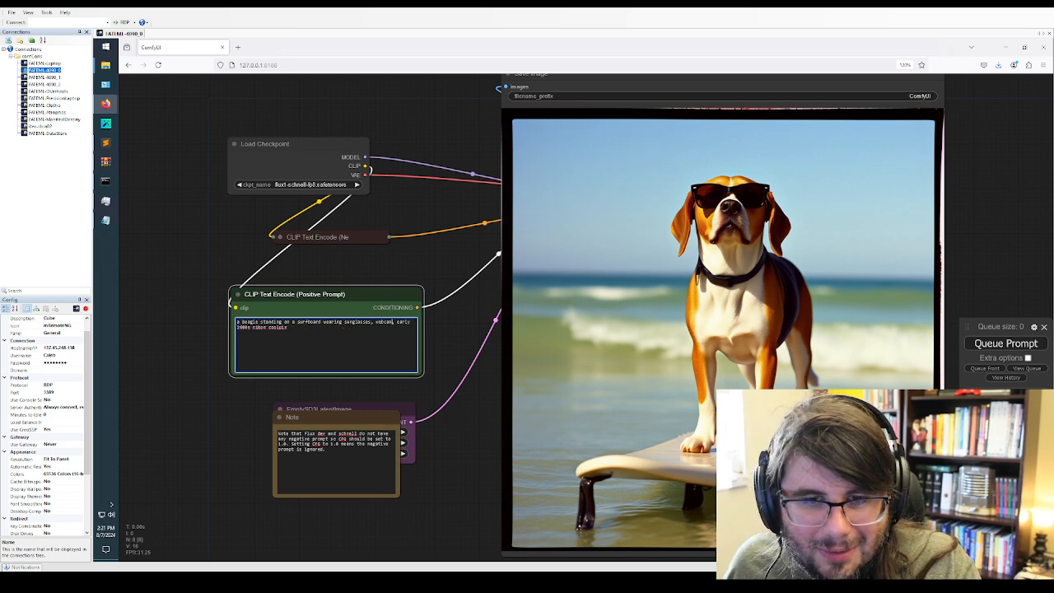
pyautogui.write(' q ')
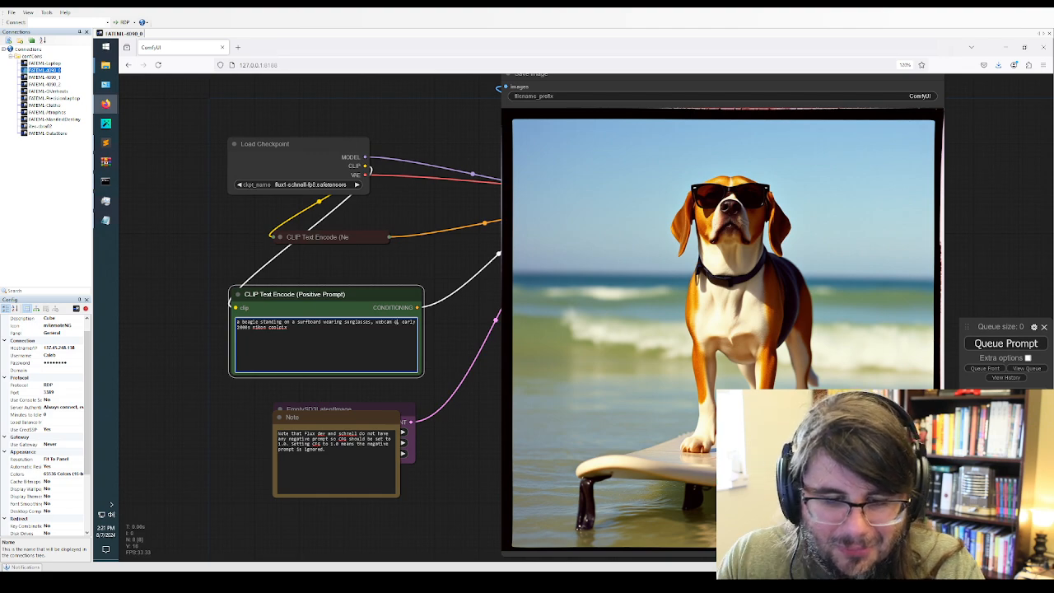
pyautogui.write('uality')
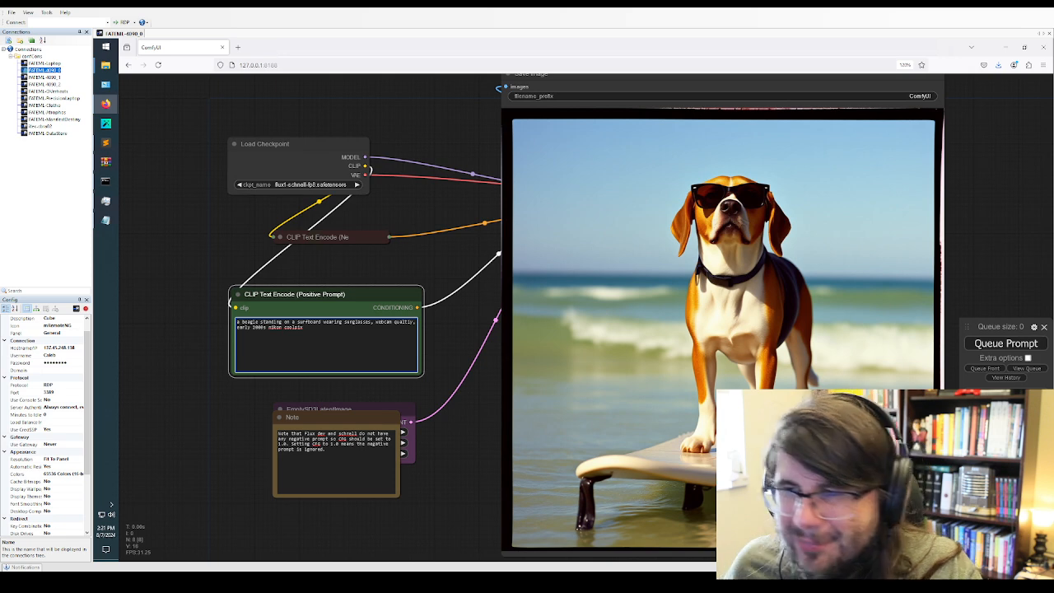
pyautogui.click(1018, 346)
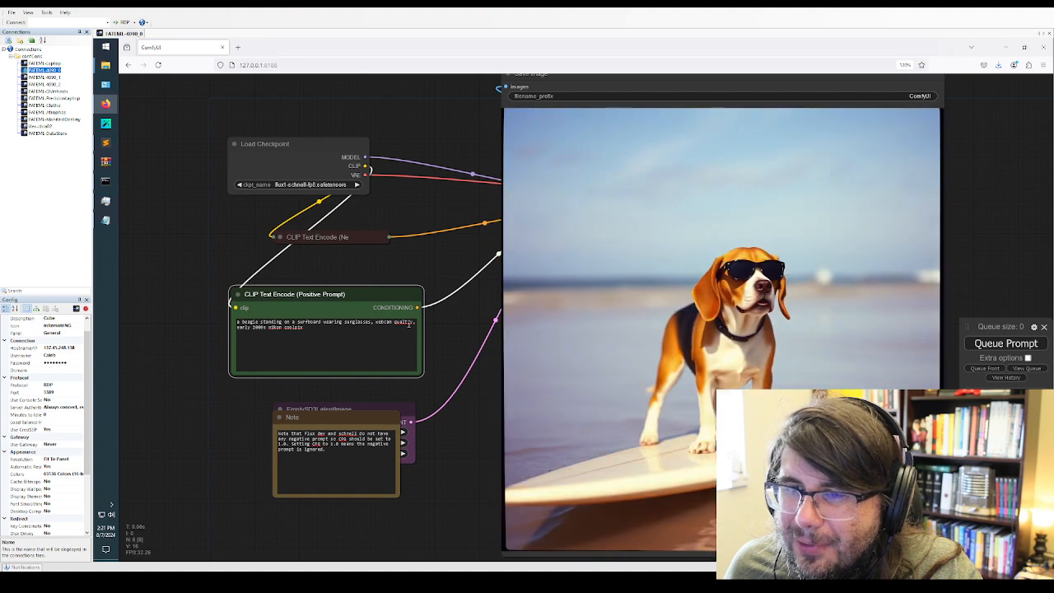
pyautogui.click(717, 321)
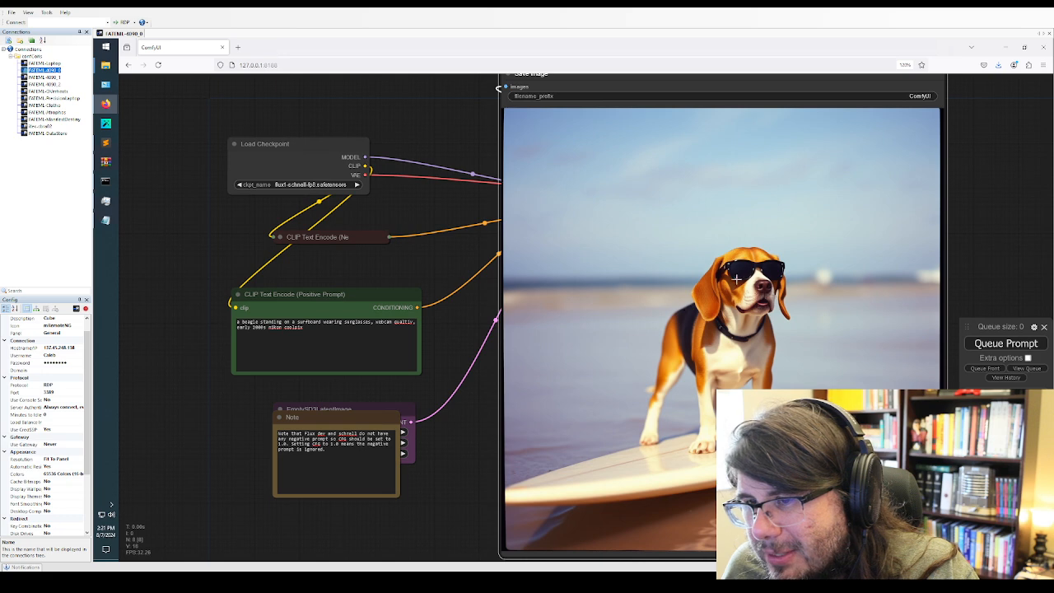
pyautogui.click(1005, 343)
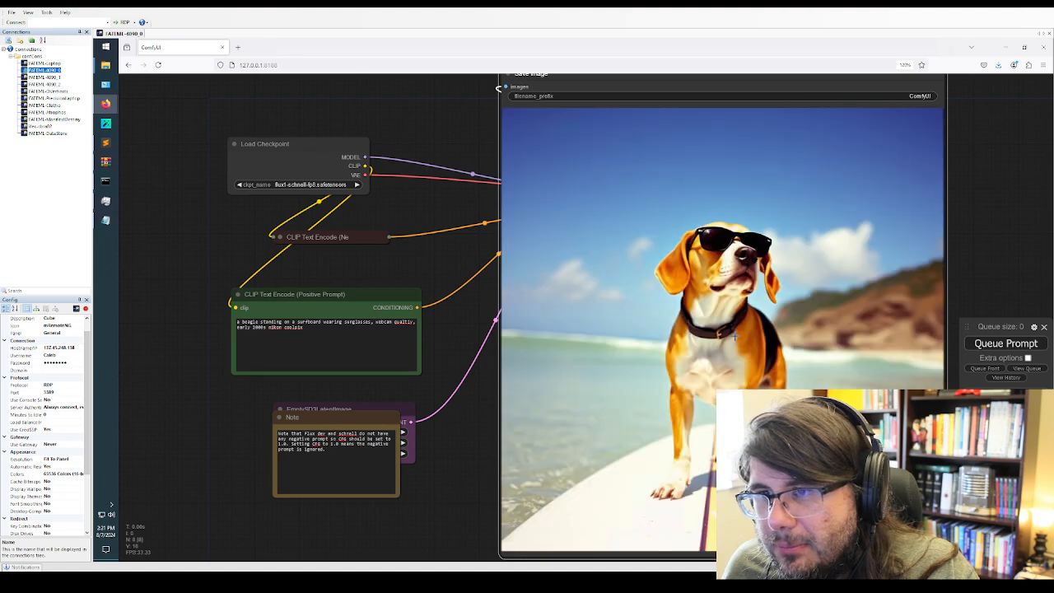
# Append ", oil on canvas impressionism" to the positive prompt and generate two images from it
pyautogui.click(365, 331)
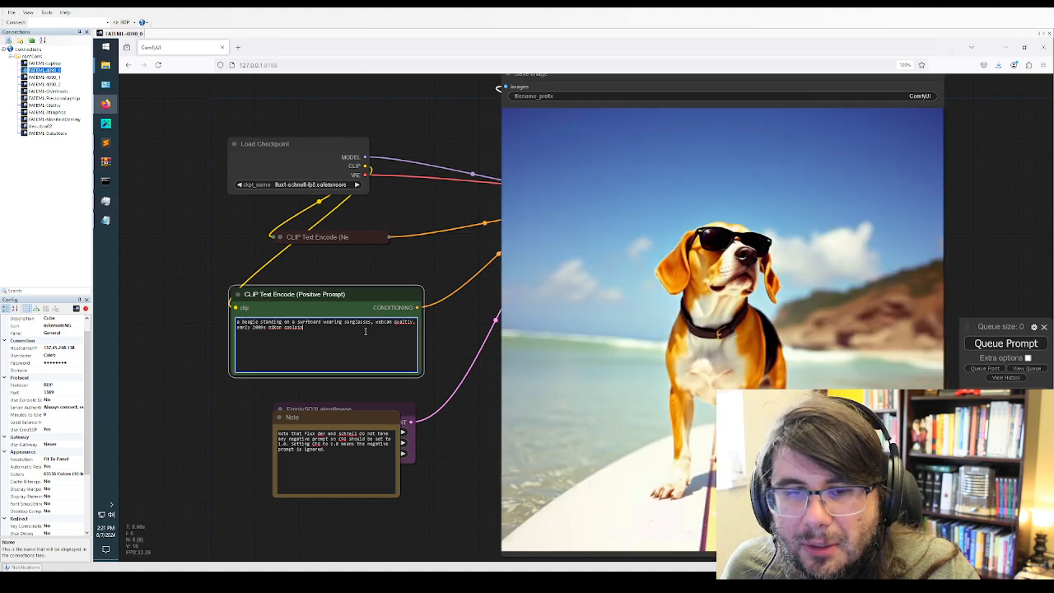
pyautogui.write(', ')
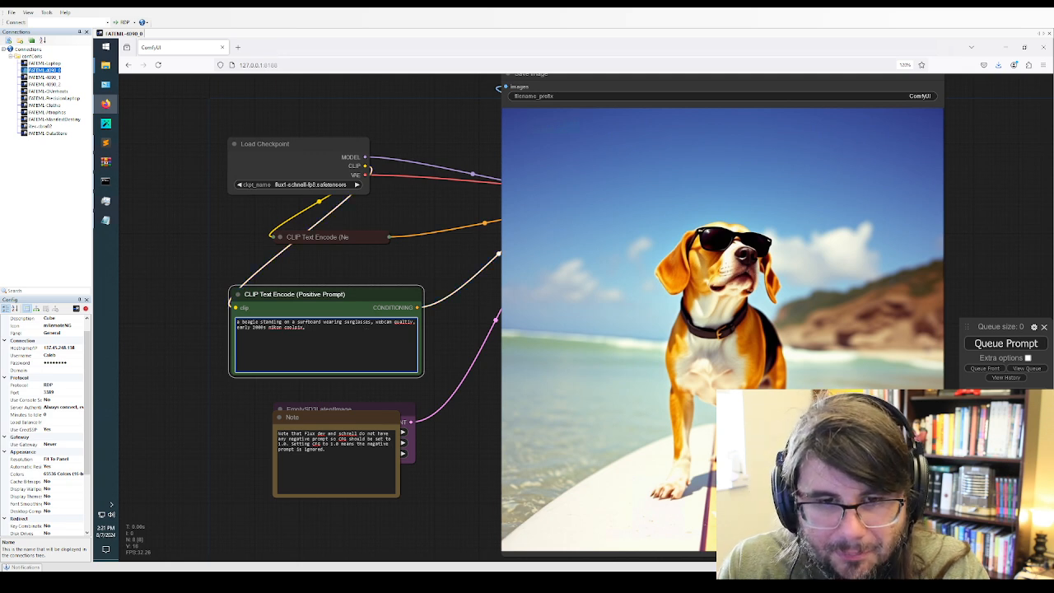
pyautogui.write('oil on canvas')
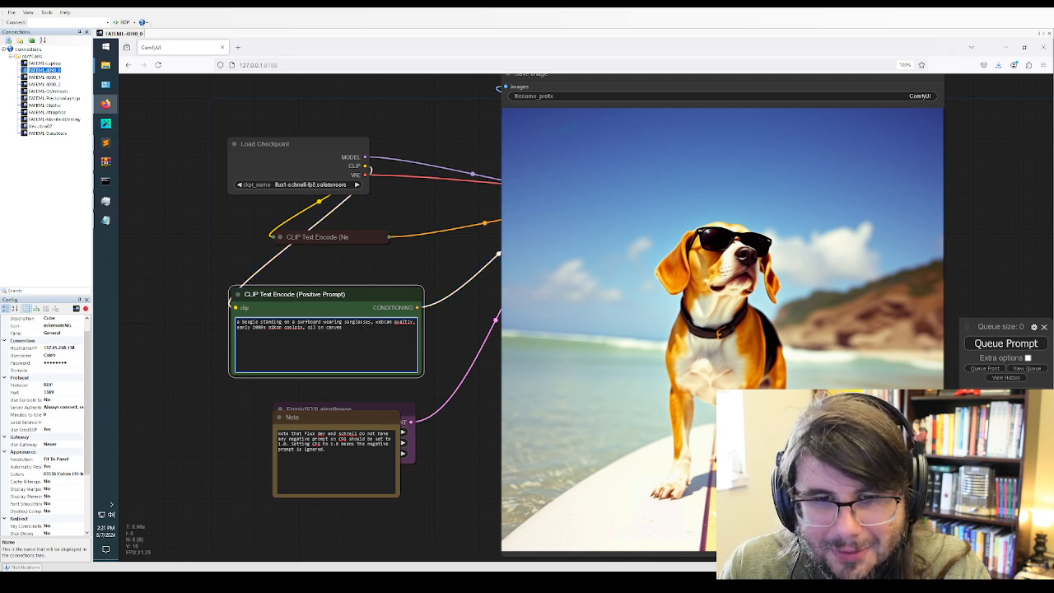
pyautogui.write(' impres')
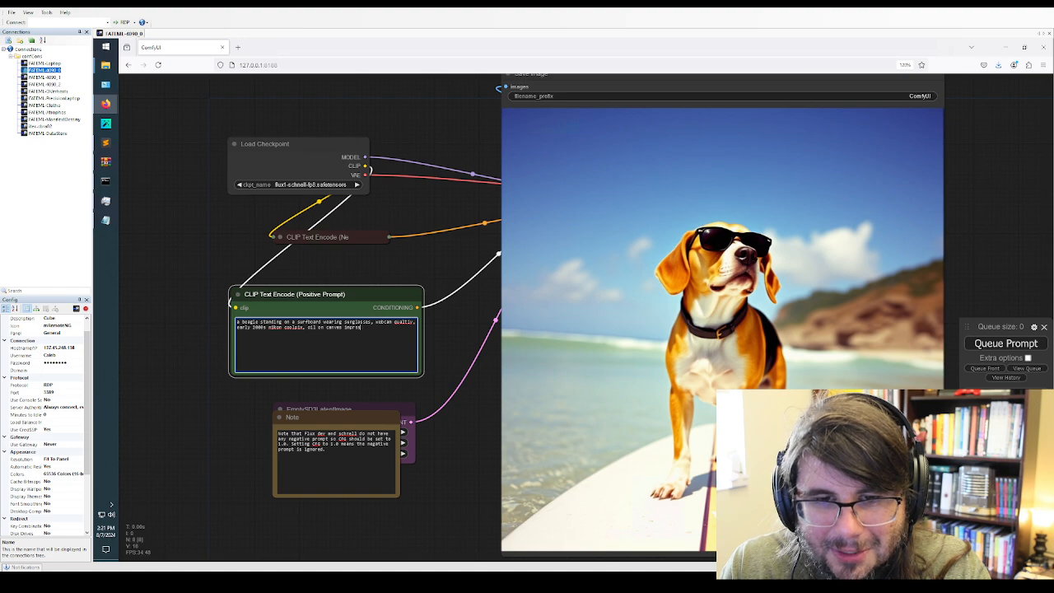
pyautogui.write('sionism')
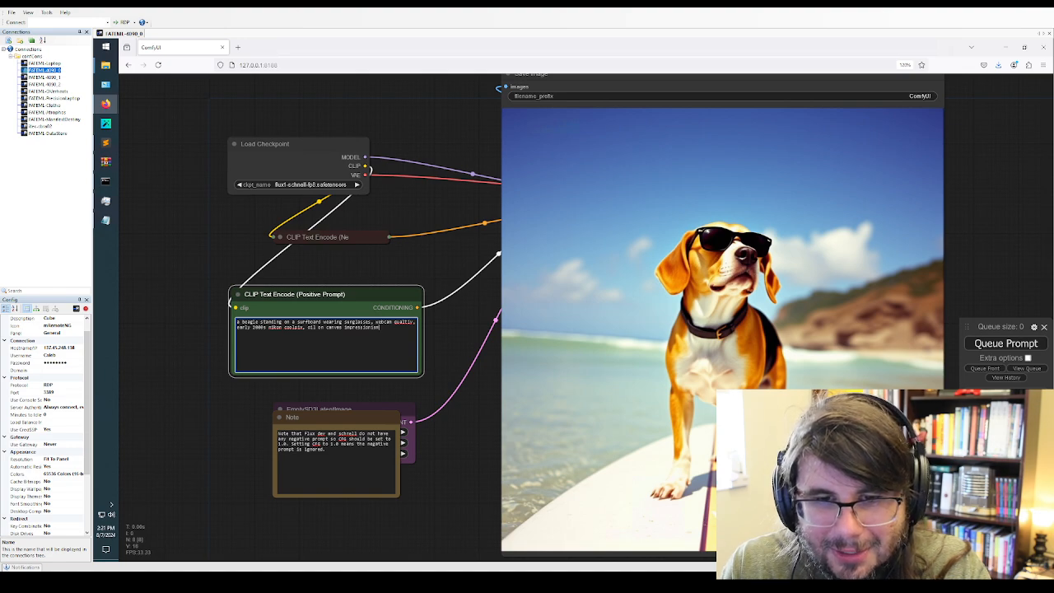
pyautogui.click(1018, 341)
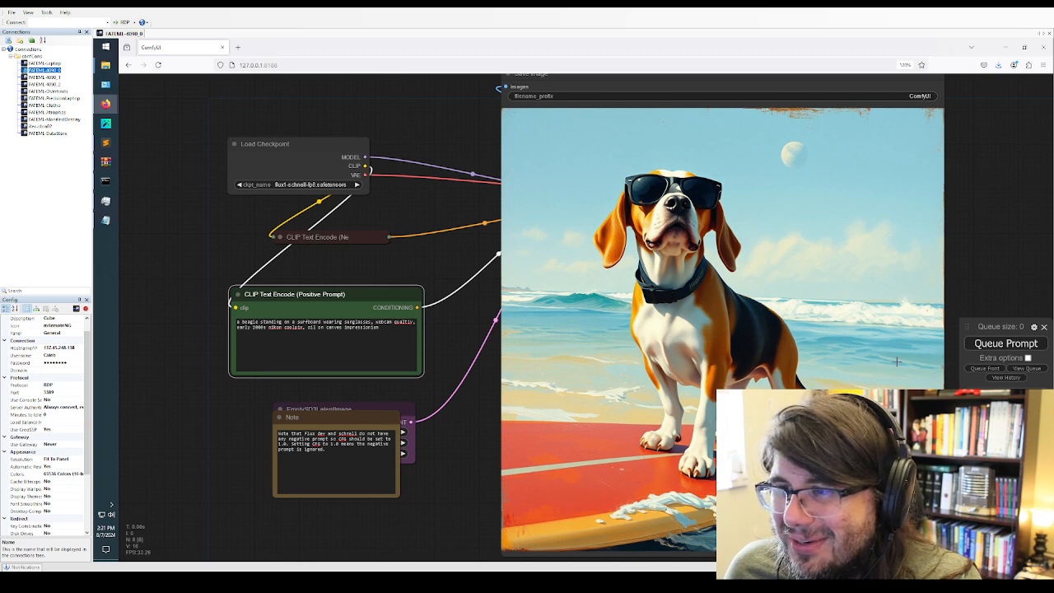
pyautogui.click(1026, 344)
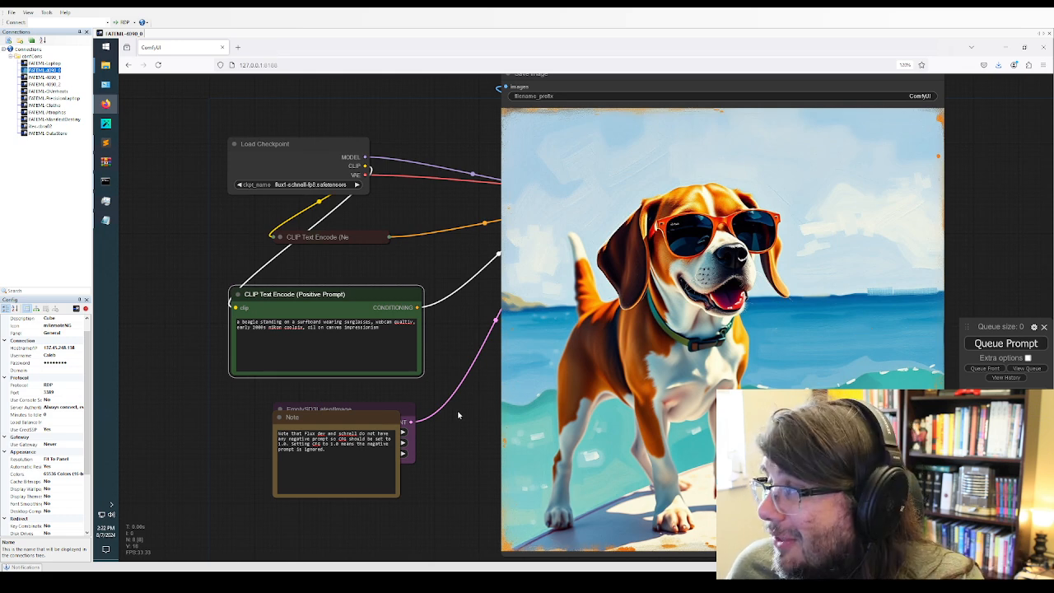
# Switch from the ComfyUI window to the maximized second Firefox window and look over the ComfyUI GitHub repository page
pyautogui.click(386, 355)
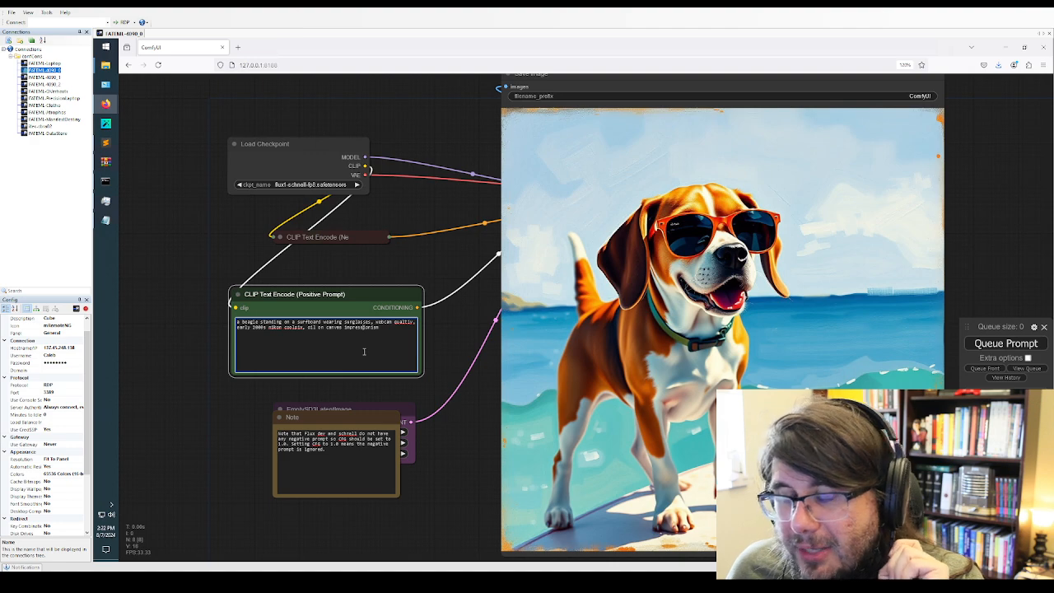
pyautogui.click(1001, 51)
pyautogui.moveTo(105, 105)
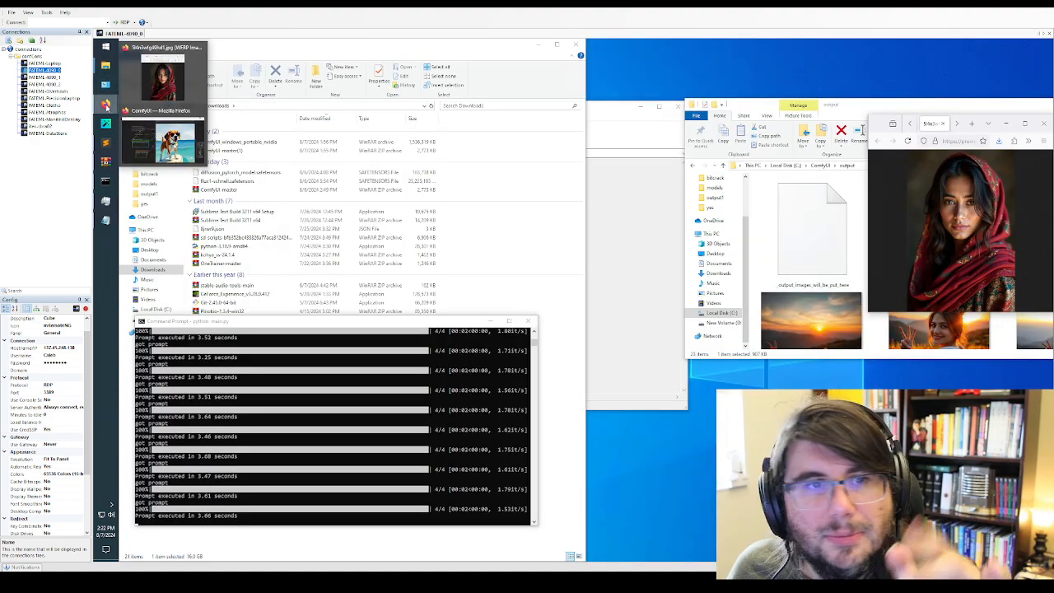
pyautogui.click(1024, 124)
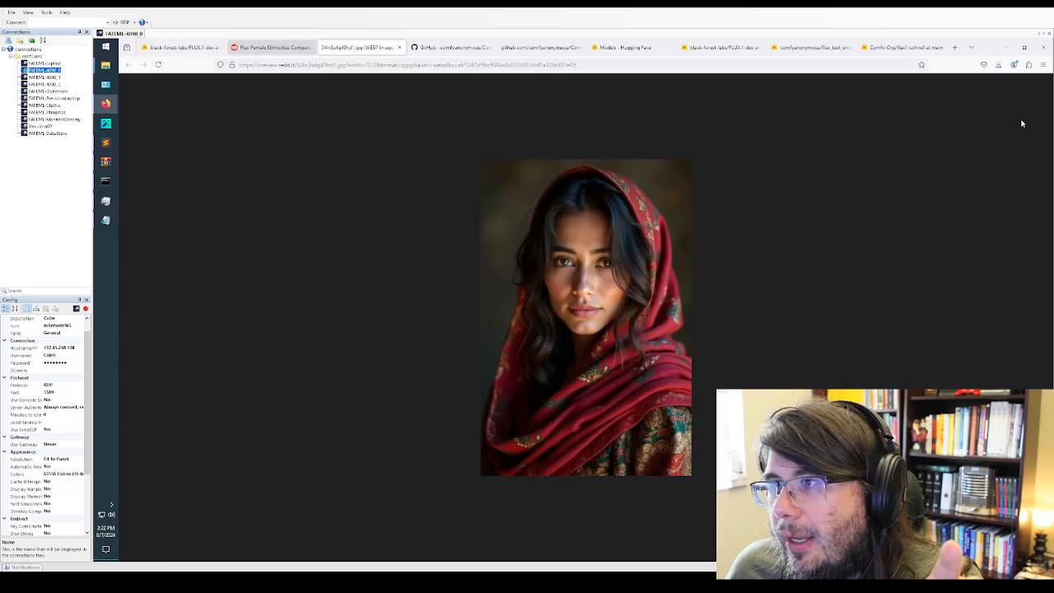
pyautogui.click(449, 47)
pyautogui.scroll(4, 325, 130)
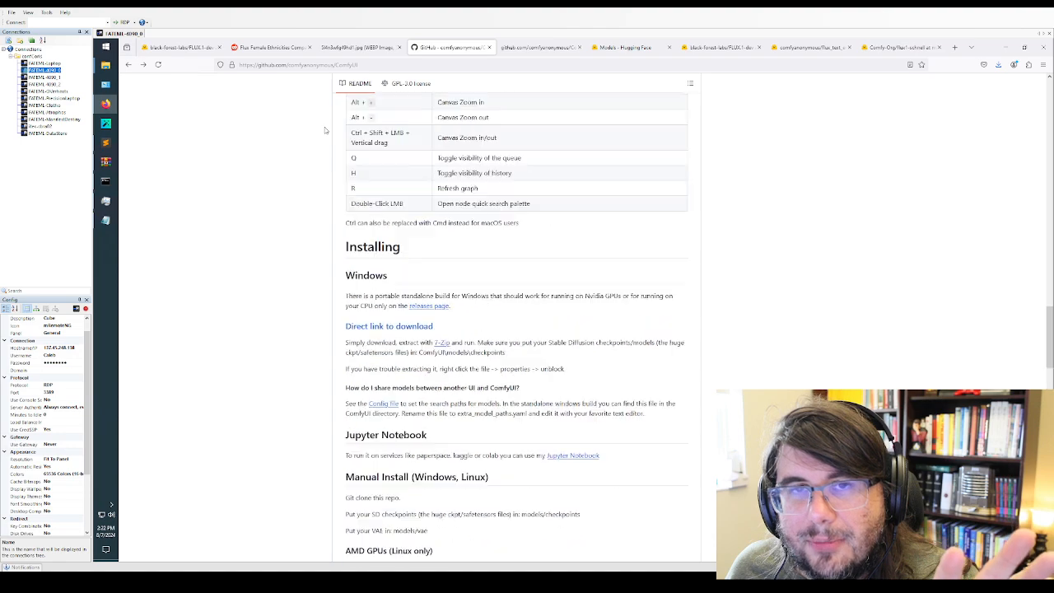
pyautogui.scroll(15, 326, 130)
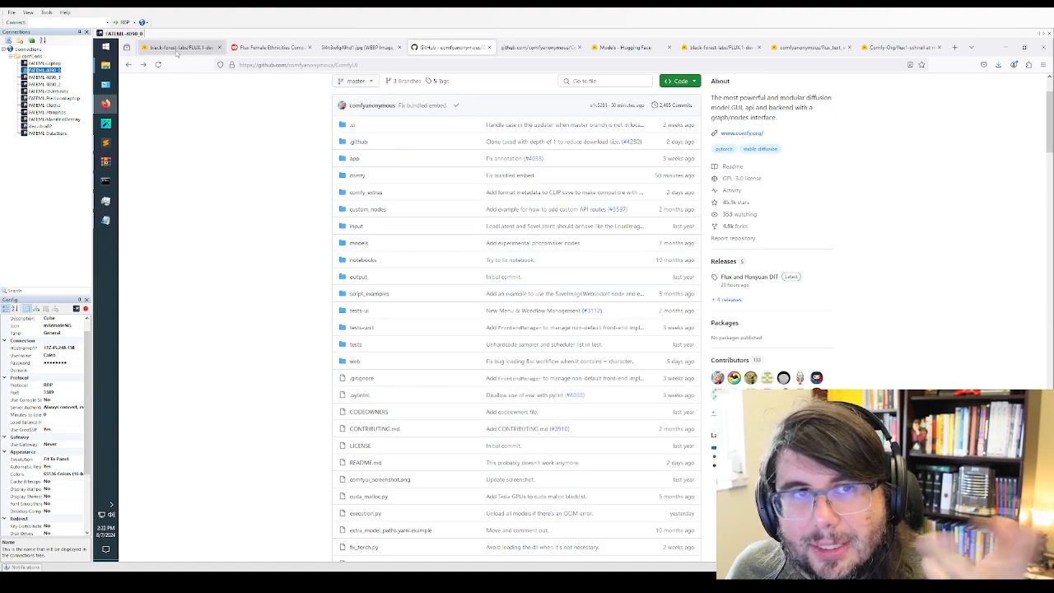
# Go from the FLUX.1-dev repository page to the Hugging Face home page and open its models listing
pyautogui.click(176, 49)
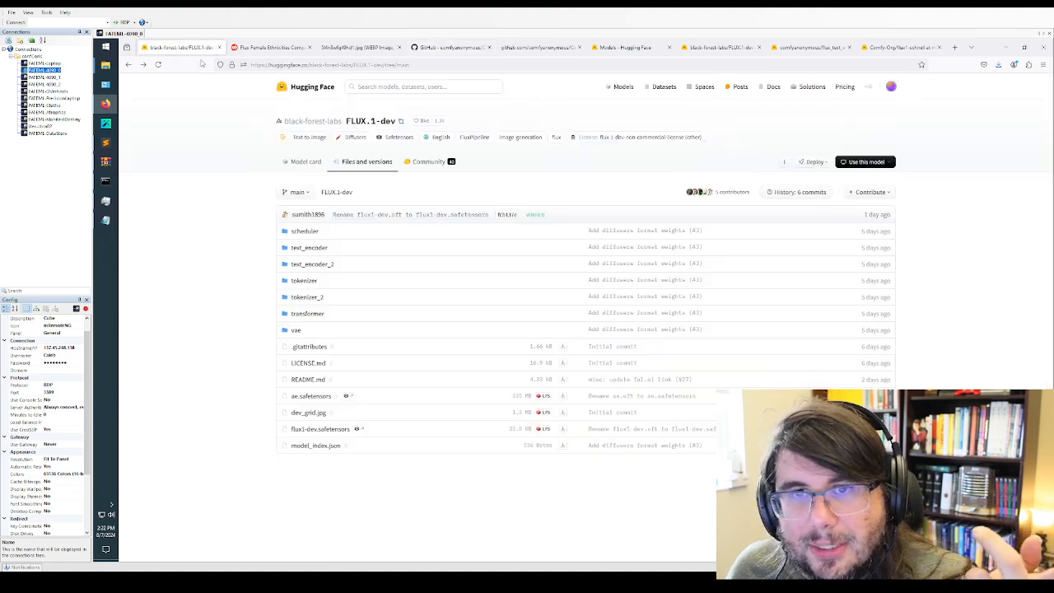
pyautogui.click(304, 90)
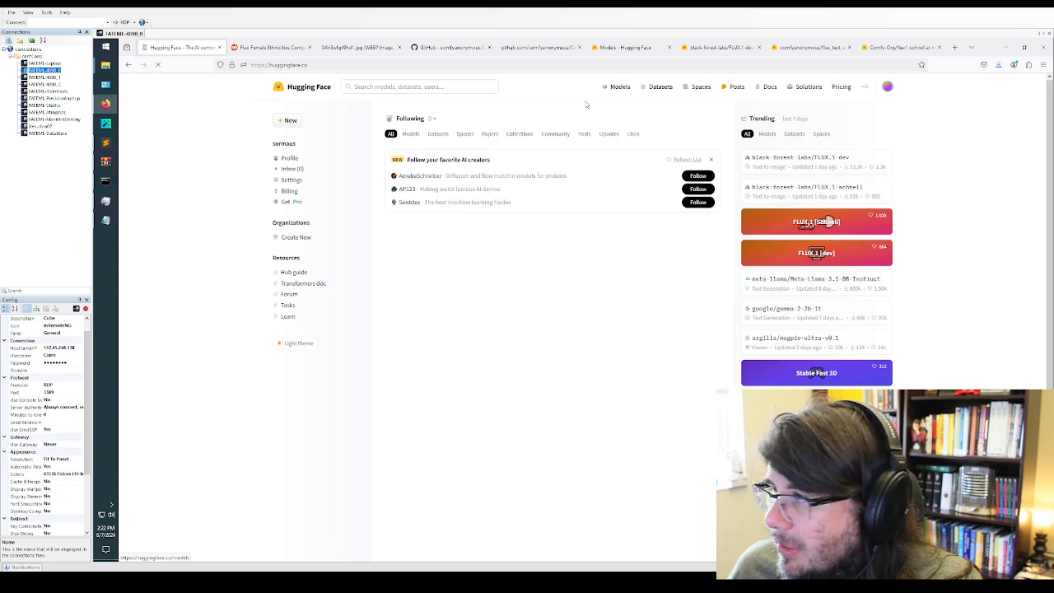
pyautogui.click(617, 87)
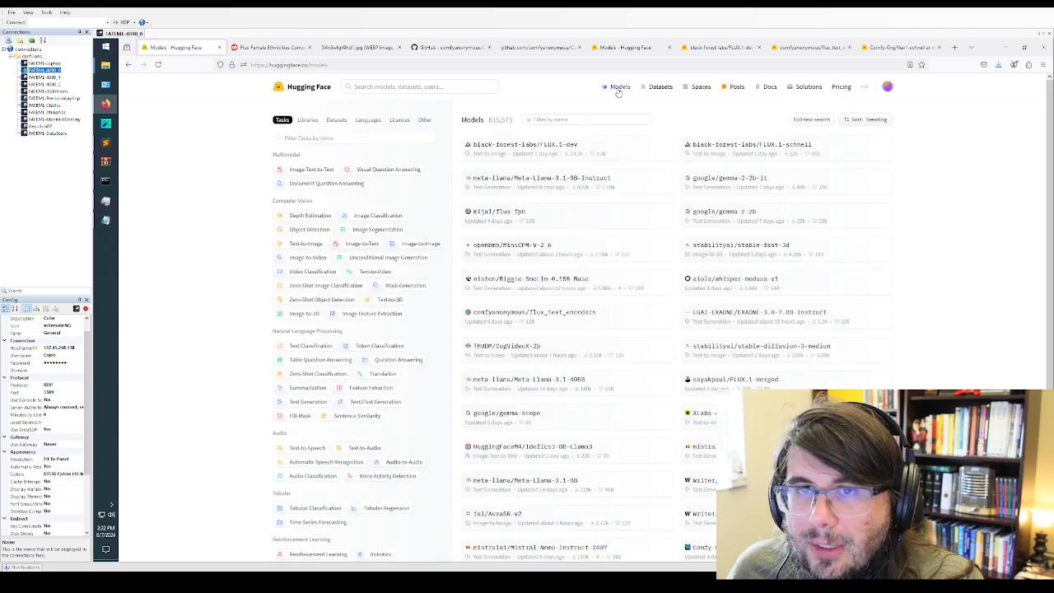
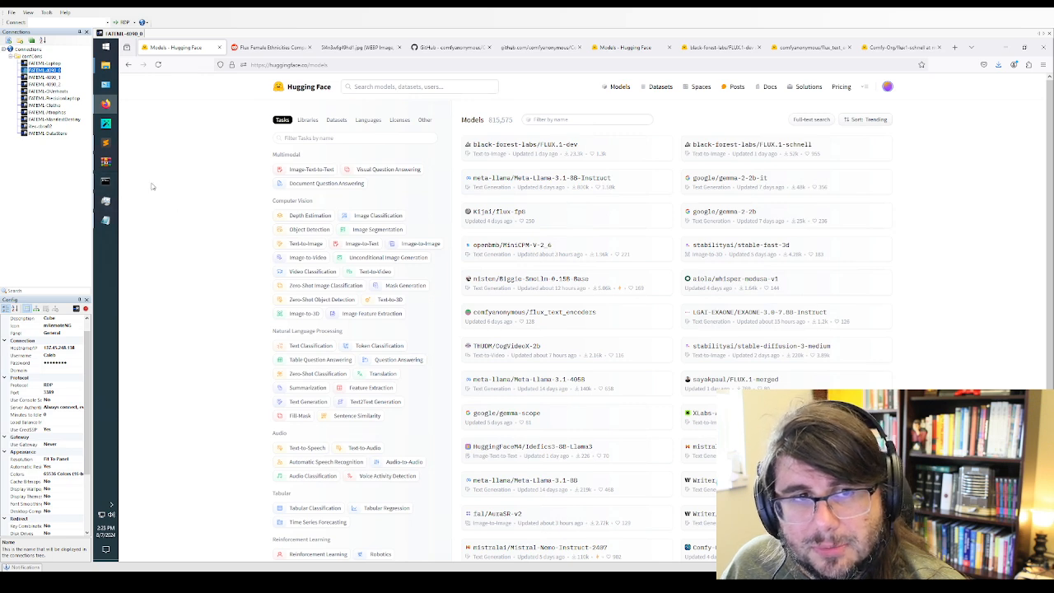
# Switch to the "Things we need" notes in Sublime Text and clear the text selection
pyautogui.moveTo(105, 142)
pyautogui.click(154, 145)
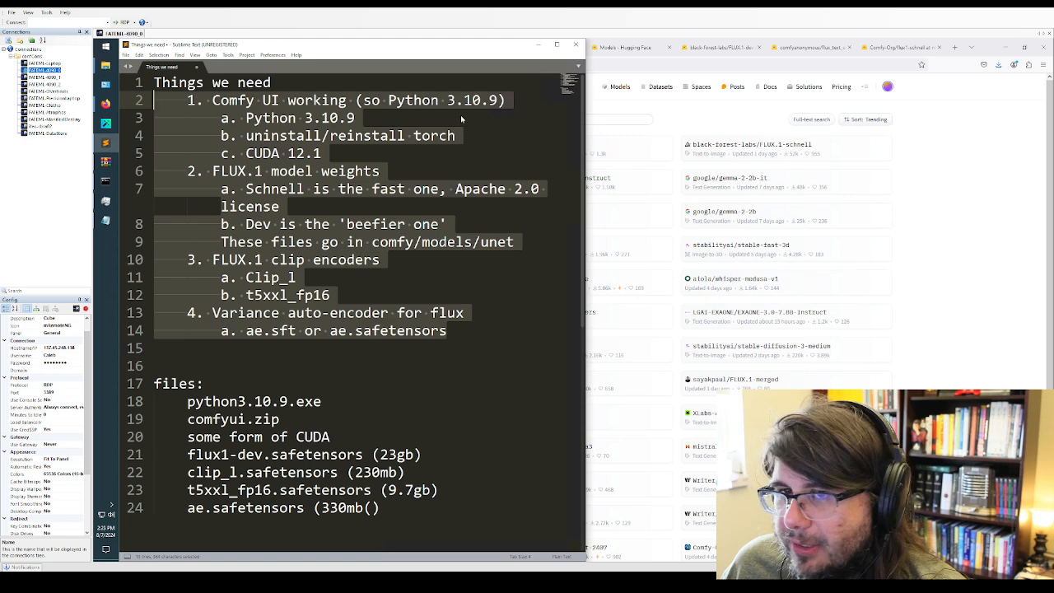
pyautogui.click(470, 338)
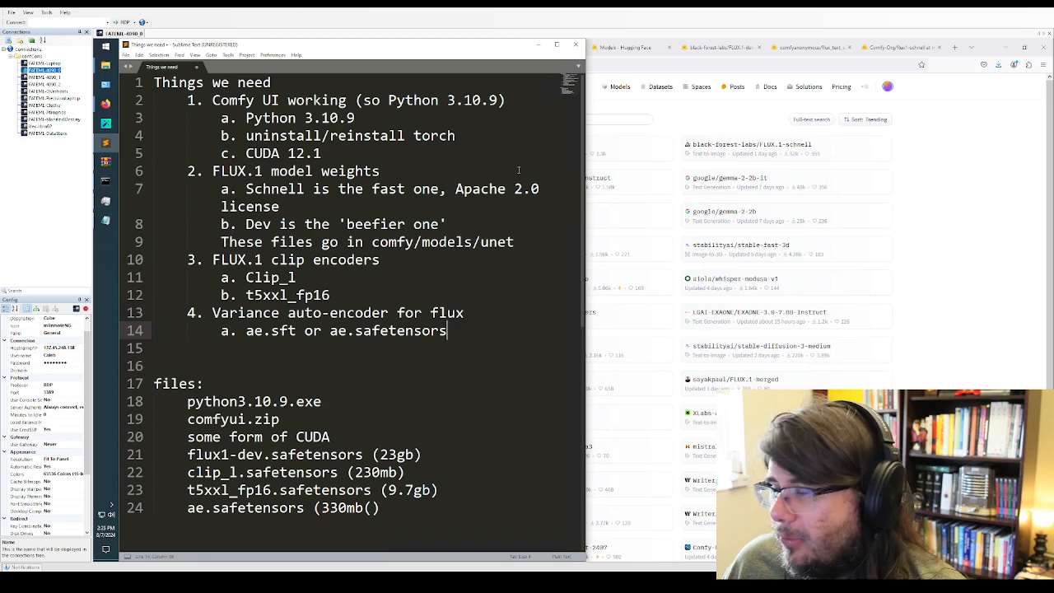
# Bring up the ComfyUI output folder in File Explorer, with the browser minimized, and fill the screen half beside the notes with it
pyautogui.moveTo(106, 68)
pyautogui.click(175, 81)
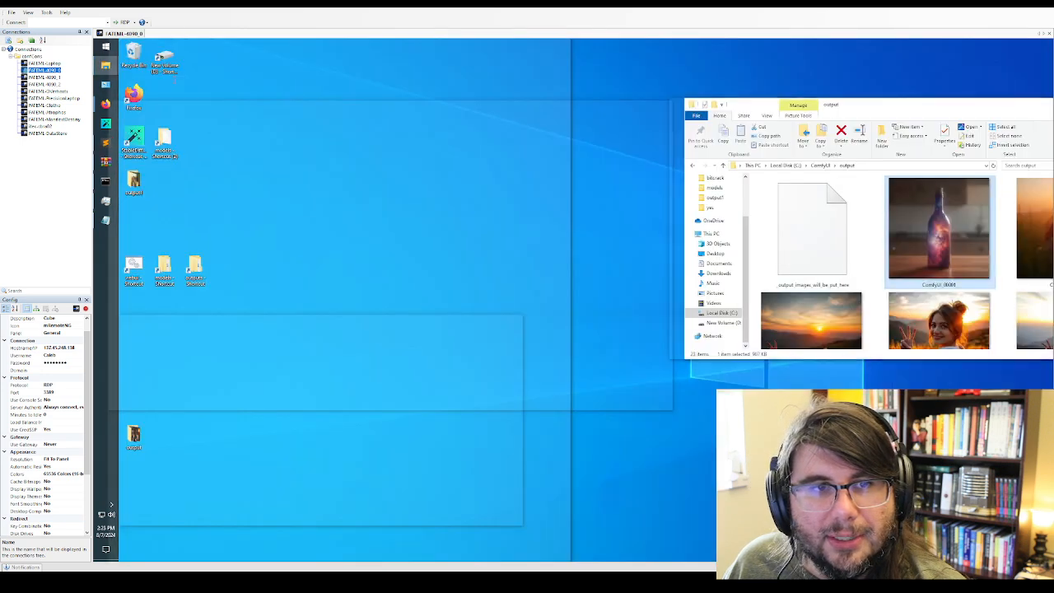
pyautogui.scroll(-2, 844, 233)
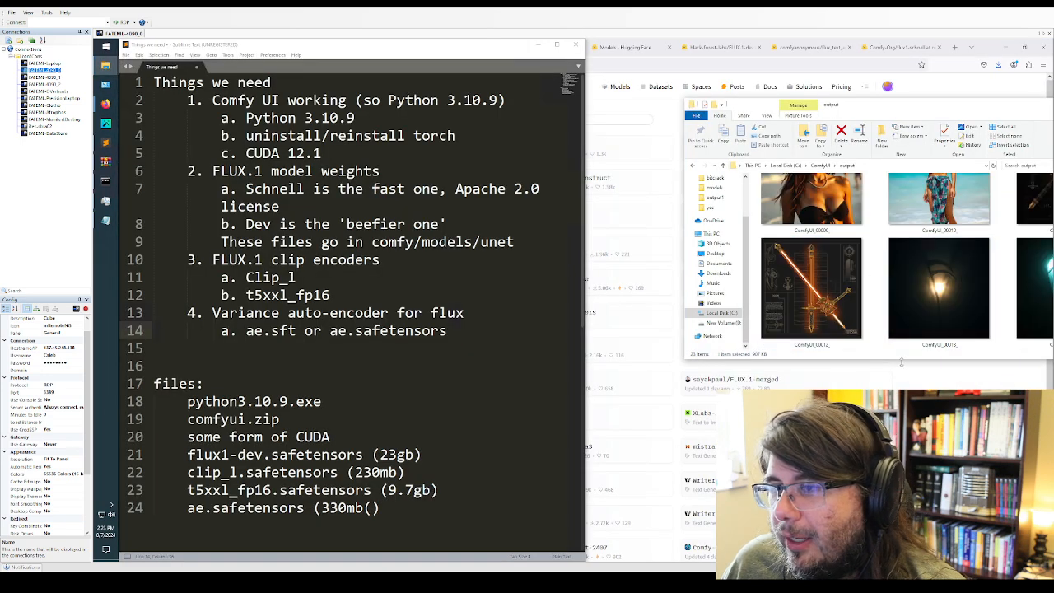
pyautogui.moveTo(902, 364); pyautogui.dragTo(905, 556)
pyautogui.click(1006, 48)
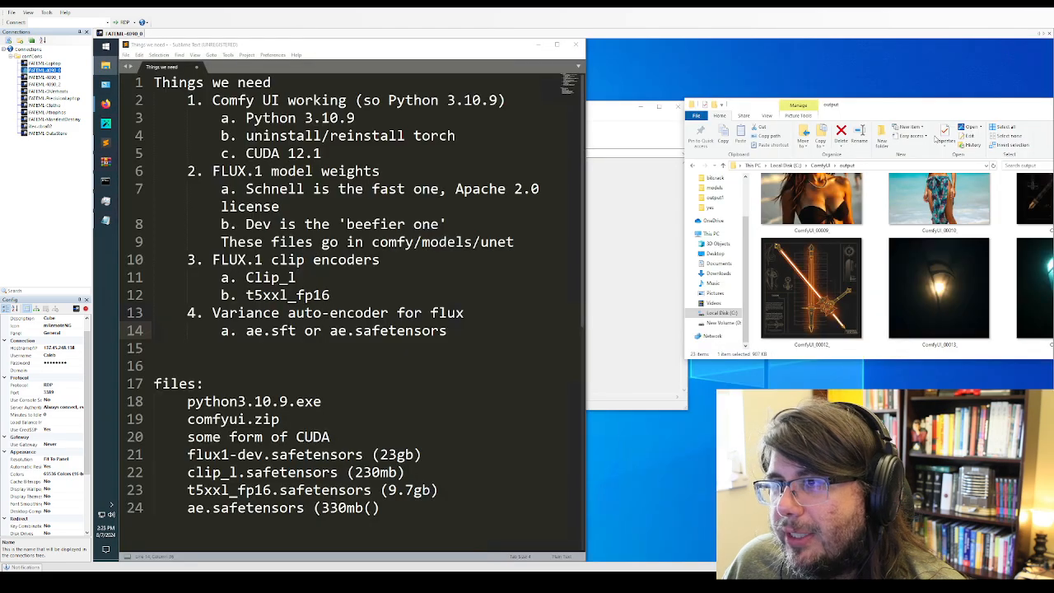
pyautogui.moveTo(939, 106); pyautogui.dragTo(1053, 123)
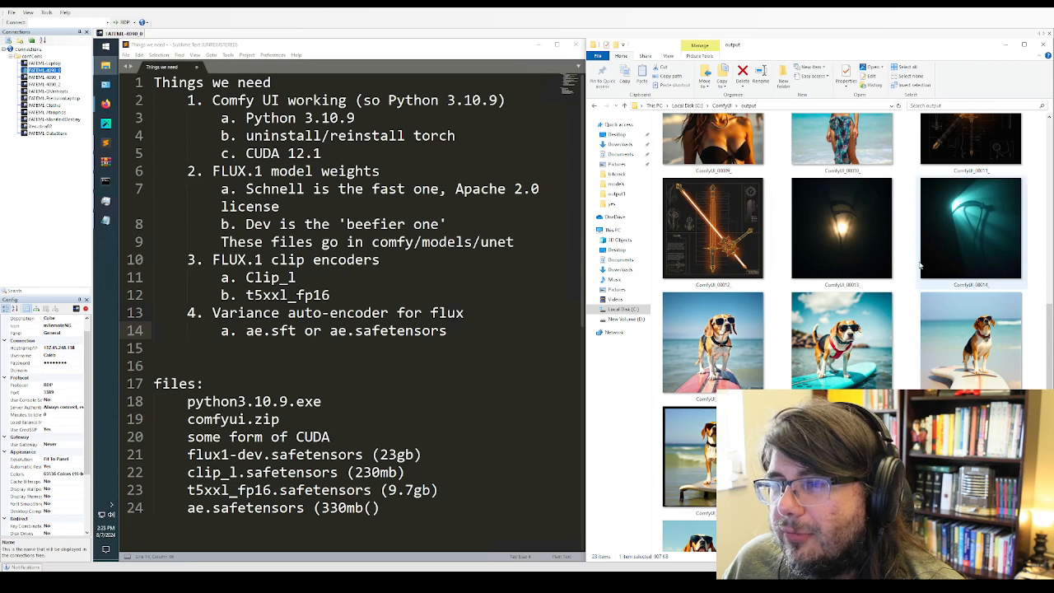
# Browse the generated images, open ComfyUI_00008_.png and dock the image viewer beside the notes
pyautogui.scroll(3, 918, 264)
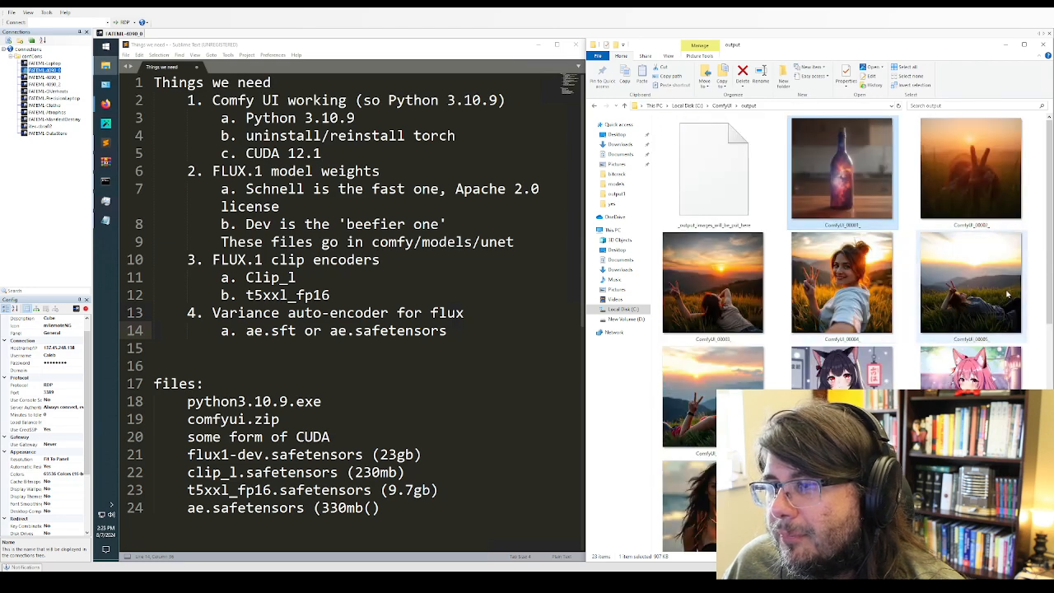
pyautogui.scroll(-2, 1000, 296)
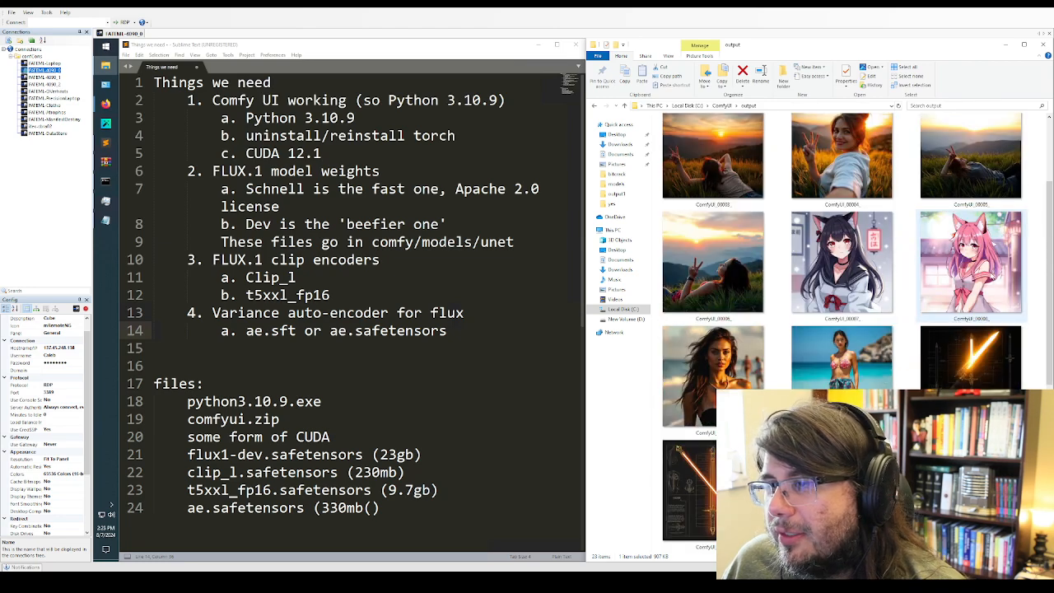
pyautogui.doubleClick(992, 277)
pyautogui.moveTo(730, 47); pyautogui.dragTo(1052, 166)
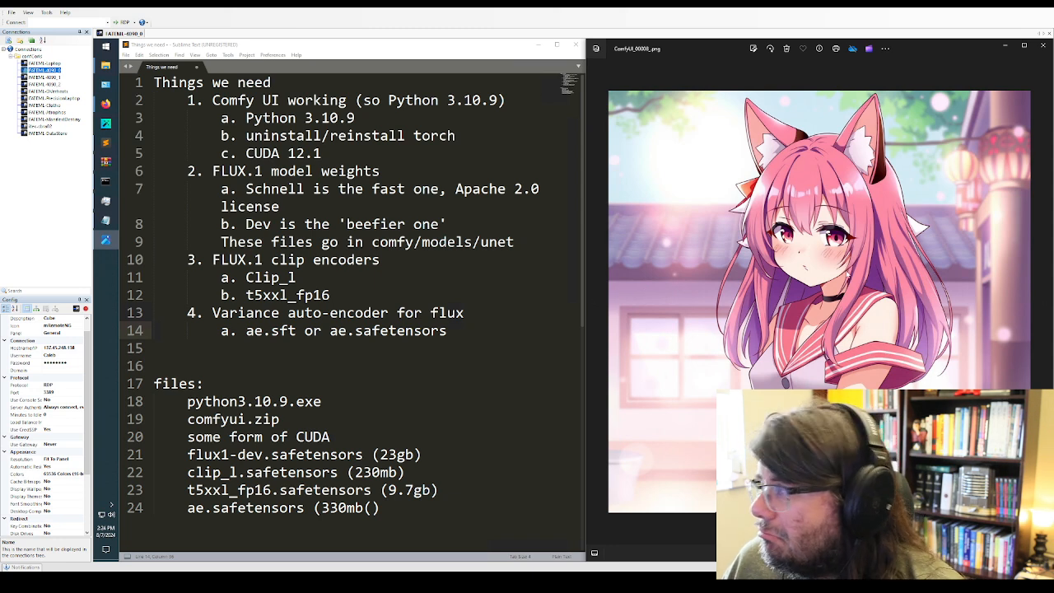
# Review the ComfyUI requirements in the notes, highlighting the Python 3.10.9, torch reinstall and CUDA 12.1 entries
pyautogui.click(397, 241)
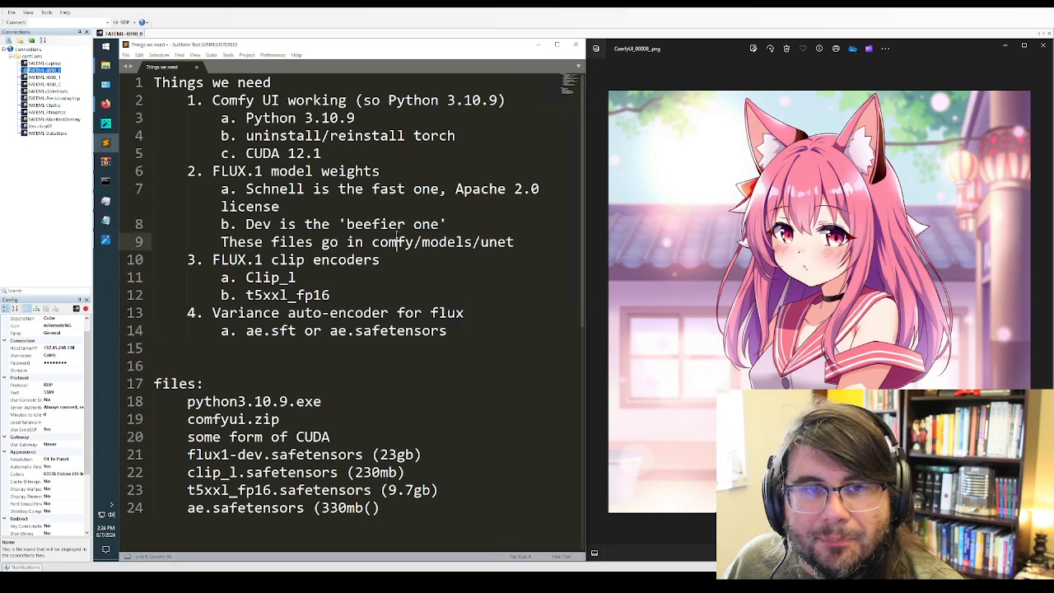
pyautogui.click(211, 105)
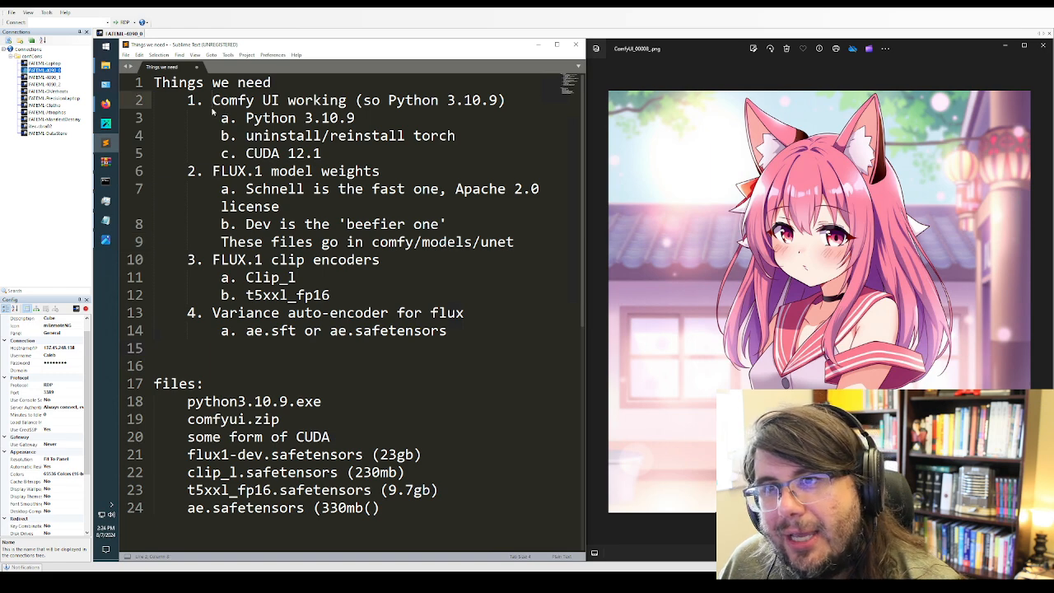
pyautogui.moveTo(212, 106); pyautogui.dragTo(401, 118)
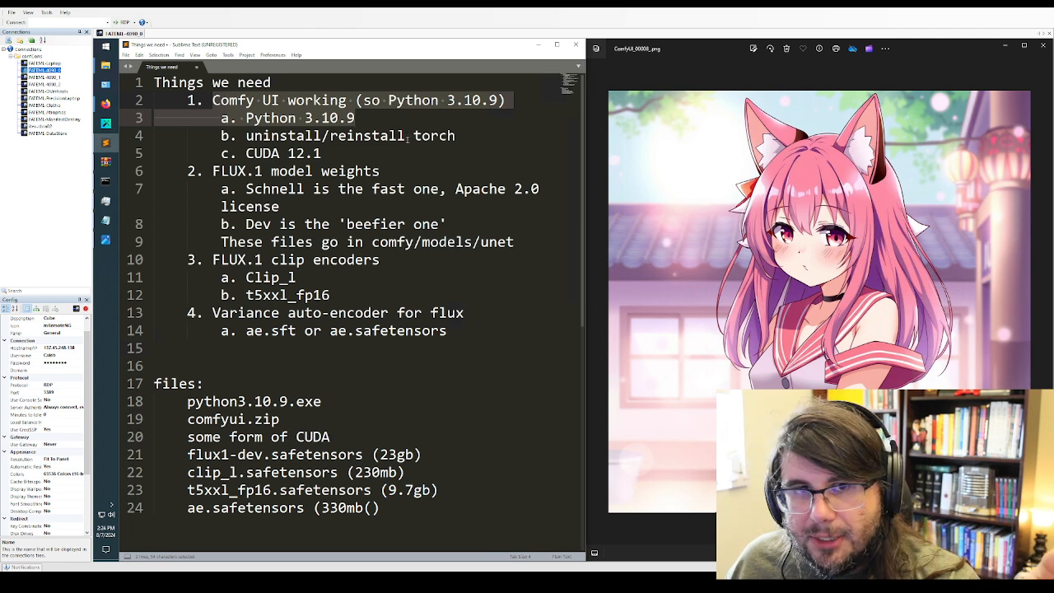
pyautogui.click(308, 136)
pyautogui.moveTo(245, 136); pyautogui.dragTo(460, 138)
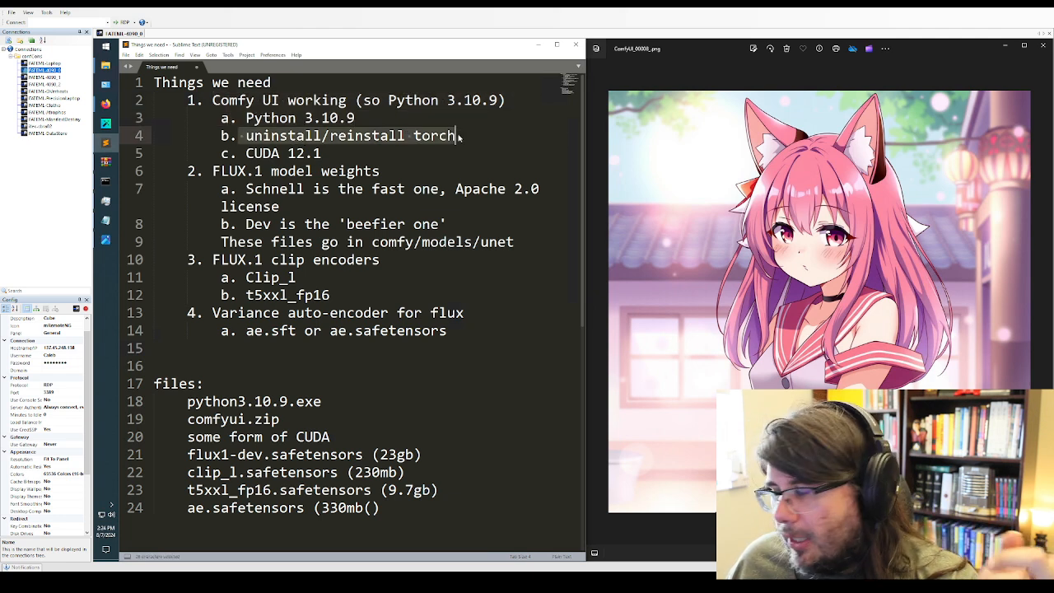
pyautogui.moveTo(245, 153); pyautogui.dragTo(408, 155)
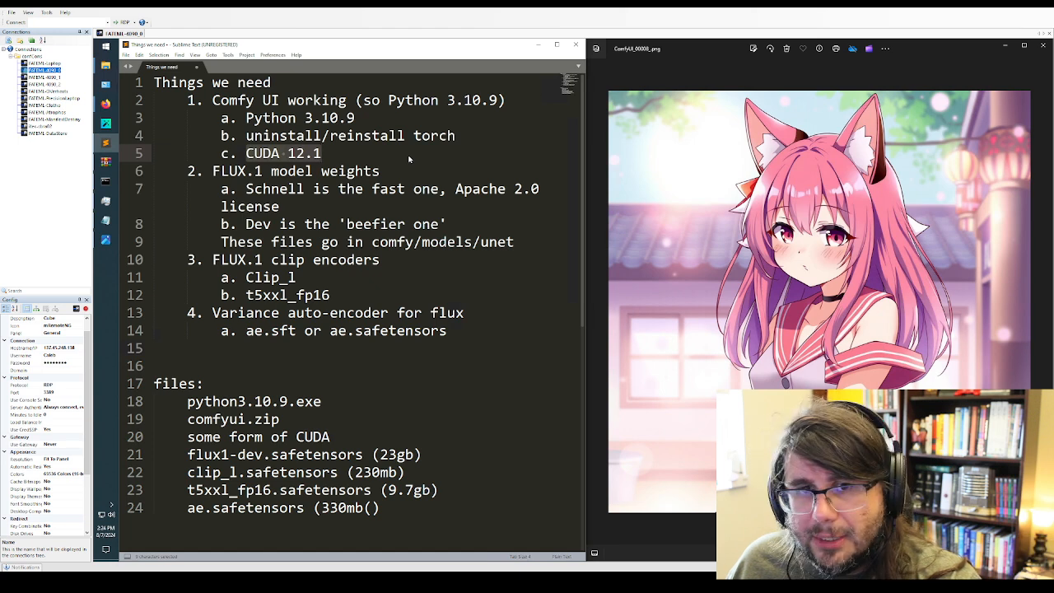
pyautogui.click(409, 158)
# Examine the FLUX.1 model weights section of the notes, covering Schnell, Dev and the comfy/models/unet folder
pyautogui.moveTo(212, 171); pyautogui.dragTo(403, 185)
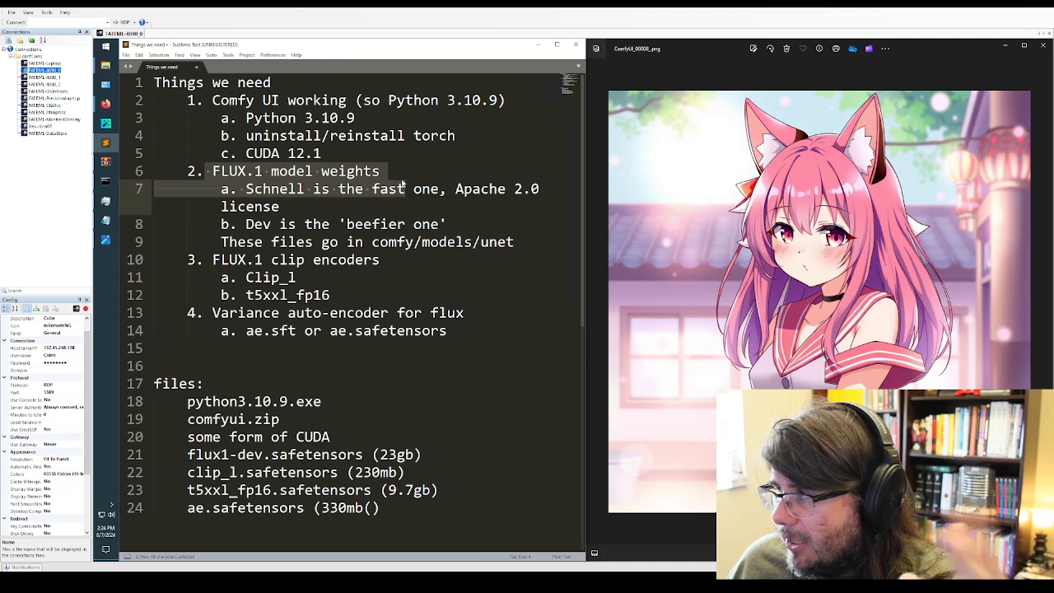
pyautogui.click(418, 199)
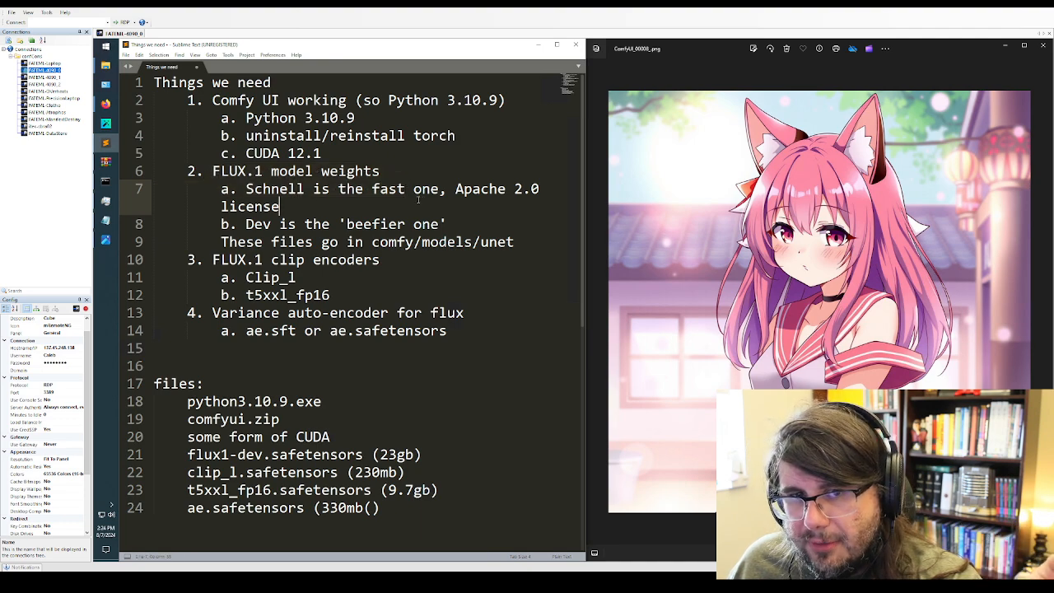
pyautogui.click(245, 224)
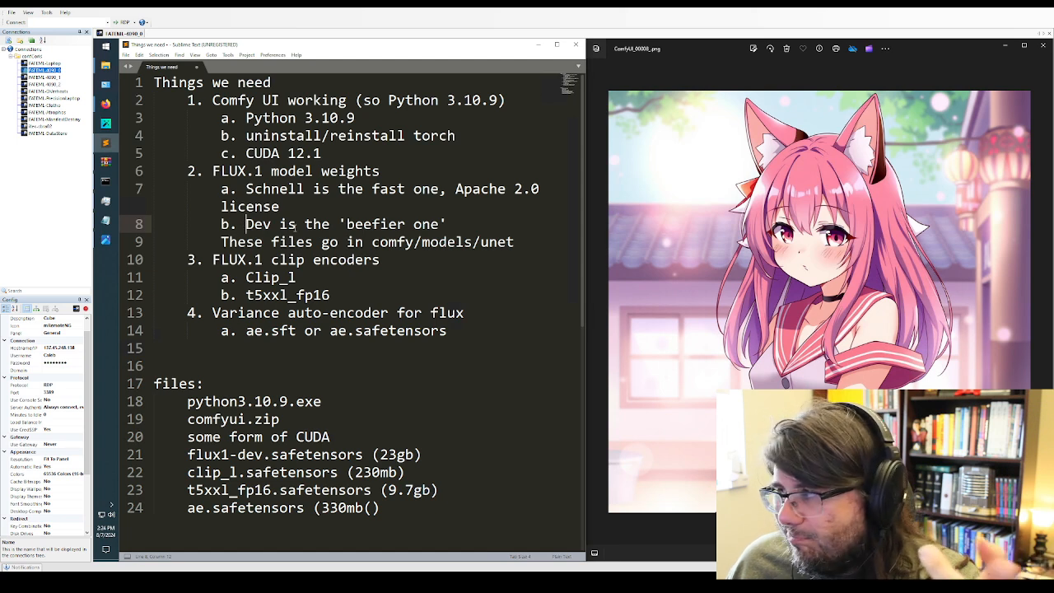
pyautogui.click(330, 240)
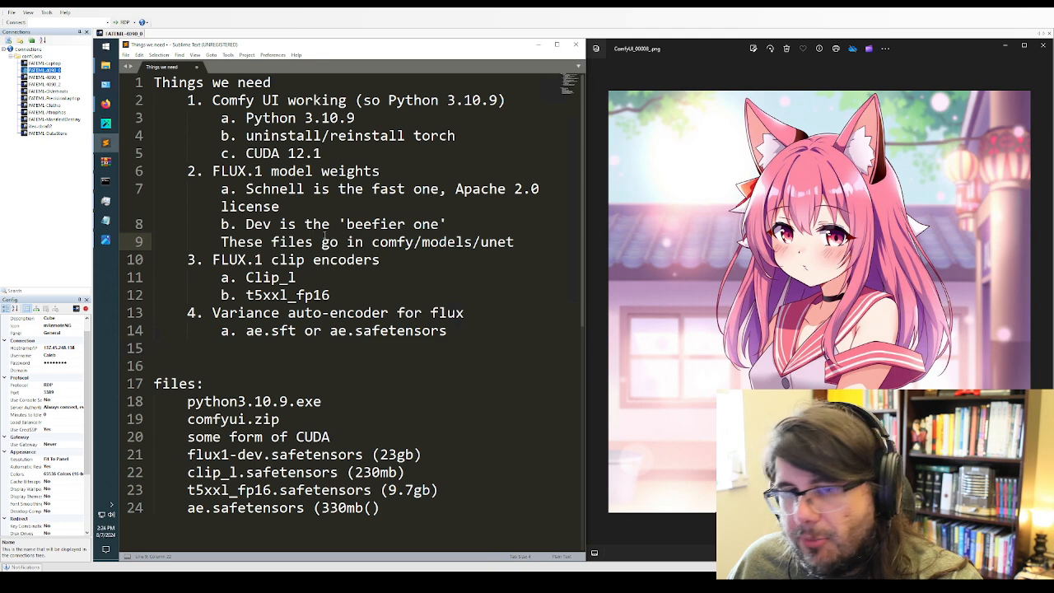
# Review the clip encoder and variance auto-encoder entries, and highlight the list of required files in the notes
pyautogui.moveTo(212, 260); pyautogui.dragTo(297, 277)
pyautogui.moveTo(374, 298); pyautogui.dragTo(373, 298)
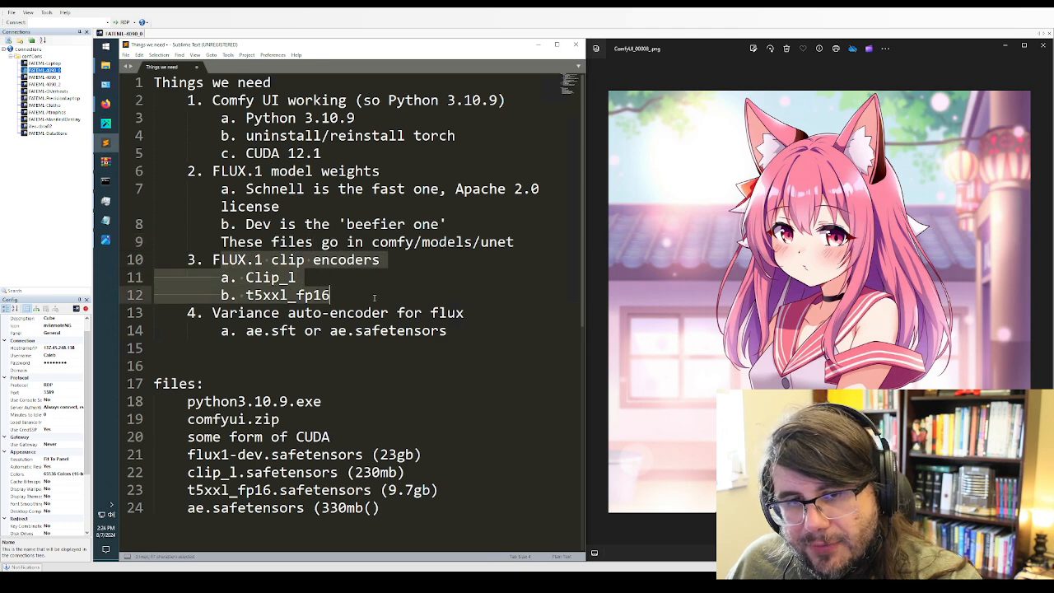
pyautogui.moveTo(245, 330); pyautogui.dragTo(468, 343)
pyautogui.click(394, 346)
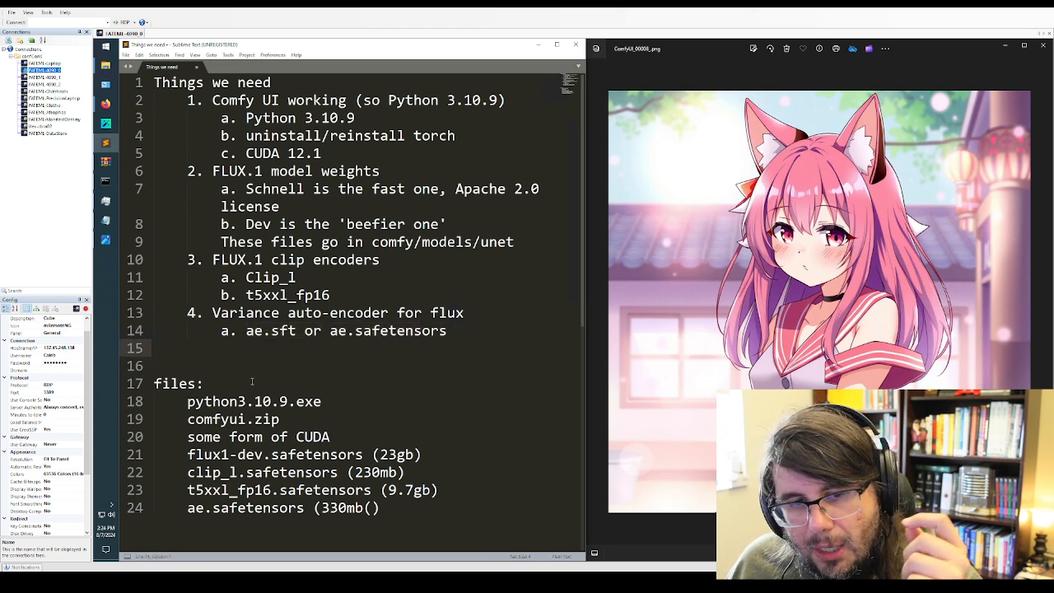
pyautogui.moveTo(187, 401); pyautogui.dragTo(453, 513)
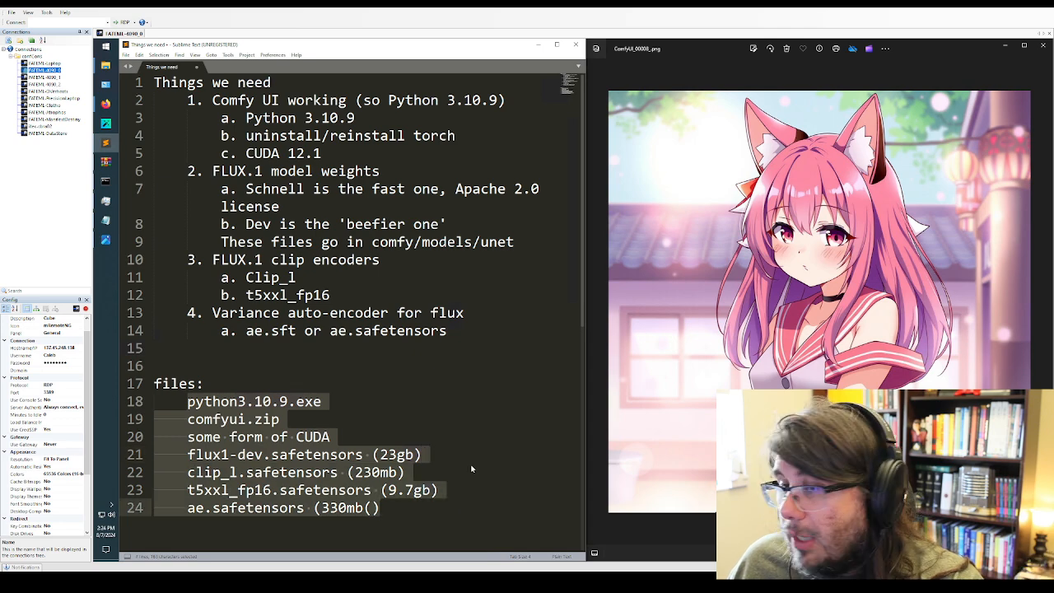
# Minimize the notes and switch to the Firefox window with the ComfyUI workflow
pyautogui.click(537, 43)
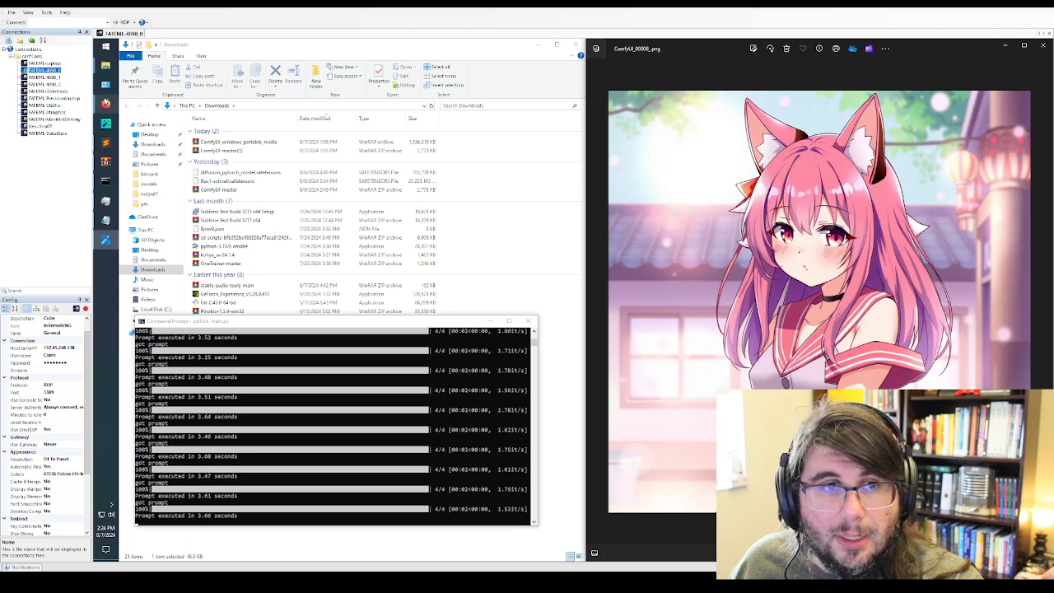
pyautogui.click(105, 105)
pyautogui.click(152, 146)
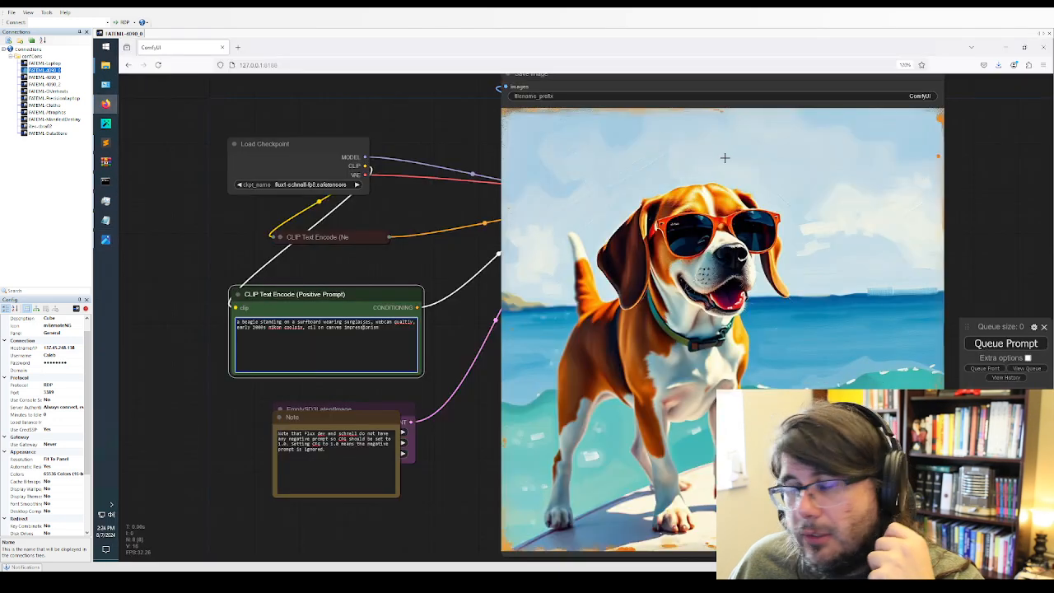
# Replace the positive prompt with 'a bustling alley restaurant sign that says: "Thank you for watching, and if you enjoyed this, like and subscribe."' and generate two images
pyautogui.scroll(3, 663, 172)
pyautogui.scroll(-5, 370, 216)
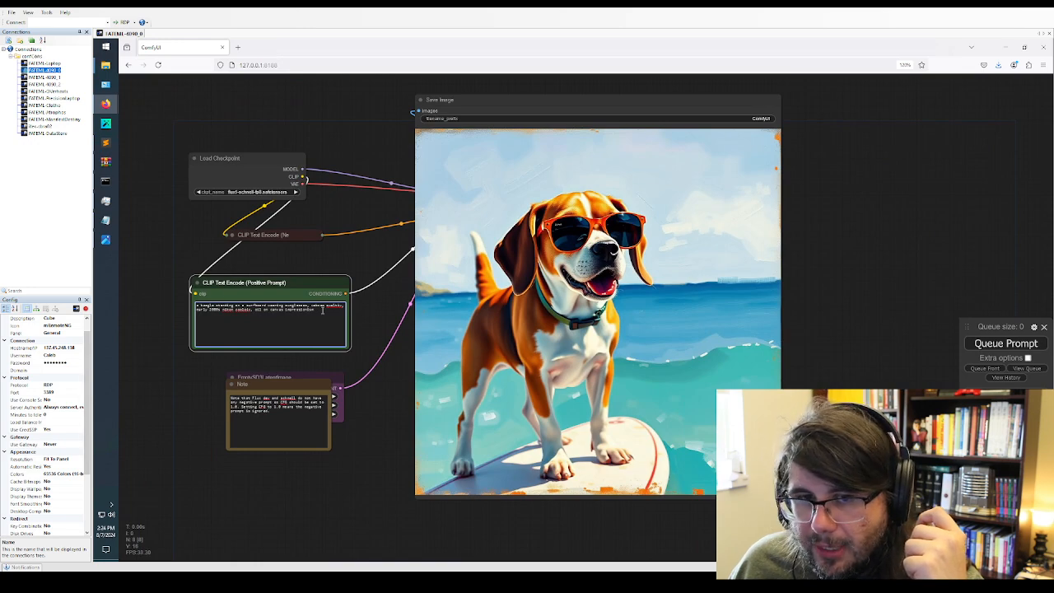
pyautogui.hotkey('ctrl', 'a')
pyautogui.hotkey('ctrl', 'x')
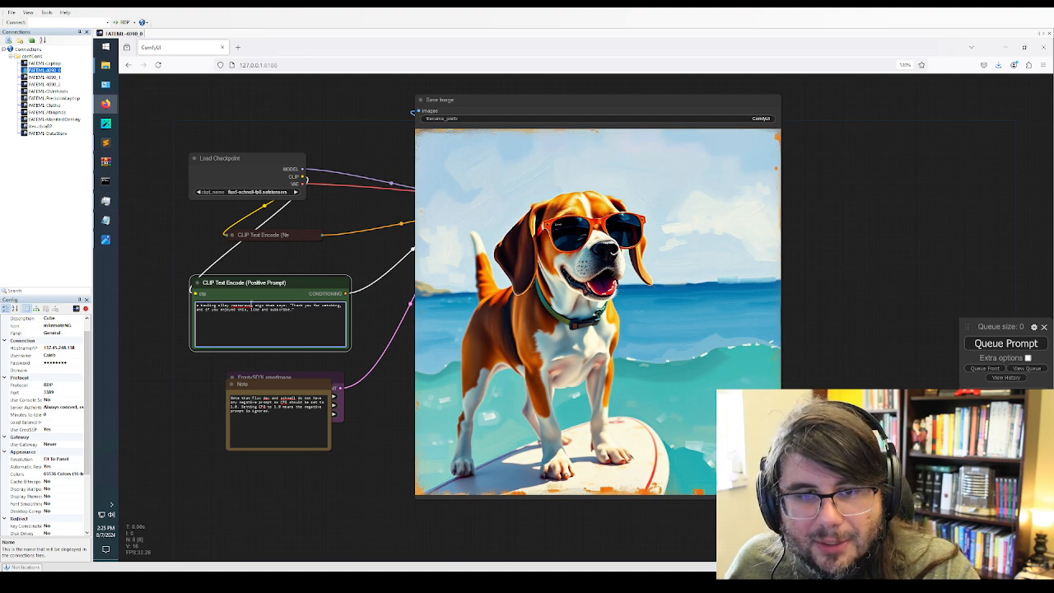
pyautogui.rightClick(250, 305)
pyautogui.click(273, 312)
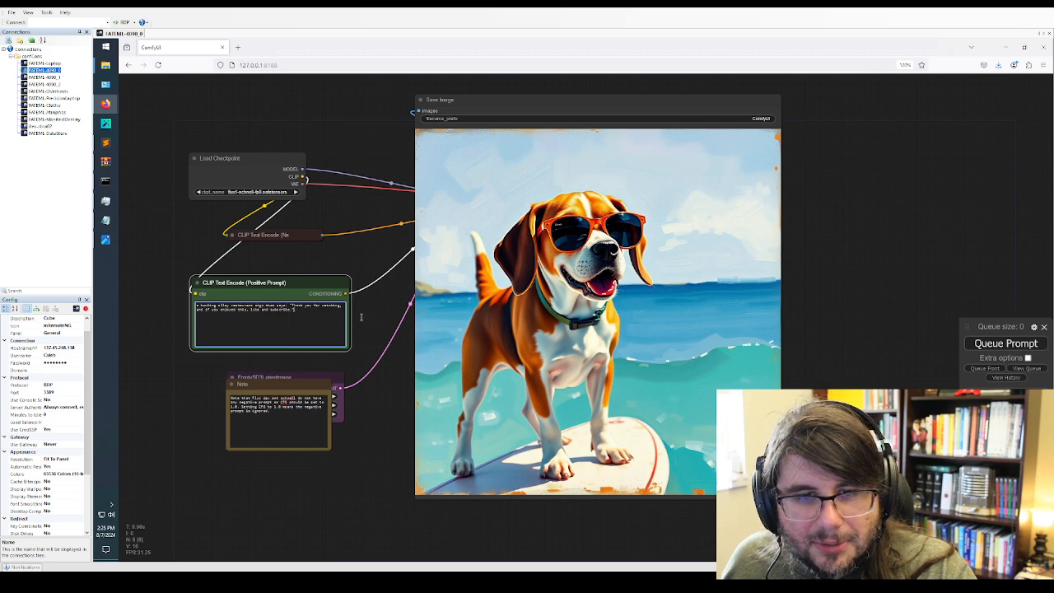
pyautogui.click(988, 344)
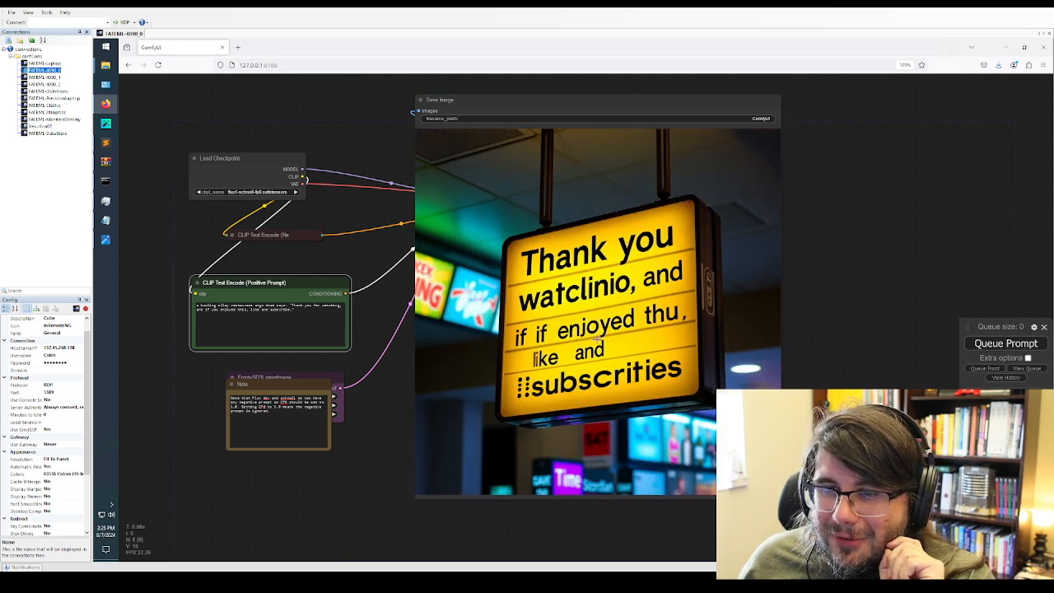
pyautogui.click(976, 342)
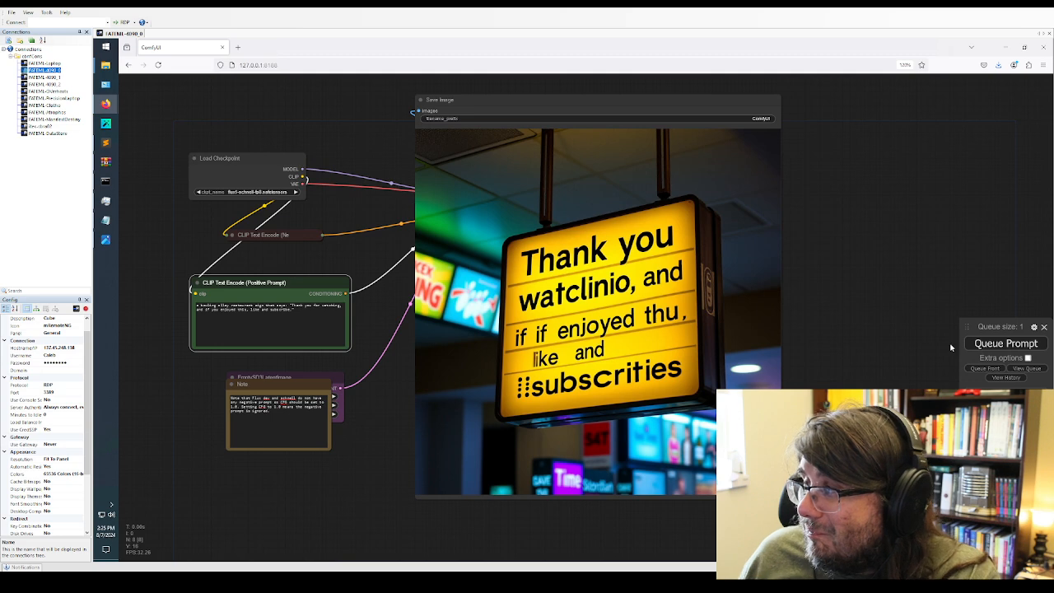